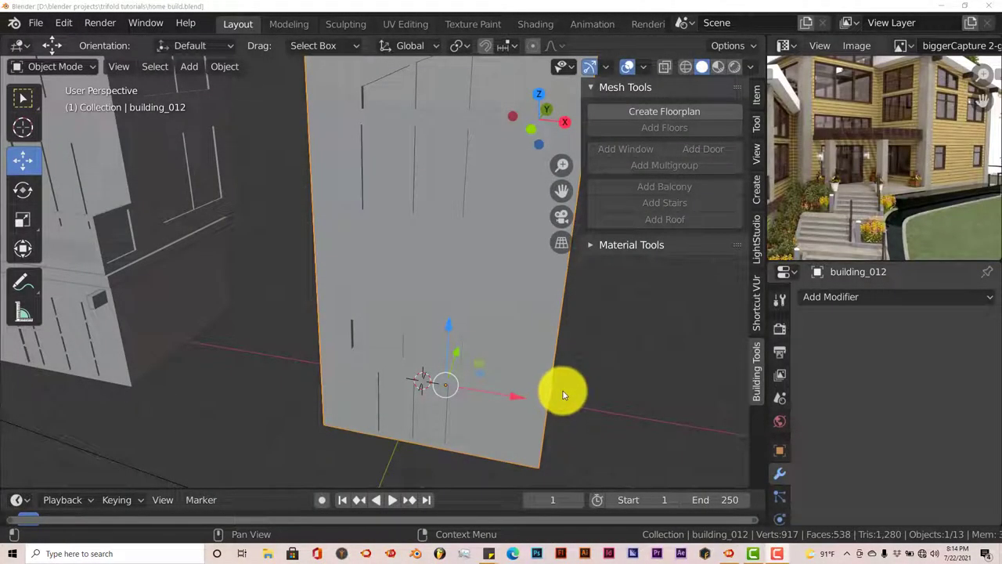
Examine the two existing building models and the side of the house in the reference photo.
middle_click_drag(559, 398, 572, 404)
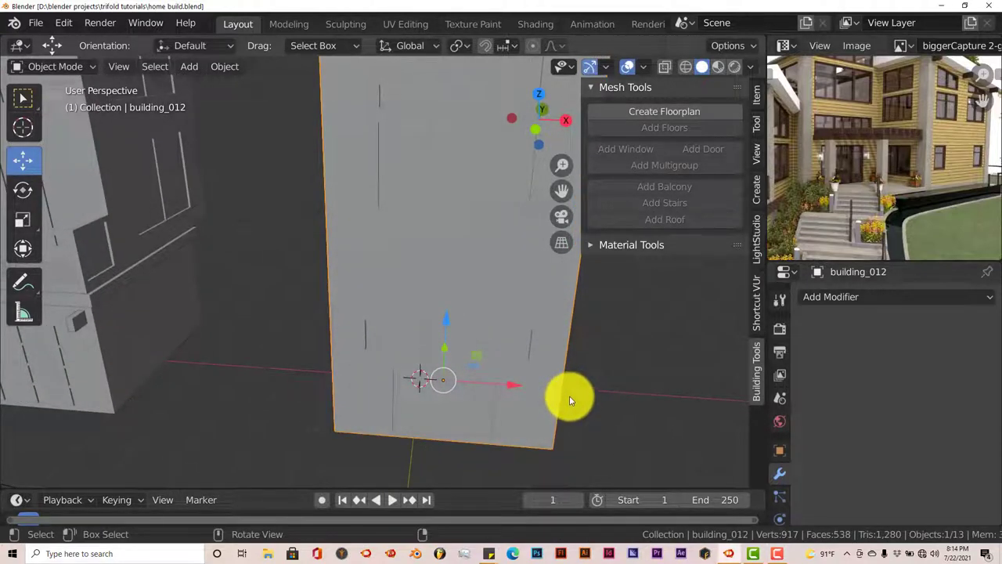
mouse_move(584, 391)
middle_mouse_down()
mouse_move(552, 398)
mouse_move(579, 381)
middle_mouse_up()
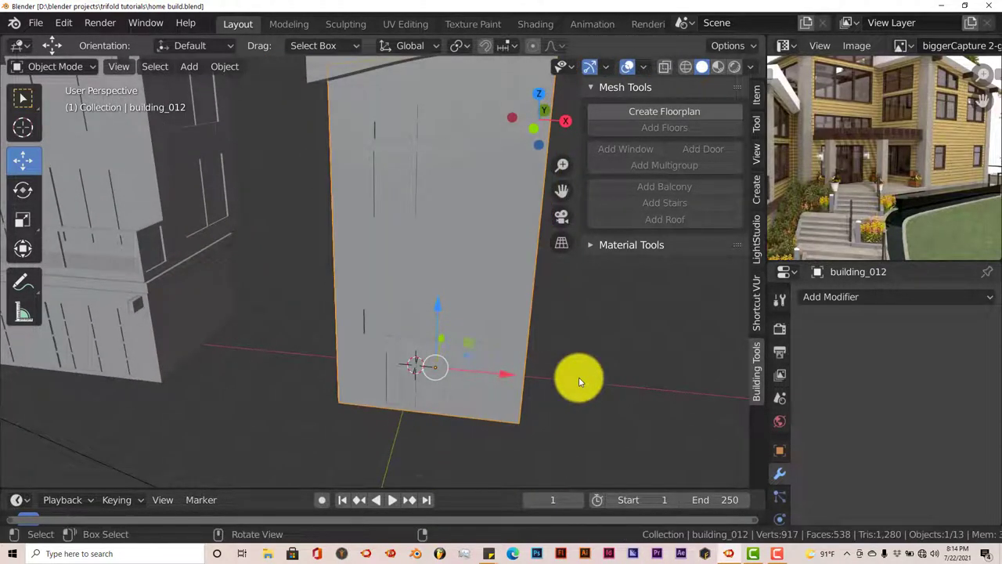
middle_click_drag(497, 418, 501, 411)
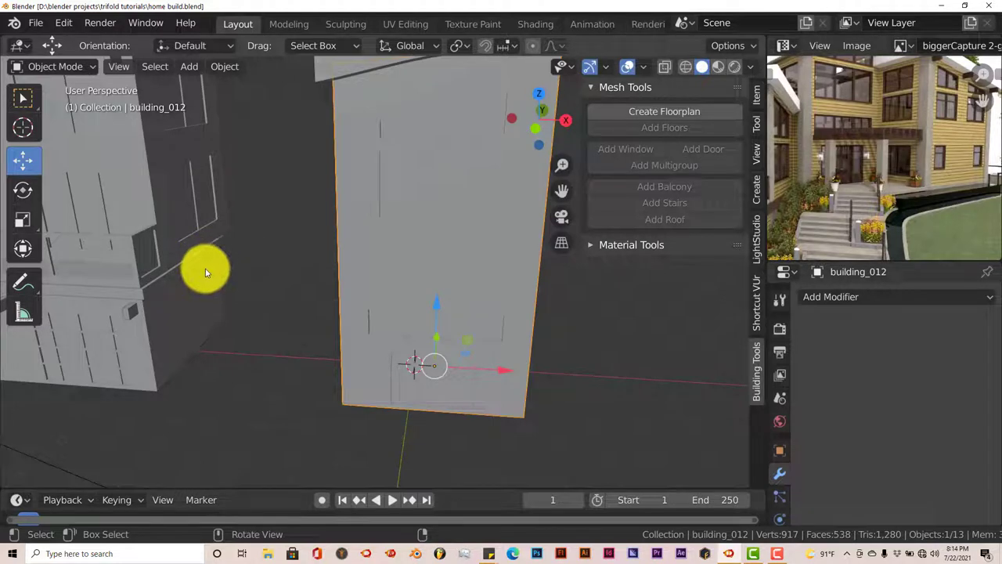
scroll(206, 274, "down", 2)
middle_click_drag(230, 299, 391, 279)
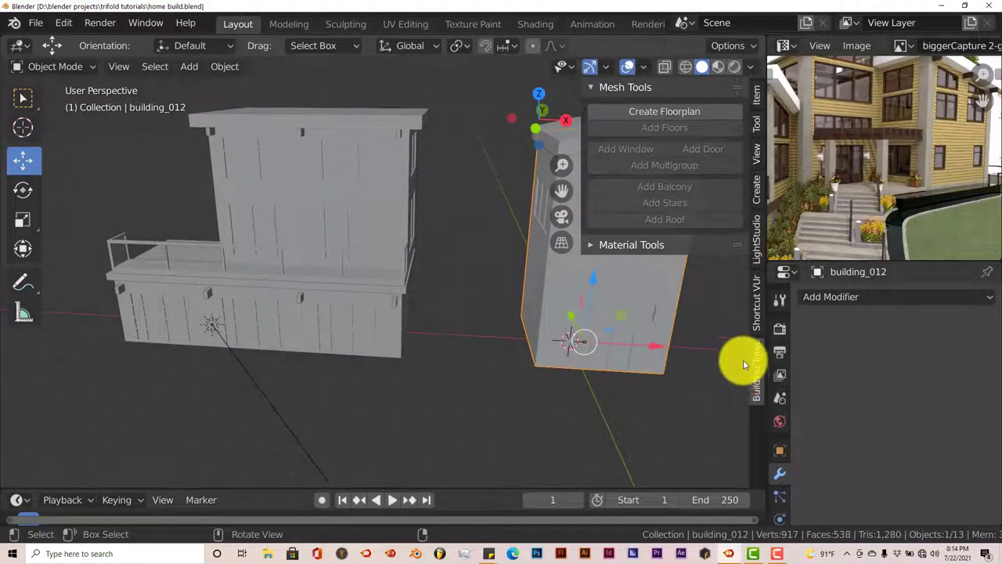
left_click(753, 306)
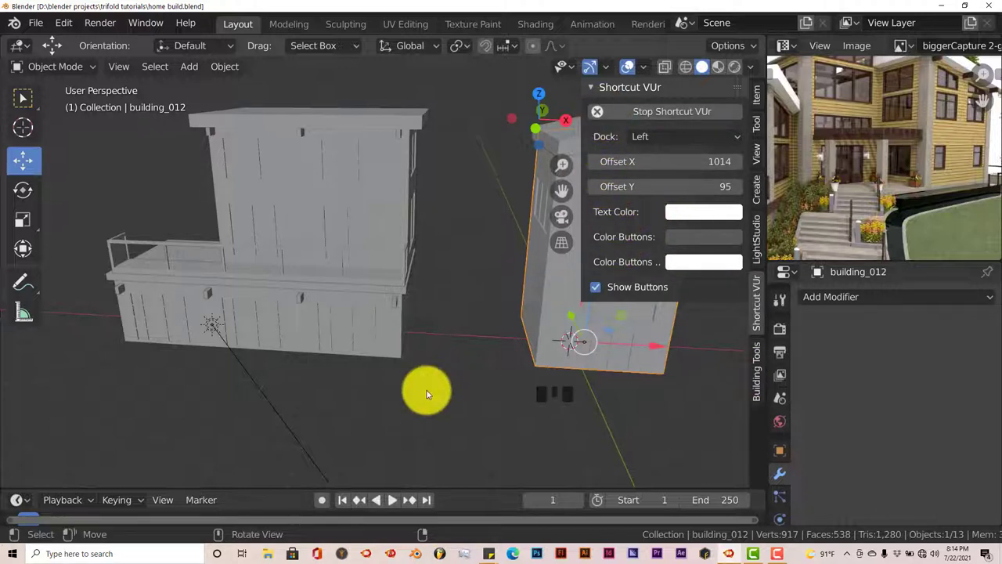
scroll(426, 391, "down", 2)
middle_click_drag(427, 391, 364, 416, "shift")
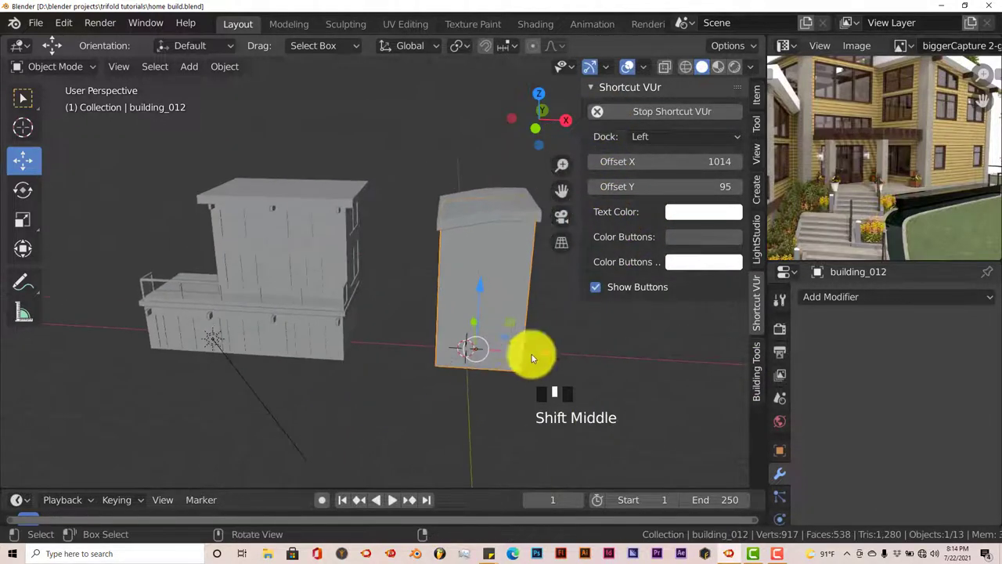
middle_click_drag(515, 384, 514, 363)
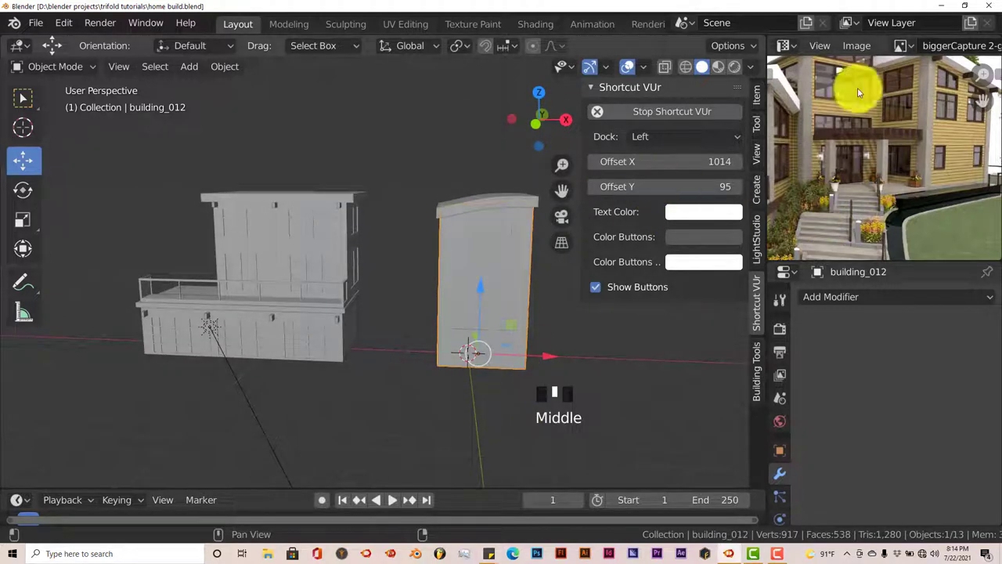
scroll(841, 138, "down", 2)
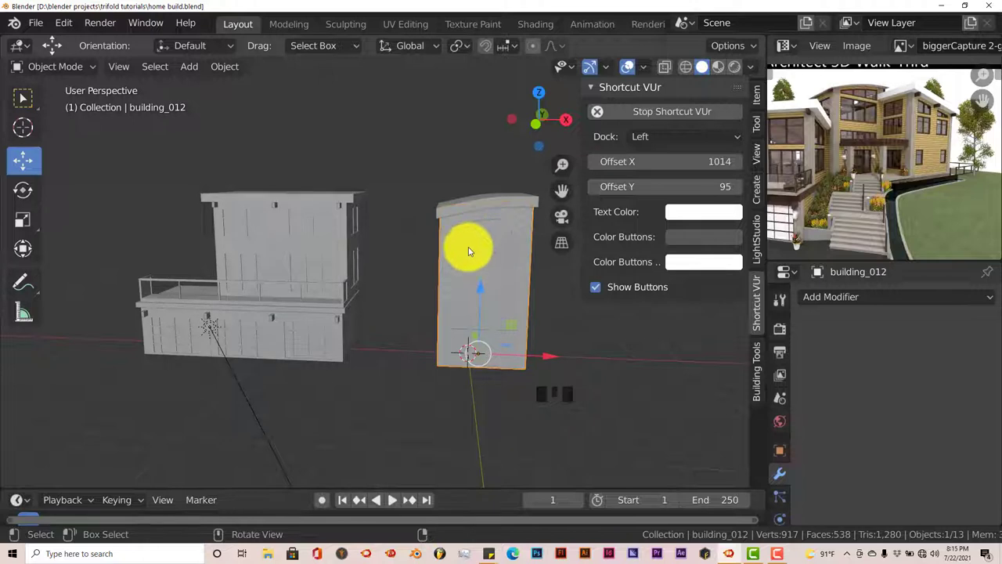
scroll(945, 161, "up", 2)
middle_click_drag(944, 162, 888, 185)
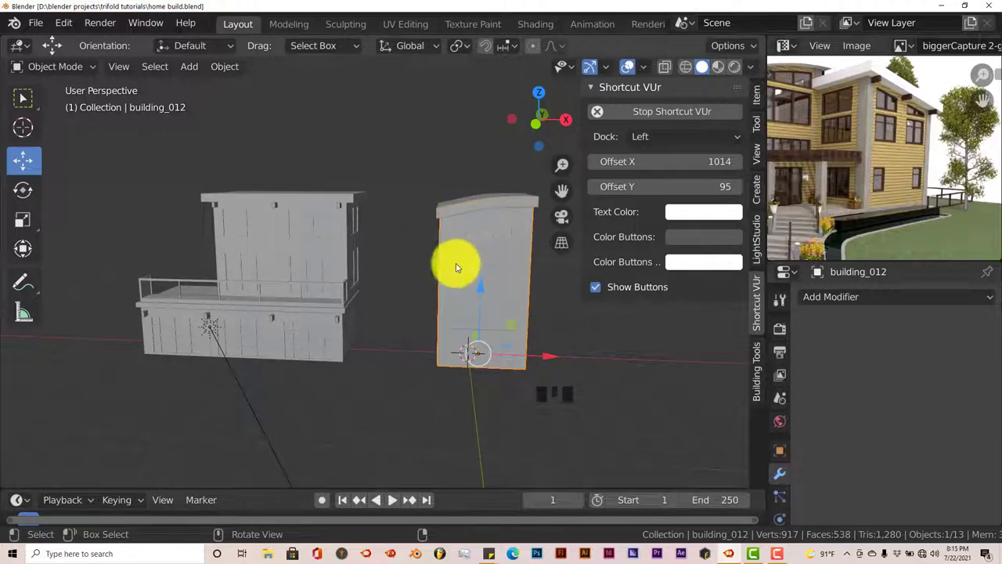
Select the tall narrow building together with its curved roof and move both along X, well clear of the origin.
left_click(468, 208, "shift")
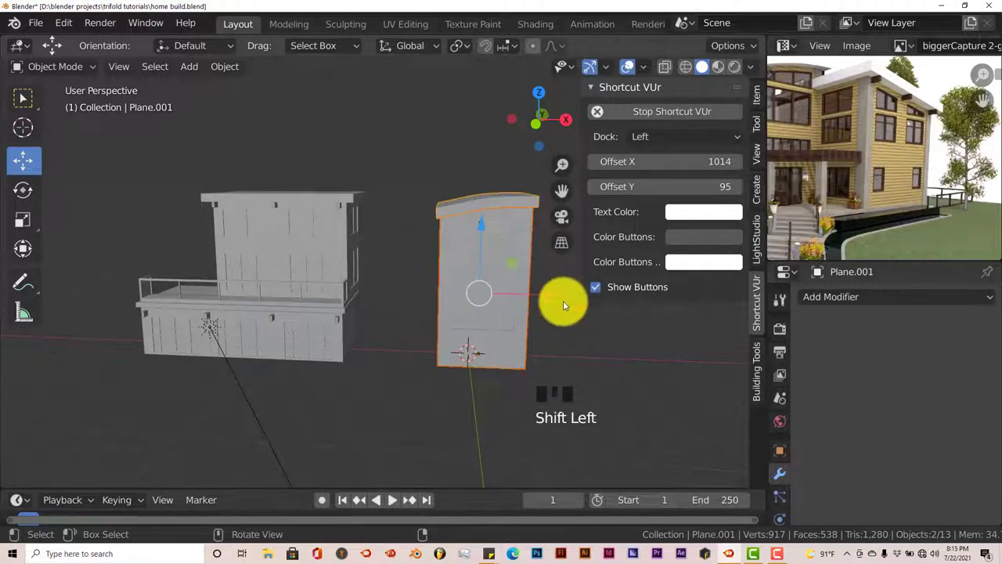
left_click_drag(548, 291, 756, 302)
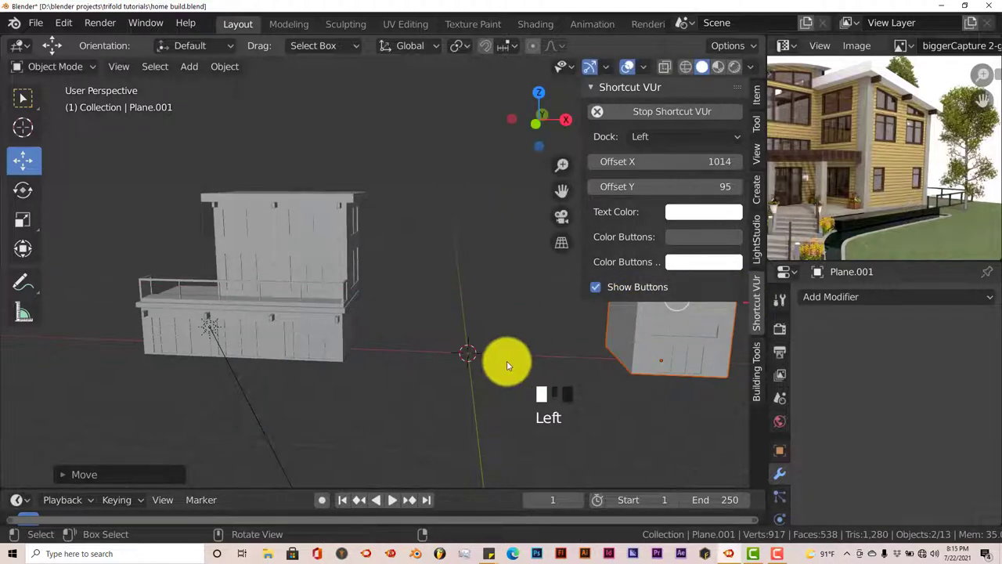
scroll(509, 357, "up", 2)
middle_click_drag(543, 342, 439, 311, "shift")
scroll(447, 361, "up", 1)
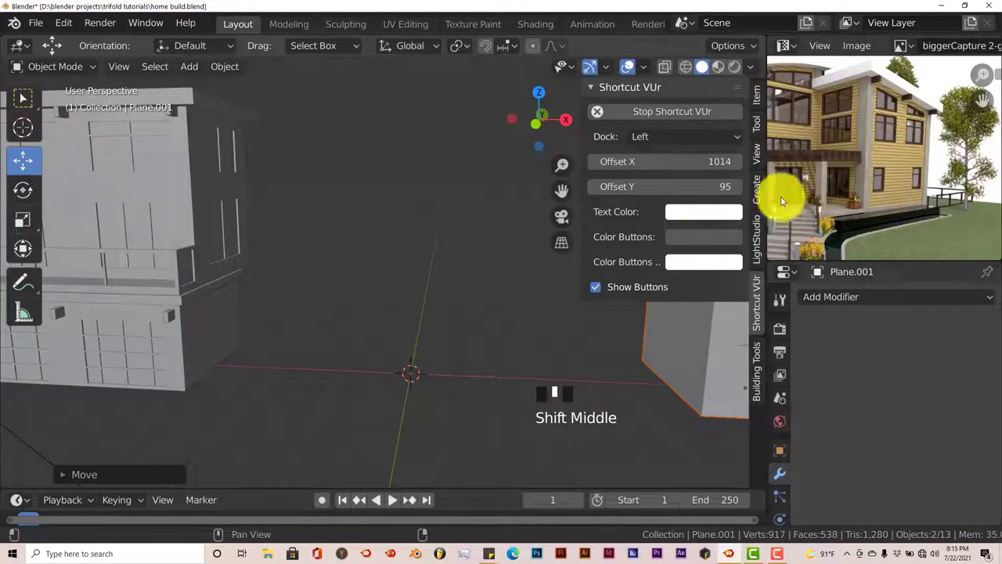
Create a new rectangular floorplan at the origin with Building Tools for the house section on the reference photo's far side.
scroll(848, 175, "up", 2)
scroll(835, 173, "down", 1)
middle_click_drag(839, 175, 843, 148)
scroll(864, 162, "up", 2)
scroll(845, 152, "down", 1)
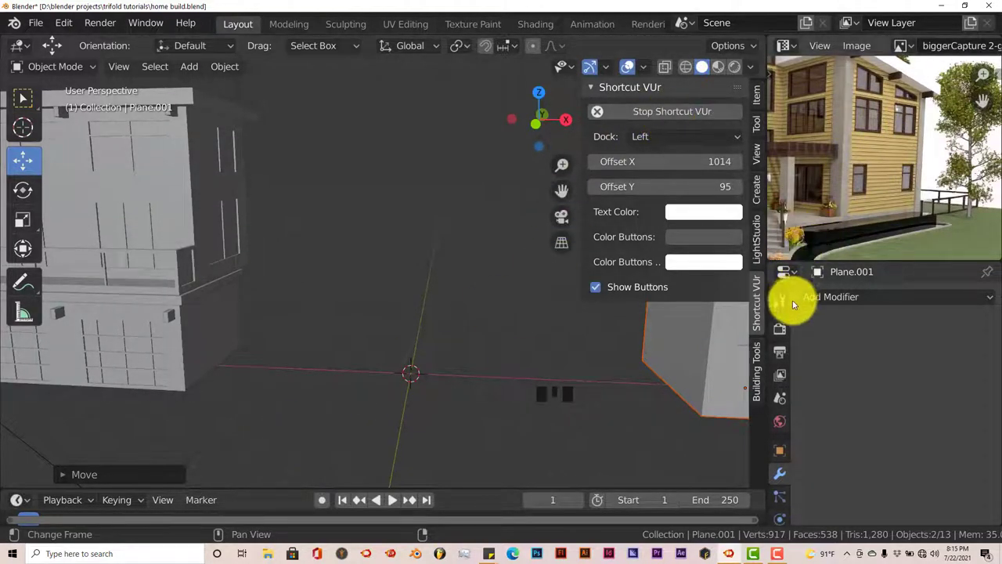
left_click(758, 371)
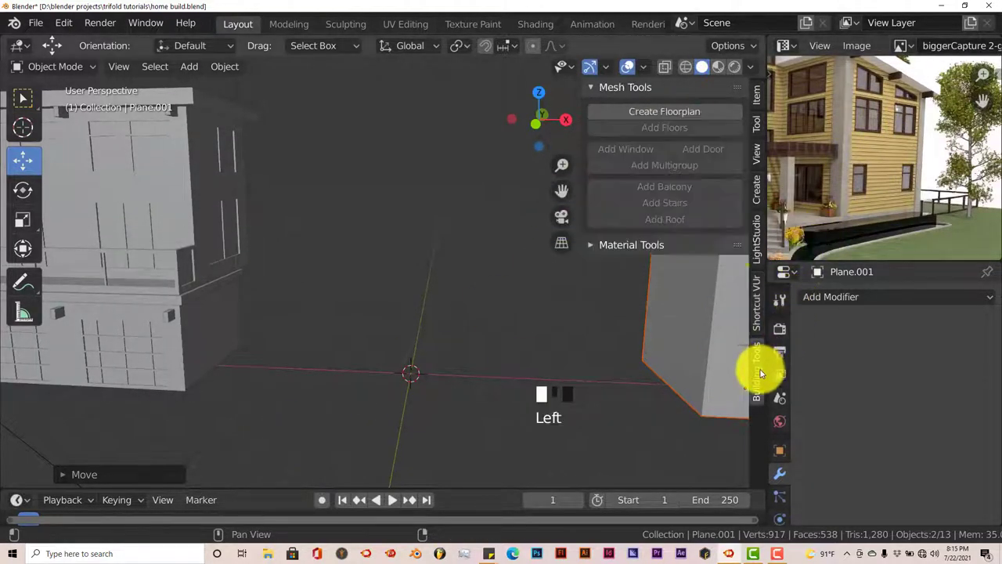
left_click(610, 112)
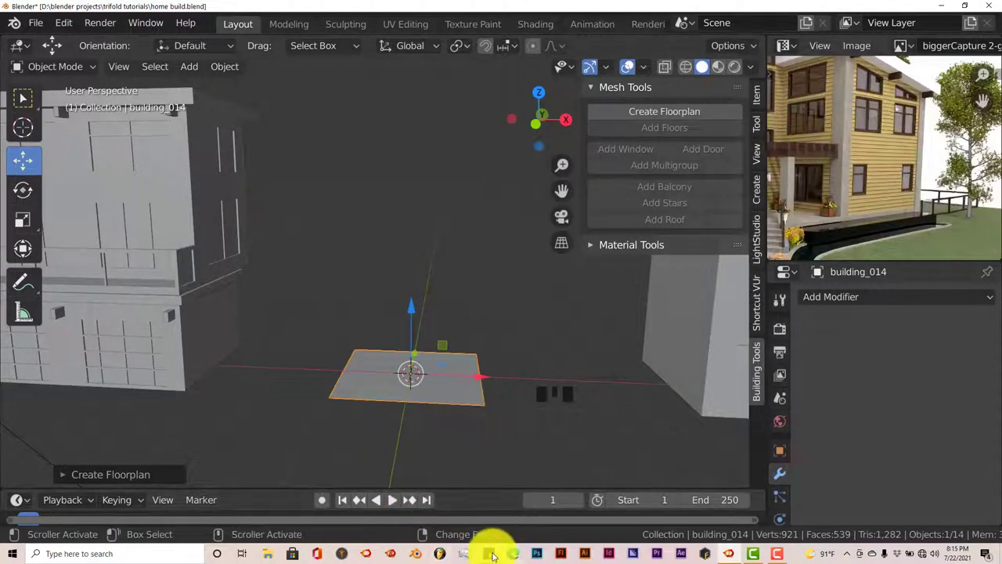
Consult the sticky note for the 3rd building's dimensions and set the floorplan's width to 6.
mouse_move(489, 556)
left_click(442, 524)
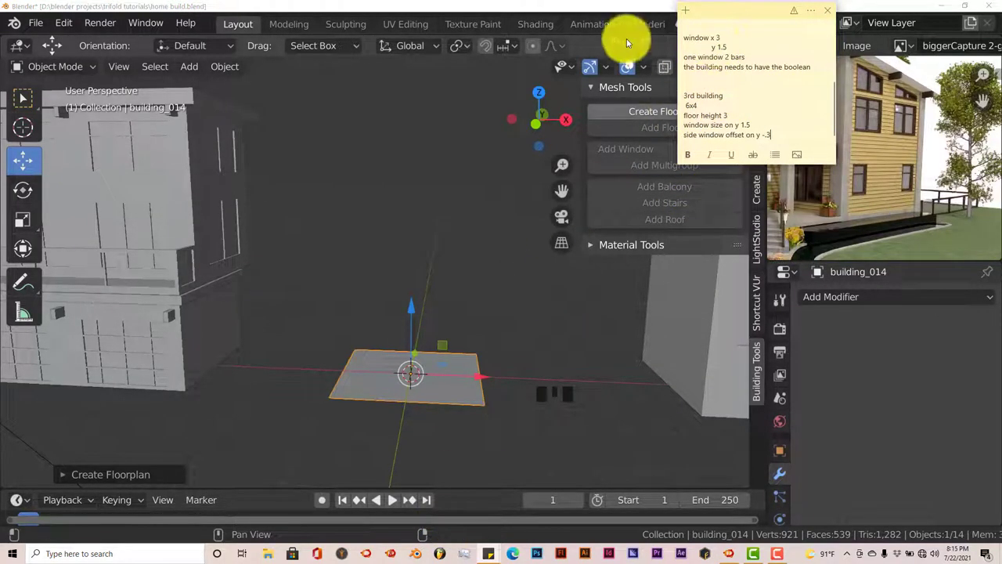
left_click(561, 166)
scroll(374, 436, "up", 1)
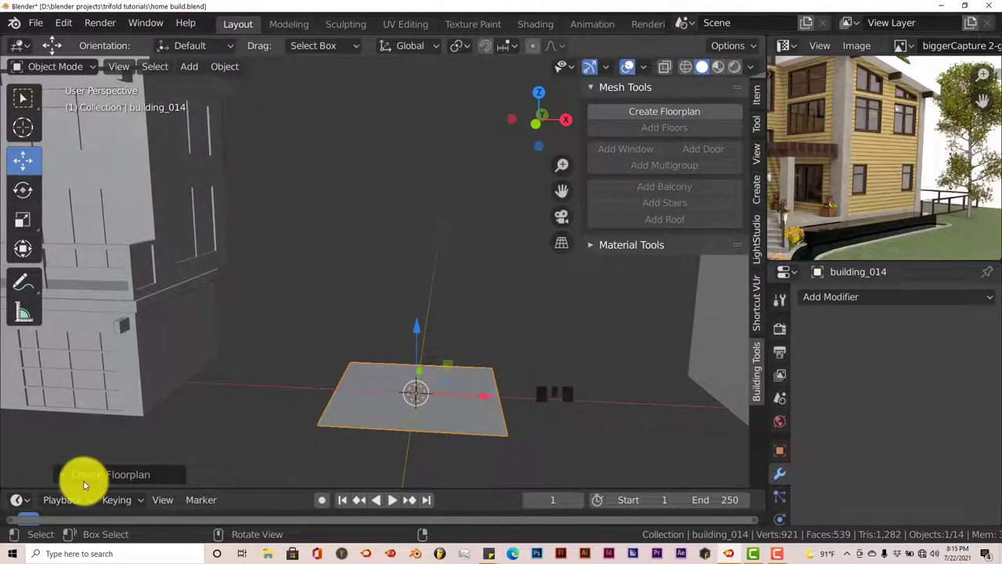
left_click(61, 473)
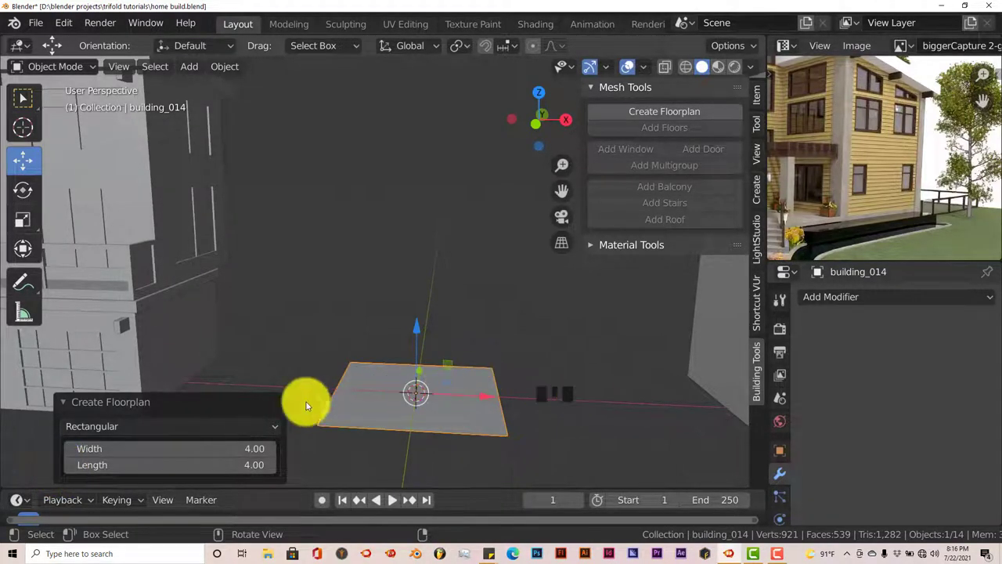
left_click(216, 450)
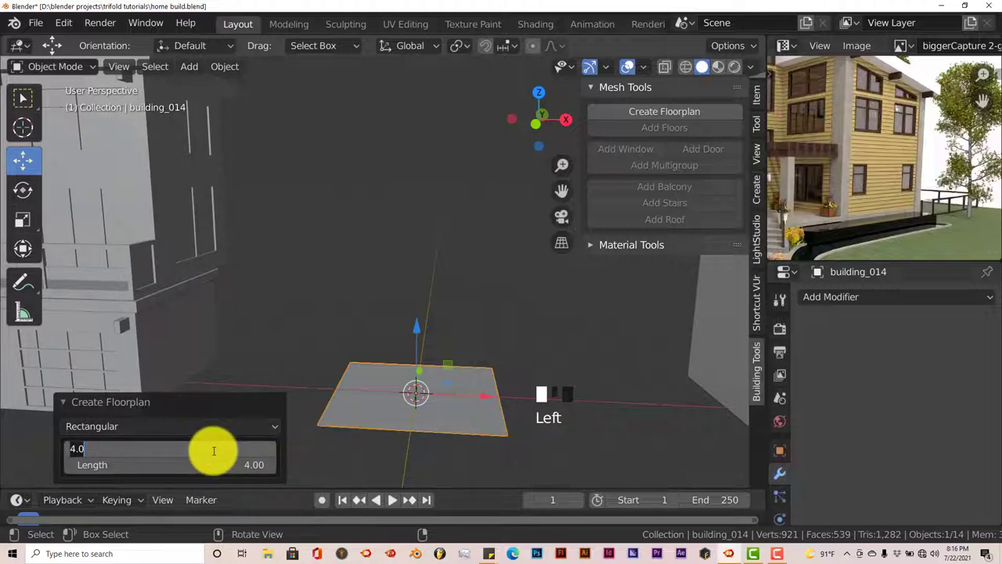
key("Return")
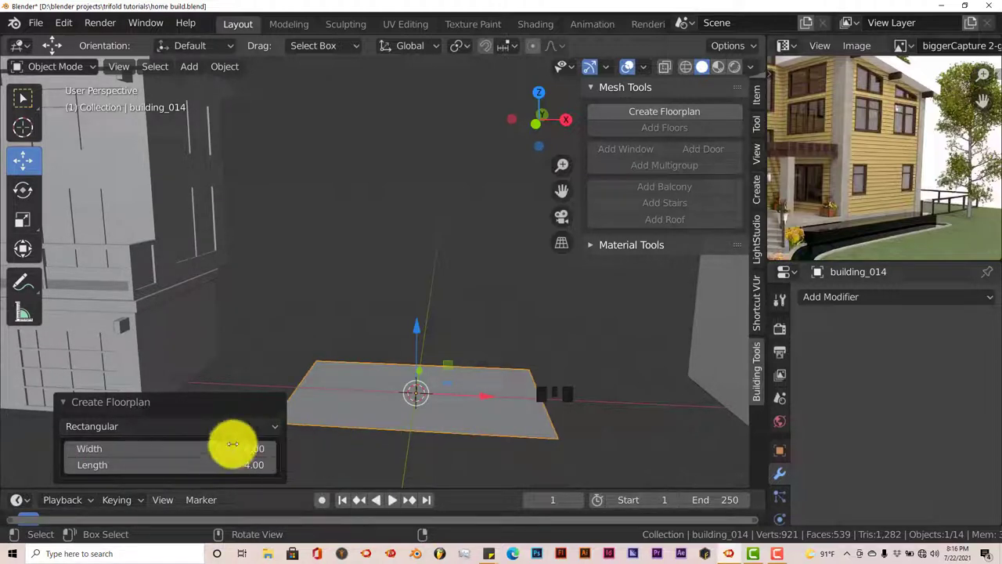
left_click(65, 402)
Select the floorplan's face in Edit Mode and add floors to it.
middle_click_drag(318, 396, 324, 373)
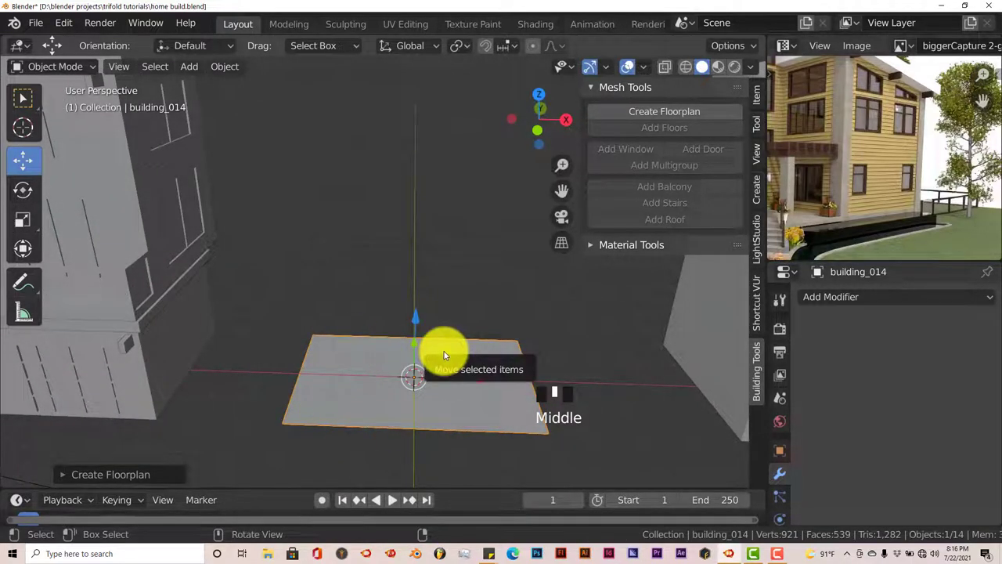
key("Tab")
middle_click_drag(440, 360, 440, 359)
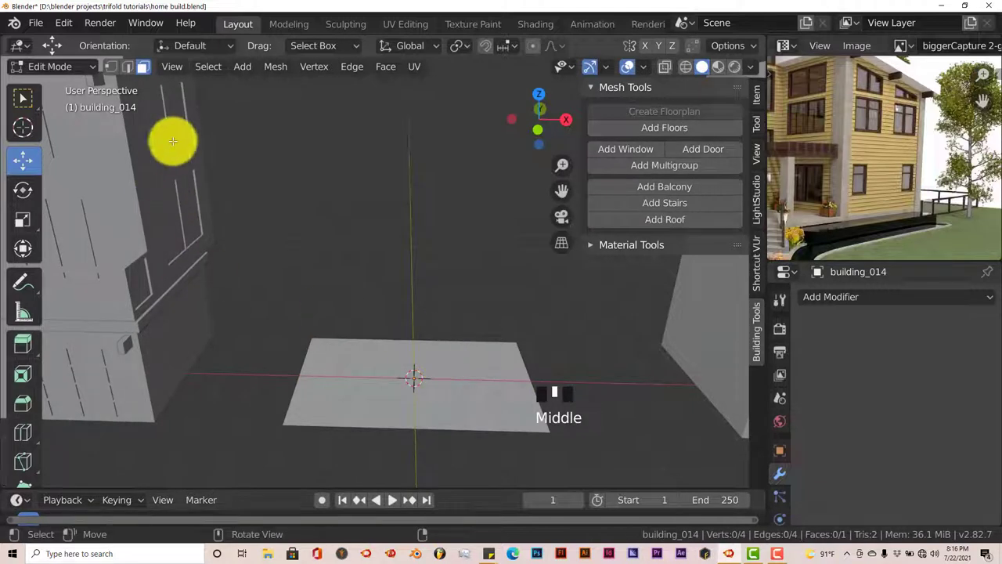
left_click(143, 66)
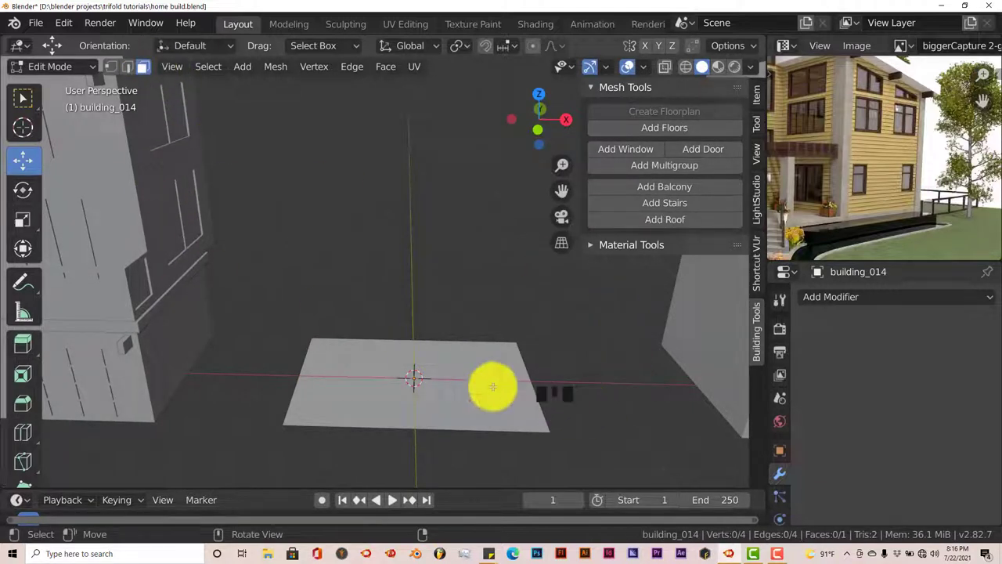
left_click(407, 380)
middle_click_drag(465, 380, 504, 369, "shift")
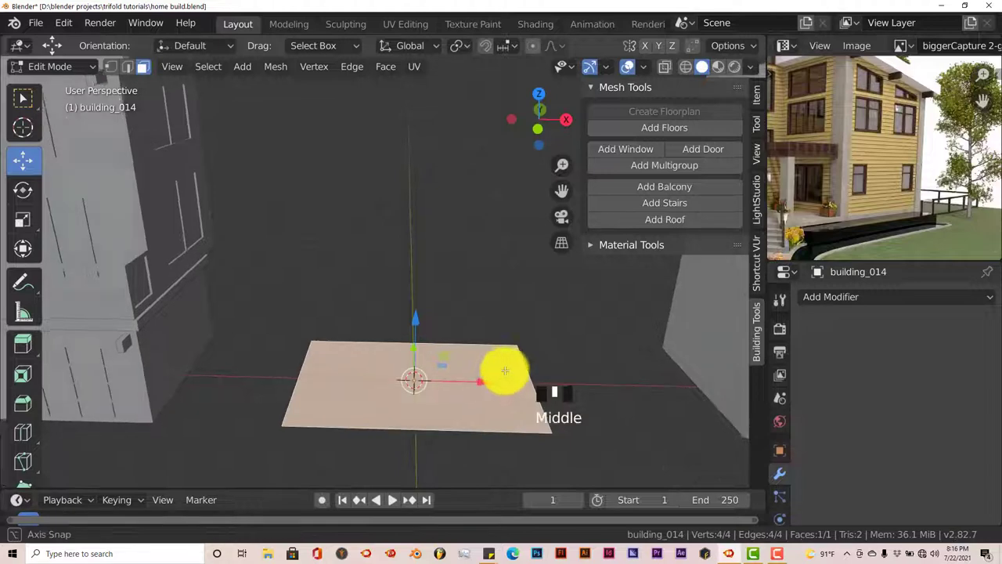
left_click(665, 129)
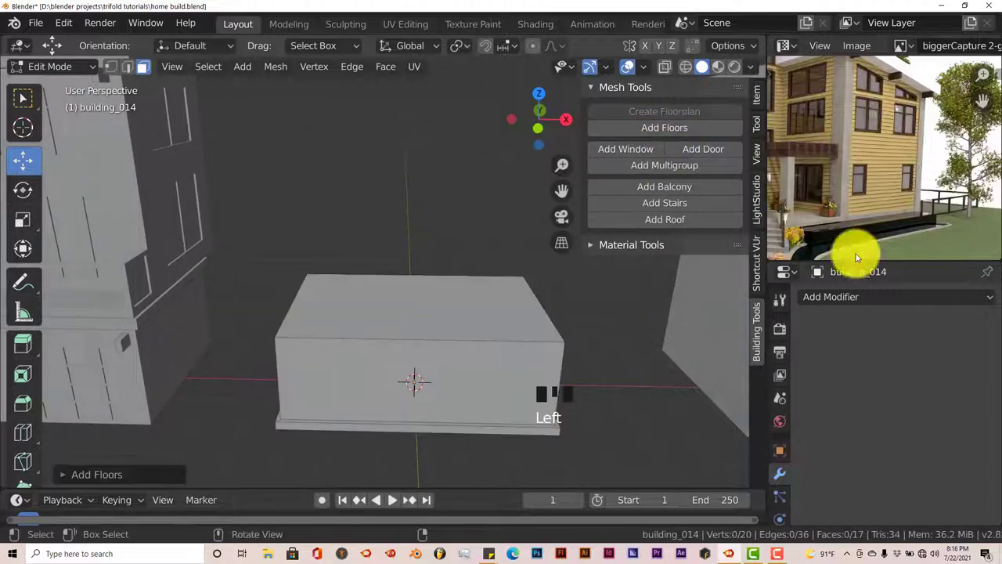
Compare the new floor with the reference photo and disable its slab.
scroll(893, 211, "down", 1)
middle_click_drag(889, 220, 867, 213)
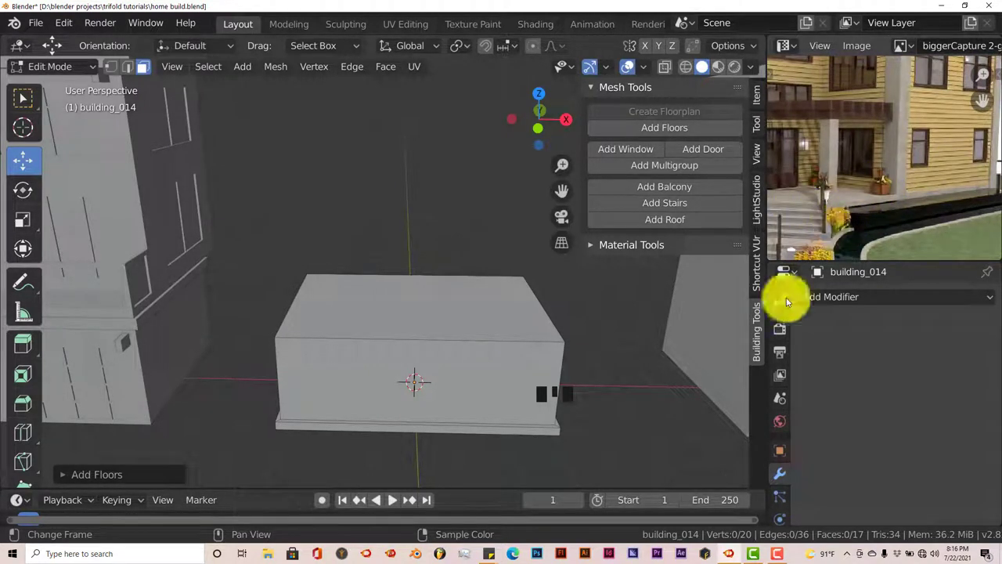
middle_click_drag(441, 431, 240, 474)
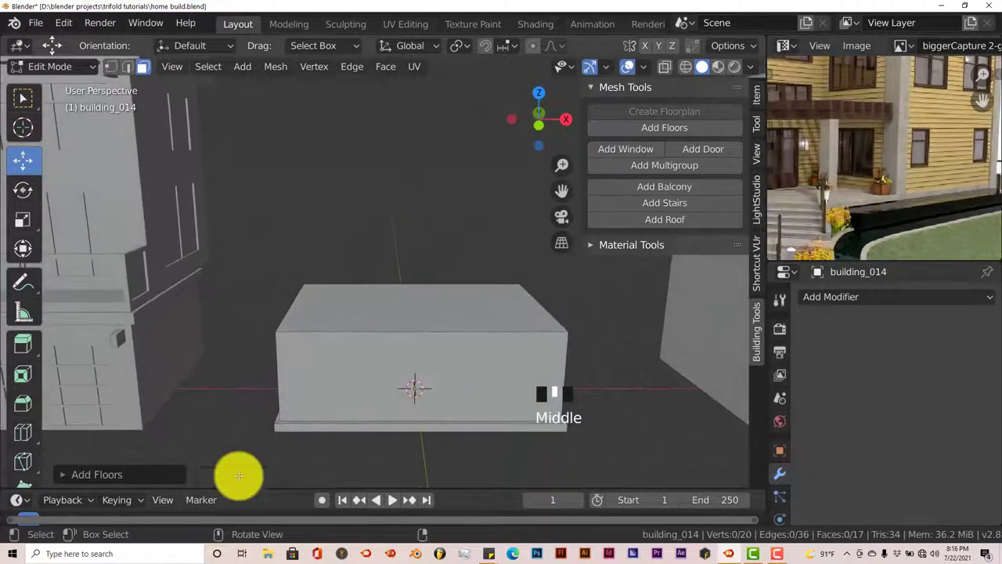
left_click(65, 471)
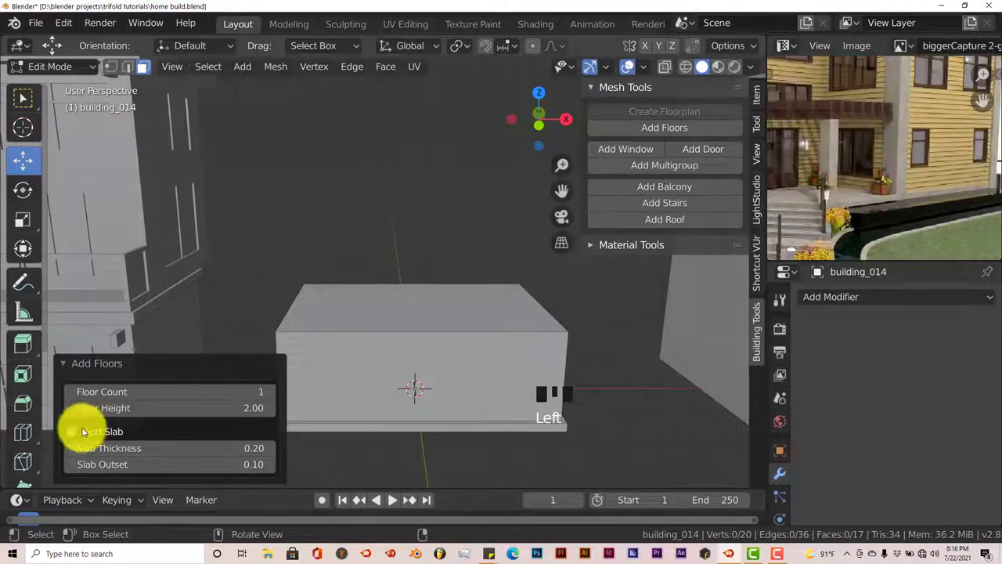
left_click(71, 431)
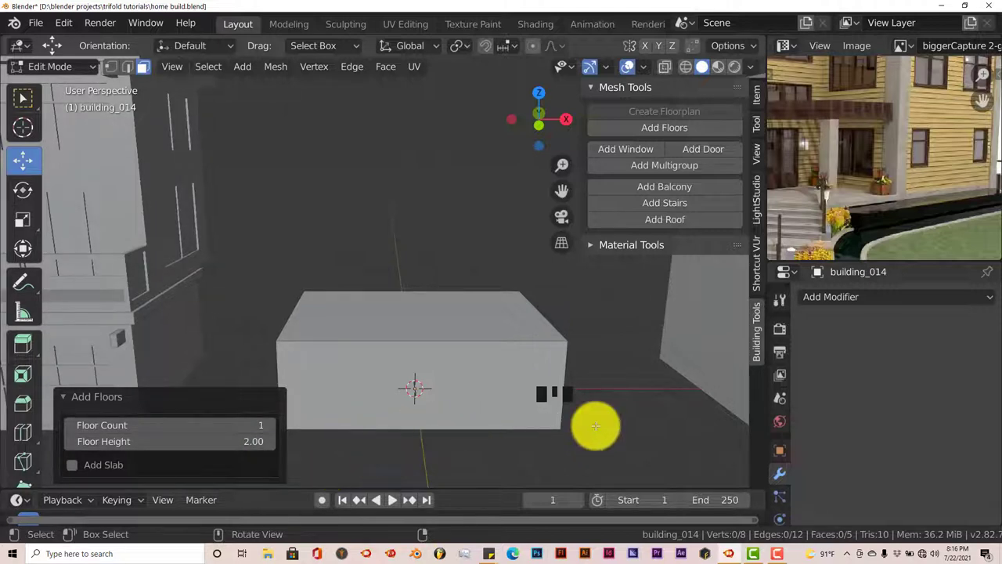
Consult the sticky note for the 3rd building's floor height and set the height to 3.
middle_click_drag(430, 426, 448, 412)
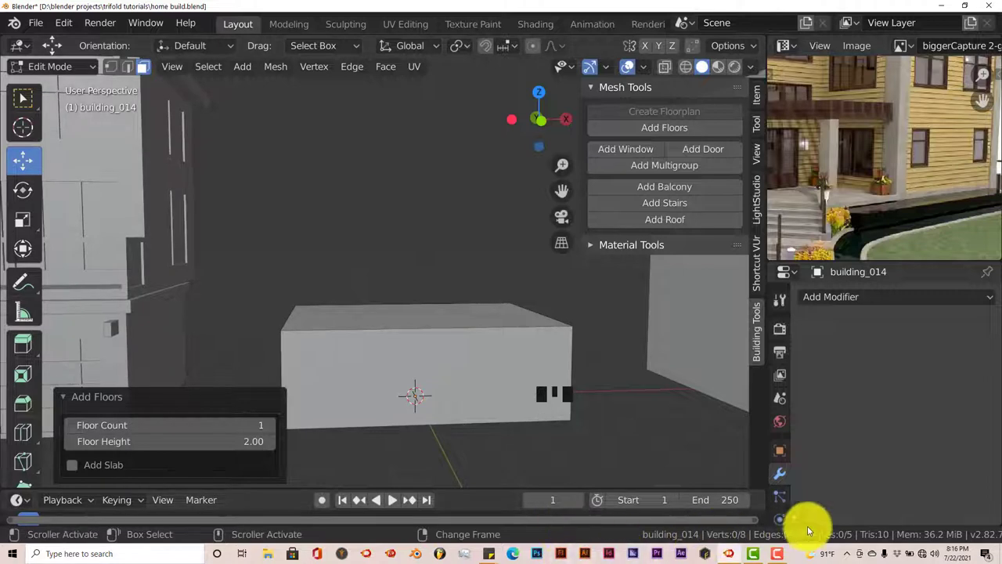
mouse_move(489, 553)
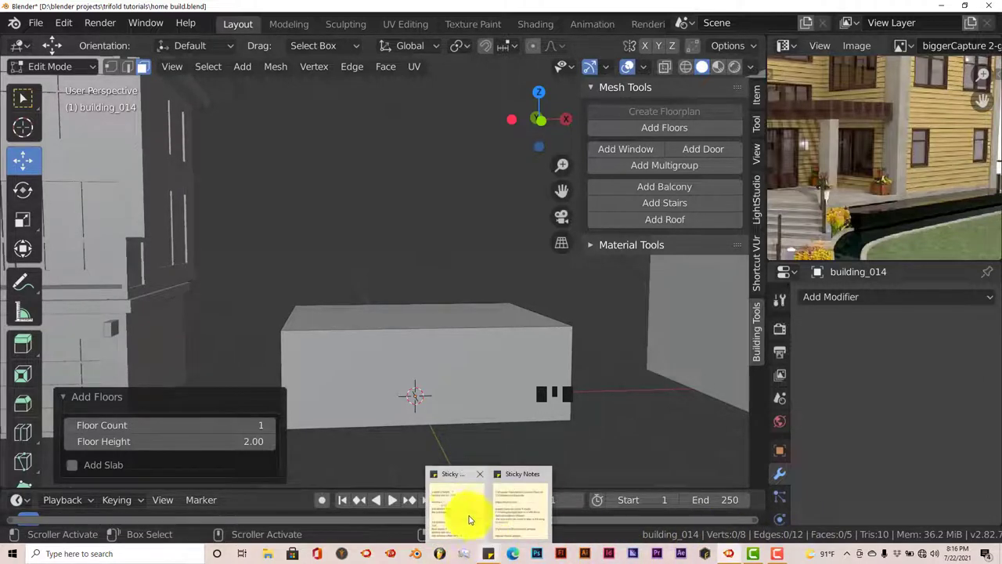
left_click(452, 510)
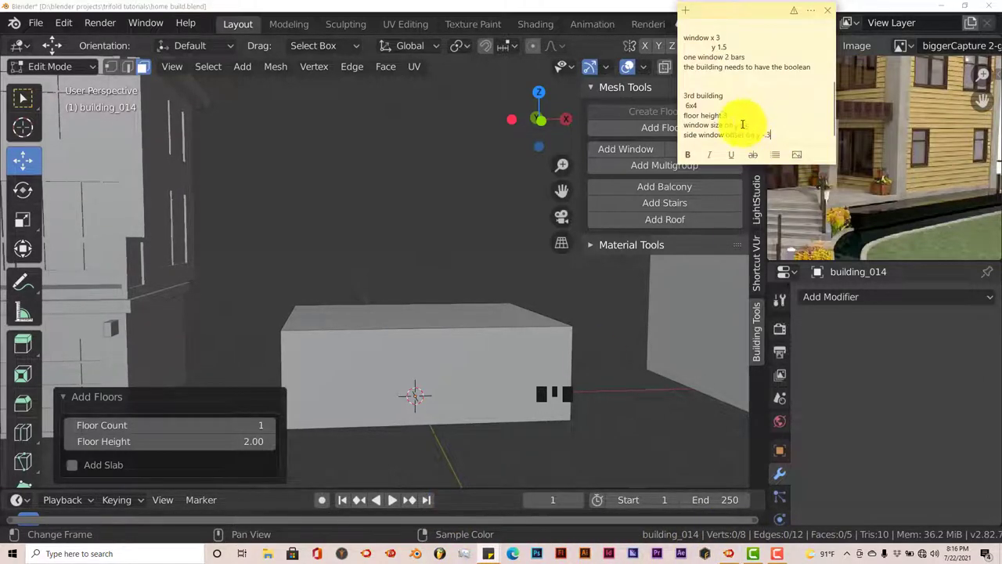
left_click(600, 11)
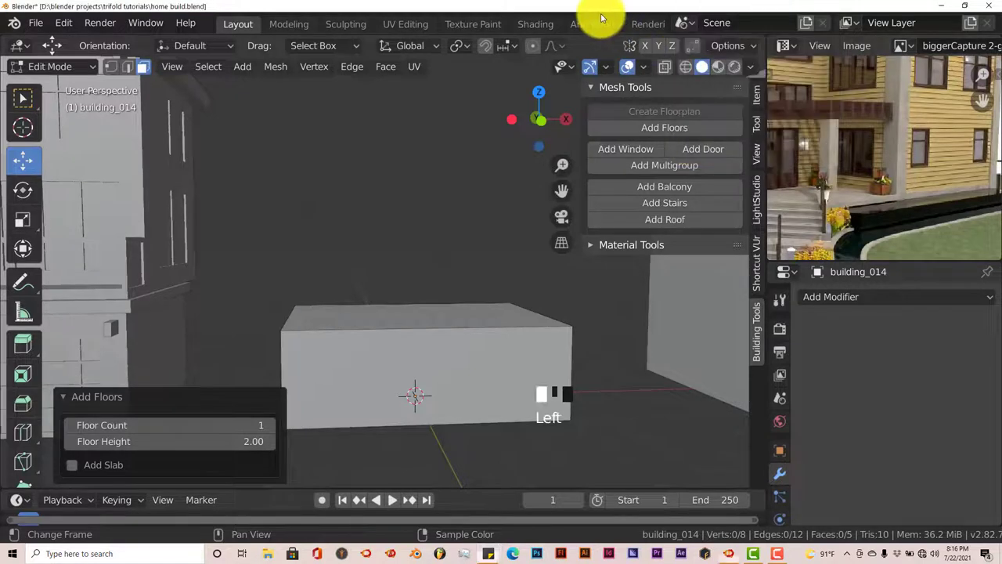
double_click(188, 443)
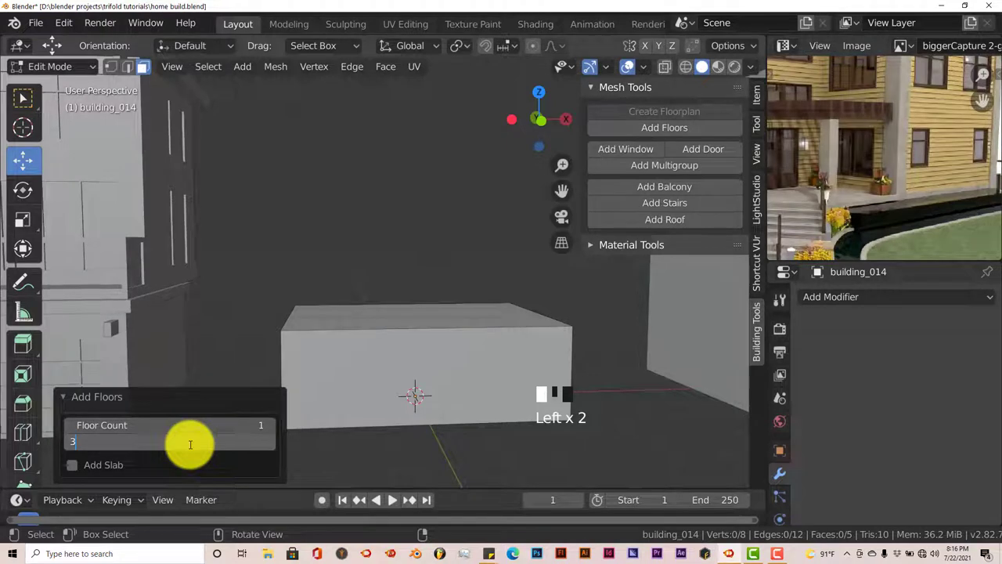
key("Return")
middle_click_drag(422, 369, 459, 380)
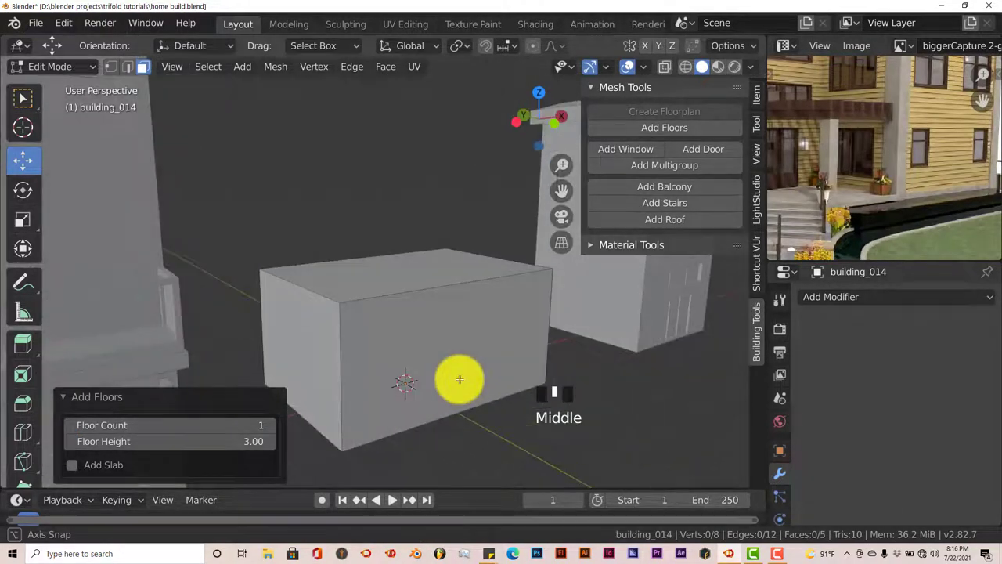
Select the third building's long front wall face and add a window to it.
left_click(62, 395)
middle_click_drag(462, 378, 450, 329)
left_click(451, 329)
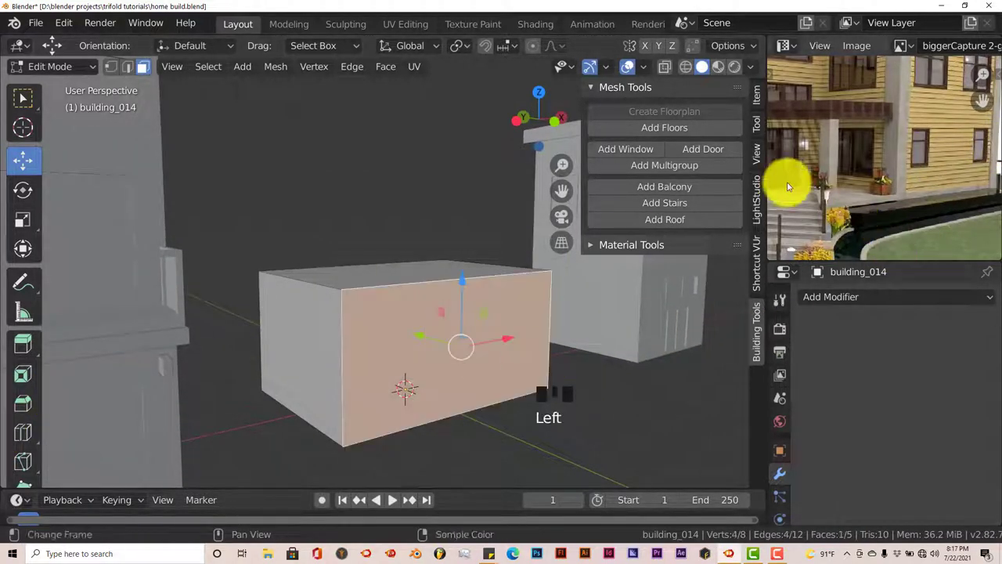
left_click(636, 156)
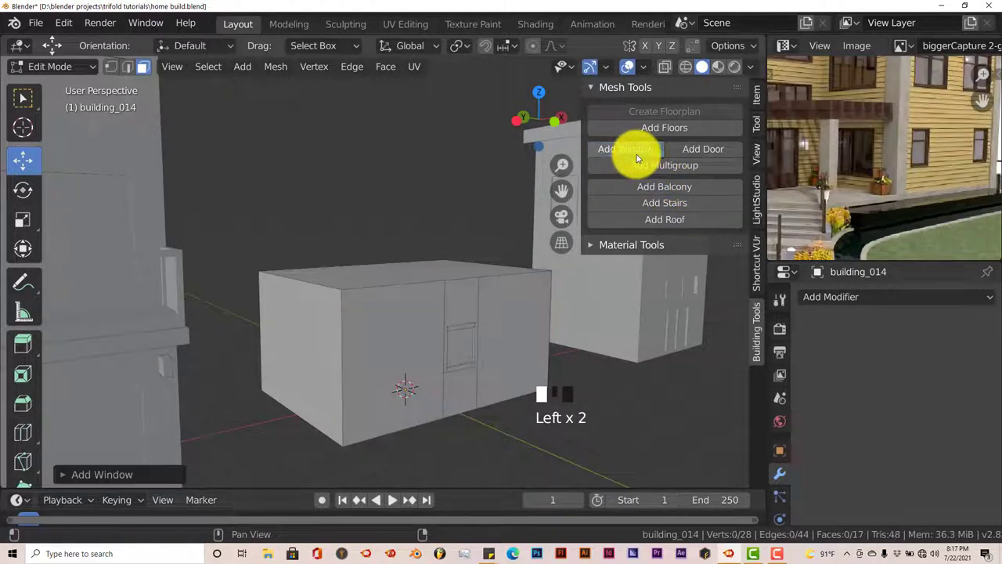
middle_click_drag(530, 358, 517, 365)
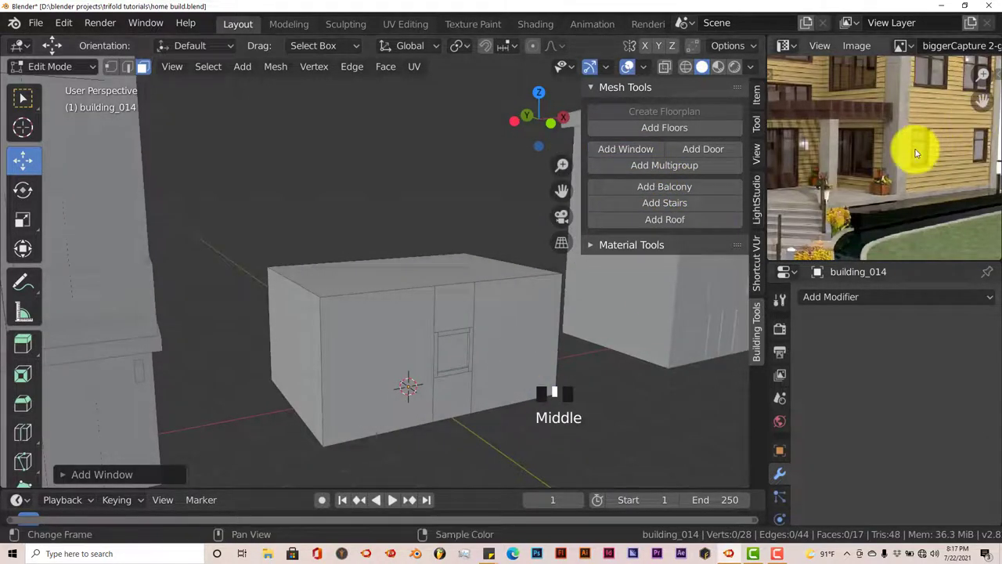
Check the reference photo and the sticky note for the window size, and set the front window's Y size to 1.50.
scroll(958, 152, "up", 2)
middle_click_drag(958, 152, 895, 151)
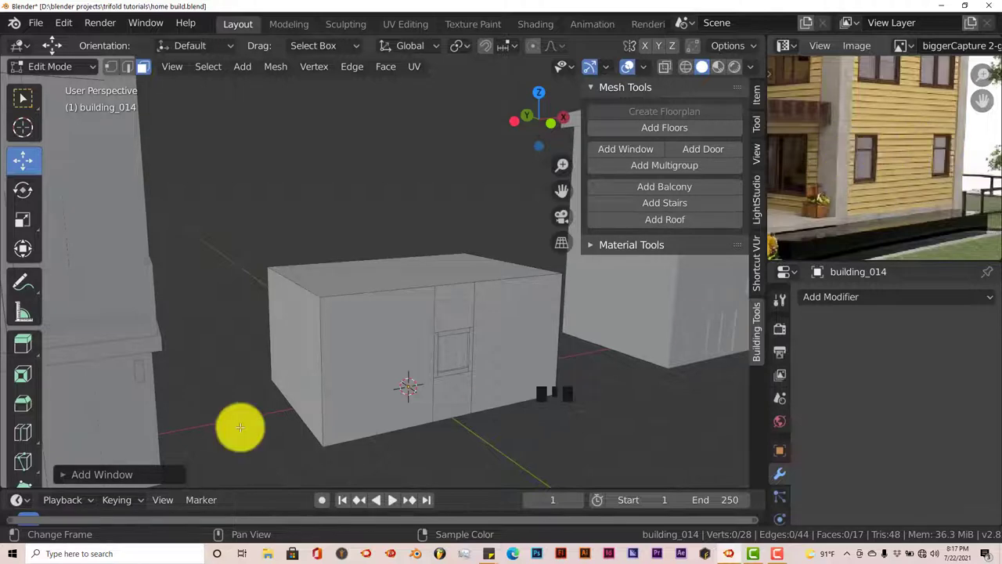
left_click(64, 474)
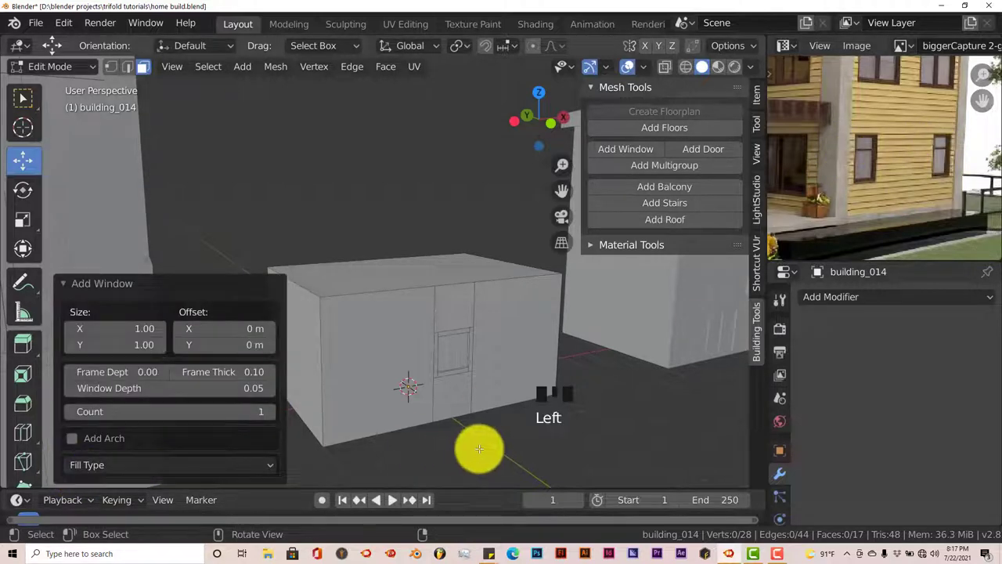
mouse_move(488, 554)
left_click(458, 519)
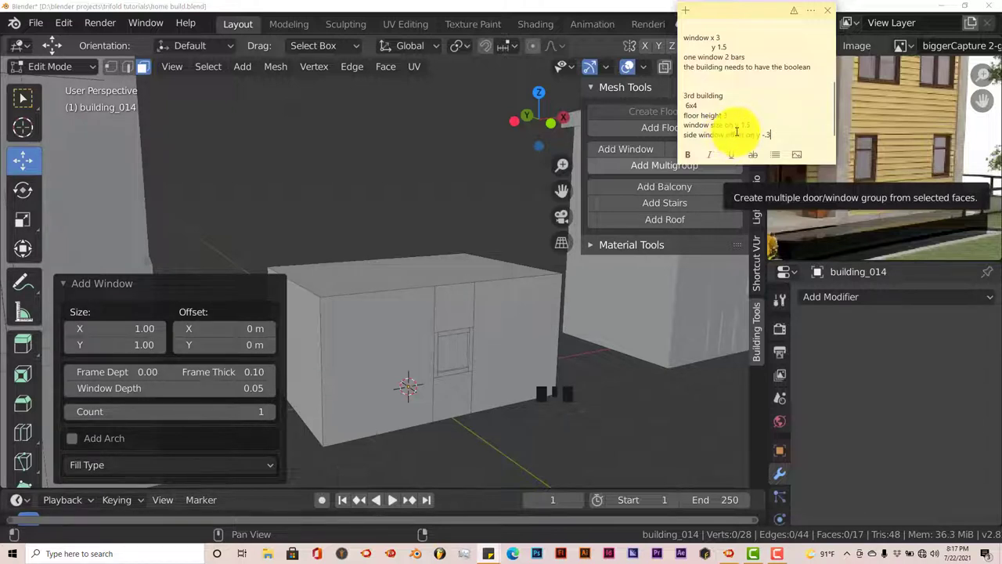
left_click(577, 12)
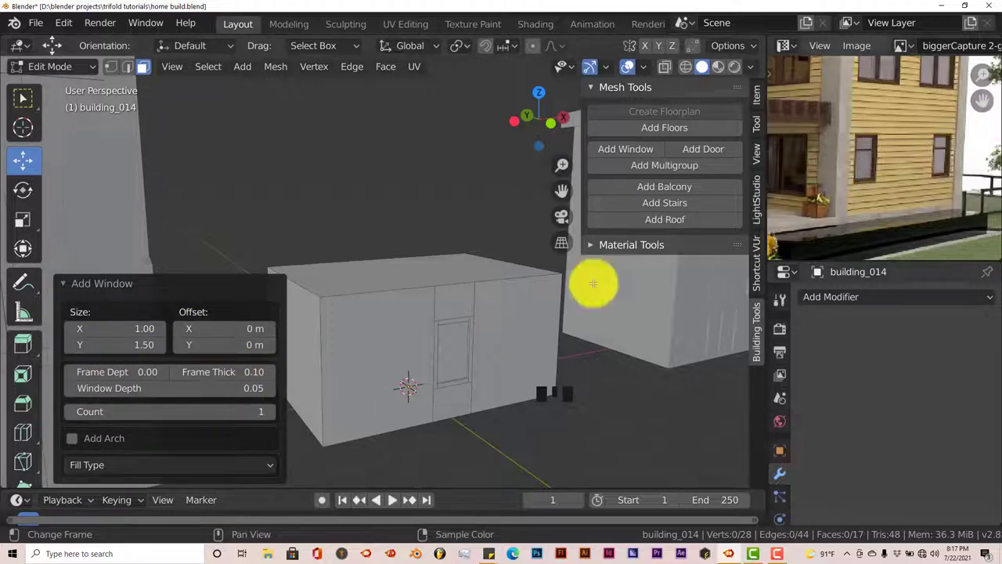
Set the front window count to 2 and the fill type to Bar with 0 vertical bars.
left_click(266, 413)
middle_click_drag(546, 358, 524, 371)
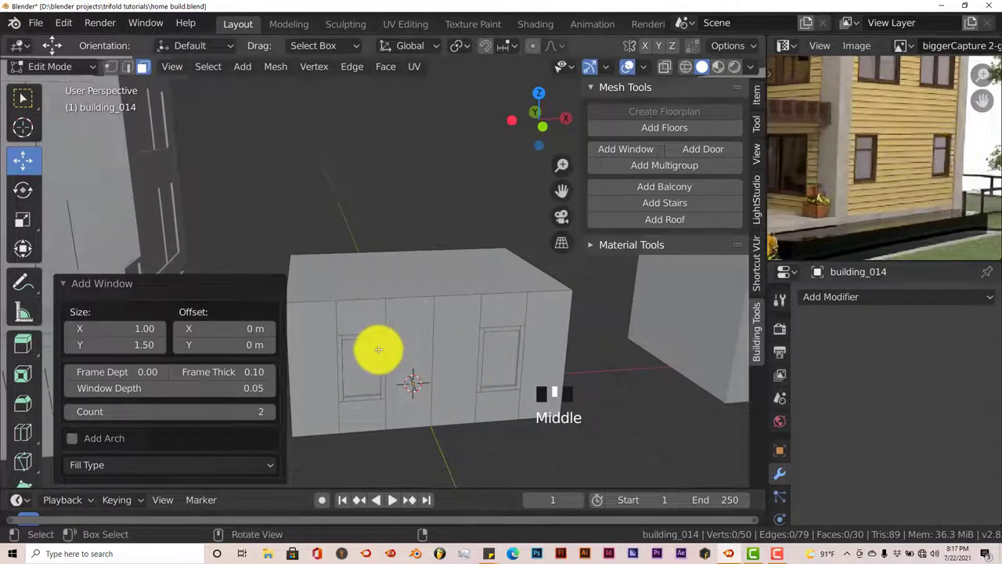
left_click(66, 467)
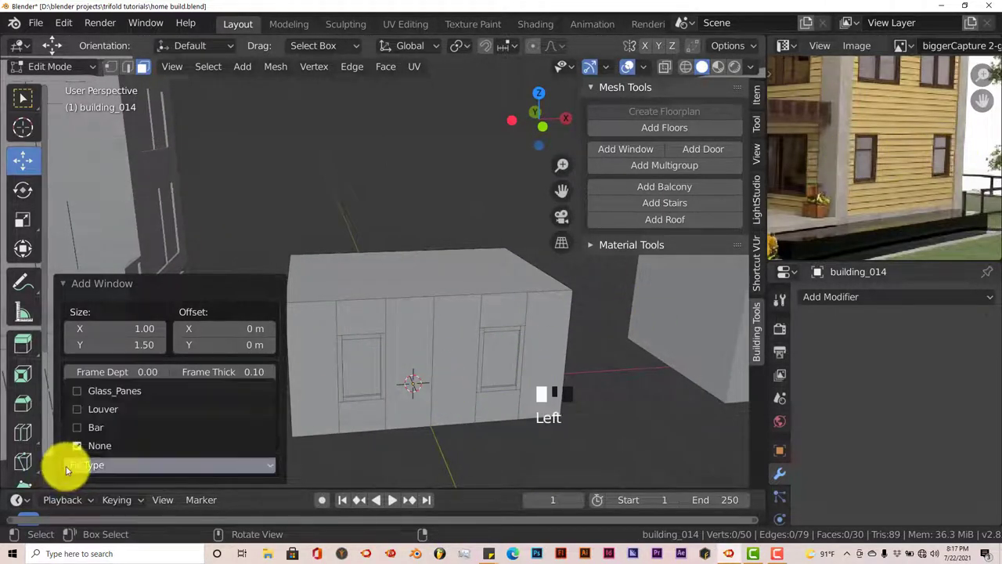
left_click(80, 427)
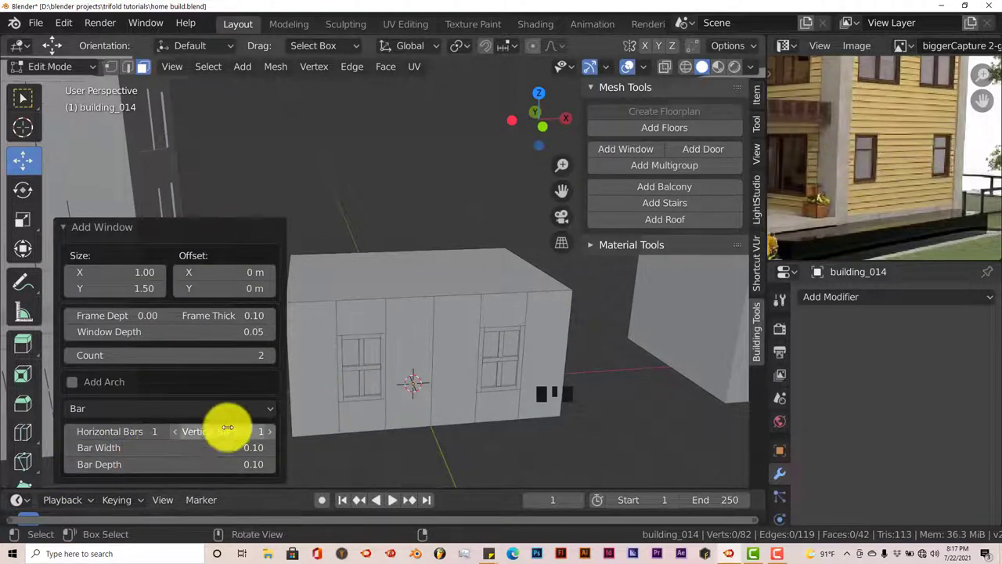
left_click(175, 432)
middle_click_drag(419, 382, 425, 385)
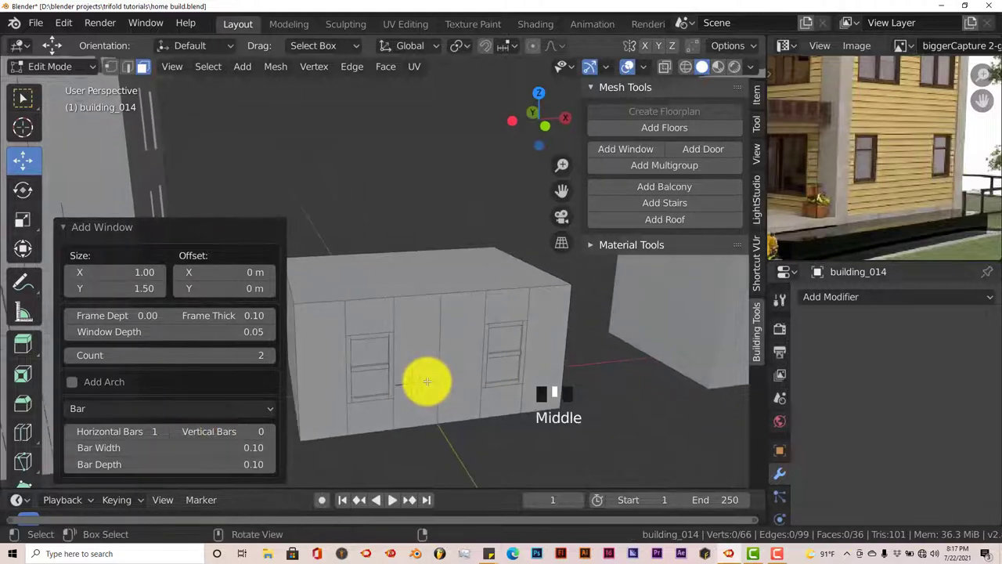
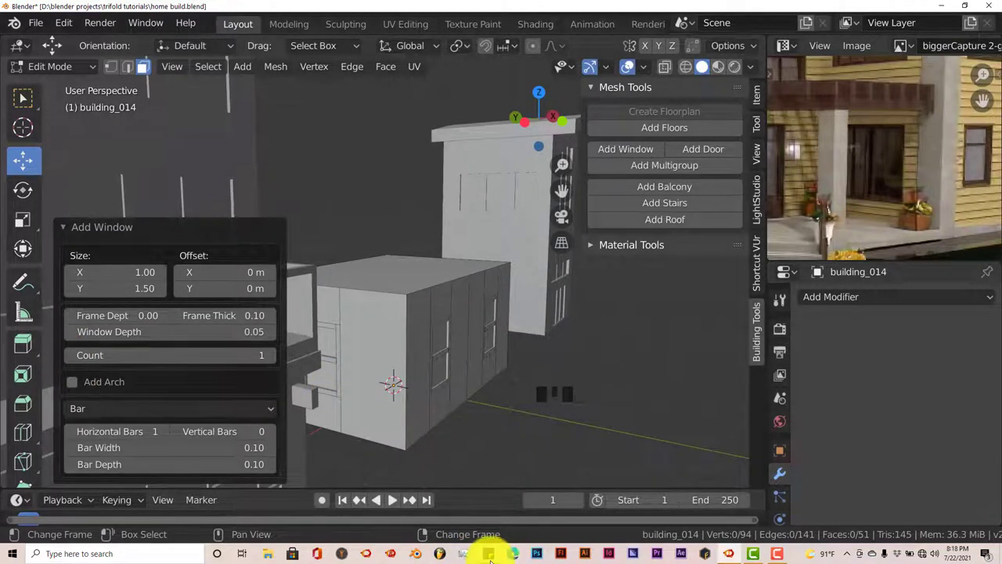
Consult the sticky note for the third building's side window settings.
mouse_move(489, 551)
left_click(477, 518)
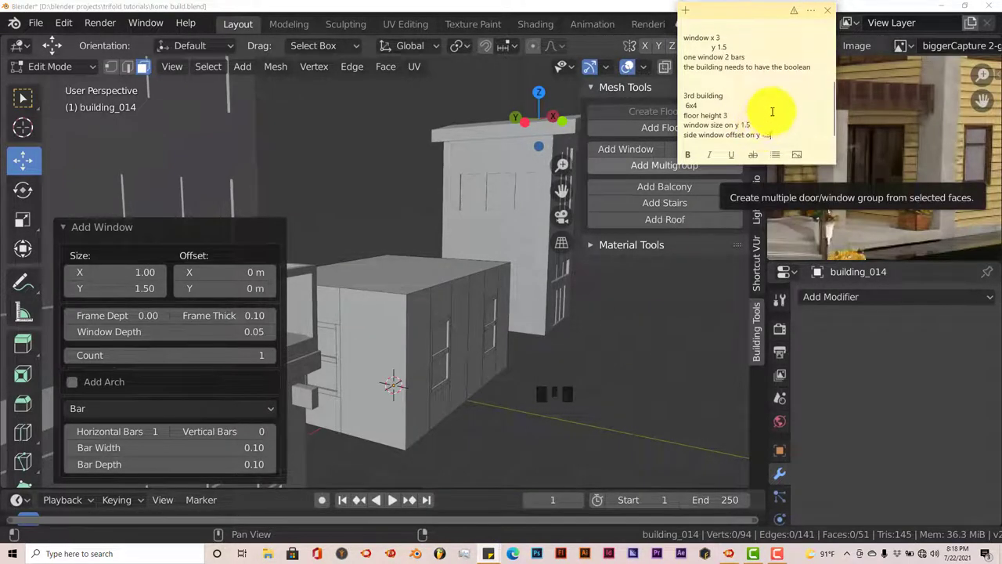
left_click(571, 8)
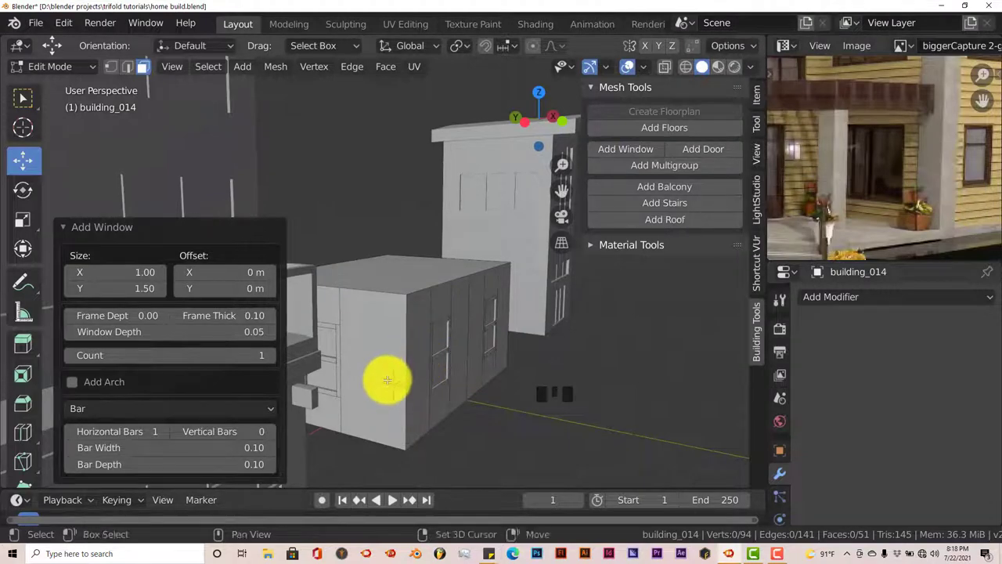
Try a side window size of 2.00 on X and 2.50 on Y.
middle_click_drag(384, 381, 443, 376, "shift")
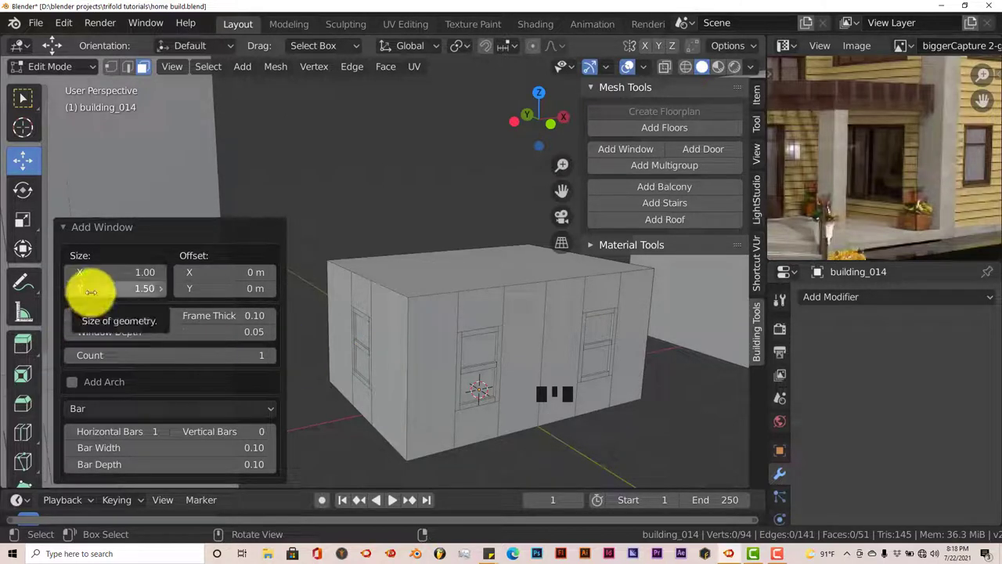
left_click(118, 278)
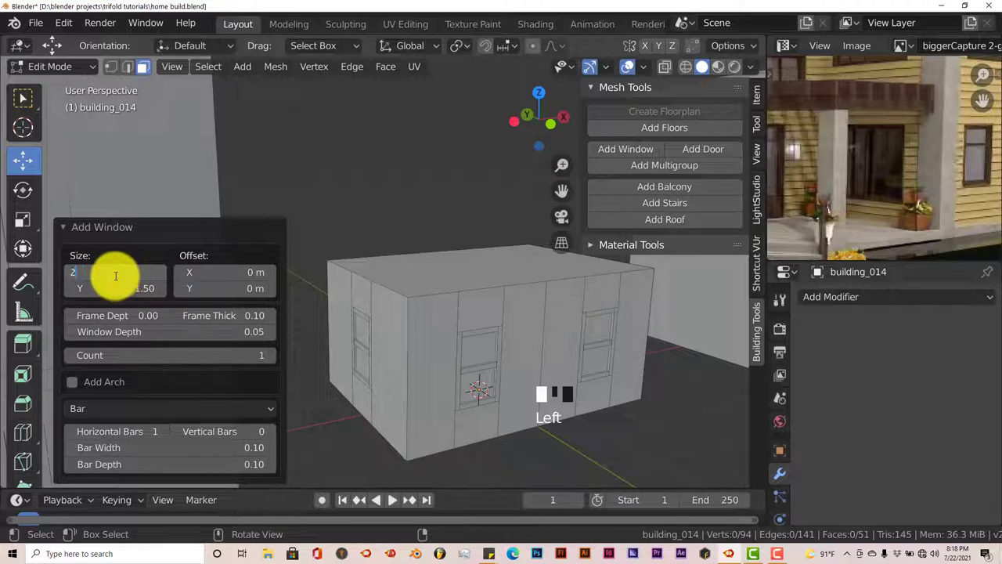
type("2")
middle_click_drag(347, 347, 400, 366)
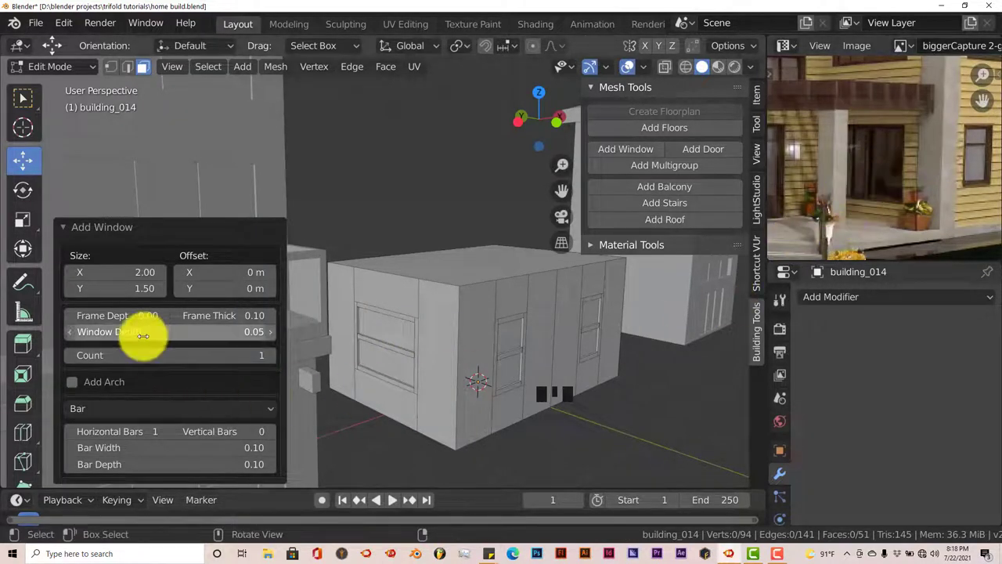
left_click(120, 289)
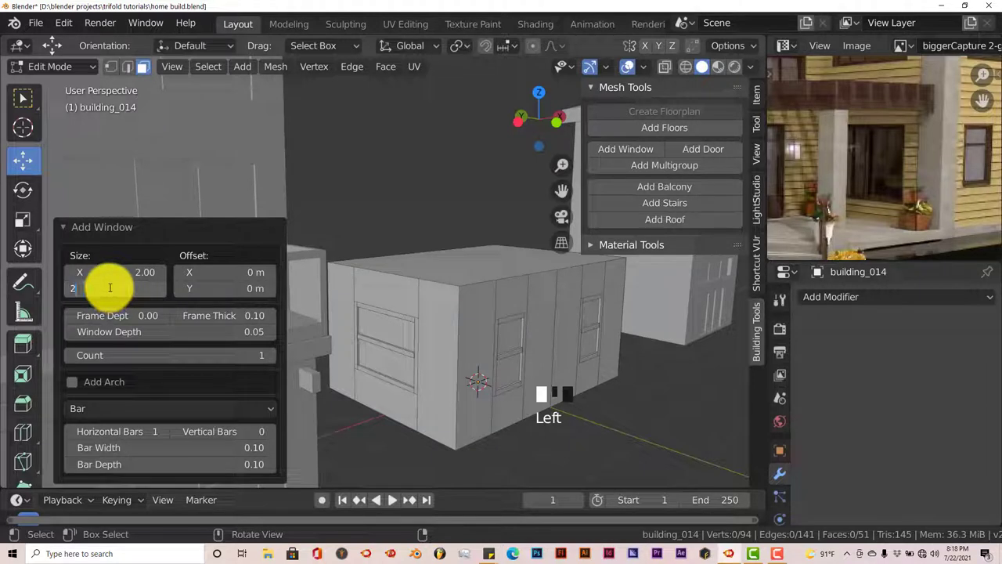
key("Return")
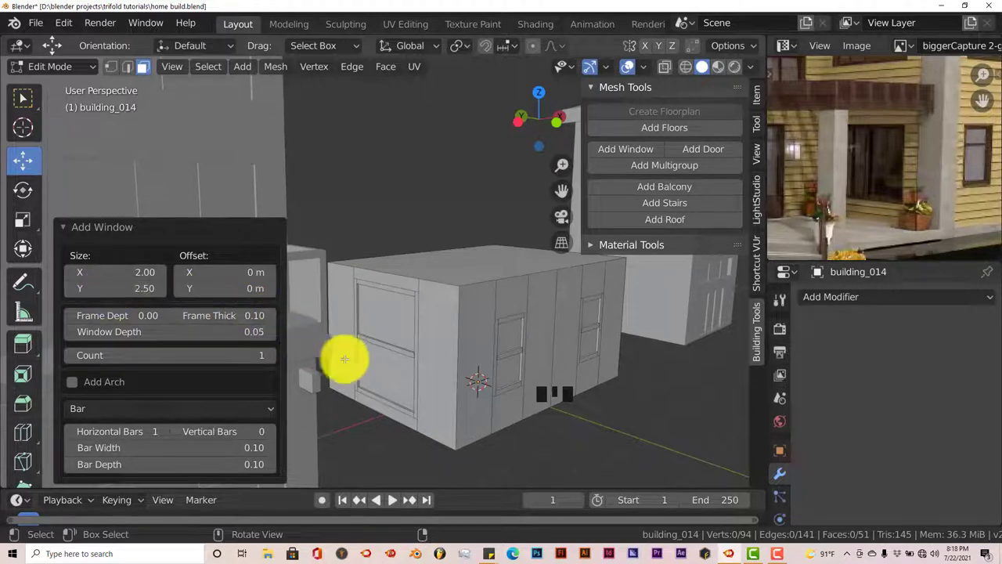
Resize the side window to 1.50 on X and 2.00 on Y.
middle_click_drag(373, 369, 376, 372)
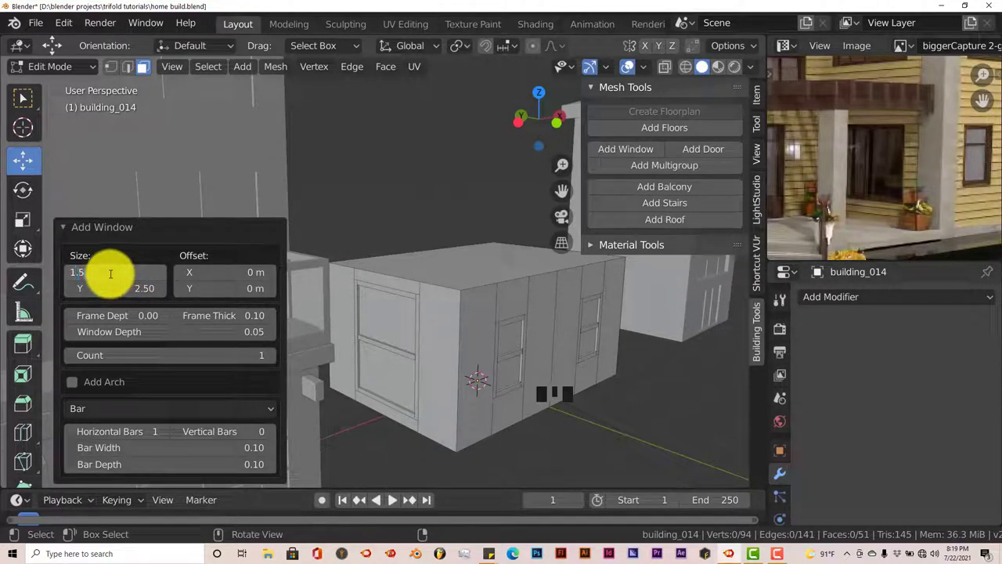
key("Return")
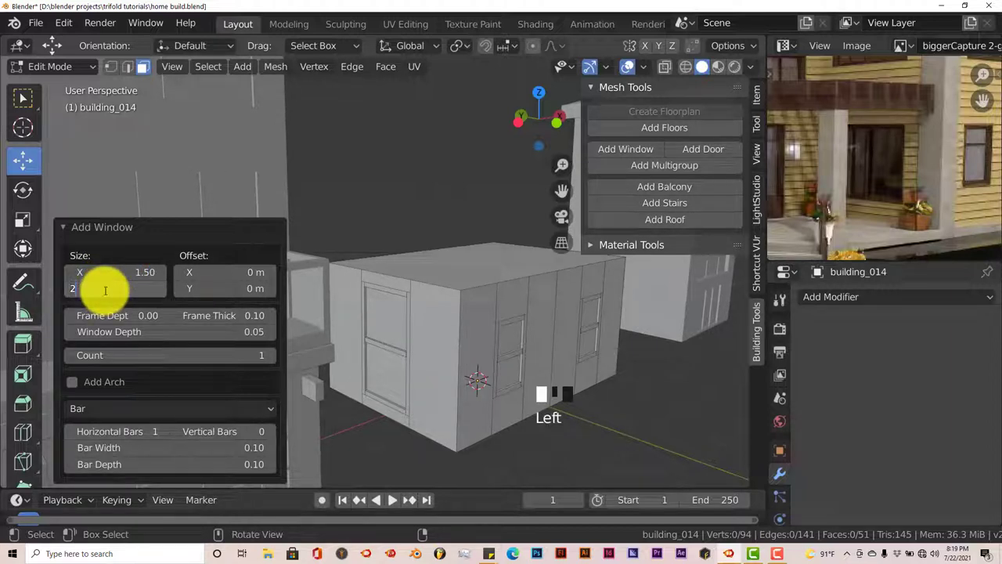
left_click(105, 290)
type("2")
key("Return")
middle_click_drag(347, 381, 391, 362)
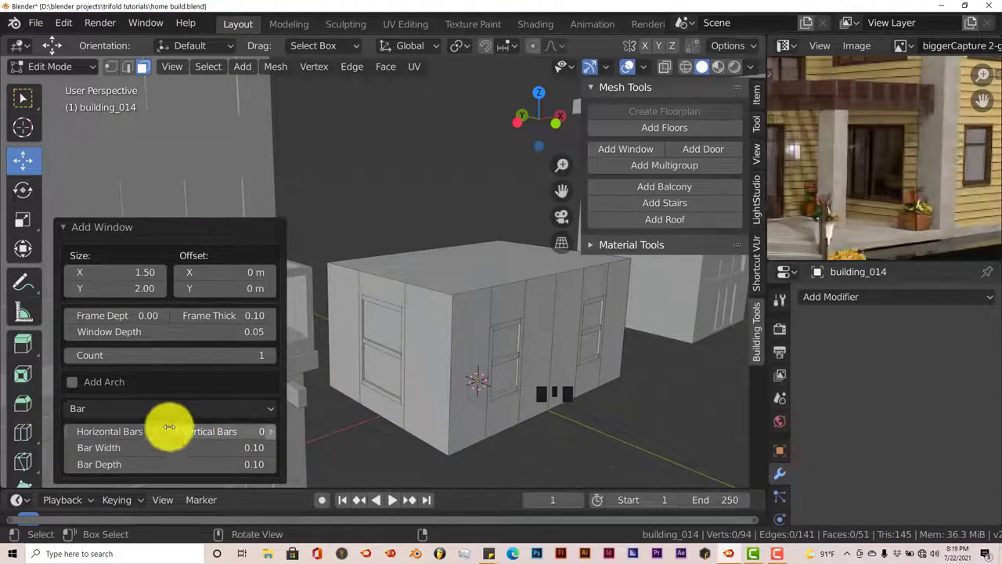
Set the side window's fill to 0 horizontal bars and 1 vertical bar.
left_click_drag(170, 427, 57, 437)
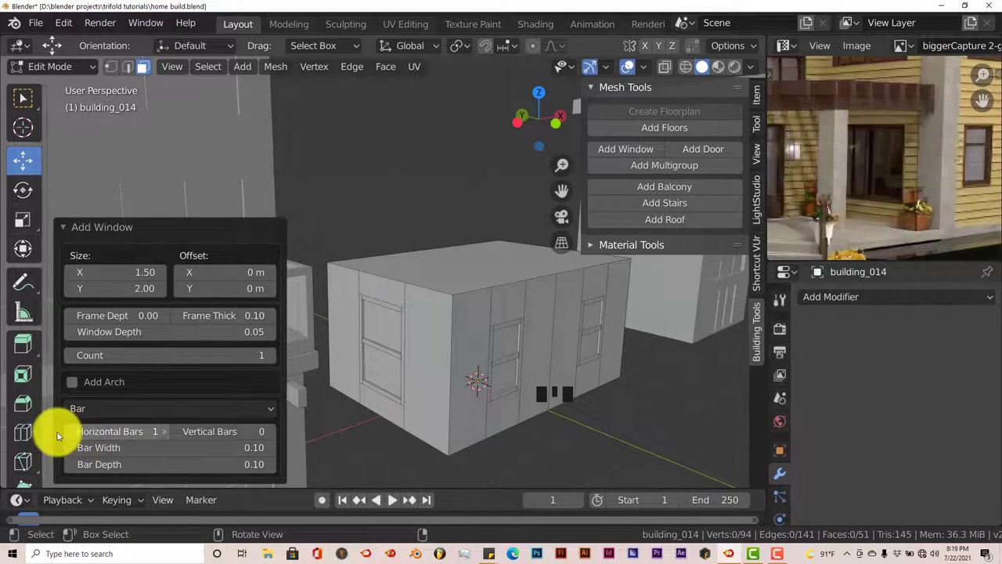
left_click(70, 432)
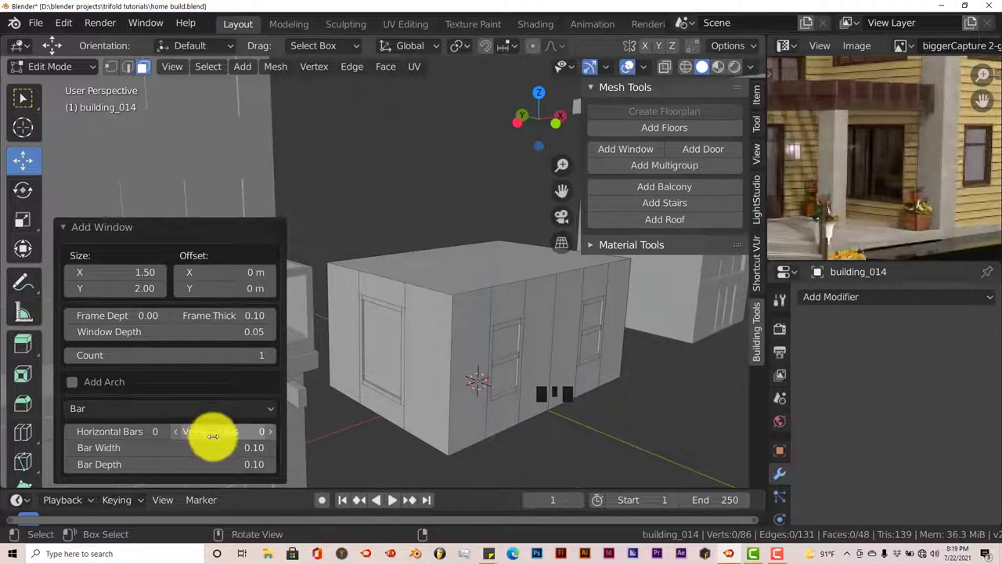
left_click(272, 434)
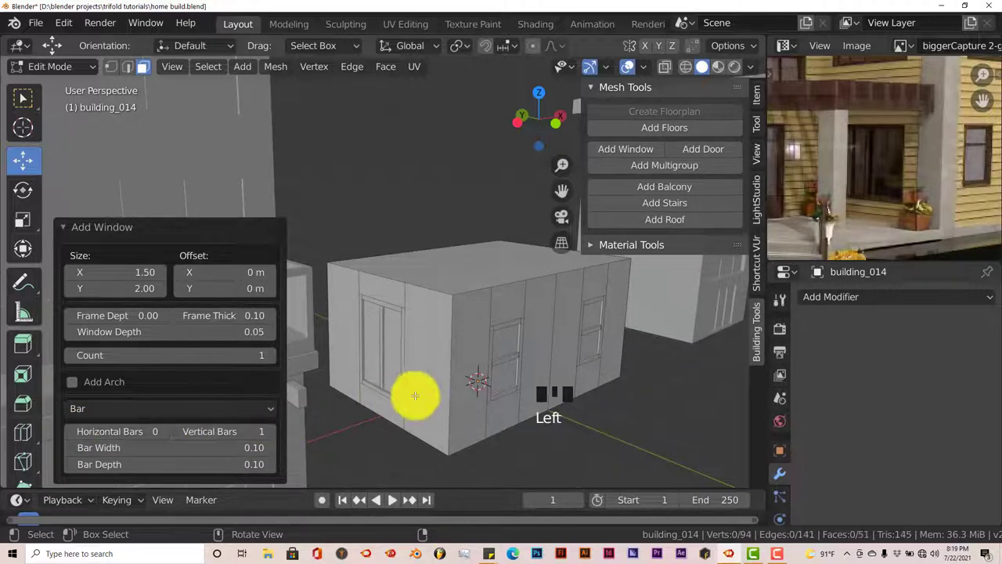
Compare the side window with the reference photo and widen it to 2.00 on X.
middle_click_drag(450, 401, 421, 401)
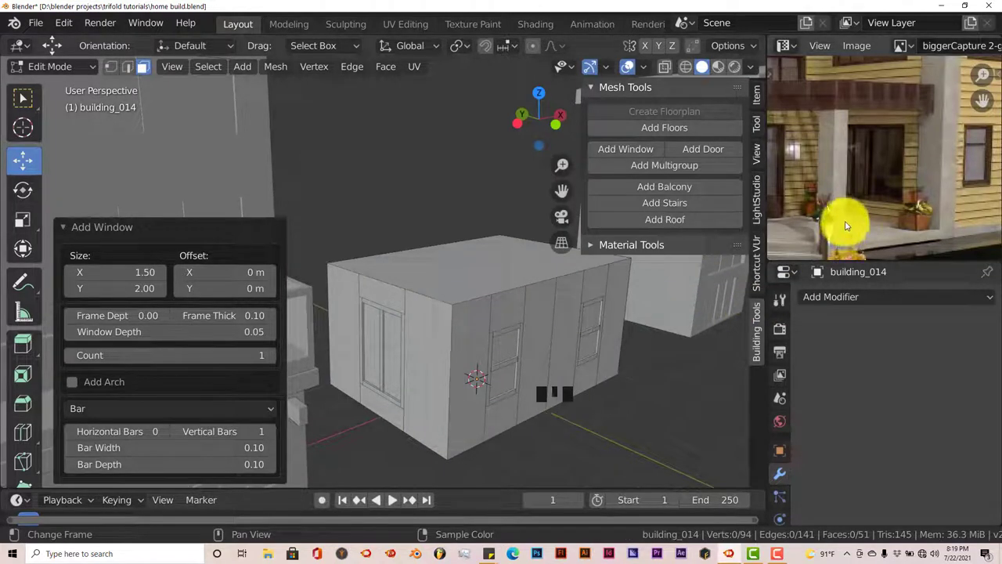
middle_click_drag(414, 376, 422, 377)
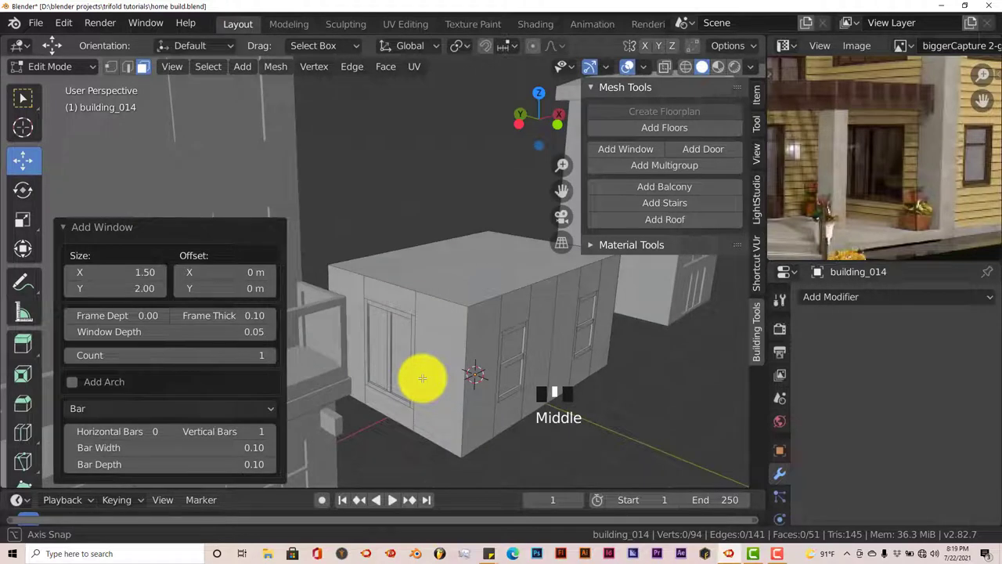
middle_click_drag(422, 377, 422, 379)
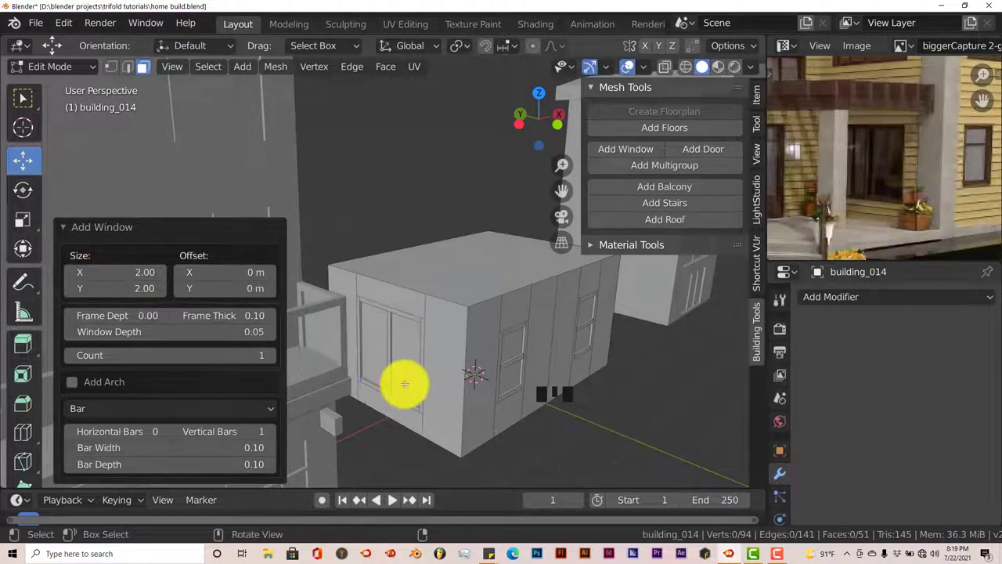
middle_click_drag(398, 385, 394, 375)
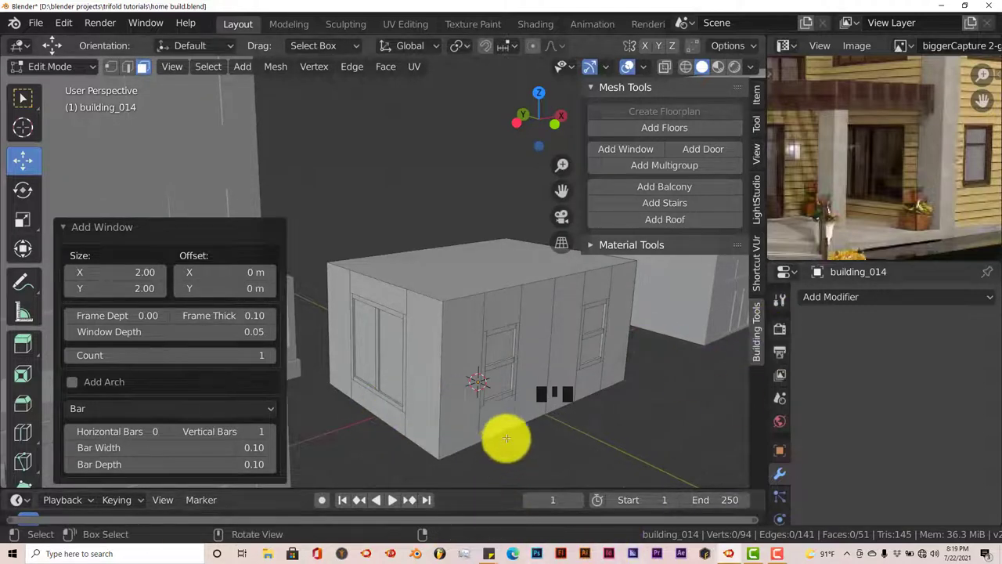
Add one floor with a height of 0.10 on top of the ground storey as a thin band.
scroll(522, 403, "down", 2)
middle_click_drag(522, 404, 496, 408)
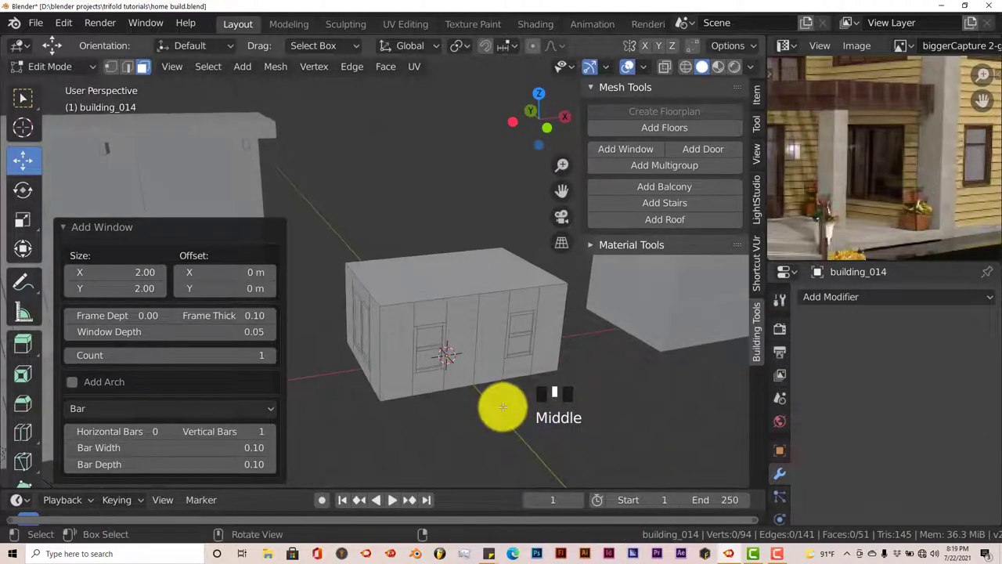
middle_click_drag(564, 399, 428, 428, "shift")
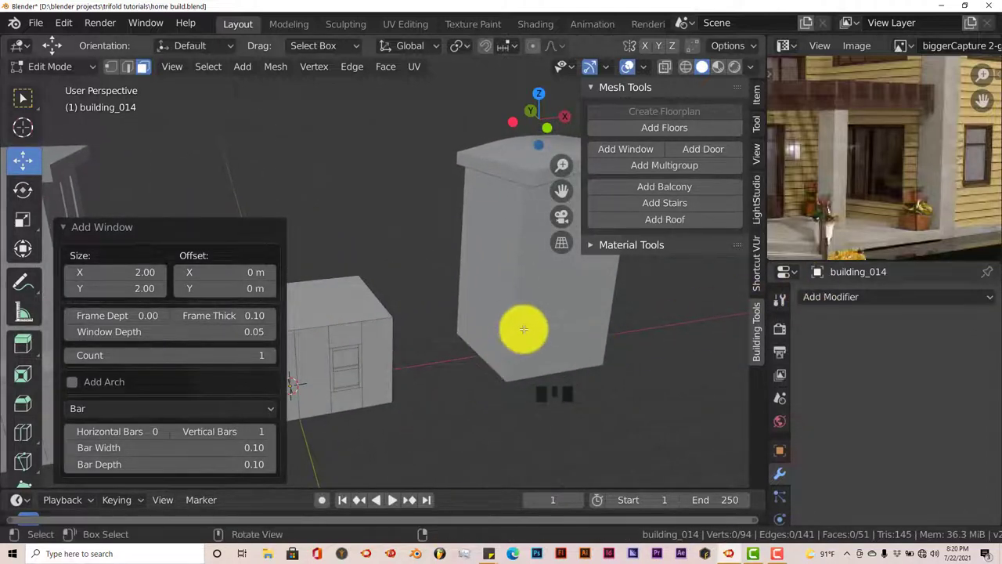
mouse_move(522, 329)
middle_mouse_down("shift")
mouse_move(566, 313)
mouse_move(507, 316)
middle_mouse_up("shift")
middle_click_drag(393, 311, 456, 313, "shift")
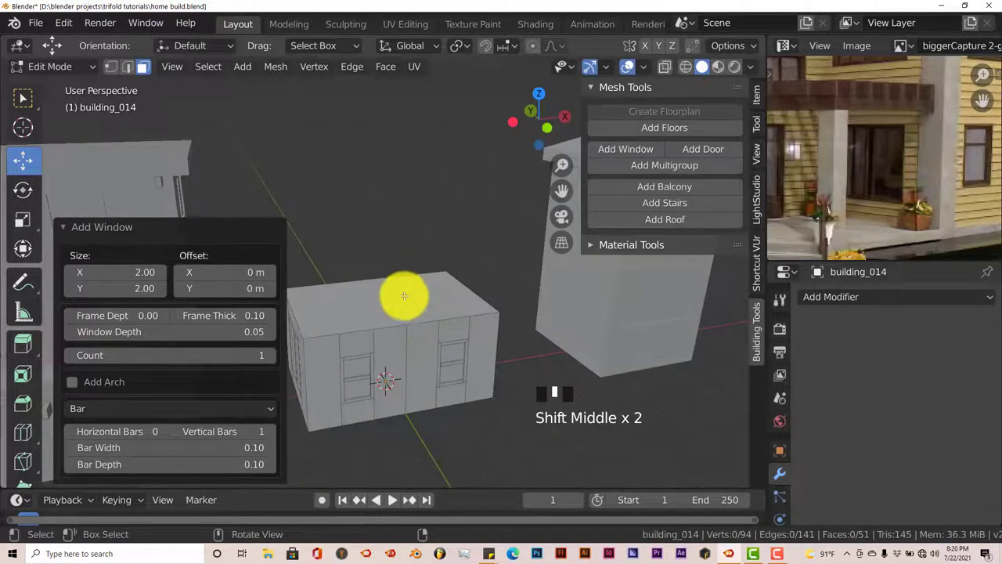
right_click(385, 379, "shift")
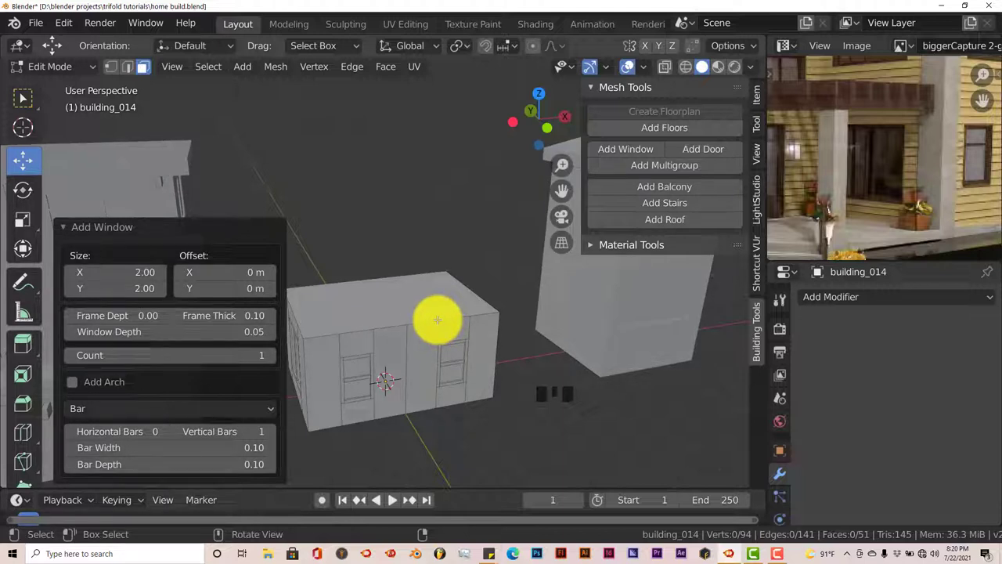
left_click(66, 231)
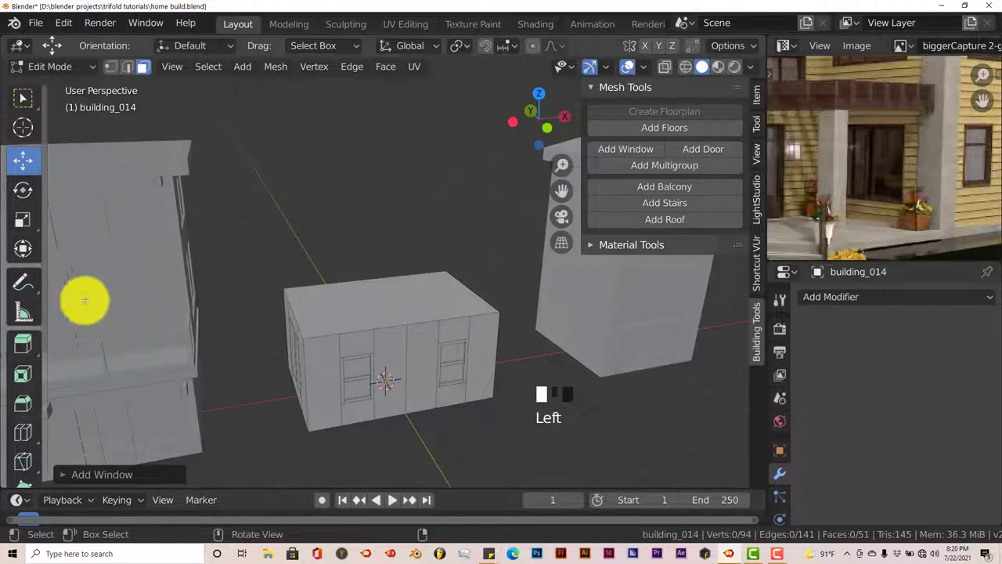
left_click(393, 294)
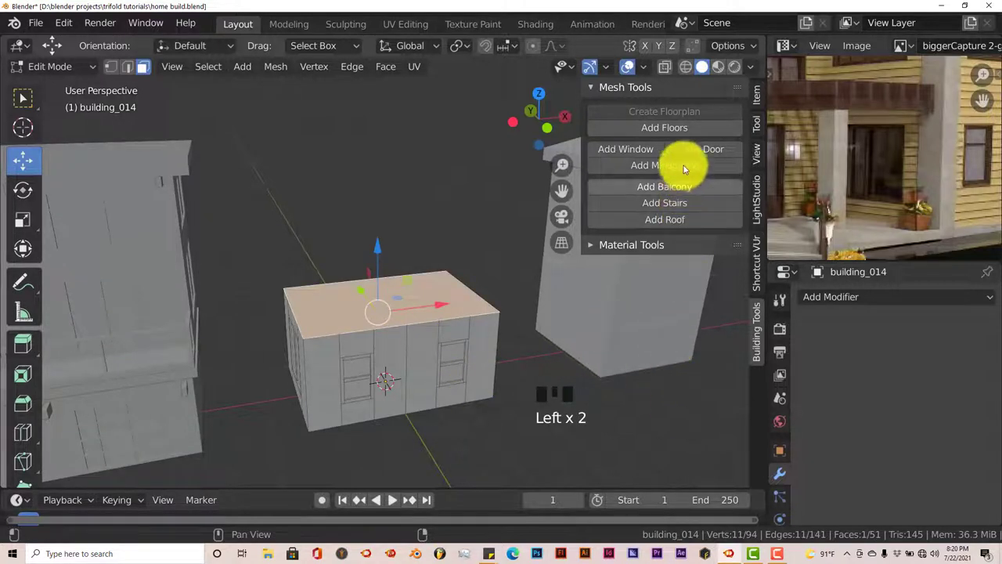
left_click(665, 127)
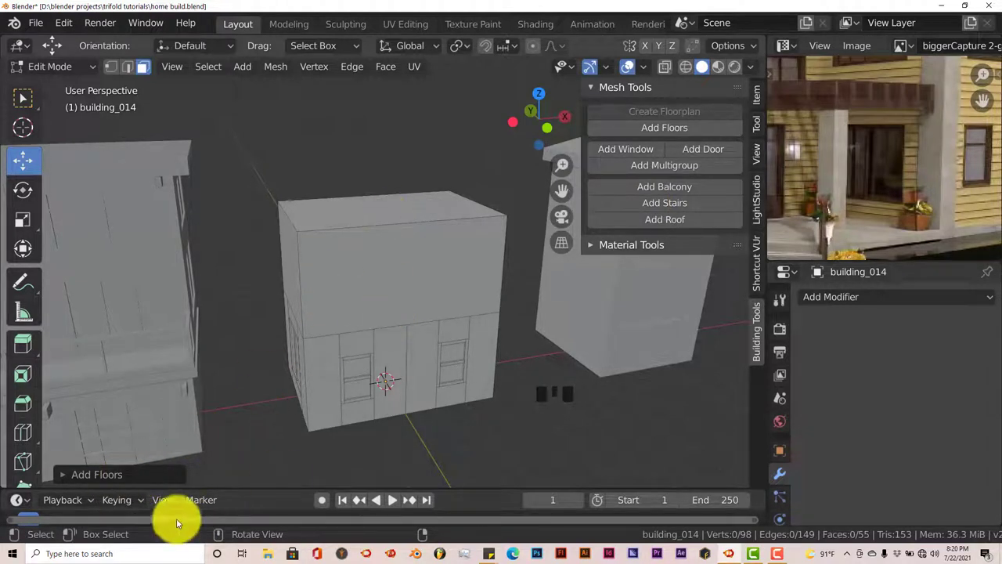
left_click(64, 475)
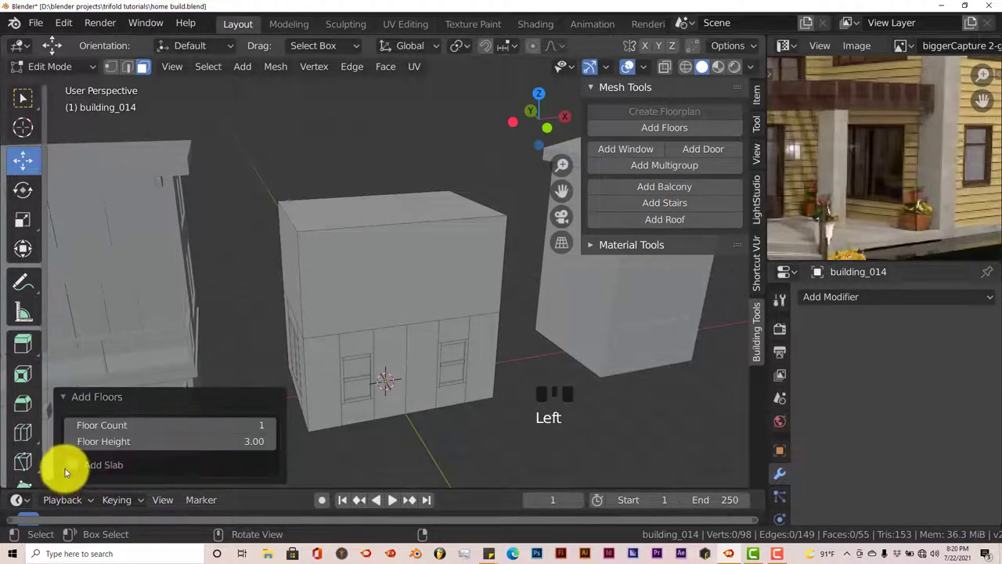
left_click(159, 442)
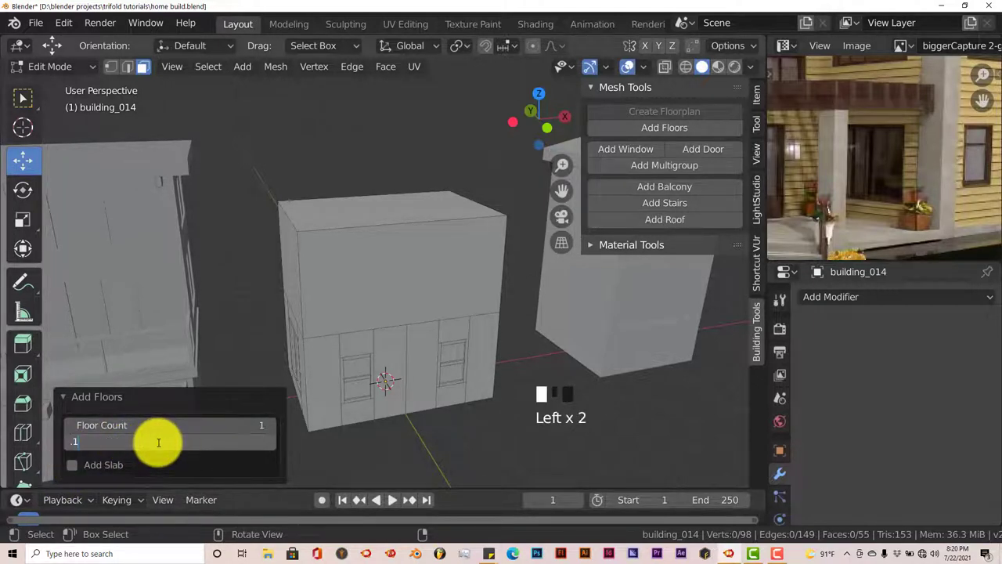
key("Return")
Add another floor above the thin band and set its height to 3.00.
middle_click_drag(324, 452, 352, 449)
left_click(403, 294)
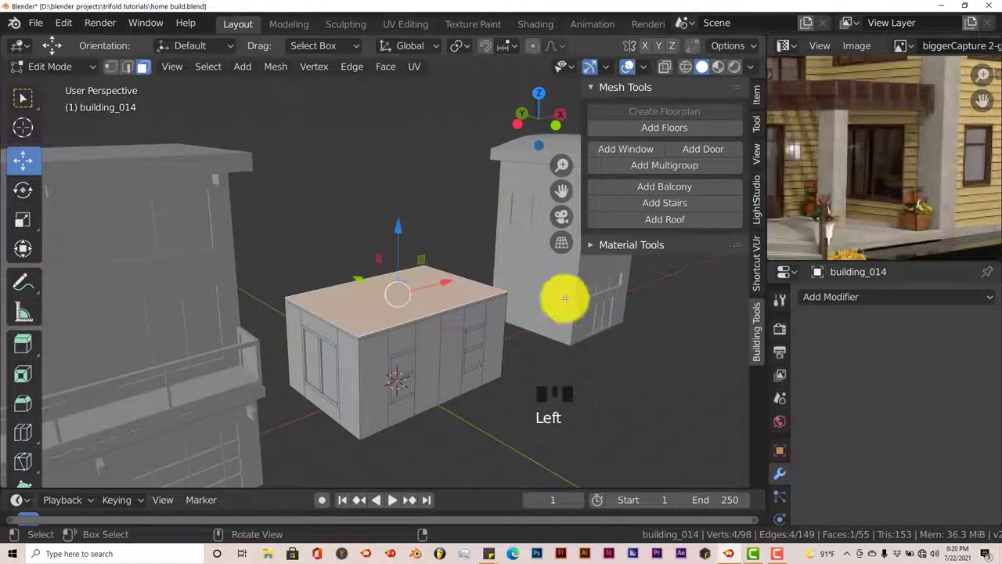
left_click(689, 128)
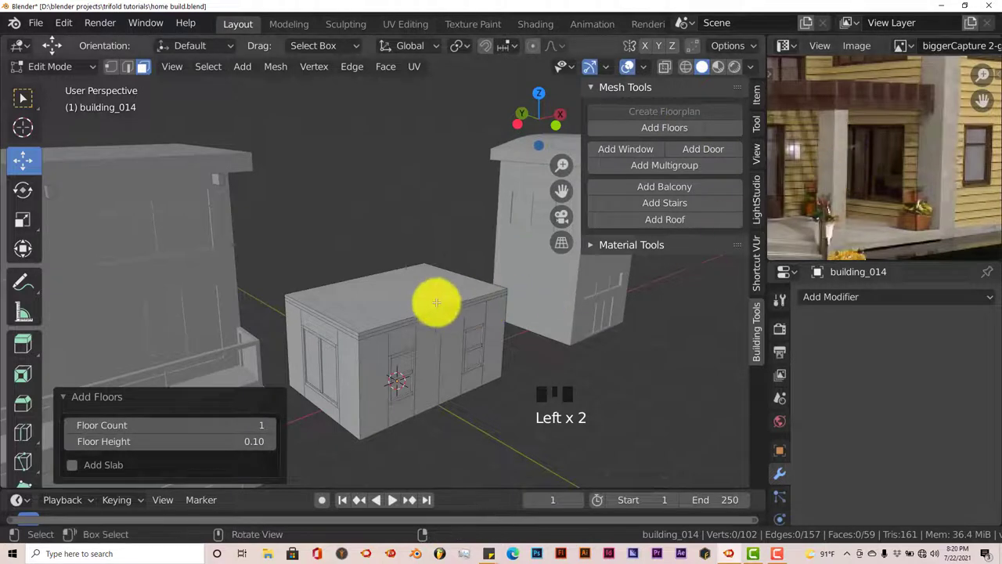
middle_click_drag(855, 182, 928, 130)
scroll(879, 183, "down", 2)
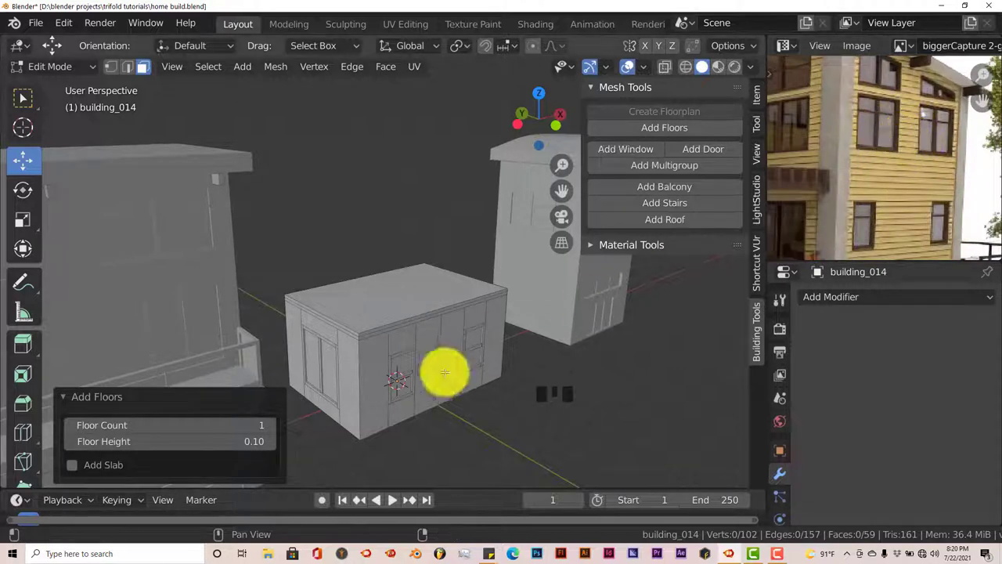
left_click(184, 443)
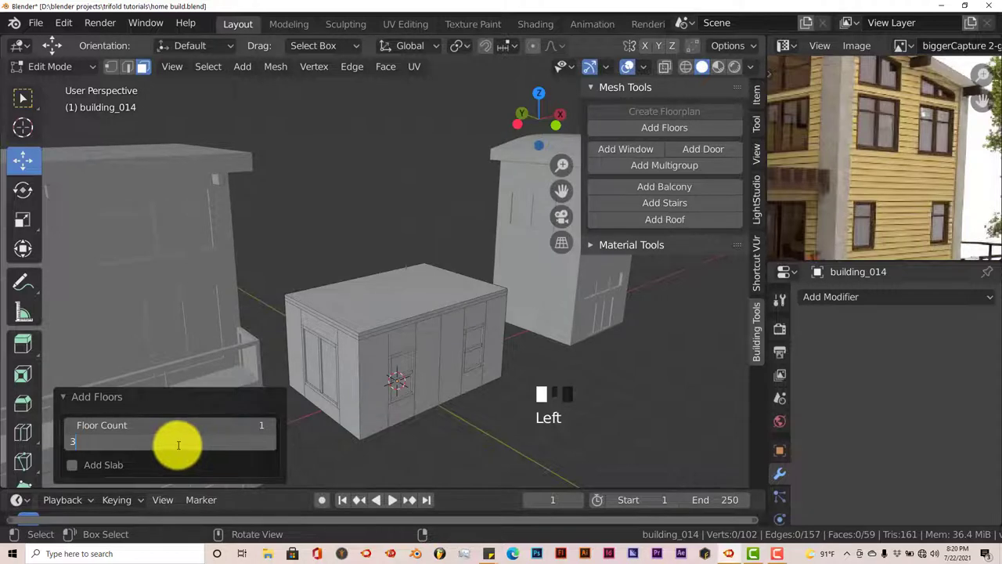
key("Return")
Reduce the new upper storey's floor height to 2.50.
middle_click_drag(446, 400, 415, 387)
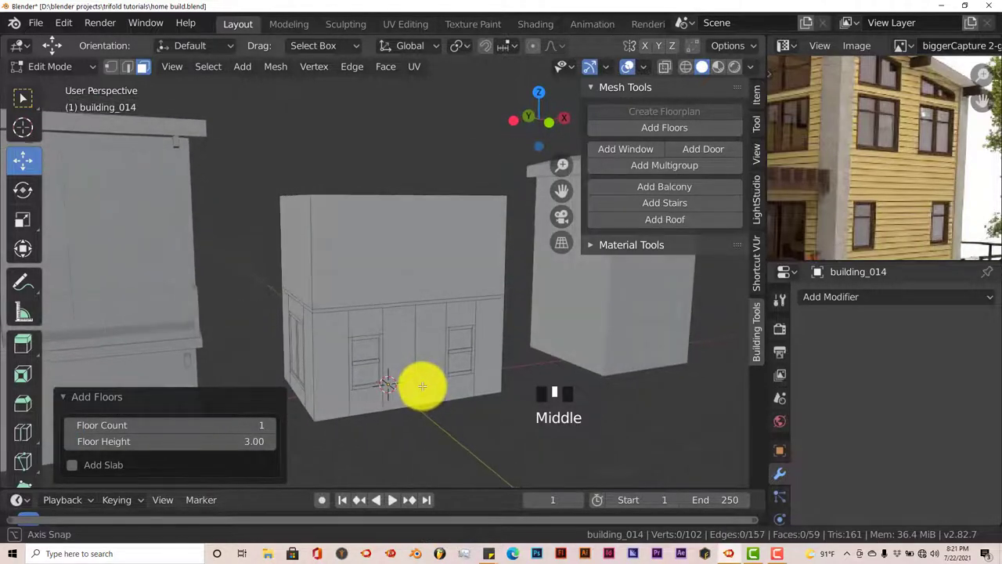
left_click(179, 442)
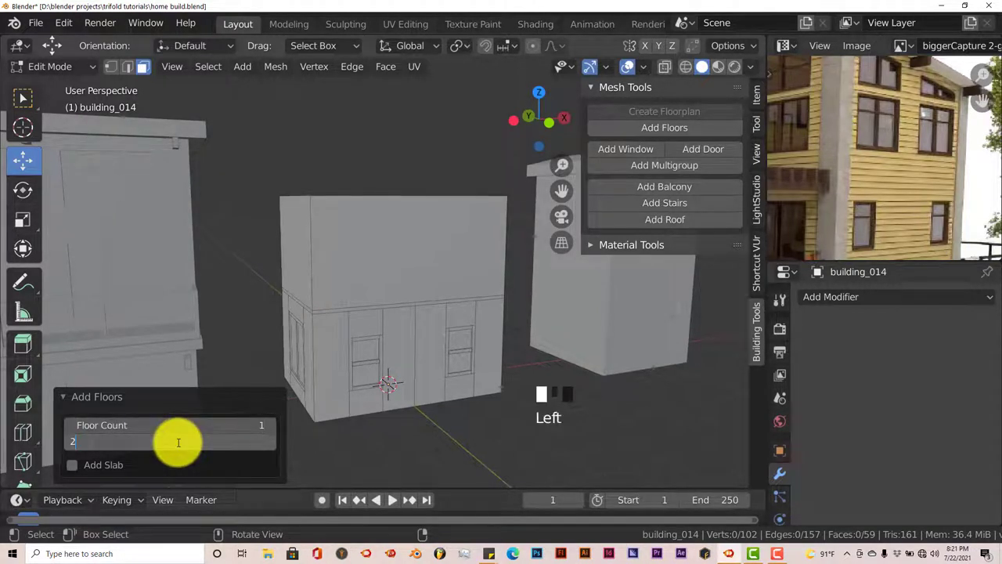
type("2.5")
key("Return")
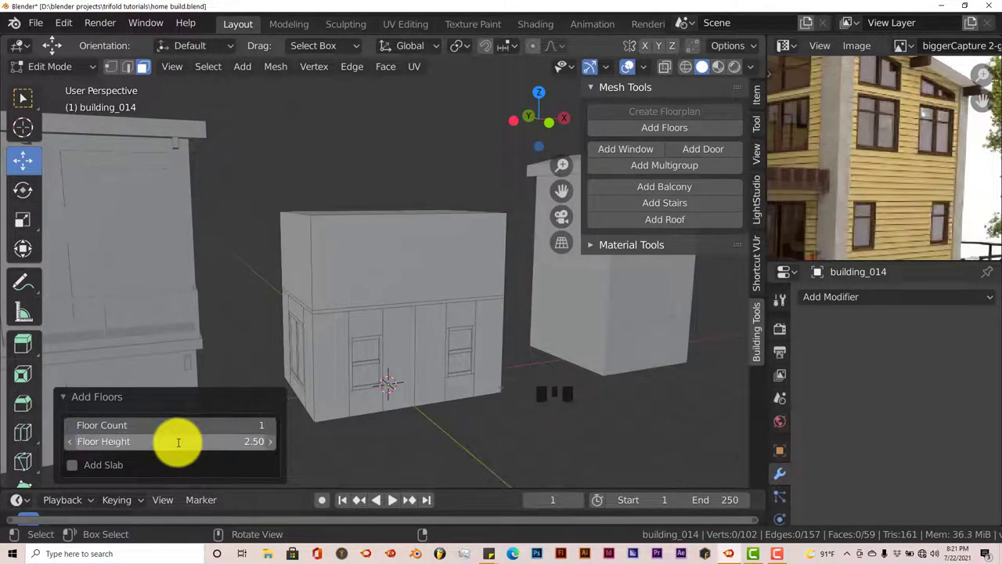
Add windows to the upper storey's long wall and set their count to 2, matching the reference photo.
left_click(395, 277)
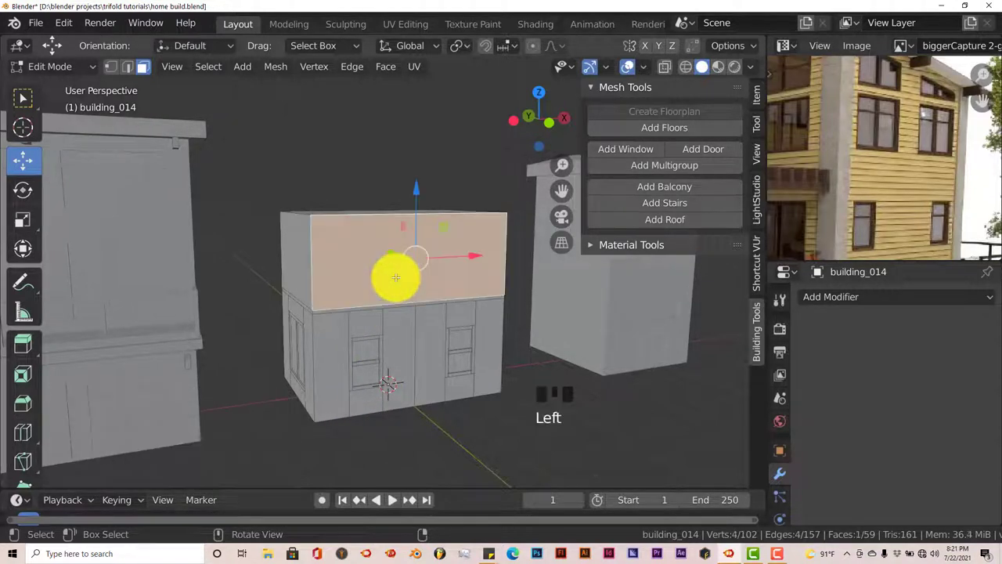
left_click(637, 149)
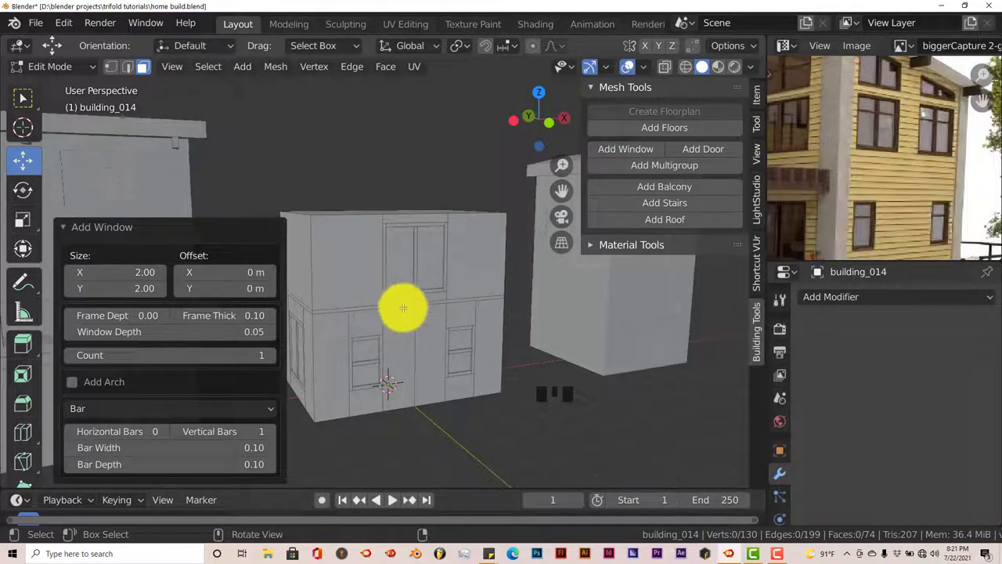
middle_click_drag(393, 297, 416, 302)
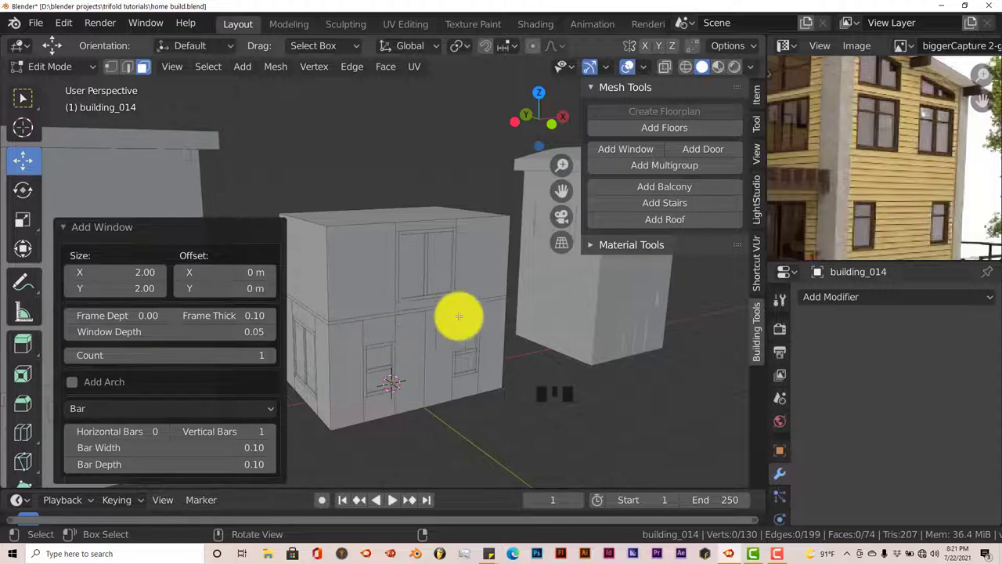
scroll(876, 185, "up", 2)
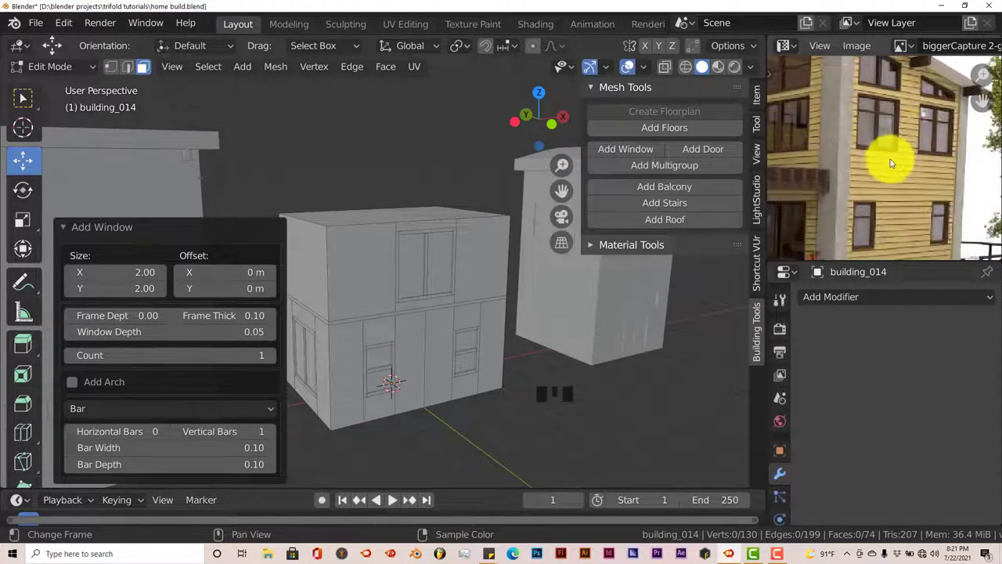
middle_click_drag(891, 163, 833, 134)
scroll(883, 176, "up", 2)
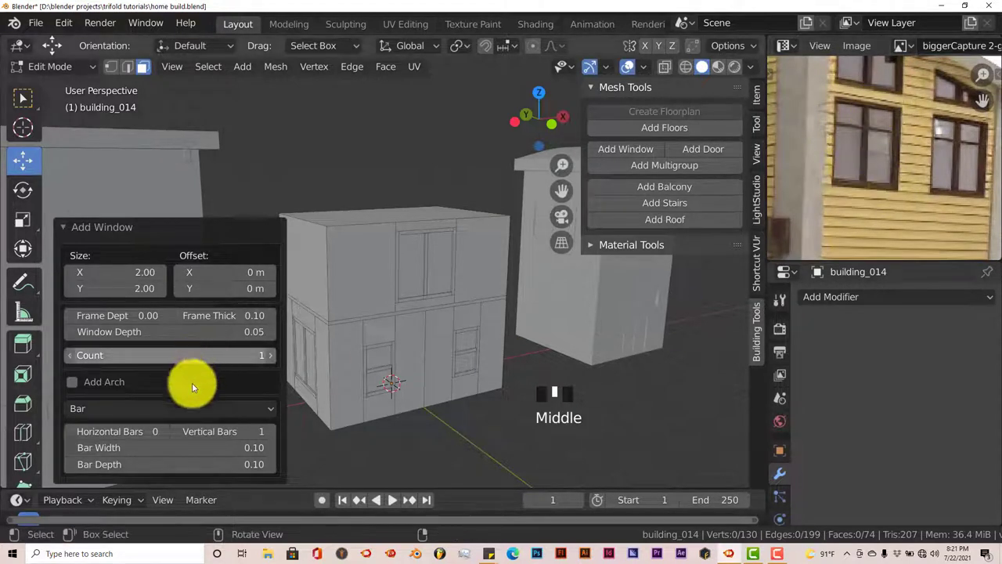
left_click(269, 360)
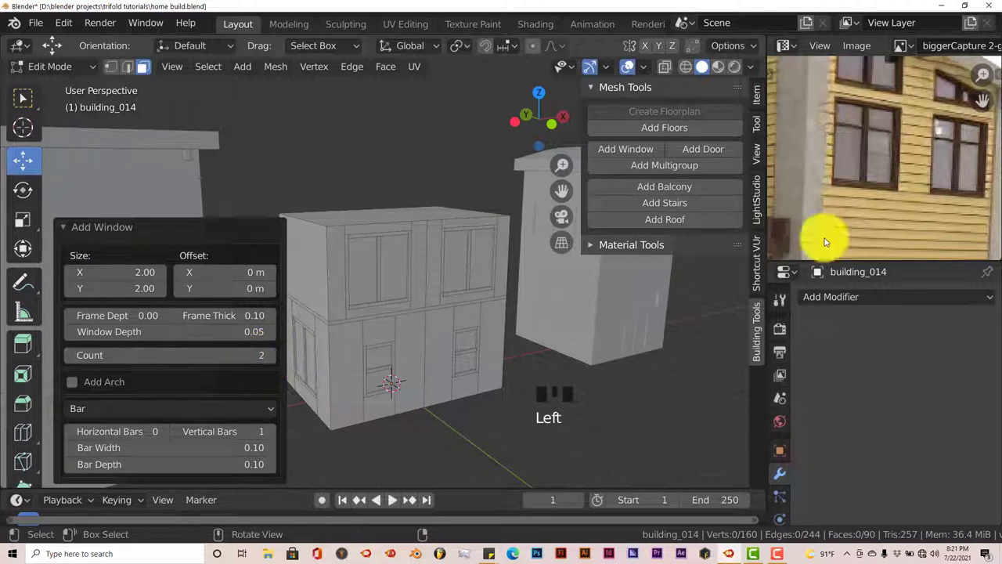
Set the two upper windows to 1.50 on Y with 1 horizontal bar.
scroll(917, 208, "down", 2)
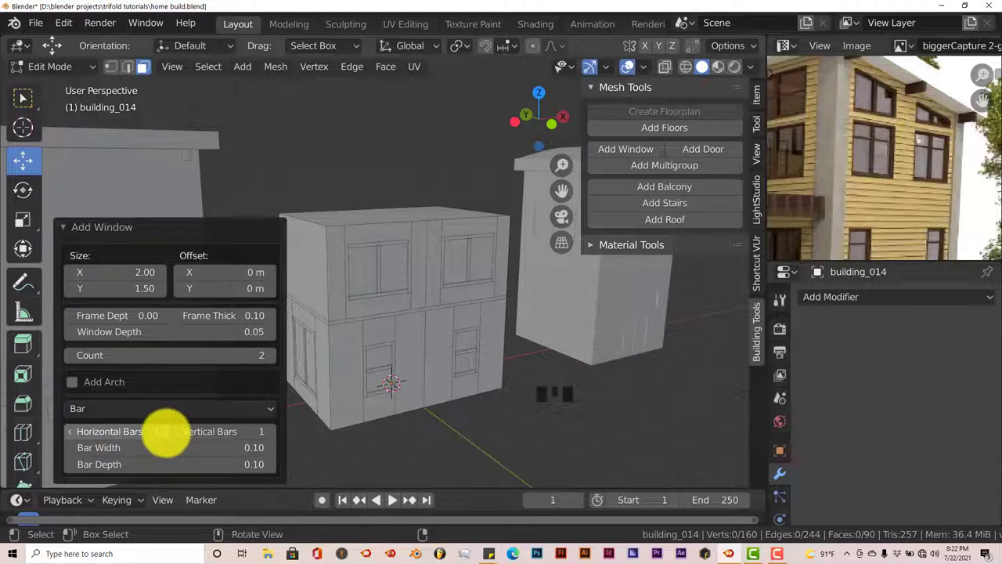
scroll(913, 206, "down", 2)
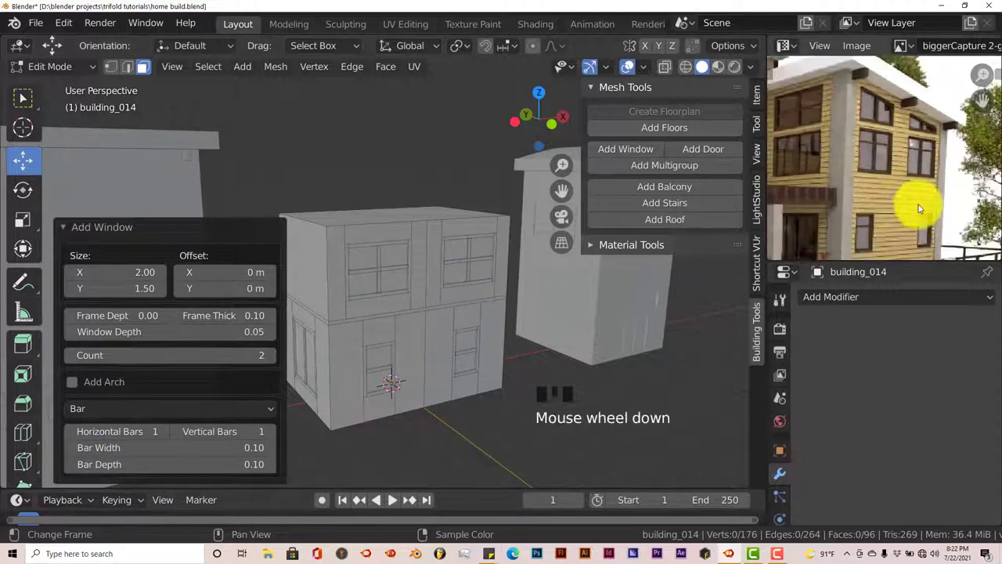
middle_click_drag(919, 205, 898, 214)
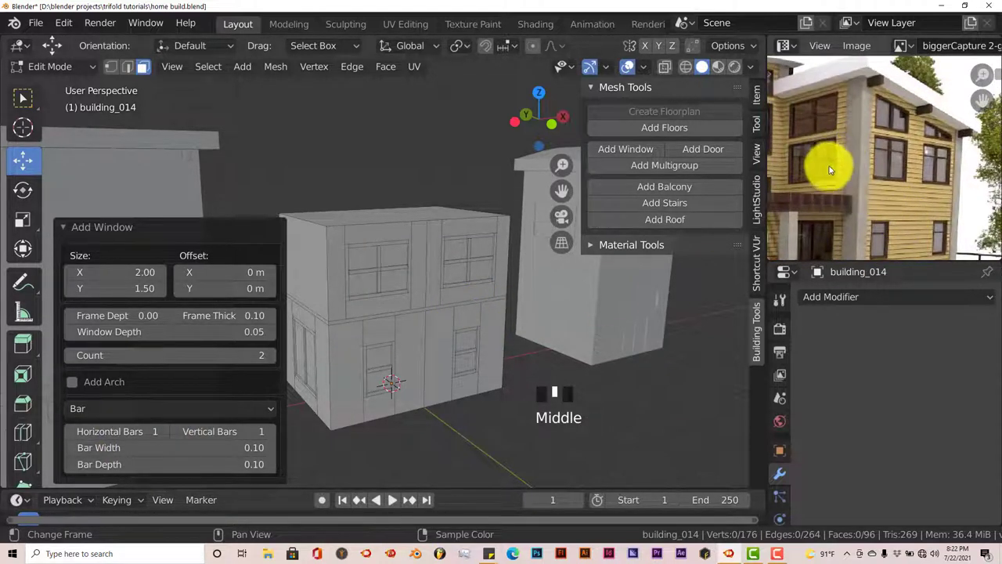
Add a window to the upper storey's short side wall with a count of 1.
middle_click_drag(440, 336, 501, 337)
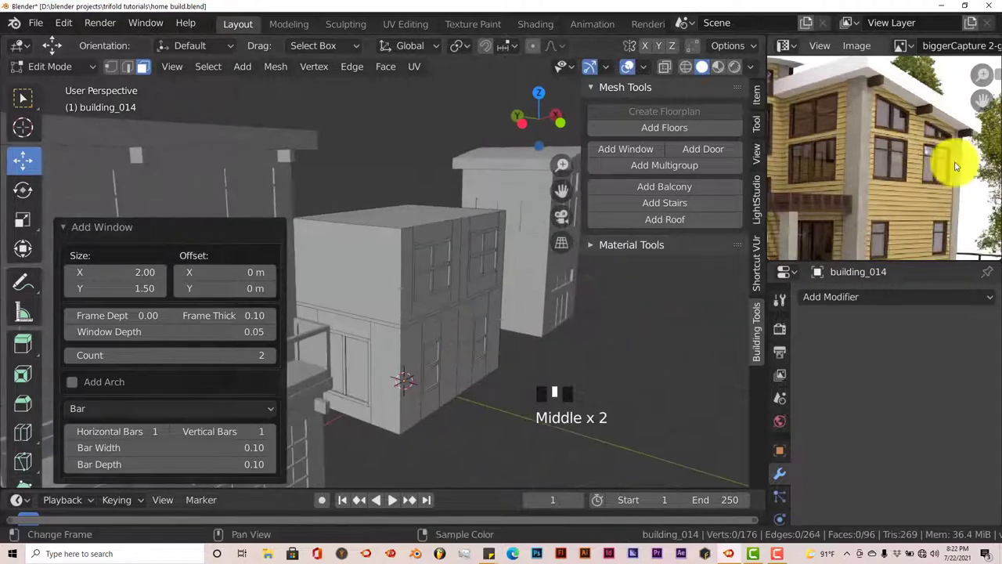
scroll(873, 228, "up", 2)
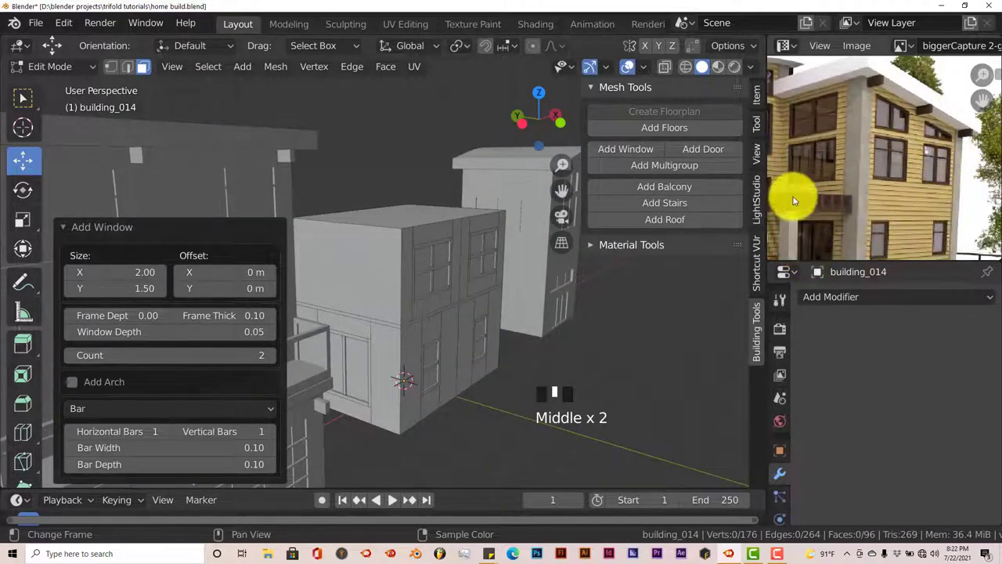
left_click(349, 284)
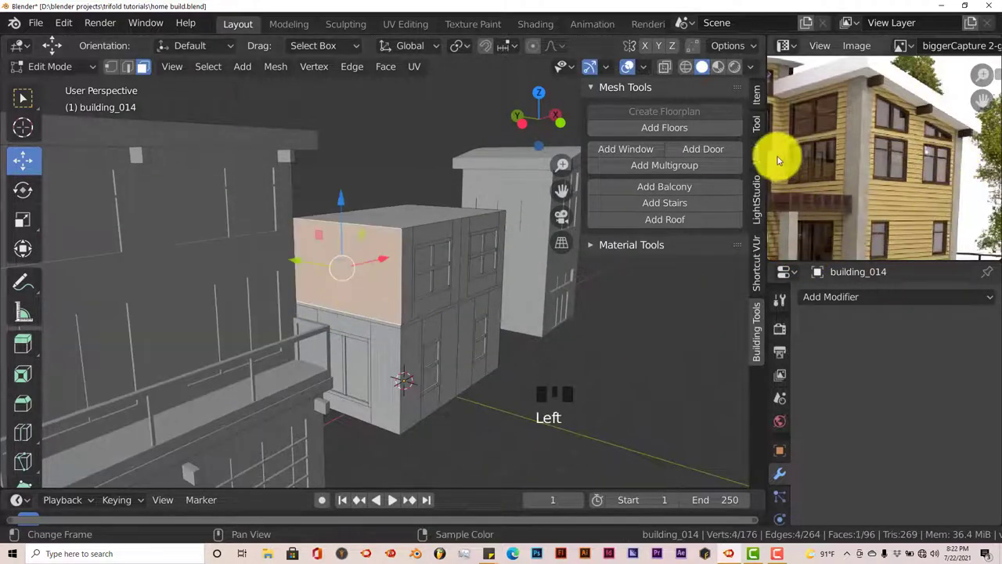
left_click(644, 155)
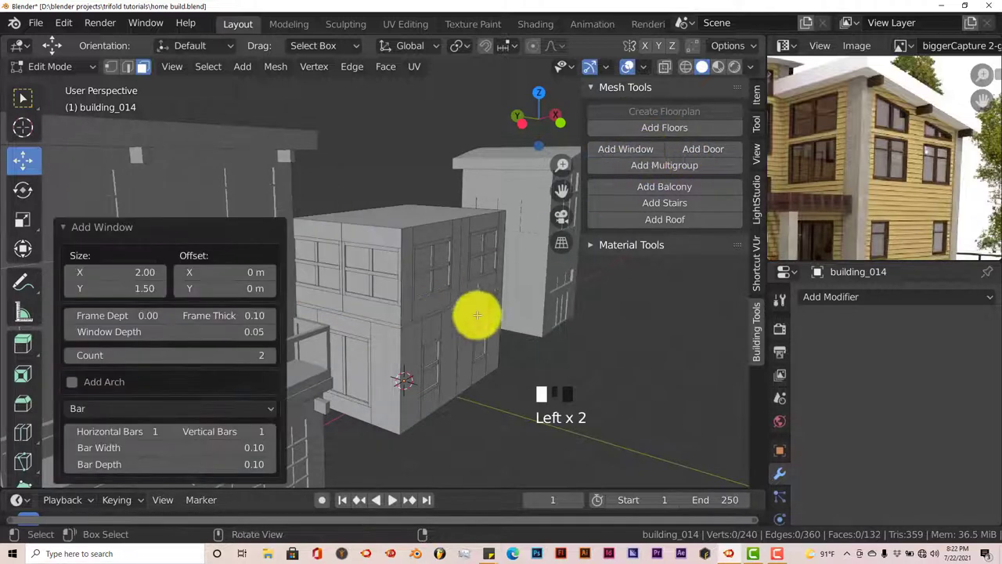
left_click(72, 356)
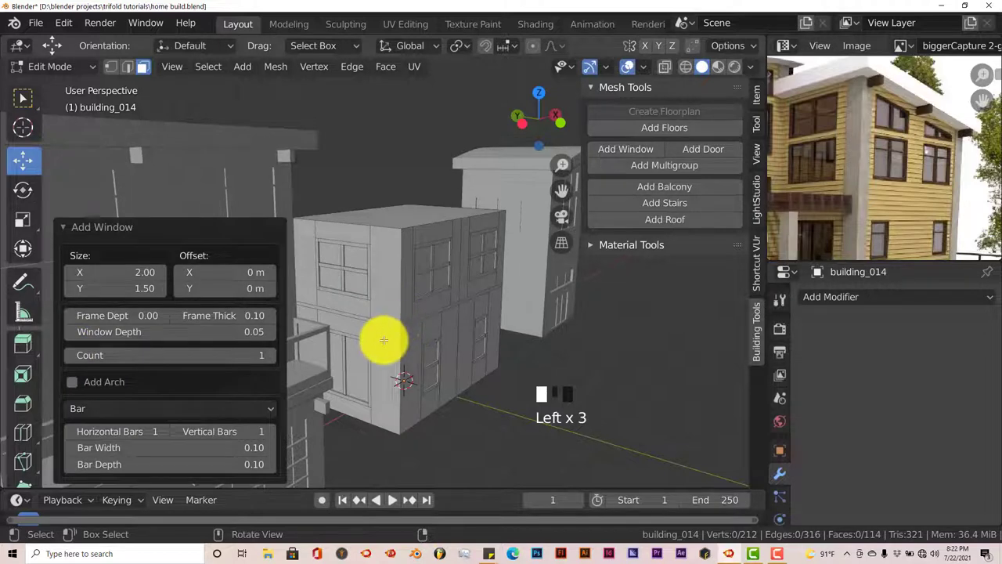
Compare the upper side window with the reference photo and set its horizontal bars to 0.
middle_click_drag(384, 340, 364, 350)
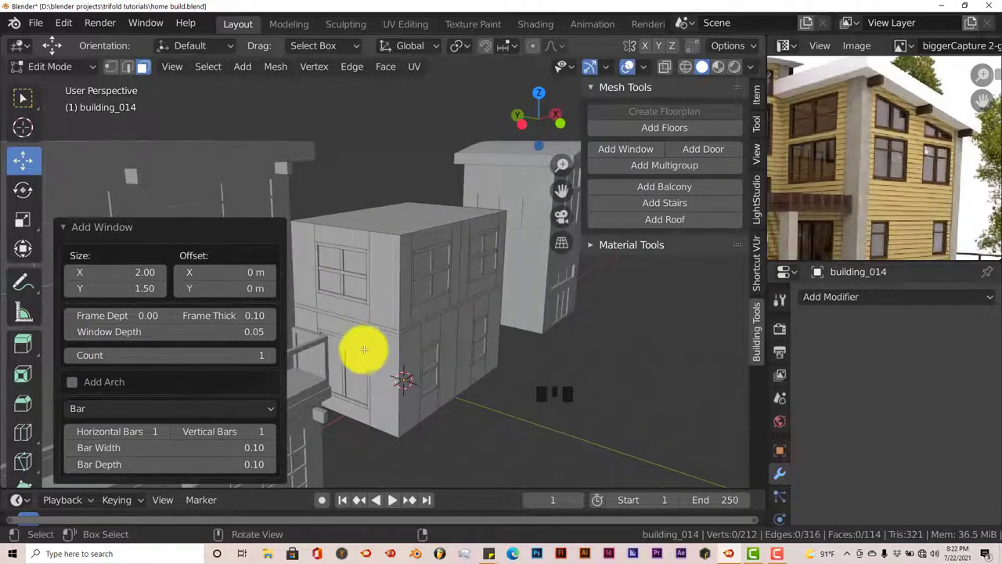
scroll(834, 188, "up", 2)
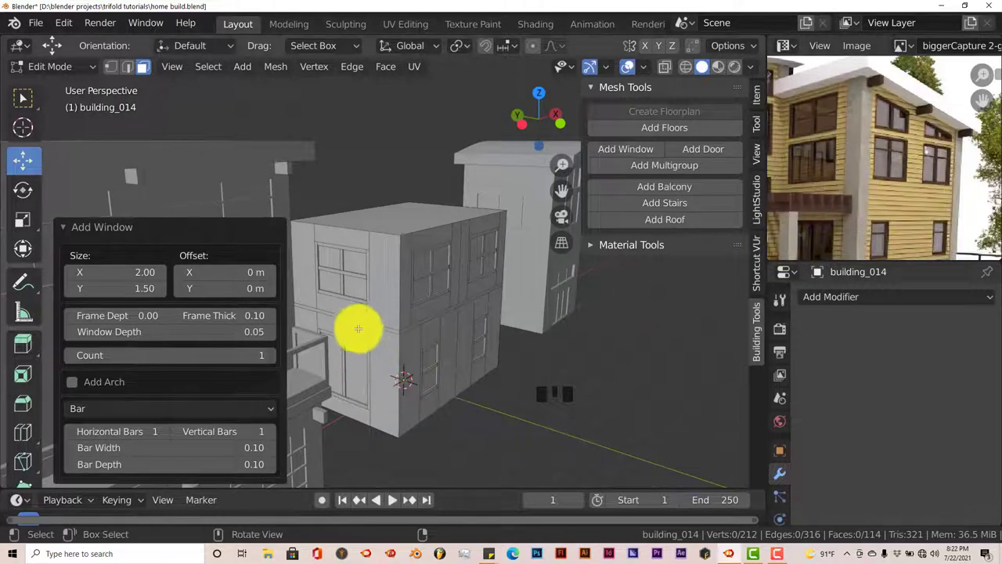
middle_click_drag(946, 185, 895, 179)
scroll(888, 163, "up", 2)
scroll(877, 196, "down", 1)
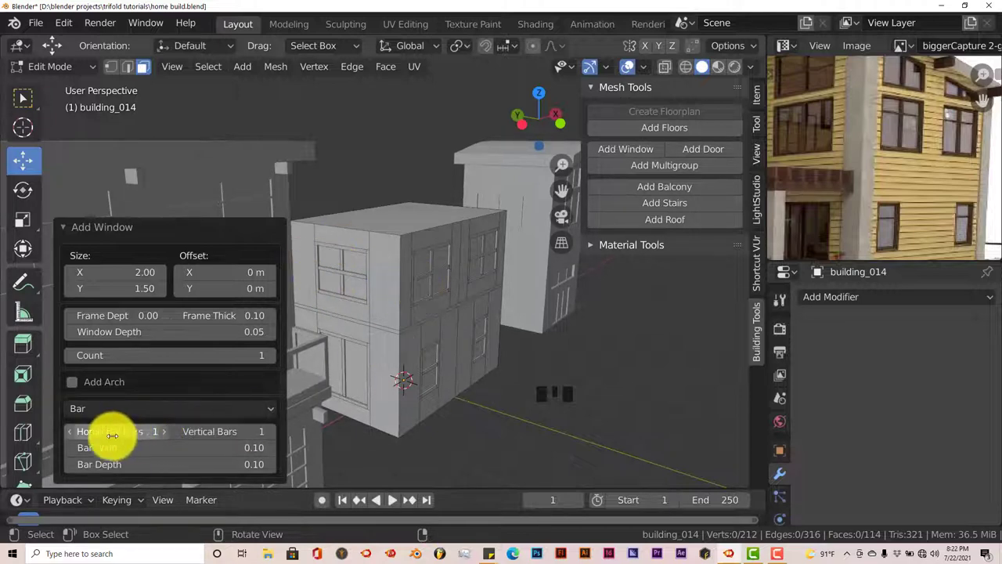
left_click(68, 436)
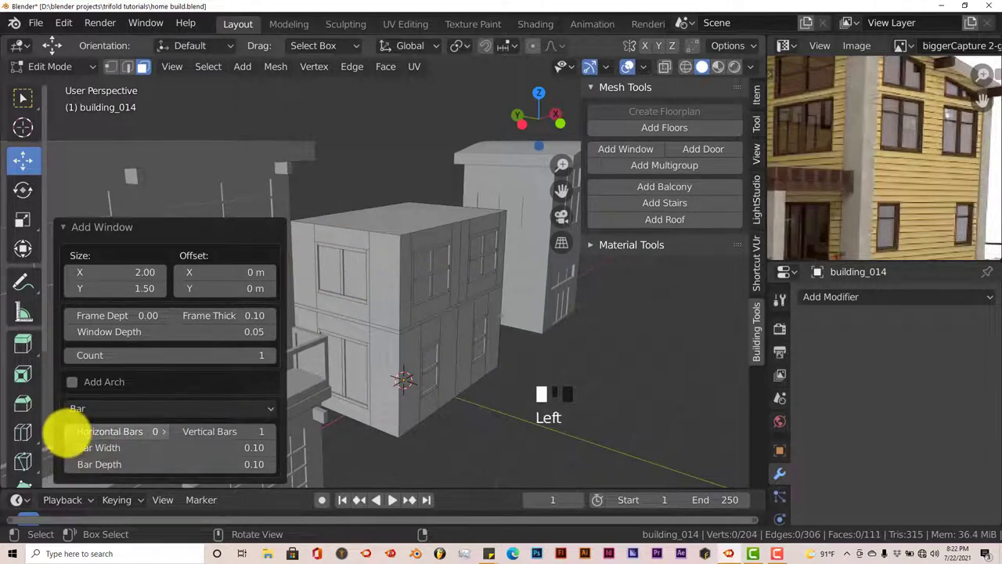
middle_click_drag(381, 376, 407, 380)
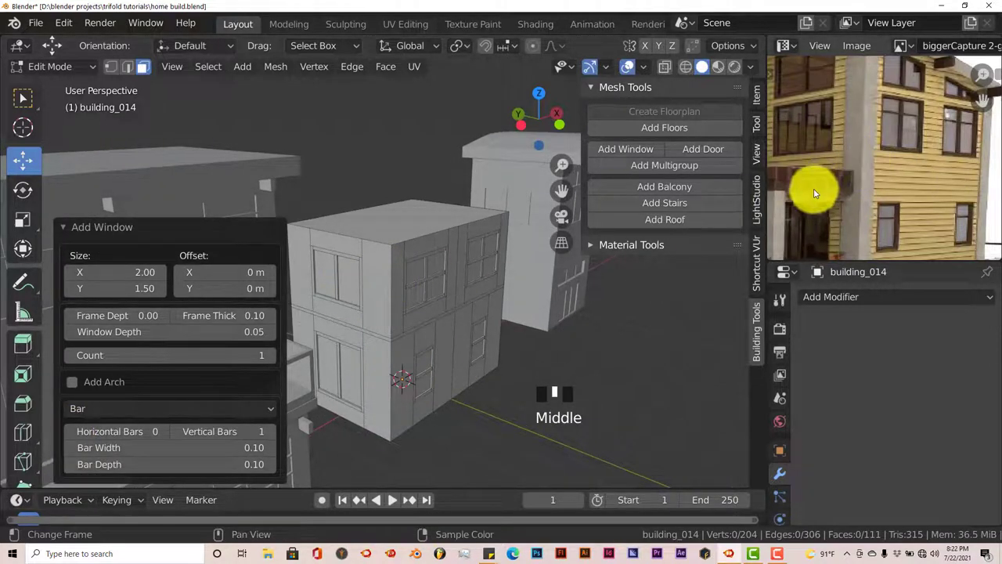
Add one floor with a height of 2.50 on the building's top face, following the third storey in the reference photo.
middle_click_drag(864, 183, 907, 208)
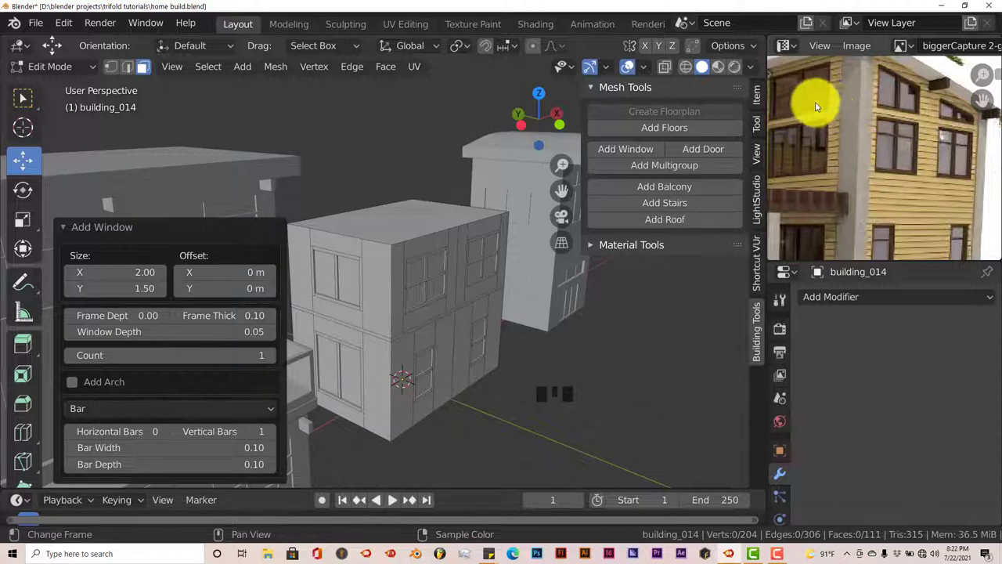
middle_click_drag(895, 108, 876, 170)
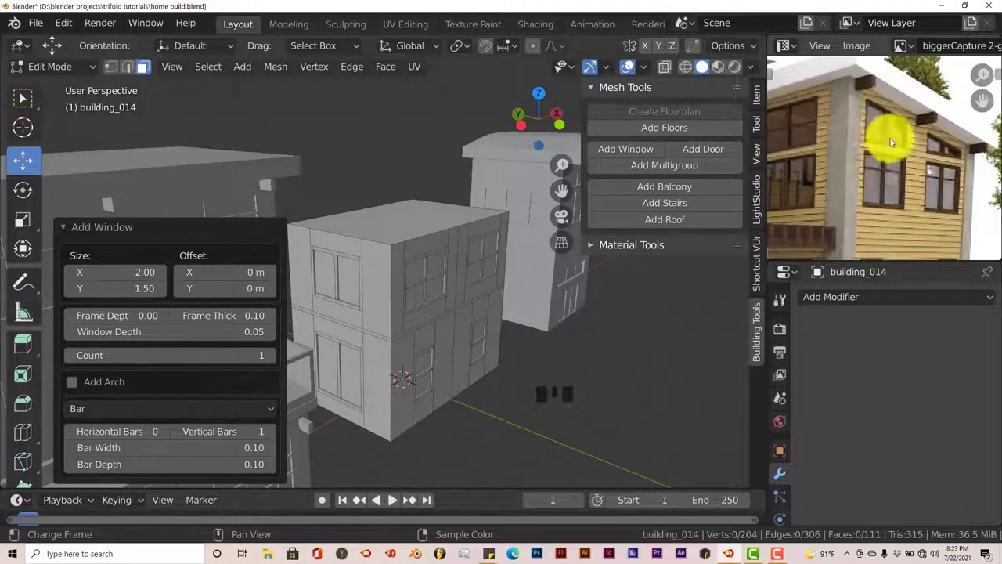
middle_click_drag(904, 141, 912, 198)
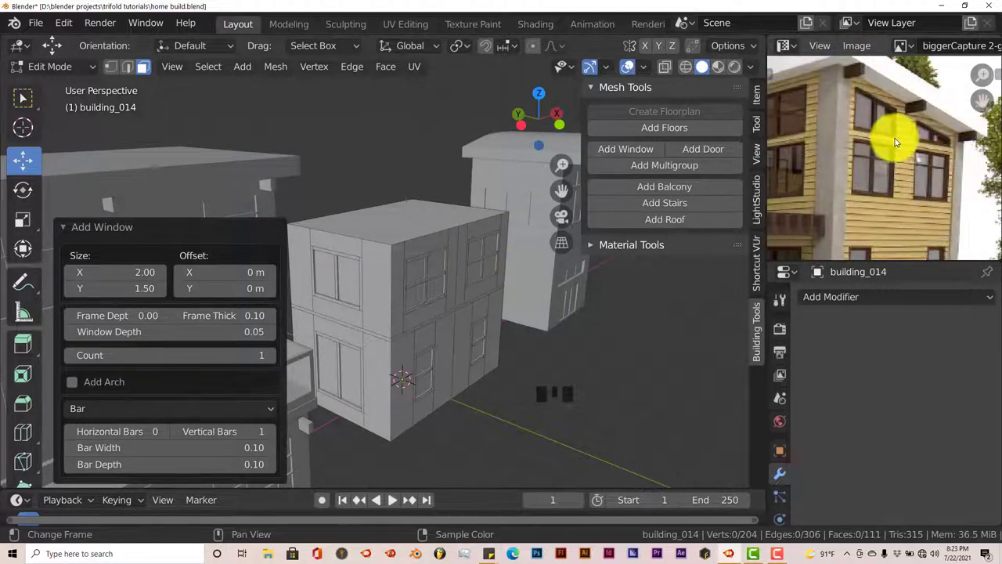
left_click(395, 227)
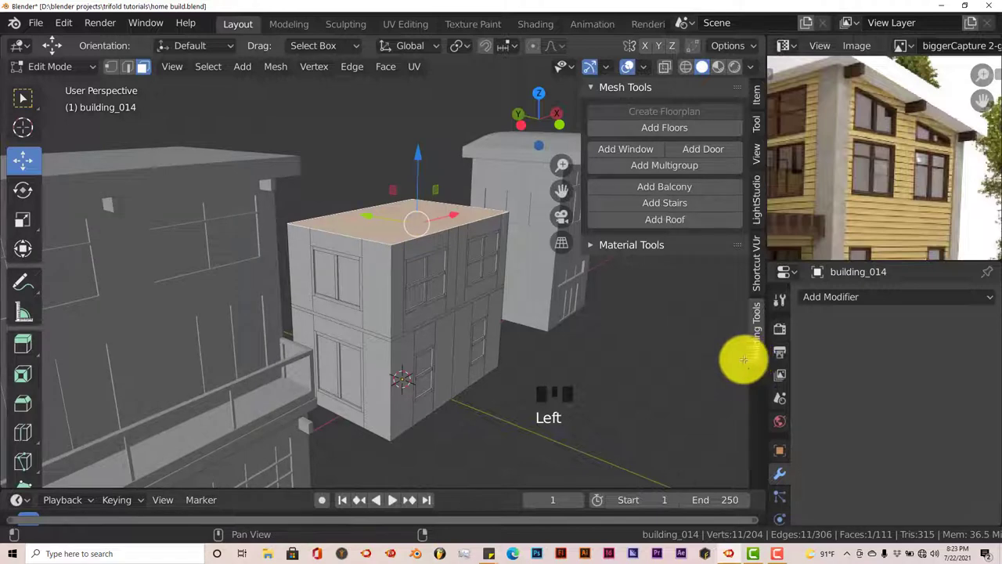
left_click(664, 128)
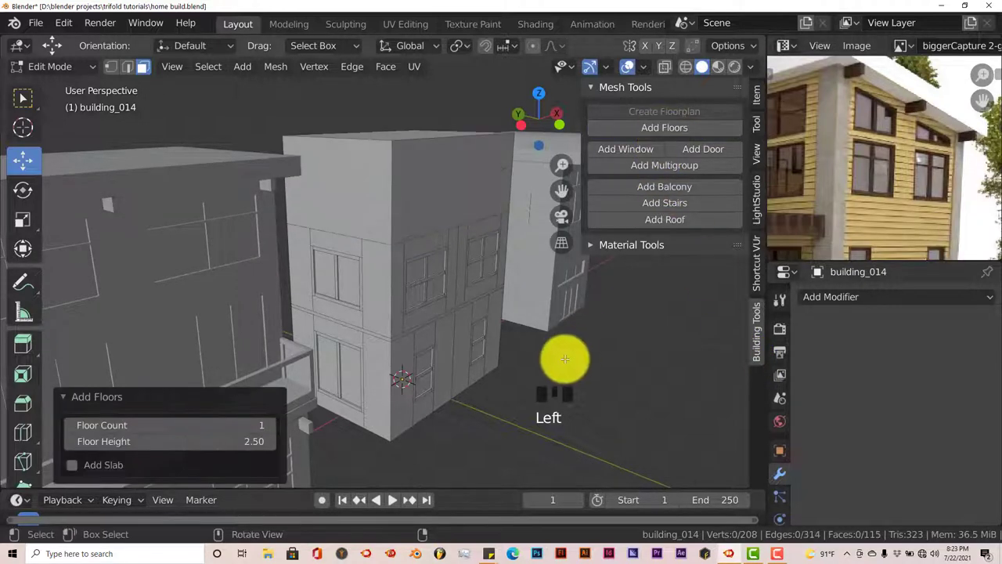
Compare the new top storey from several angles with the sloped roofline in the reference photo.
middle_click_drag(563, 357, 557, 353)
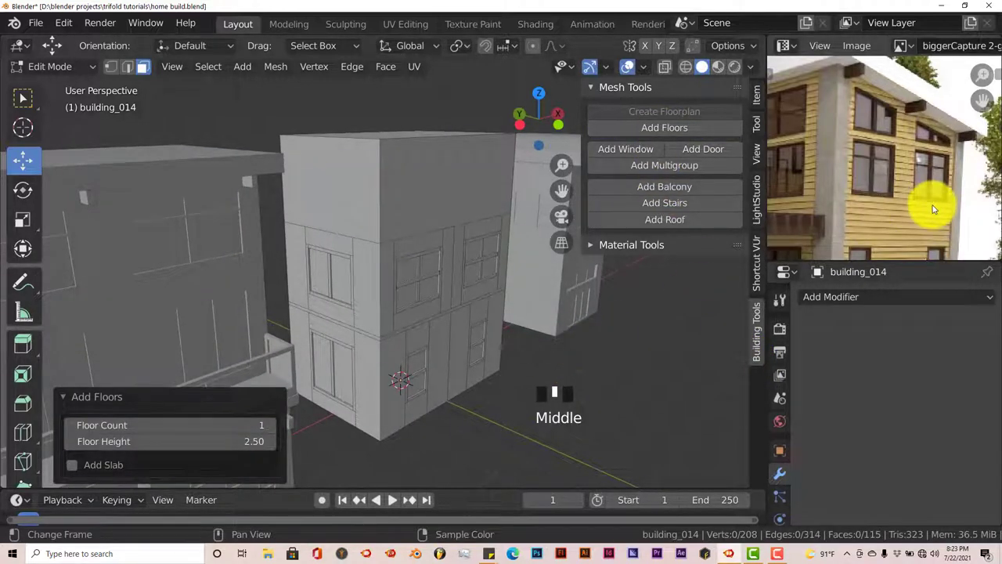
scroll(920, 200, "down", 2)
middle_click_drag(553, 340, 552, 352)
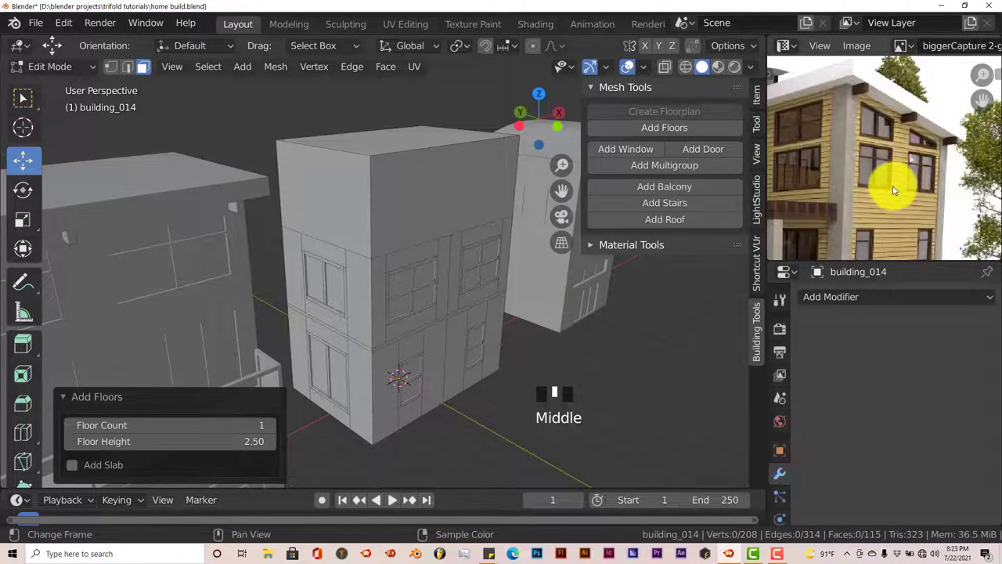
middle_click_drag(496, 336, 571, 313)
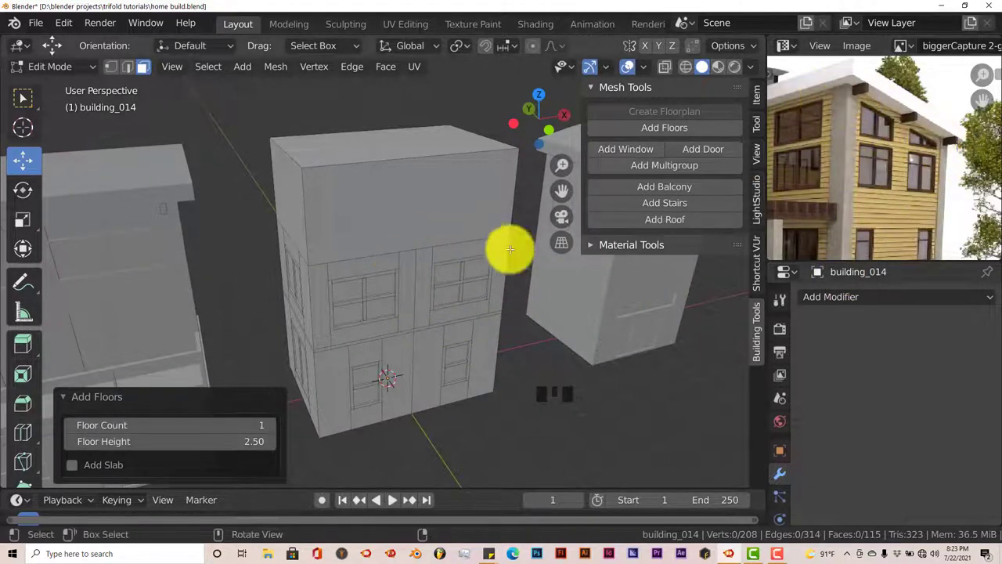
middle_click_drag(389, 260, 403, 235)
key("KP_1")
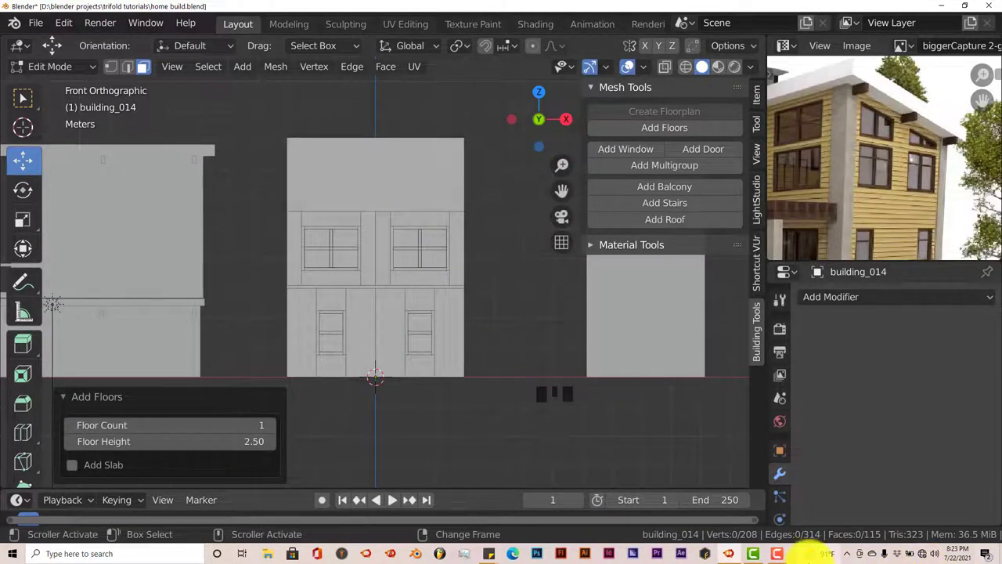
mouse_move(811, 553)
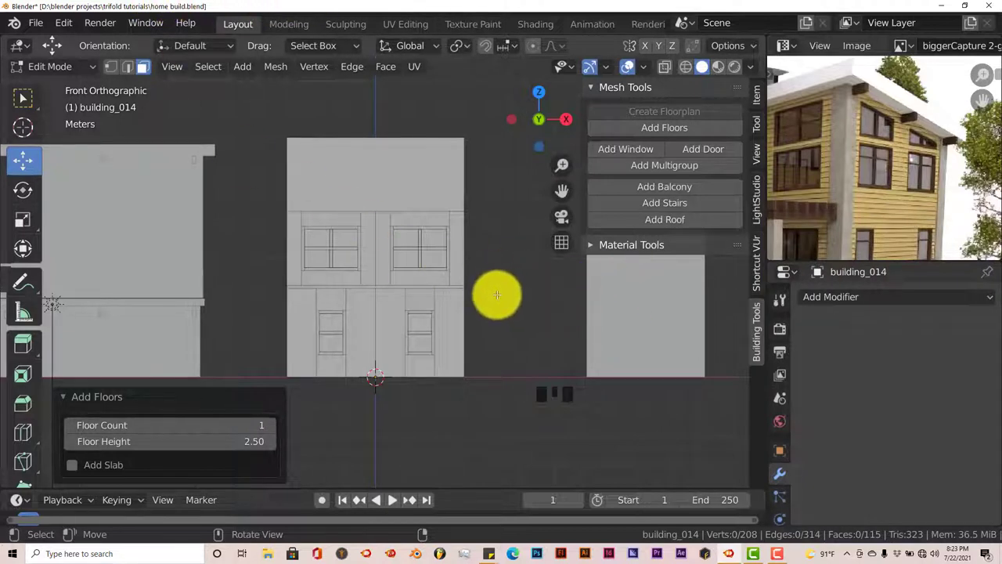
Slope the building's top by lowering the two top vertices on the +X side 1.25 m in front view.
middle_click_drag(496, 292, 481, 264, "shift")
scroll(395, 235, "up", 1)
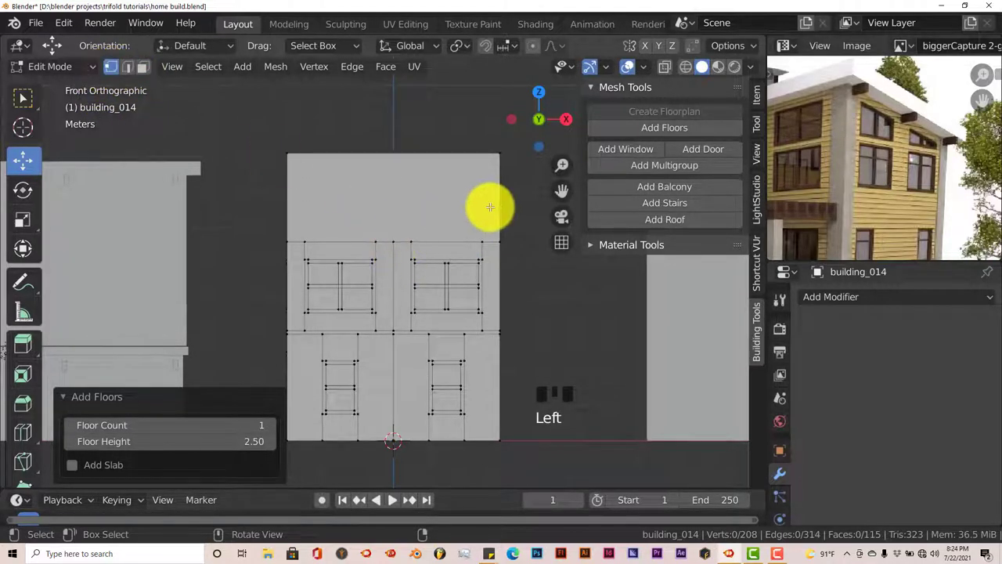
left_click(663, 68)
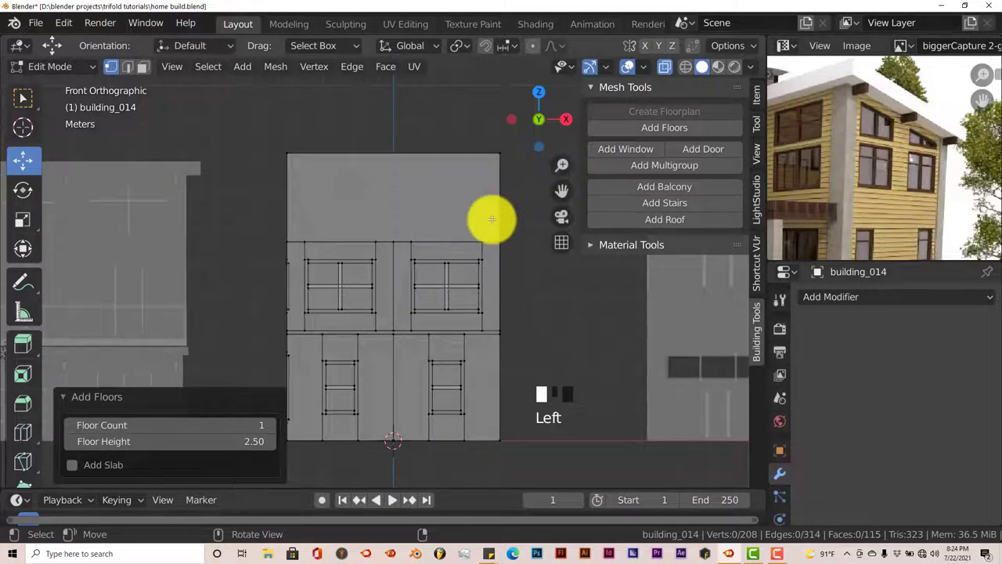
middle_click_drag(492, 220, 539, 133)
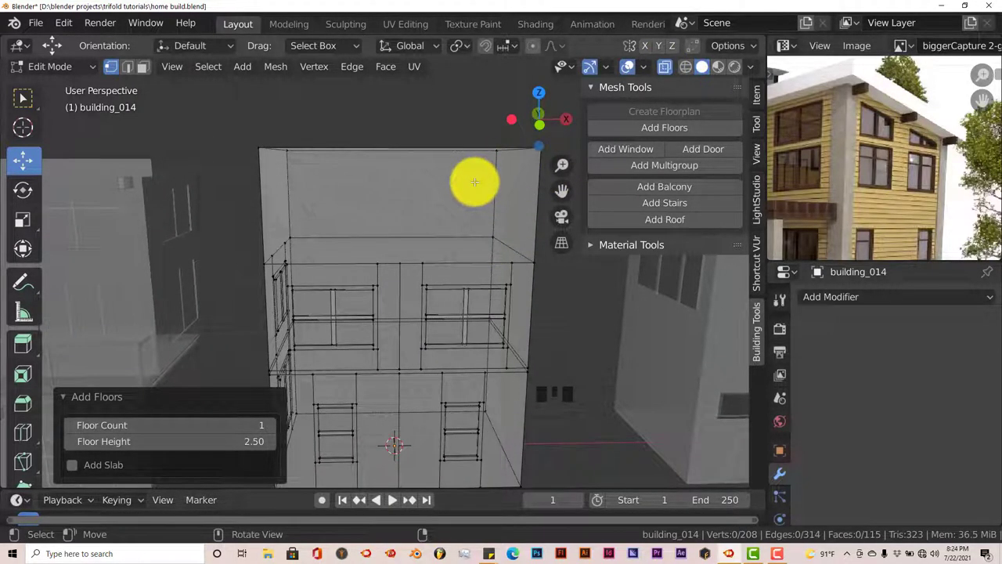
key("KP_1")
key("c")
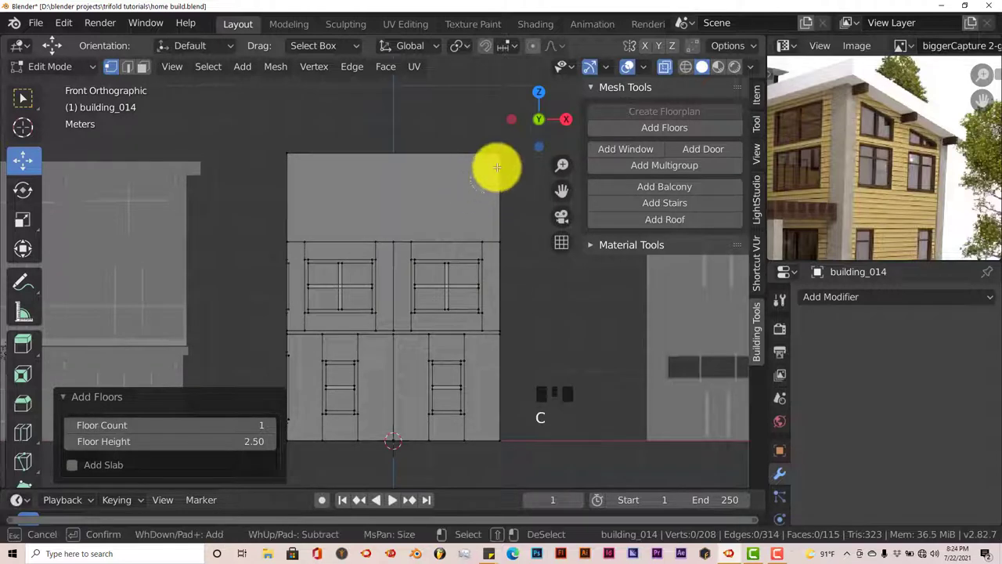
right_click(517, 178)
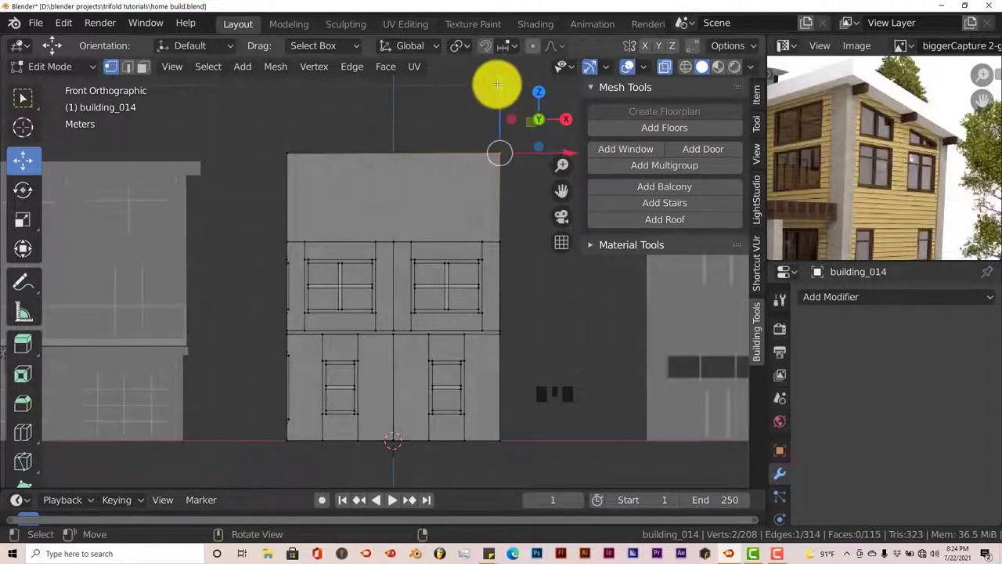
left_click_drag(497, 84, 499, 127)
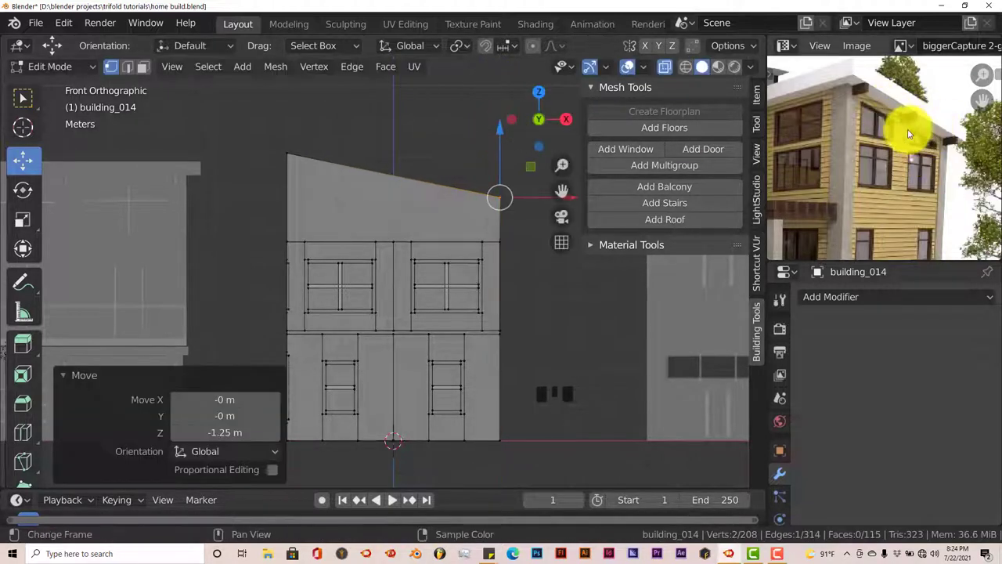
Check the sloped top from several angles and turn off X-ray display.
mouse_move(463, 311)
middle_mouse_down()
mouse_move(447, 347)
mouse_move(454, 324)
middle_mouse_up()
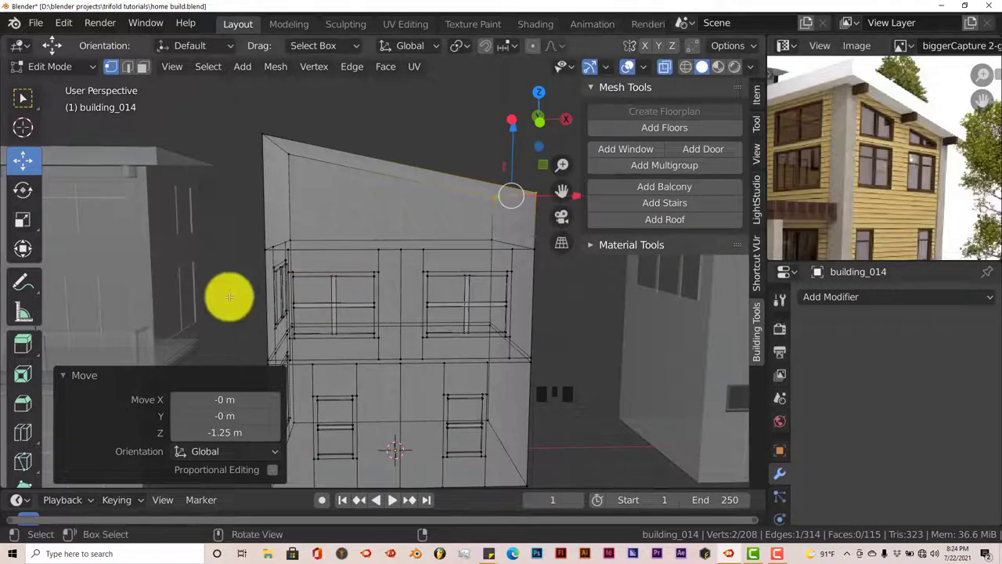
middle_click_drag(230, 295, 641, 366)
key("KP_1")
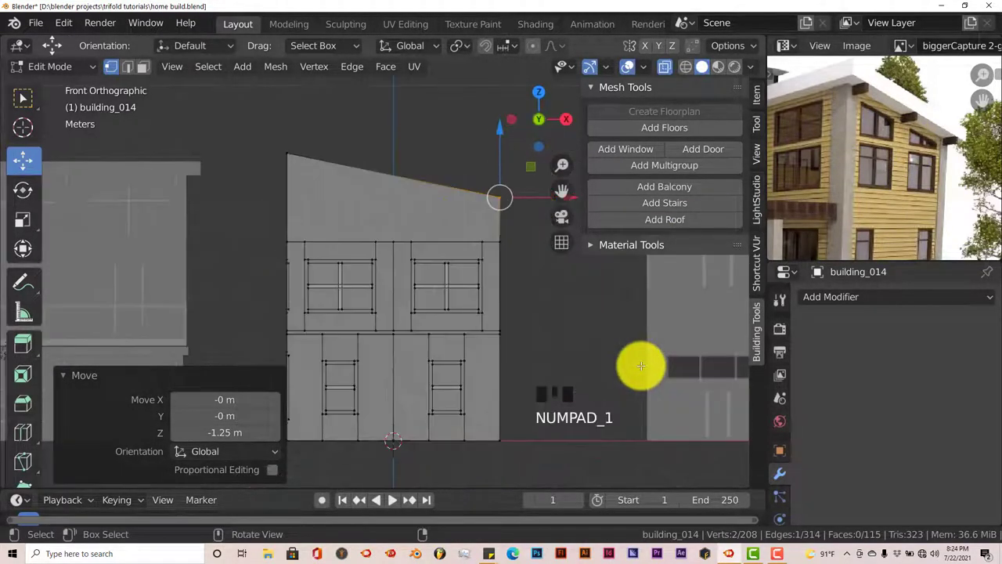
left_click(667, 66)
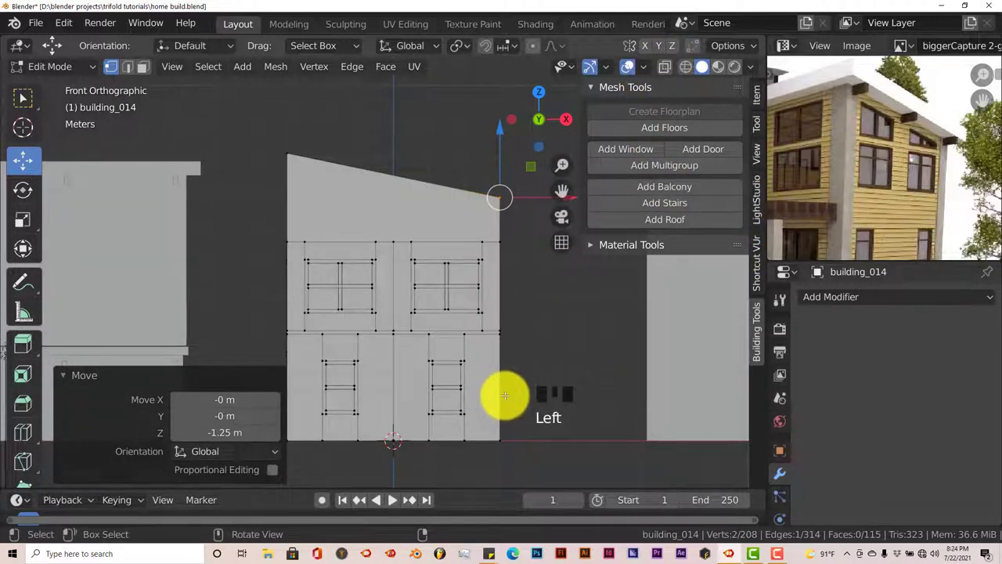
Switch to Object Mode with Rendered viewport shading and bring all the buildings and the sun light into view.
key("Tab")
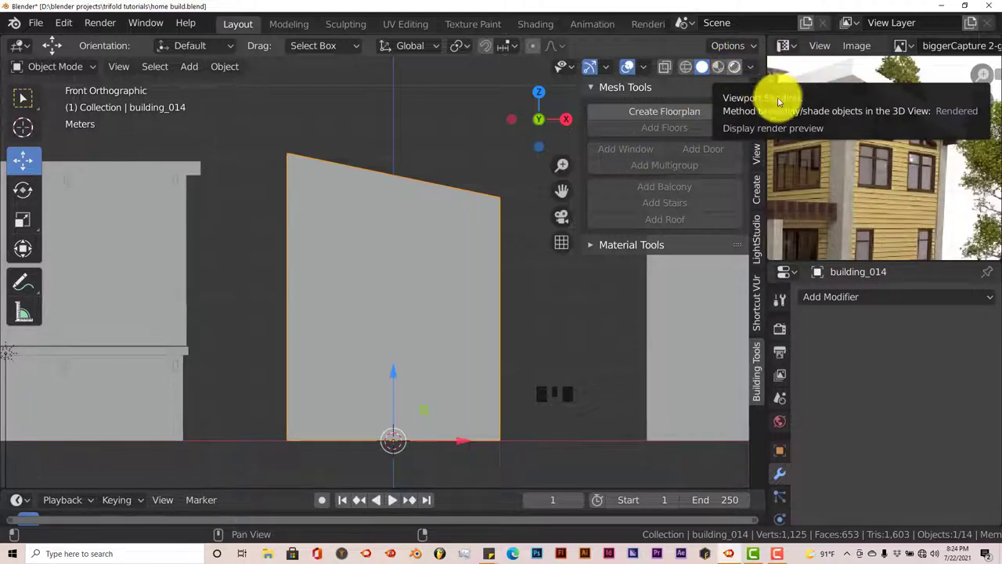
key("z")
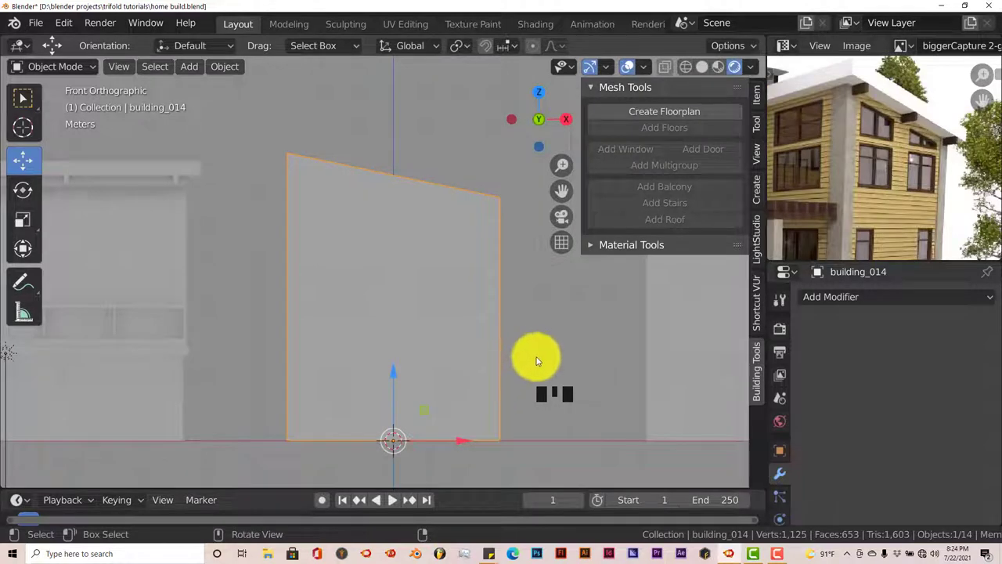
middle_click_drag(546, 357, 537, 315)
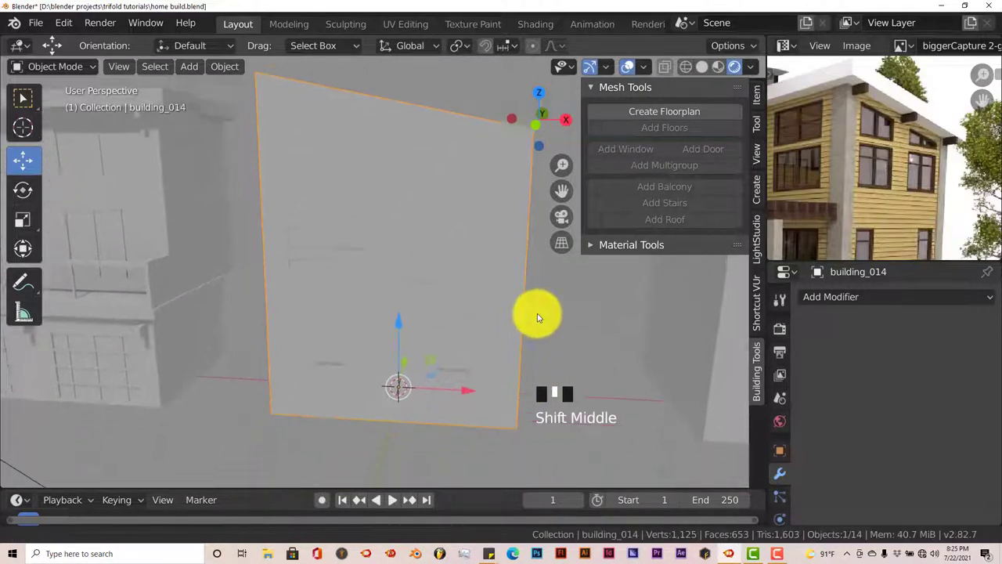
scroll(446, 376, "down", 3)
scroll(157, 313, "down", 1)
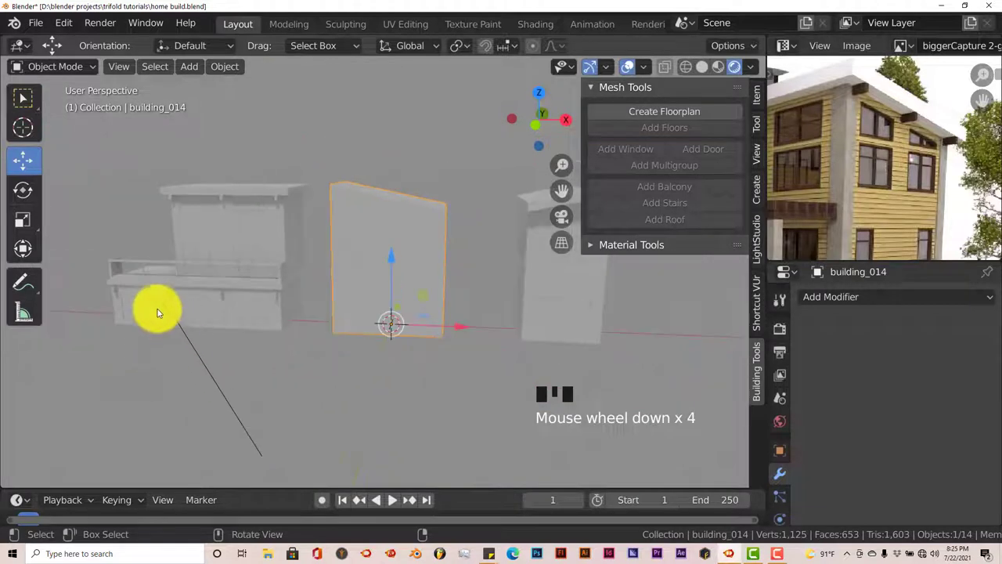
Move the Sun light in front of the middle building to about X -0.16 m and raise it 4.05 m.
left_click(158, 308)
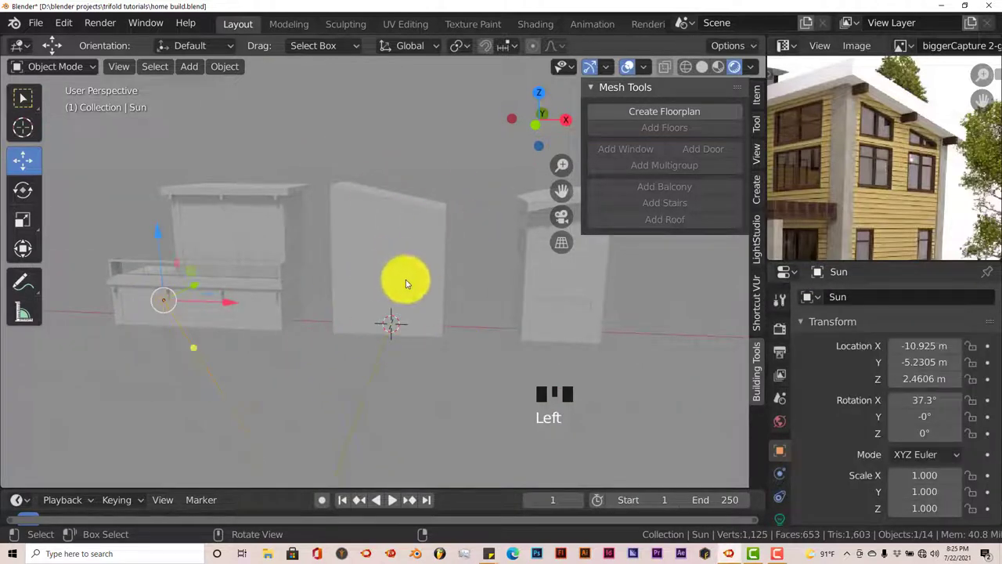
key("KP_1")
left_click_drag(271, 284, 453, 267)
left_click_drag(394, 227, 397, 147)
scroll(469, 329, "up", 6)
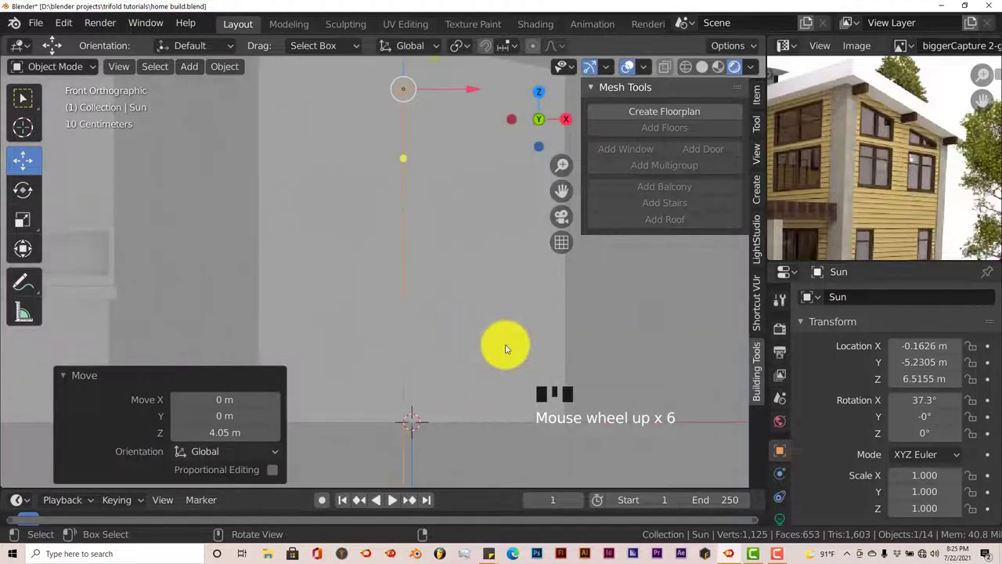
middle_click_drag(505, 347, 521, 311)
key("KP_1")
Give the sloped building a new material with nodes disabled and a blue base color, and save the file.
left_click(524, 293)
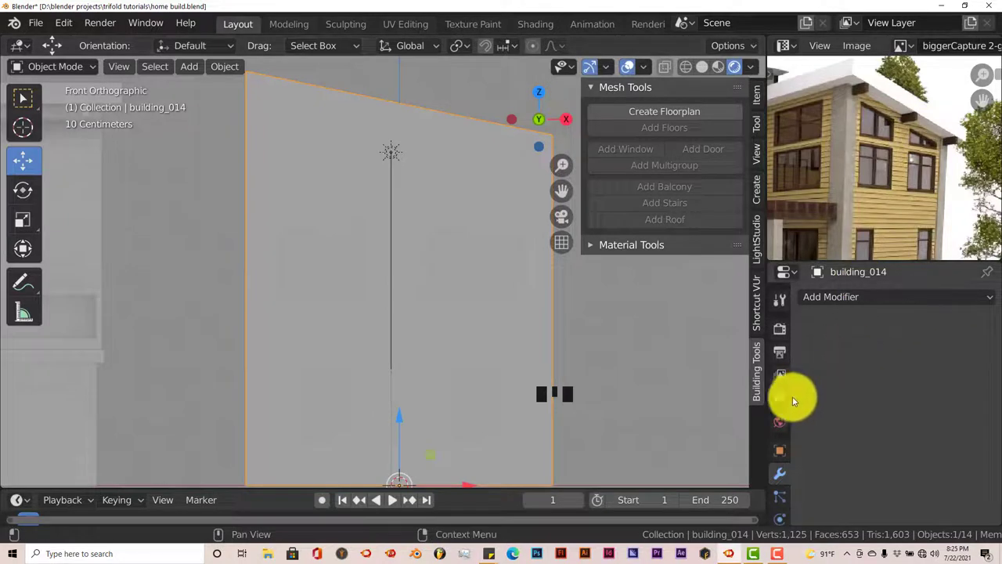
scroll(783, 497, "down", 5)
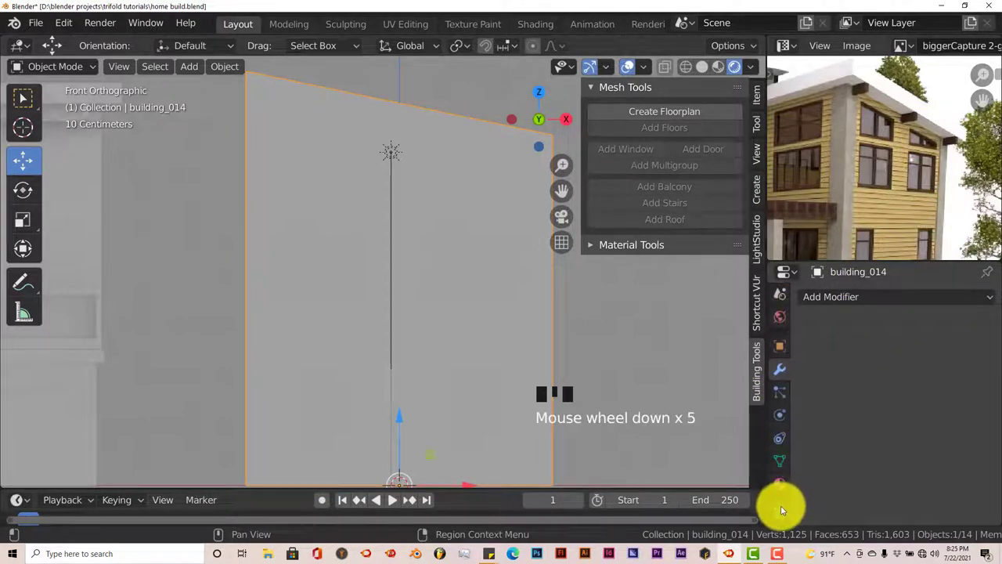
left_click(779, 484)
left_click(935, 369)
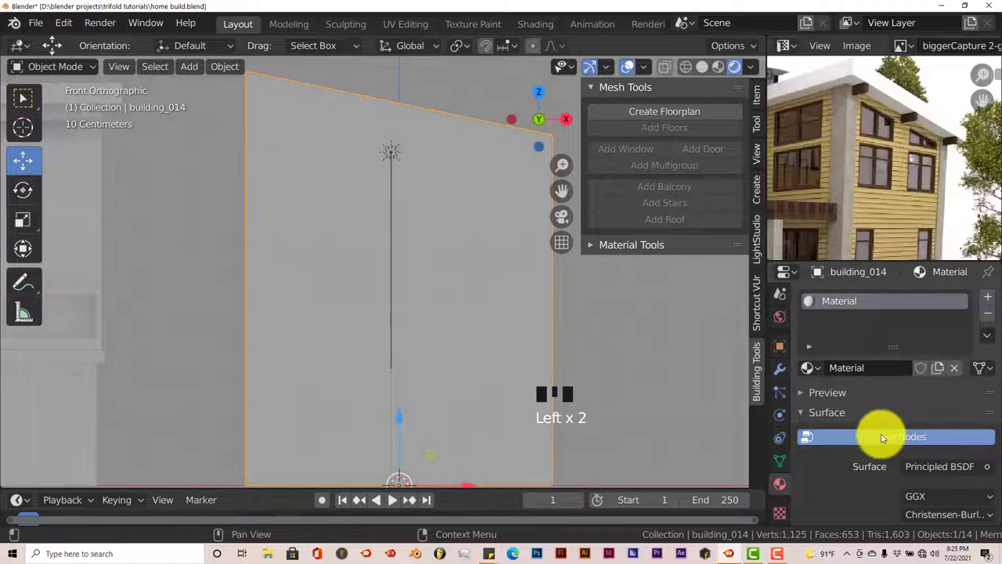
left_click(882, 440)
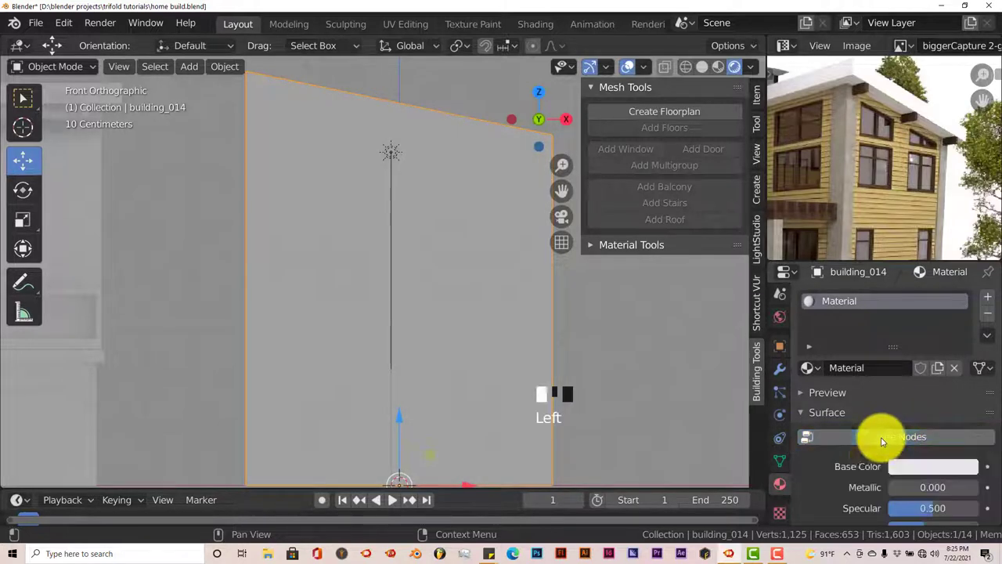
left_click(919, 466)
left_click(935, 258)
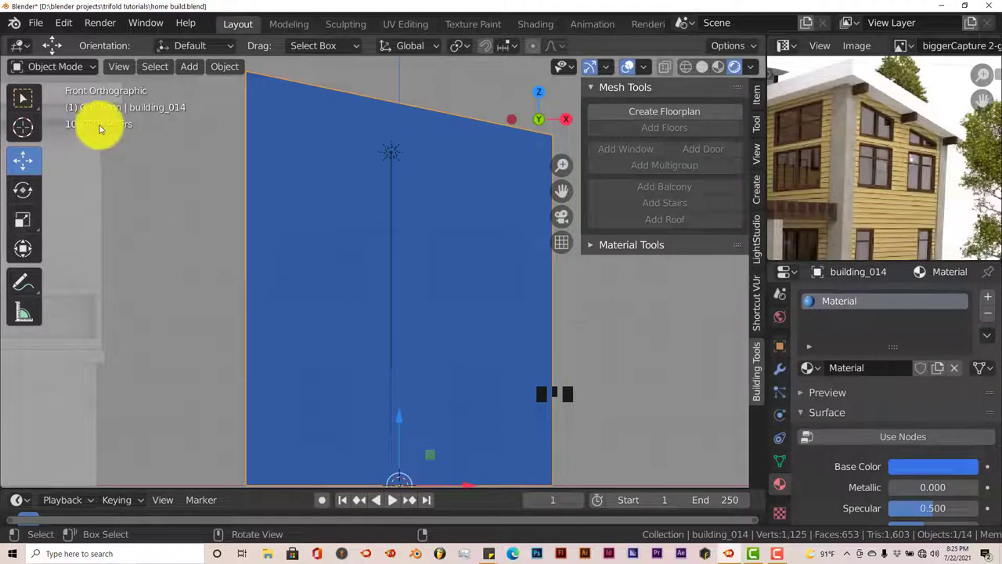
left_click(36, 22)
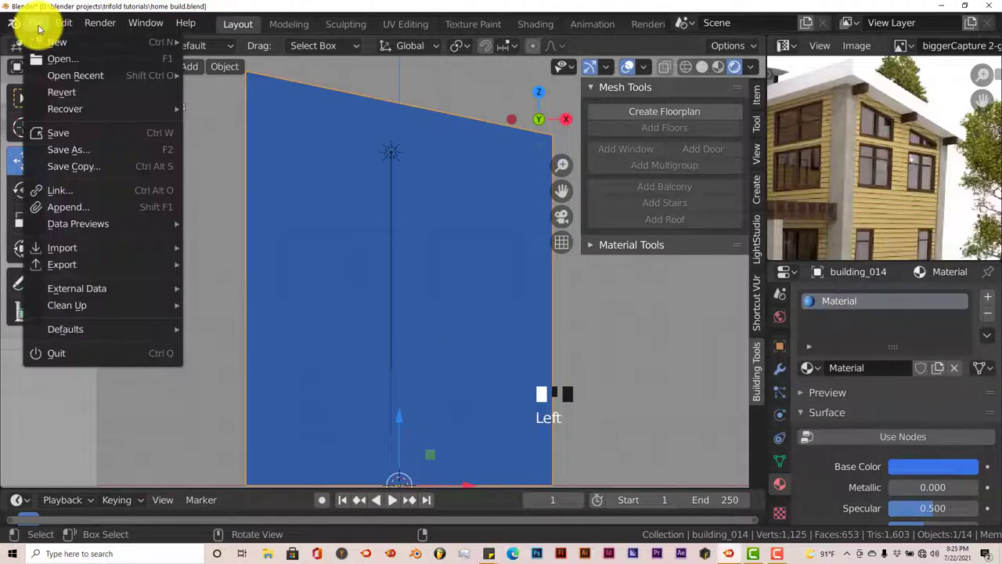
left_click(59, 132)
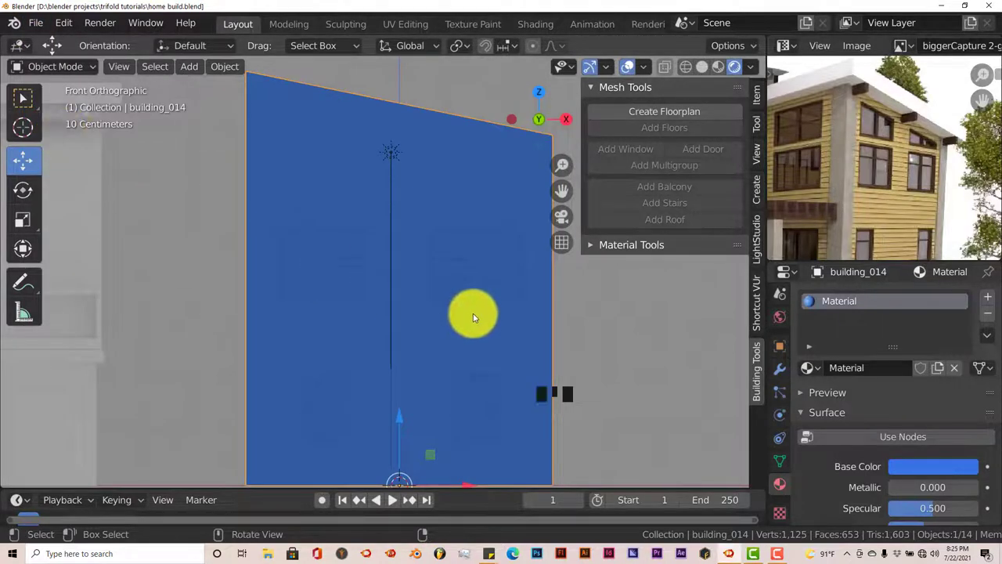
Add a mesh plane and move it along the Y axis to stand in front of the blue sloped building.
middle_click_drag(451, 323, 459, 329, "shift")
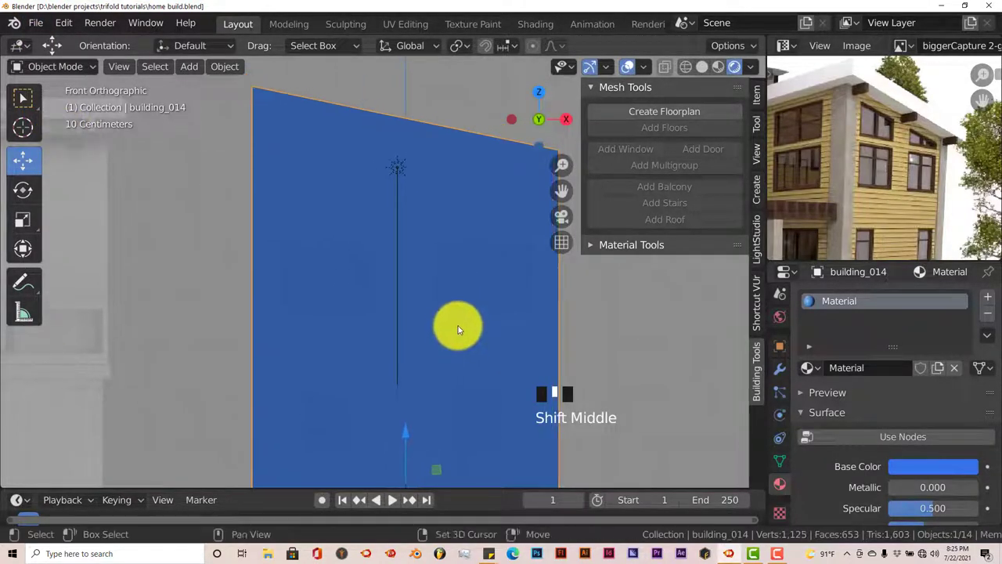
key("shift+a")
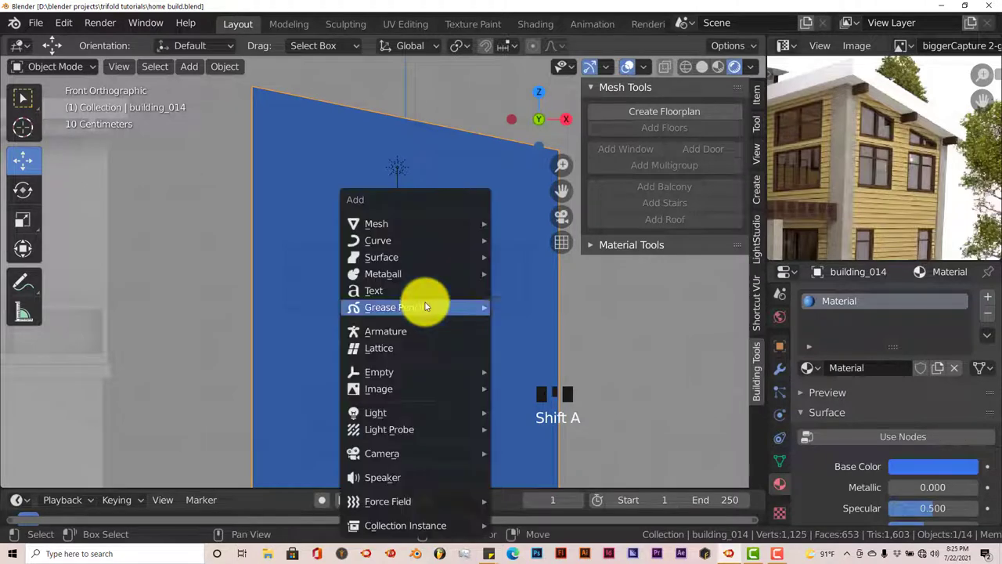
mouse_move(418, 228)
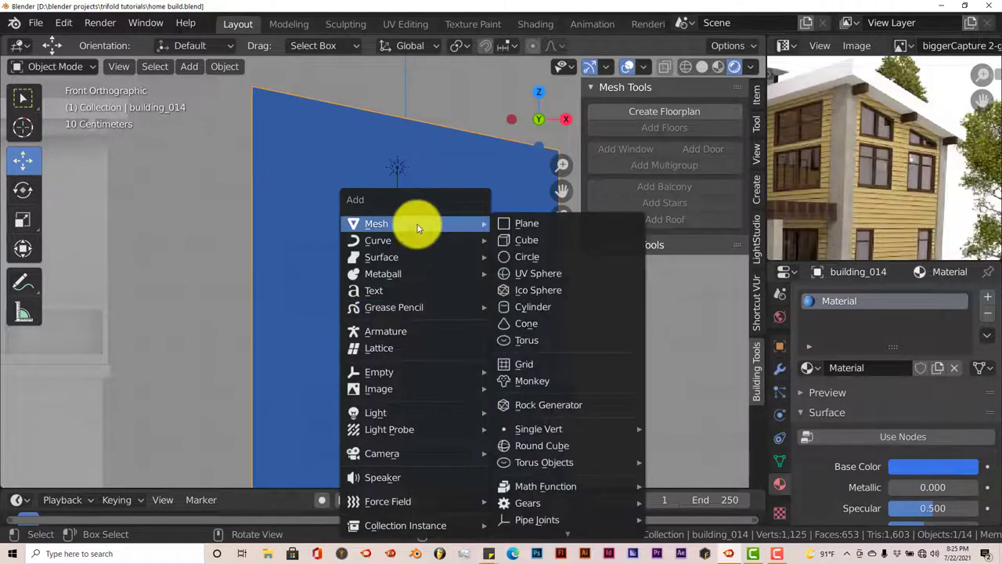
left_click(539, 223)
scroll(467, 362, "down", 3)
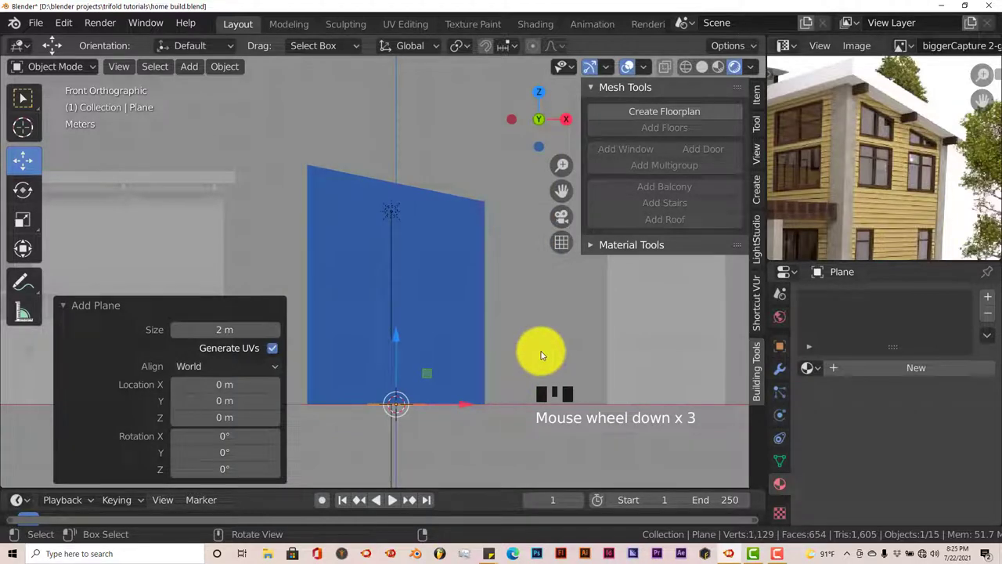
middle_click_drag(549, 350, 457, 369)
scroll(486, 371, "down", 1)
scroll(486, 371, "down", 1)
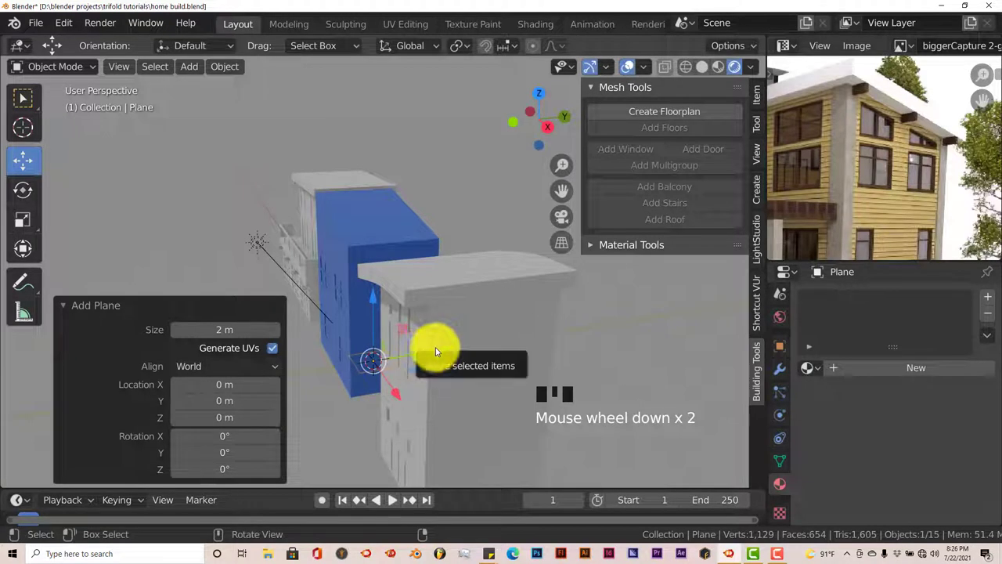
left_click(56, 308)
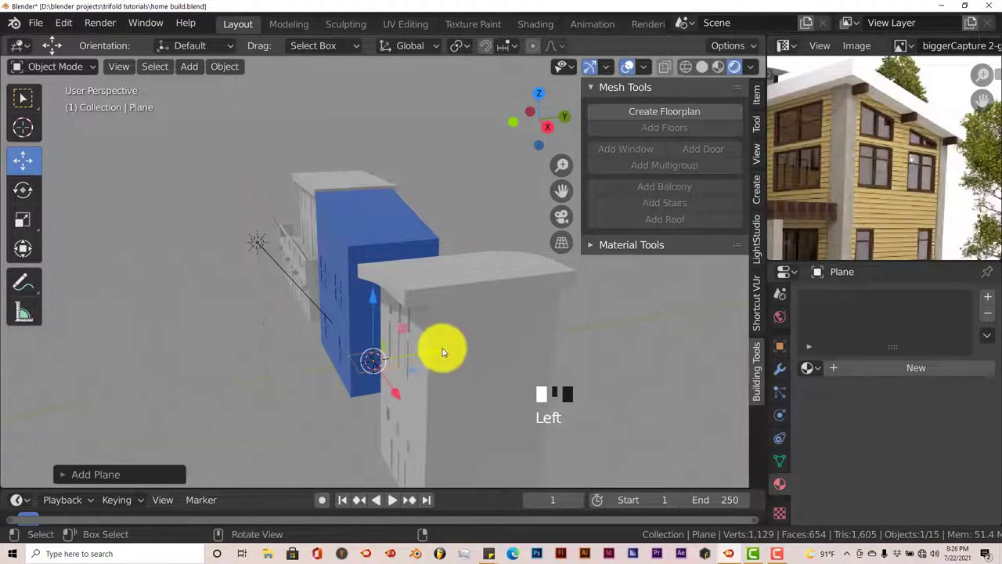
left_click_drag(439, 348, 315, 370)
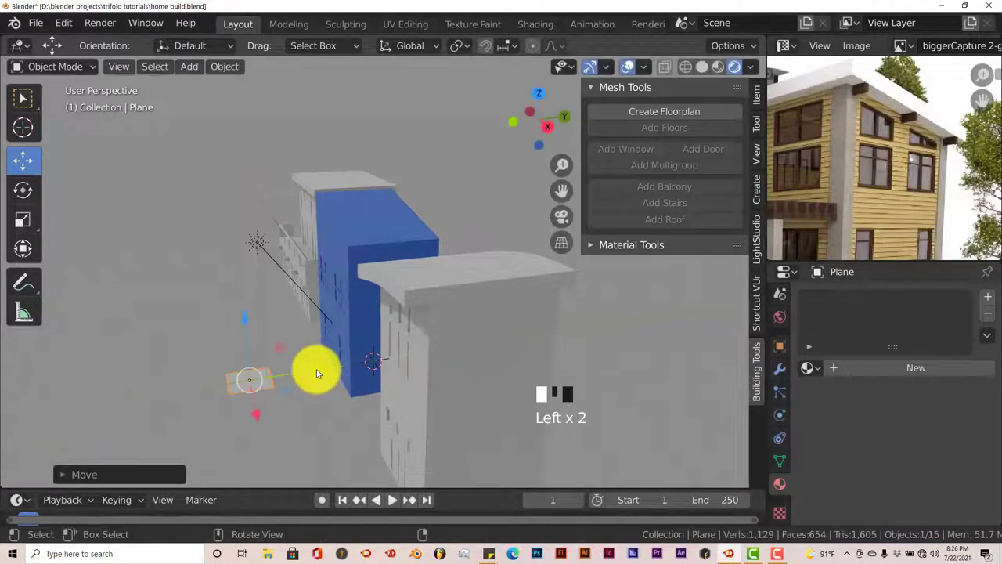
Raise the plane to the height of the building's second-storey windows and rotate it 90° about the X axis.
key("KP_1")
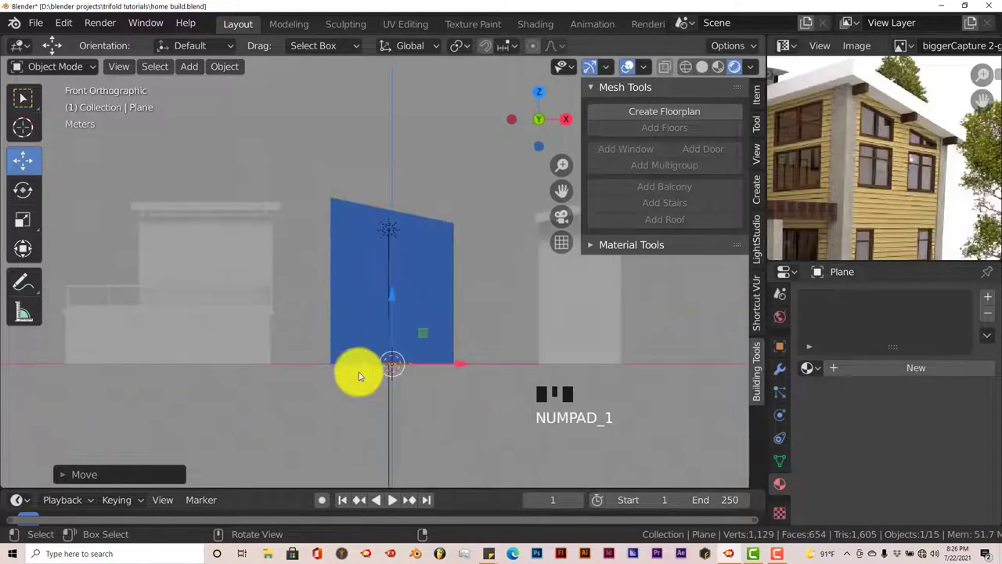
scroll(369, 369, "up", 2)
scroll(393, 368, "up", 3)
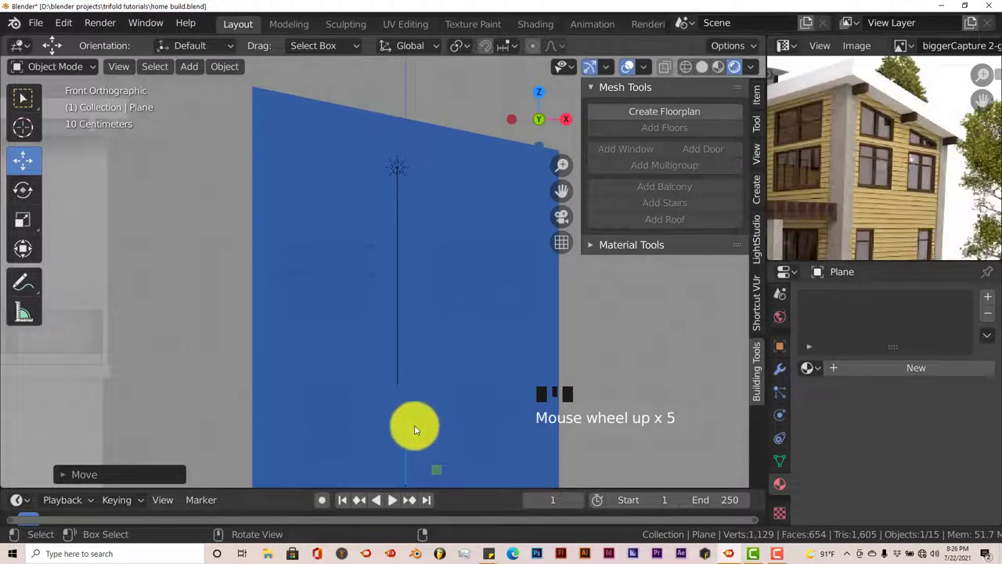
left_click_drag(409, 438, 393, 210)
type("r")
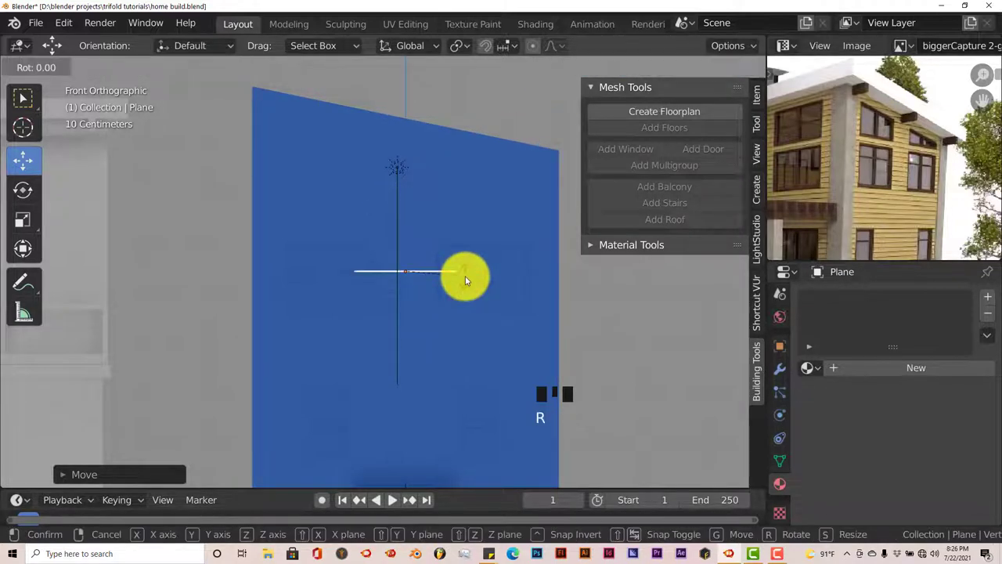
type("x")
type("90")
key("Return")
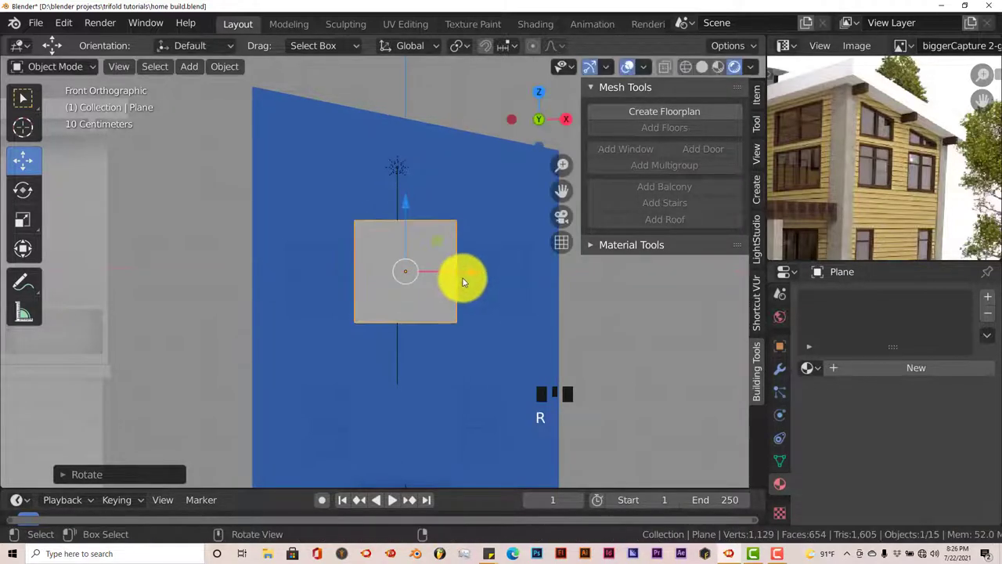
With X-ray display on, flatten the plane along Z, scale it up by about 1.12 and adjust its height to match the window row.
scroll(462, 282, "up", 2)
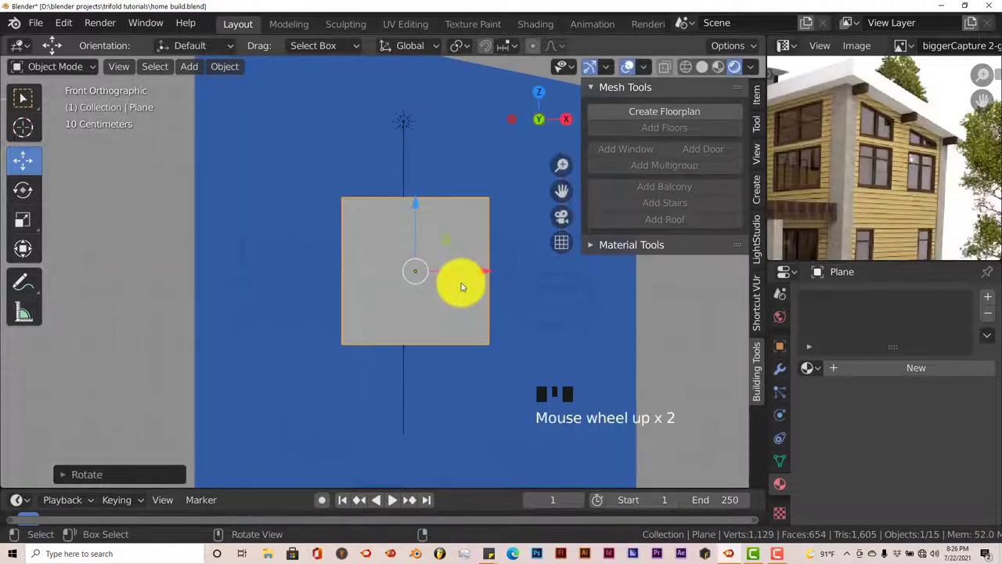
left_click(664, 70)
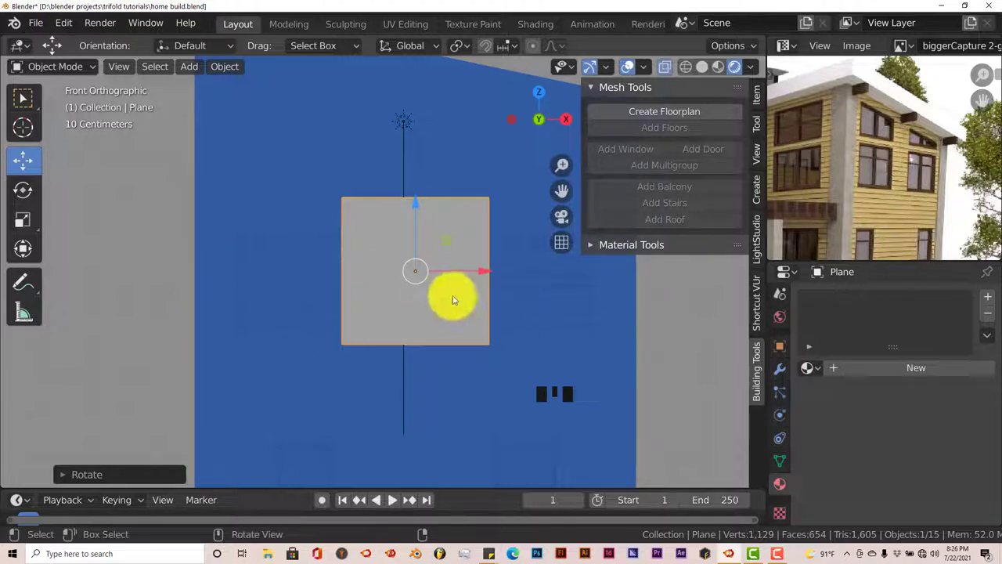
key("s")
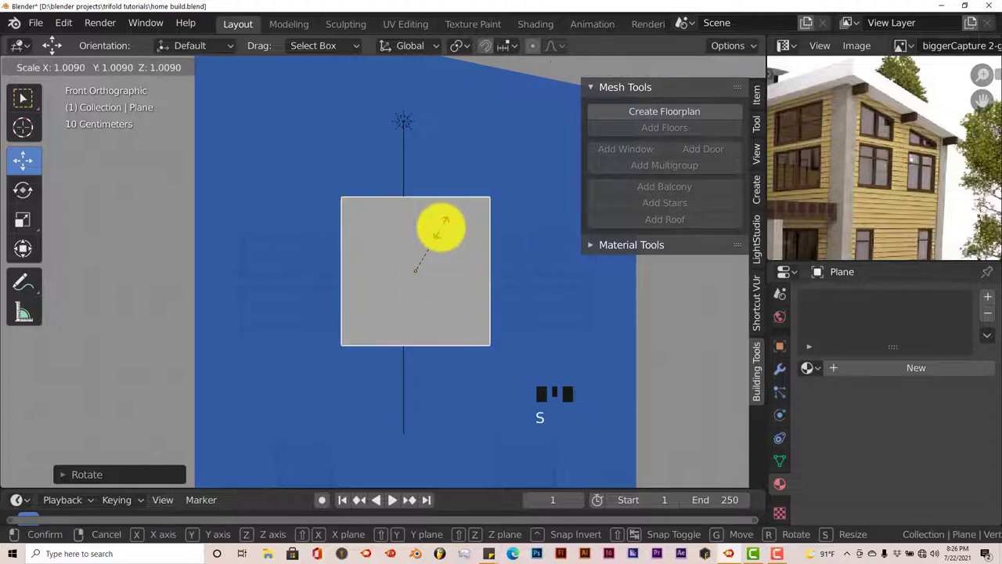
key("z")
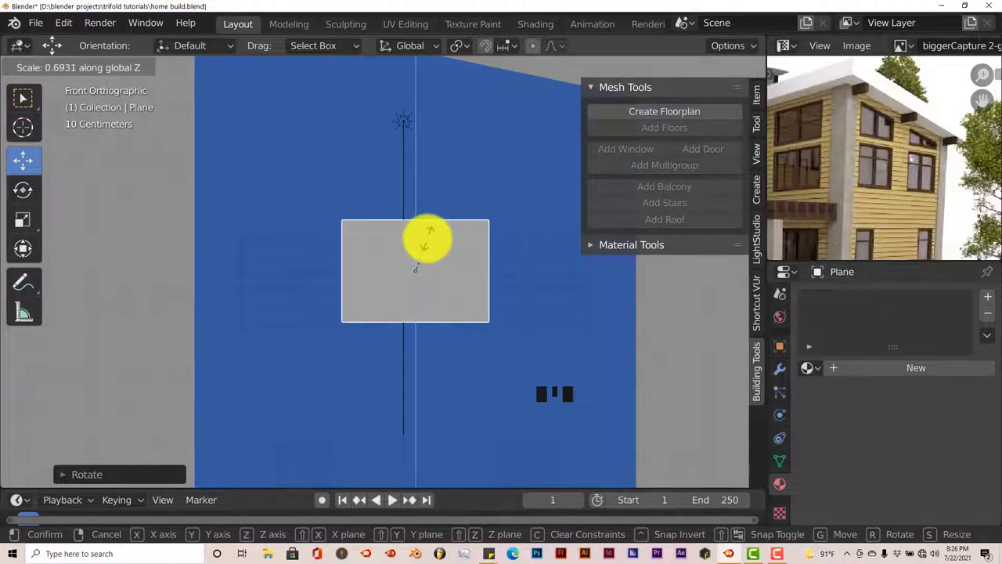
left_click(421, 243)
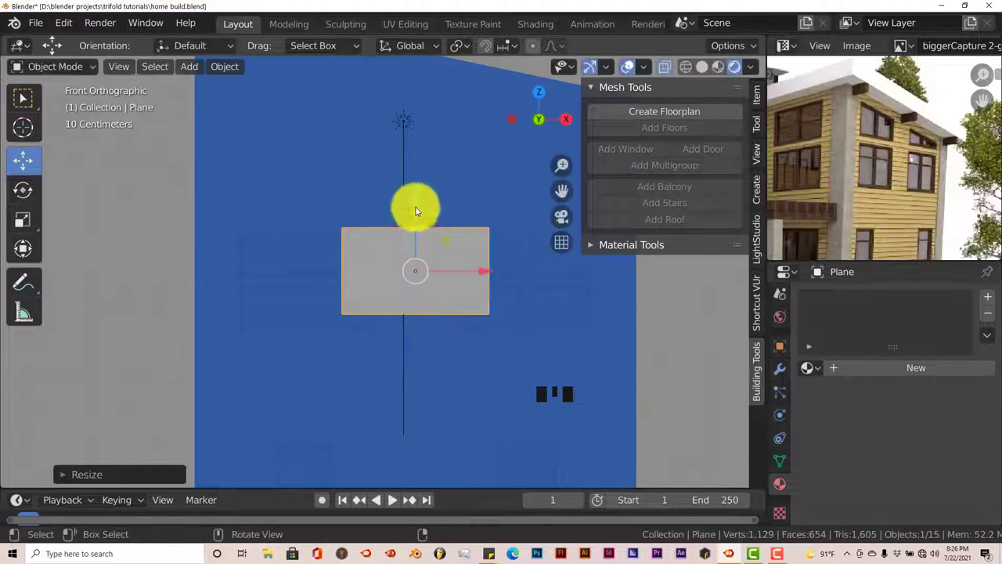
left_click_drag(416, 211, 424, 215)
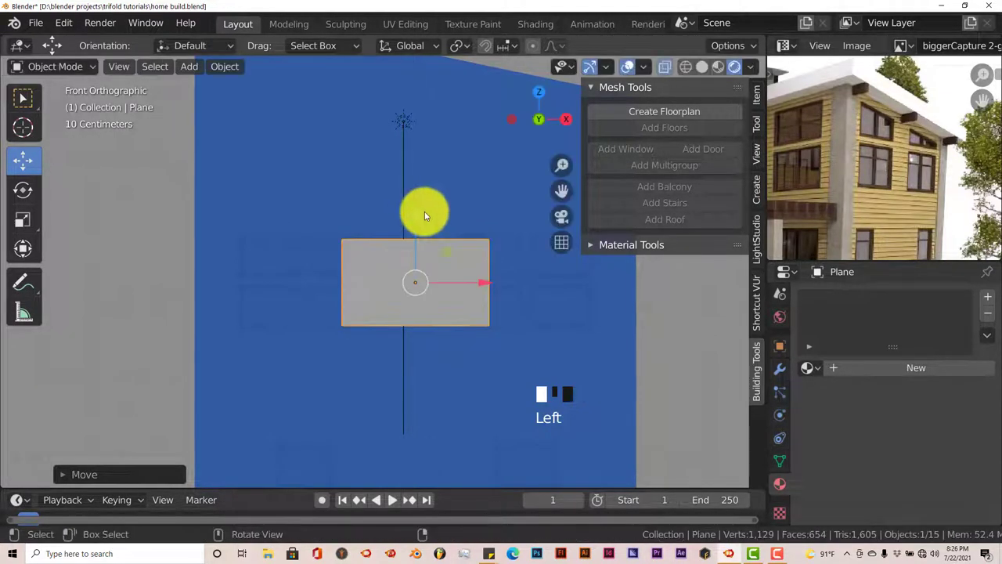
key("s")
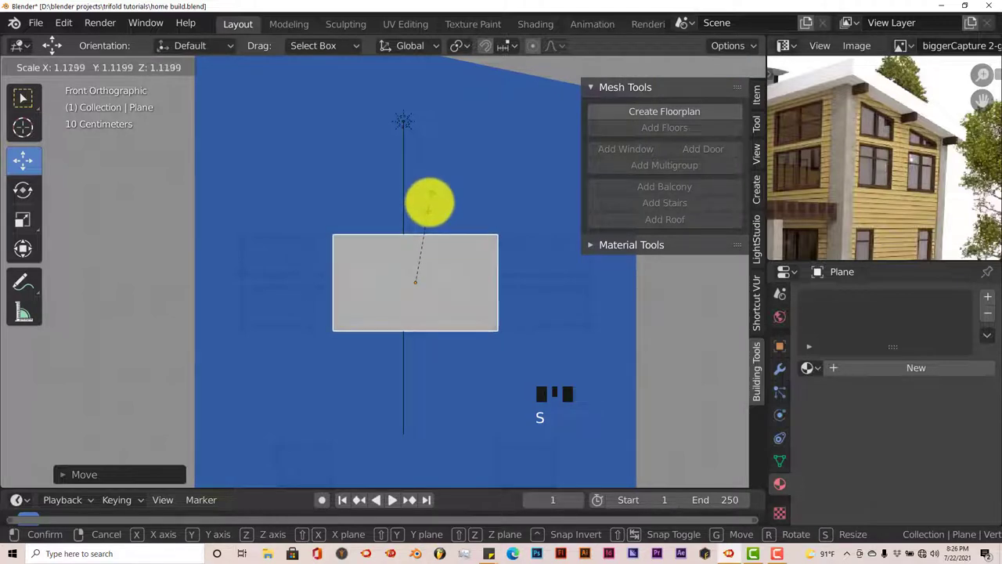
left_click(429, 202)
left_click_drag(420, 214, 416, 207)
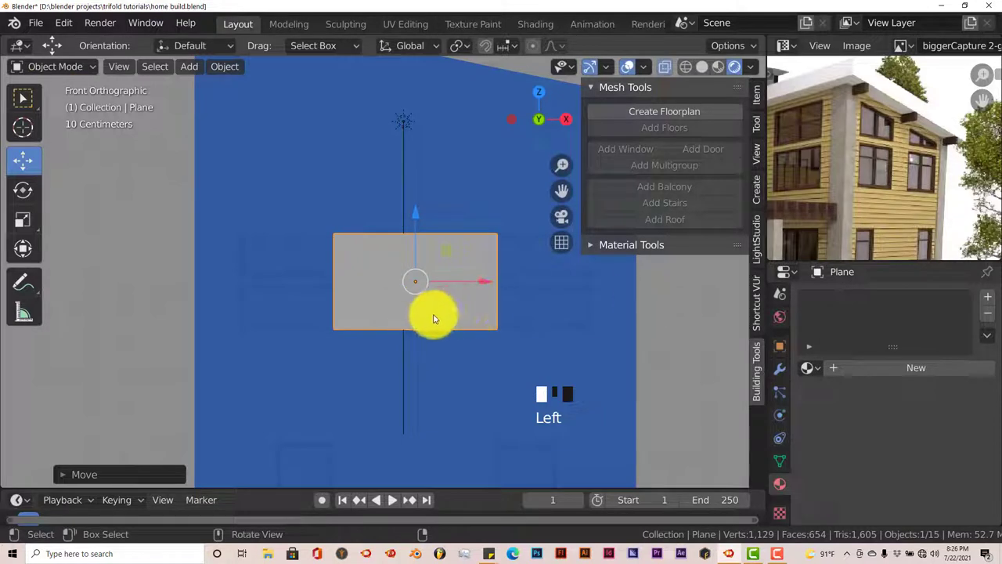
Stretch the plane along X to span both second-storey windows and move it along Y up to the blue facade.
key("s")
key("x")
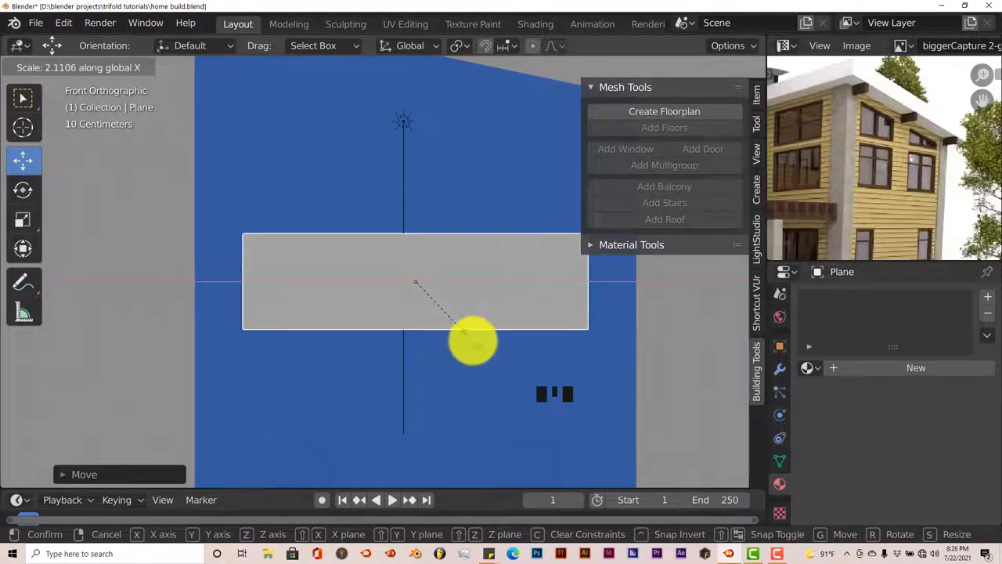
left_click(473, 341)
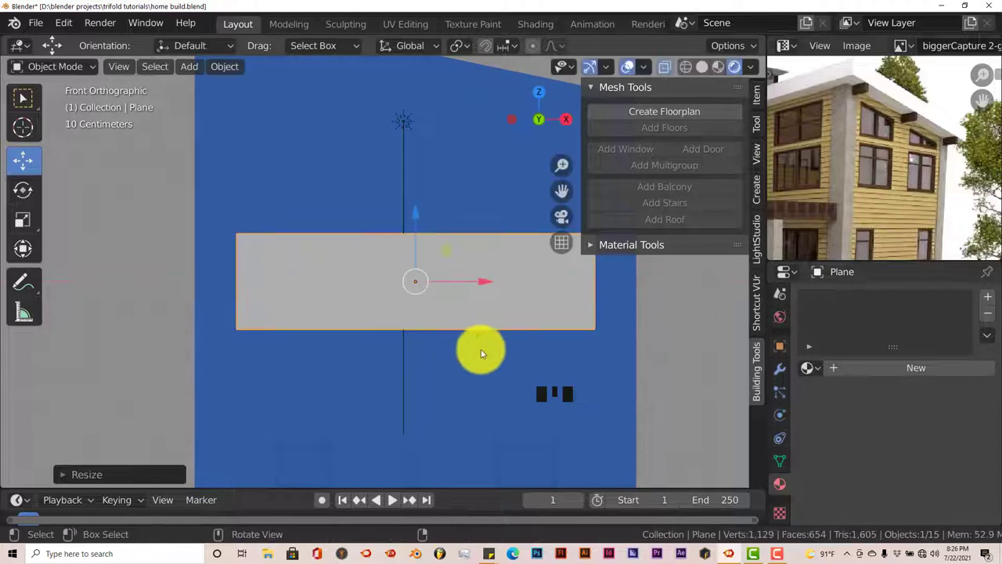
middle_click_drag(492, 364, 242, 369)
scroll(412, 381, "down", 4)
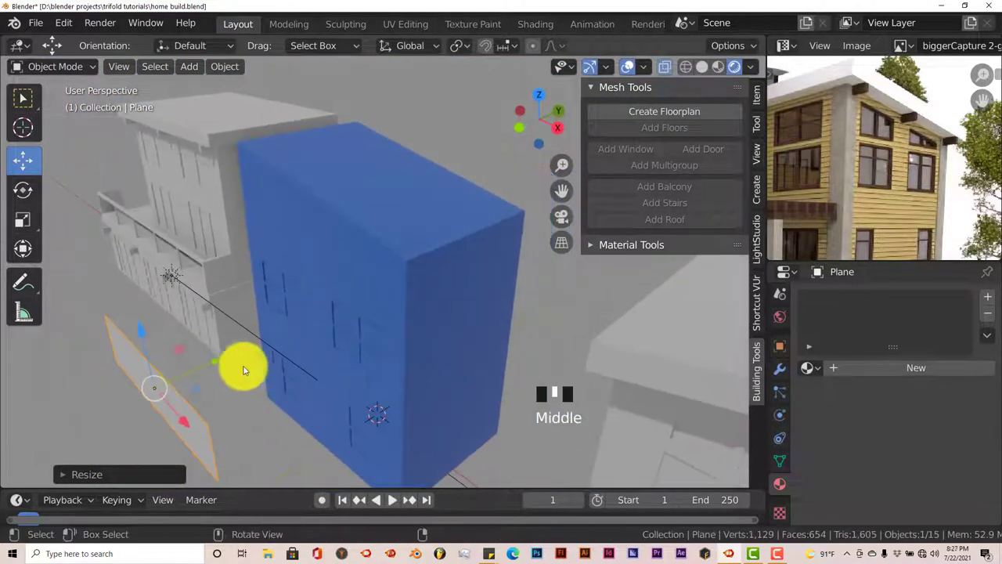
left_click_drag(220, 357, 381, 308)
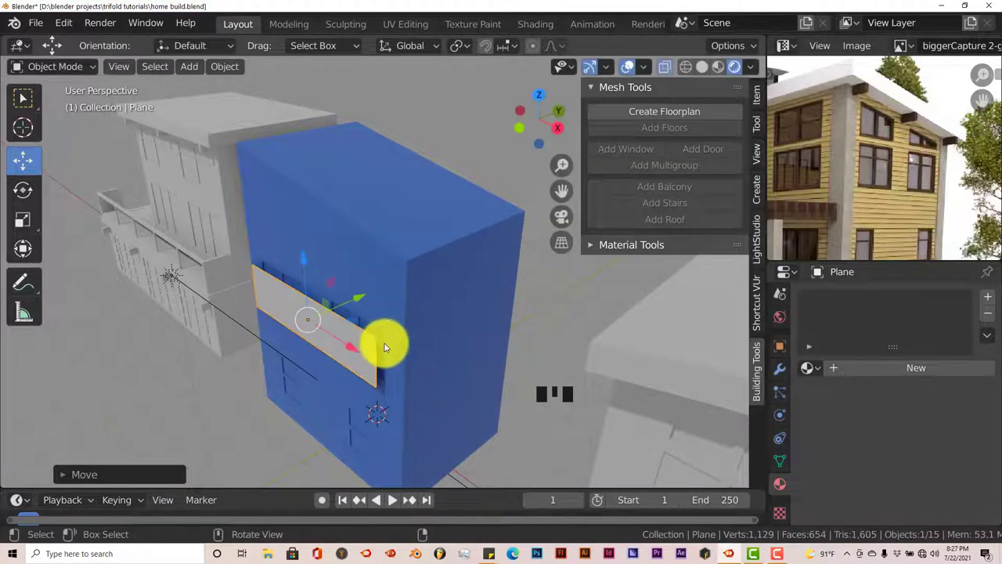
Switch to Wireframe shading in front view and nudge the plane along X to align it with the outer window edges.
key("KP_1")
scroll(384, 341, "up", 3)
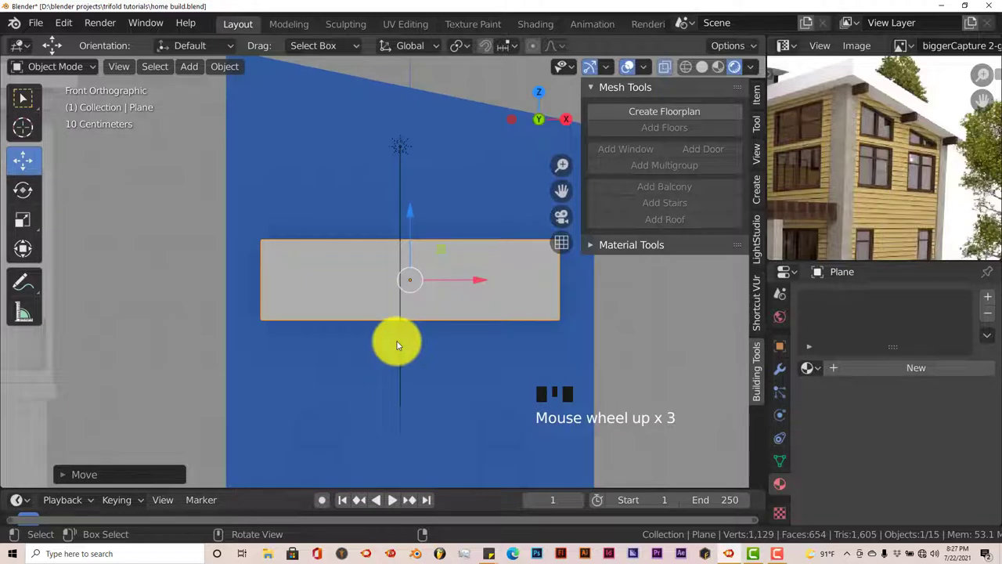
scroll(397, 345, "up", 2)
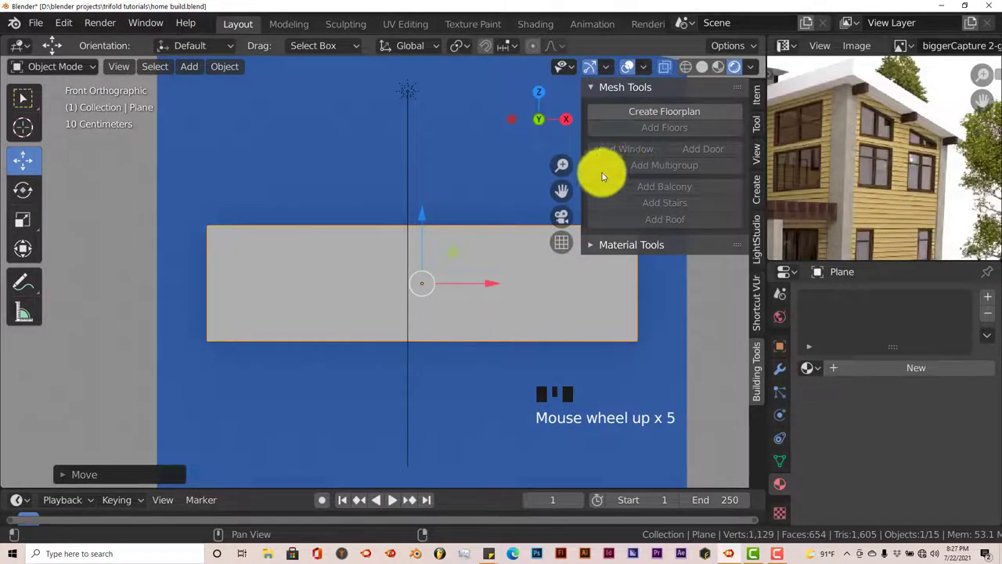
left_click(684, 67)
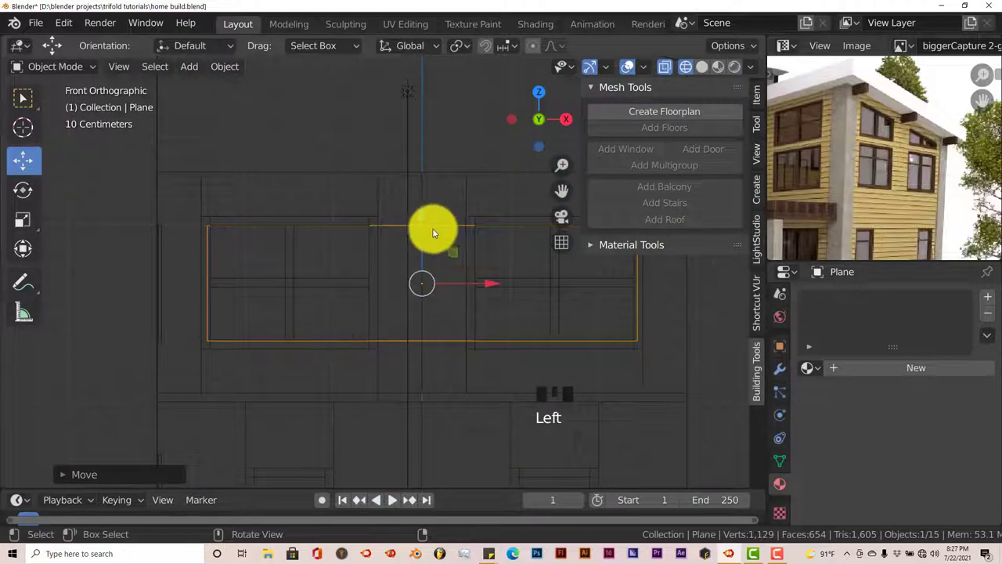
left_click_drag(494, 286, 474, 355)
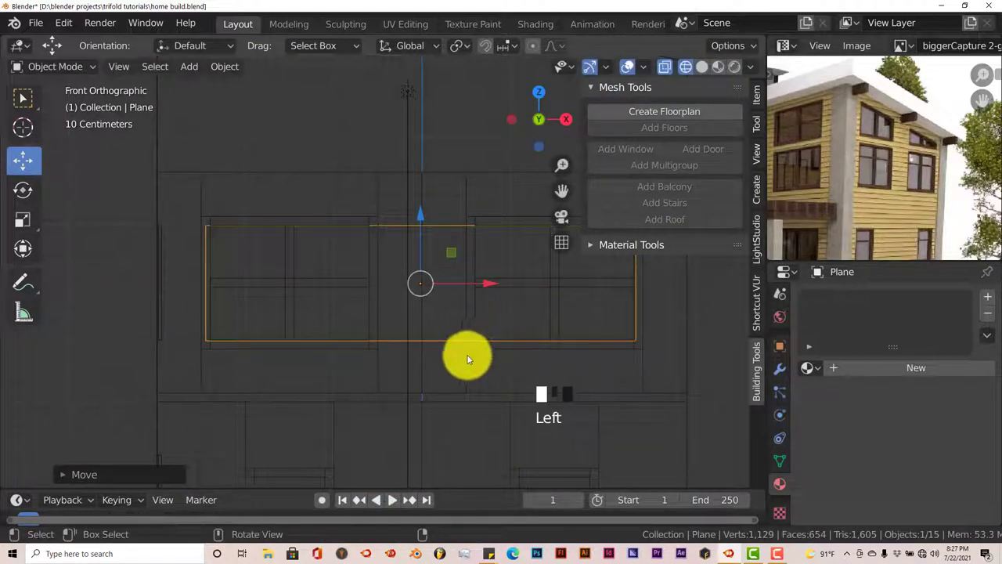
In Edit Mode, lower the plane's upper-right vertex along Z so its top edge slopes down like the reference photo's upper windows.
scroll(881, 118, "up", 2)
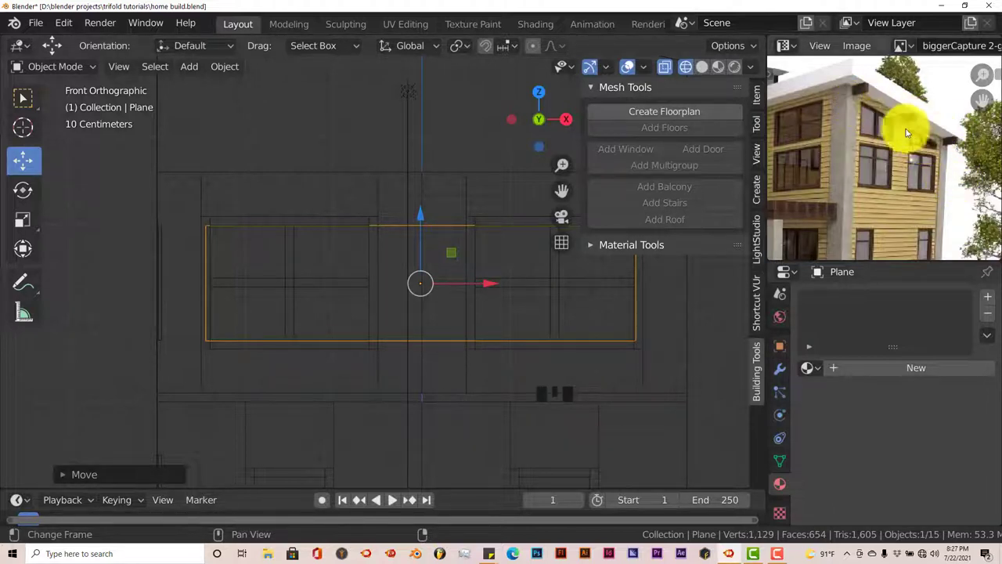
scroll(932, 145, "down", 2)
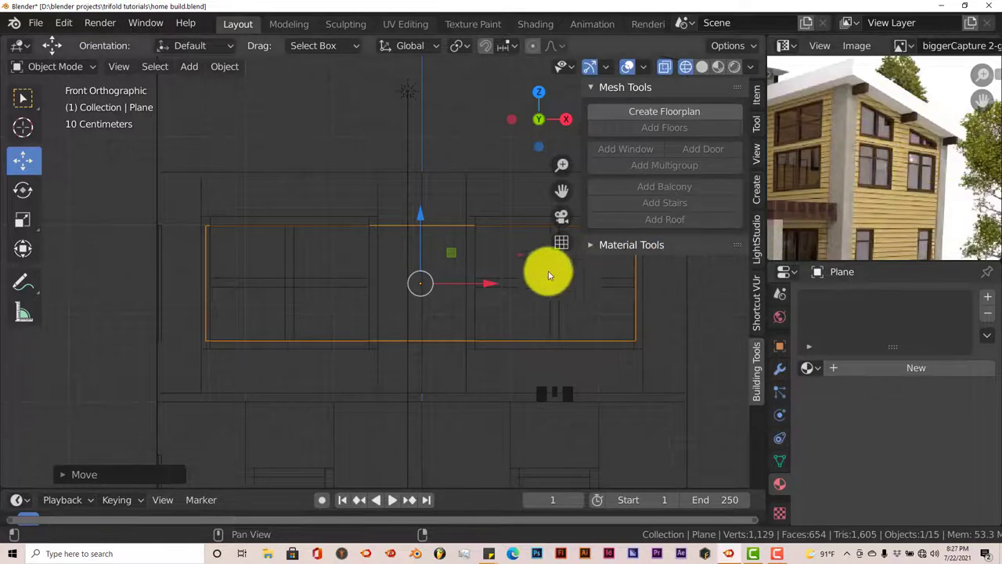
middle_click_drag(548, 317, 488, 320, "shift")
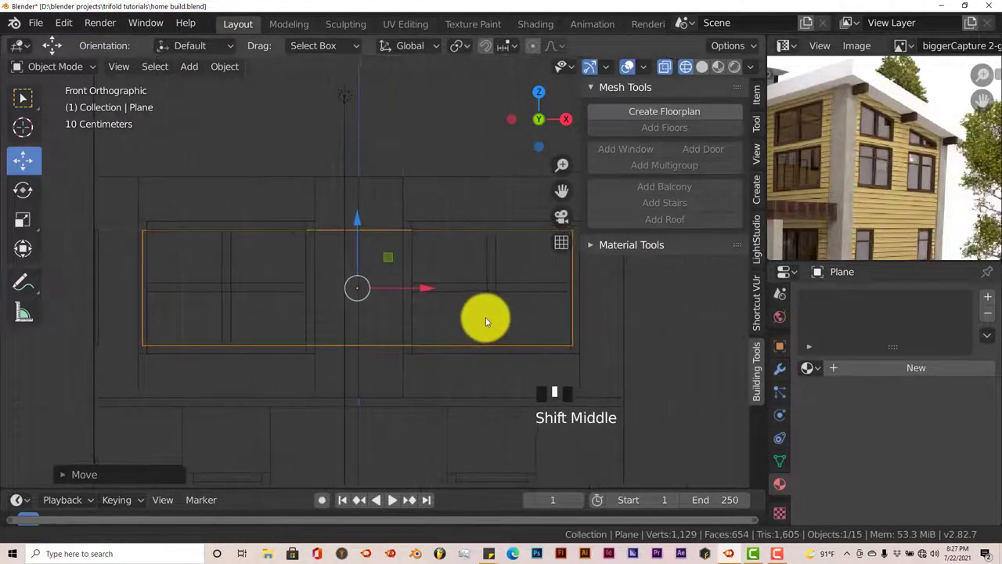
mouse_move(556, 194)
left_mouse_down()
mouse_move(507, 183)
mouse_move(539, 216)
mouse_move(569, 186)
mouse_move(554, 226)
mouse_move(590, 217)
mouse_move(582, 201)
mouse_move(501, 181)
mouse_move(566, 208)
mouse_move(467, 192)
mouse_move(559, 188)
left_mouse_up()
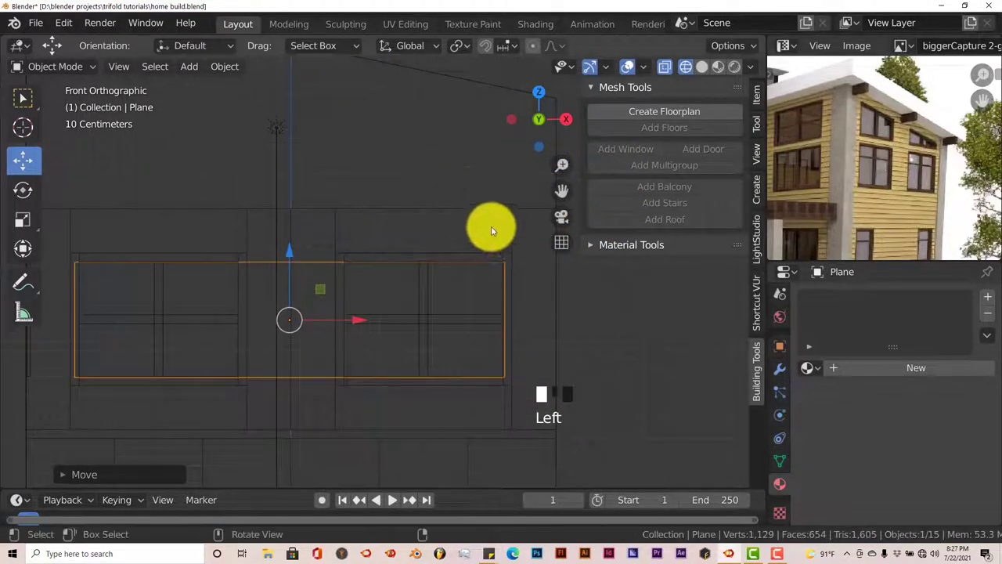
key("Tab")
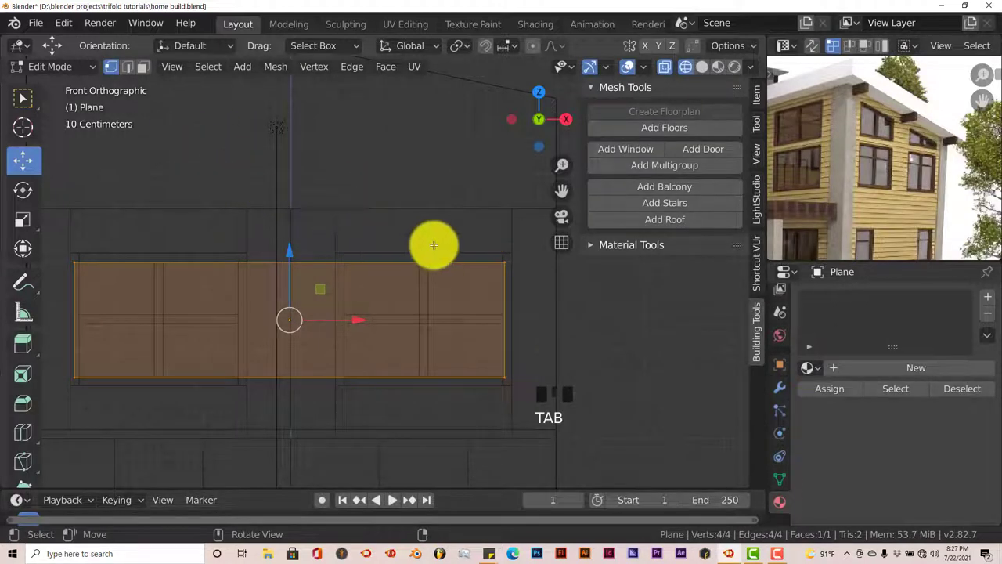
key("a")
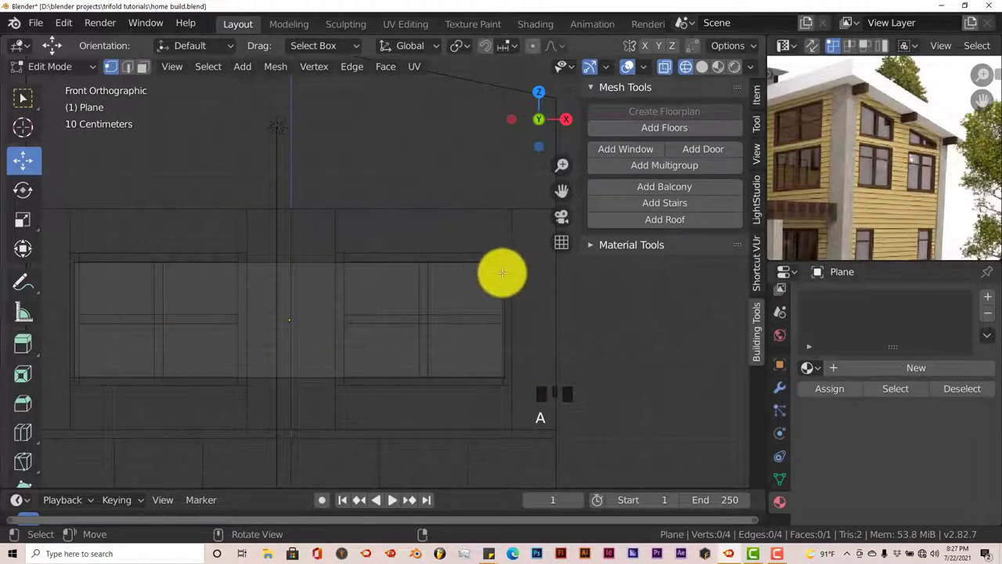
key("c")
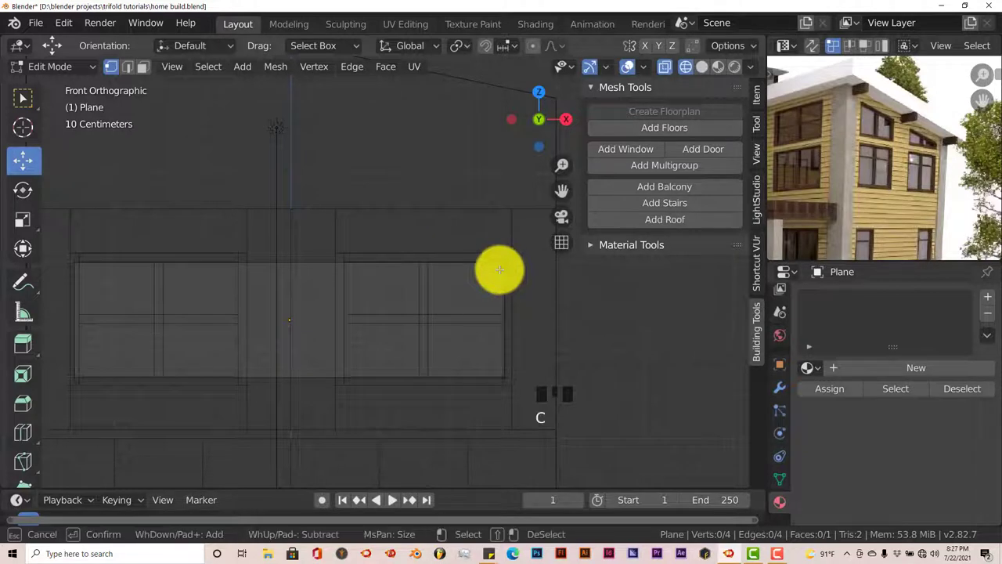
left_click(501, 262)
left_click_drag(501, 195, 486, 270)
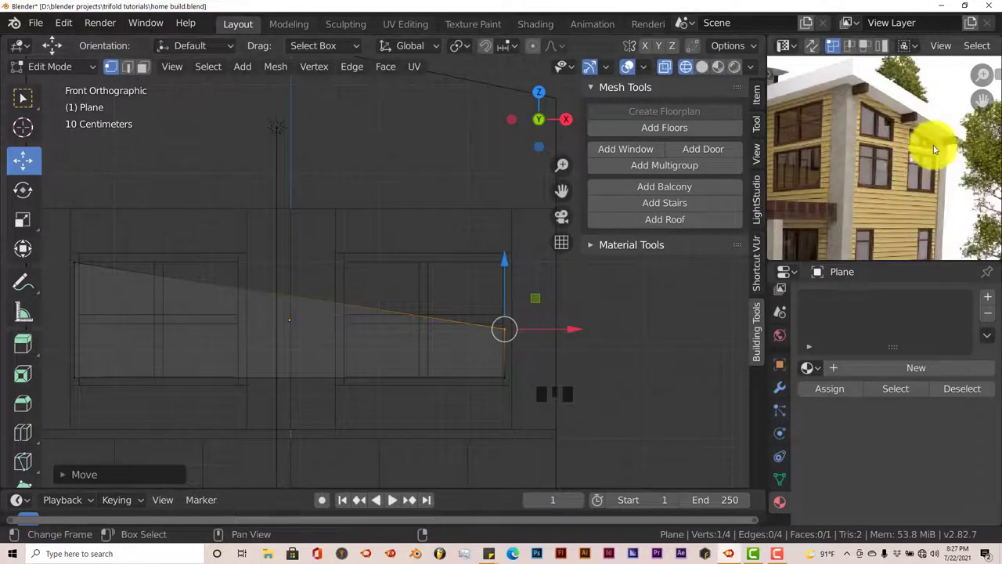
Compare with the upper window in the reference photo and lower the plane's upper-right vertex slightly further along Z.
scroll(934, 149, "up", 4)
mouse_move(877, 161)
middle_mouse_down()
mouse_move(788, 184)
mouse_move(872, 166)
middle_mouse_up()
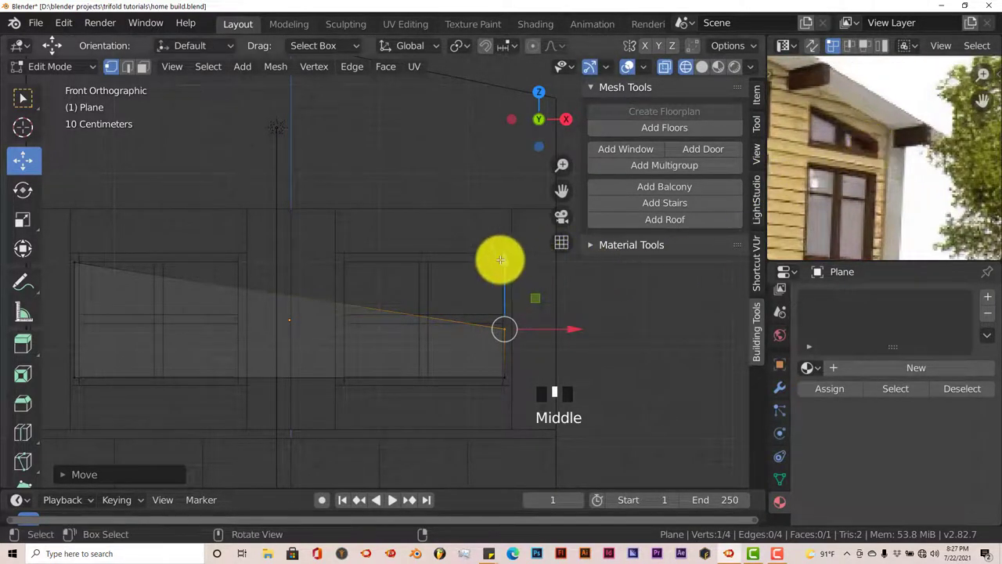
left_click_drag(500, 259, 507, 268)
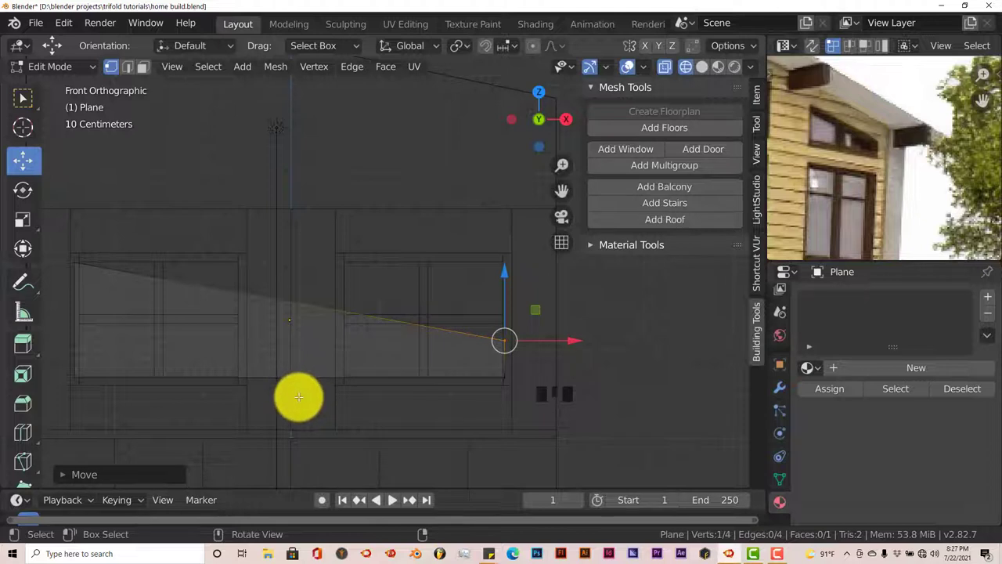
Add two vertical loop cuts to the plane and scale them along X by about 0.6 toward the windows' inner edges.
middle_click_drag(292, 398, 334, 394, "shift")
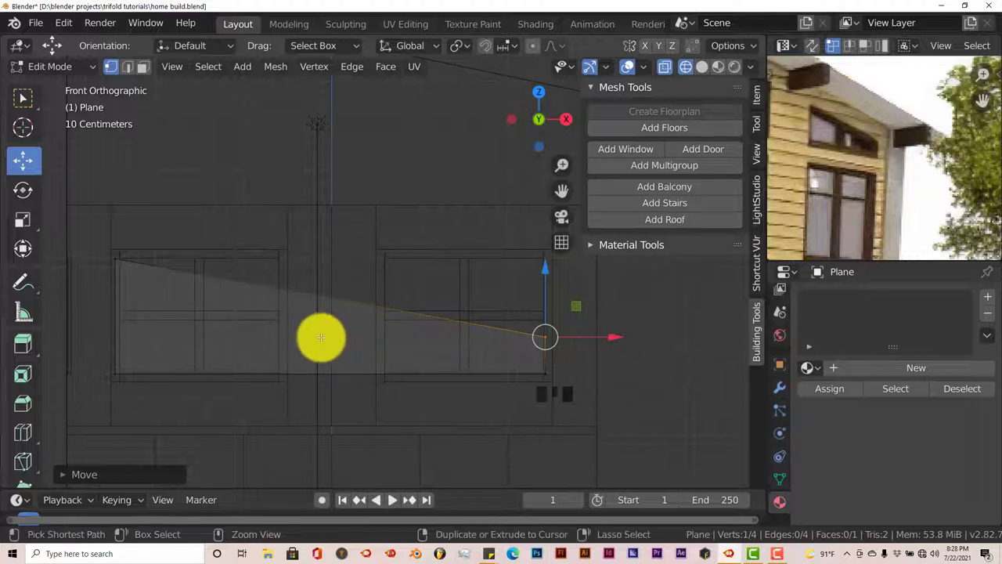
key("ctrl+r")
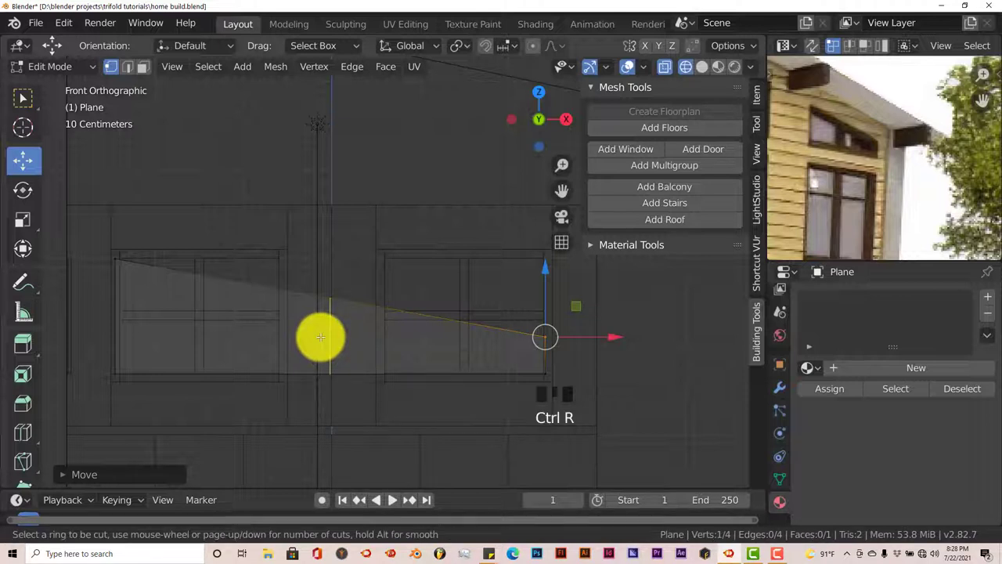
scroll(325, 337, "up", 1)
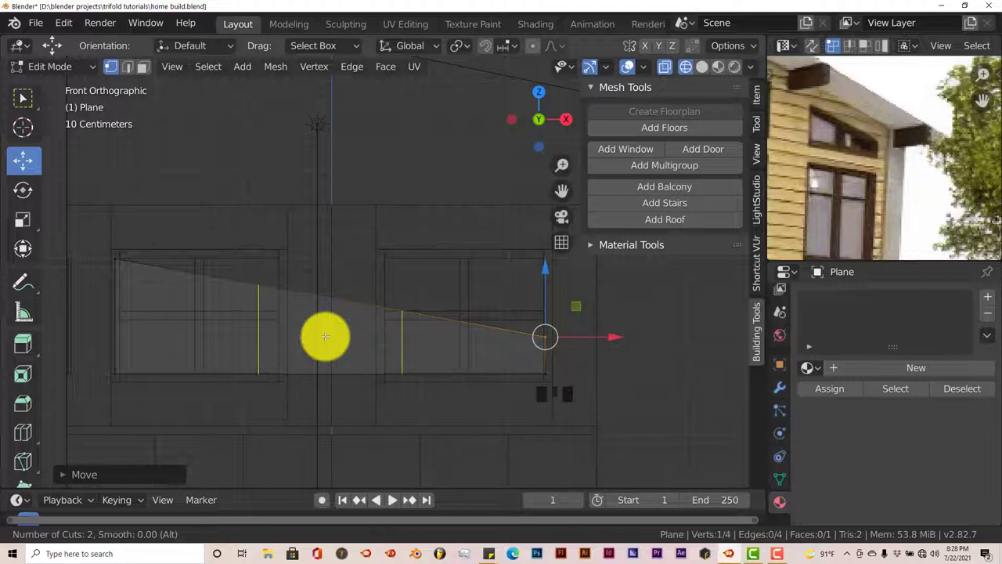
left_click(324, 336)
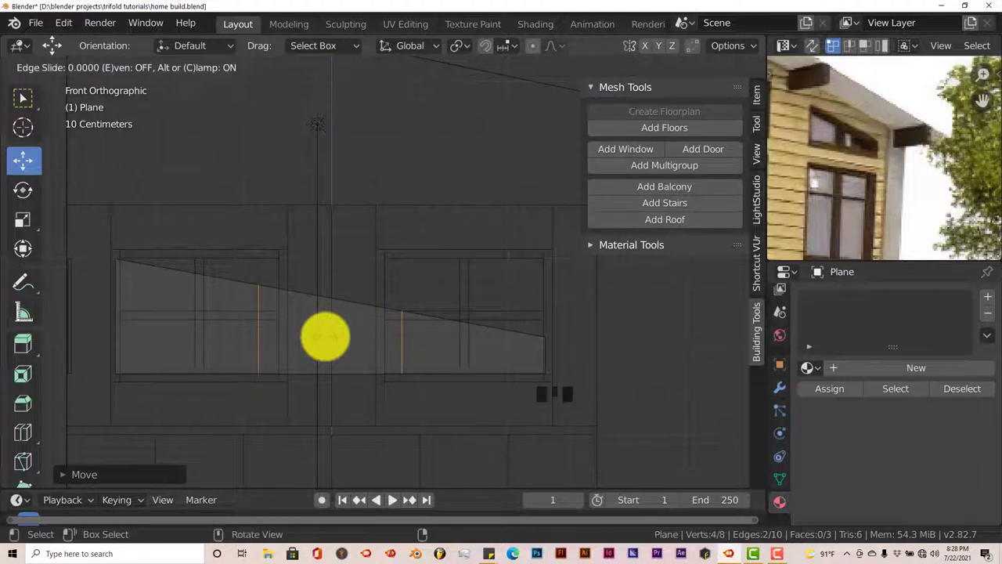
key("Escape")
key("s")
key("x")
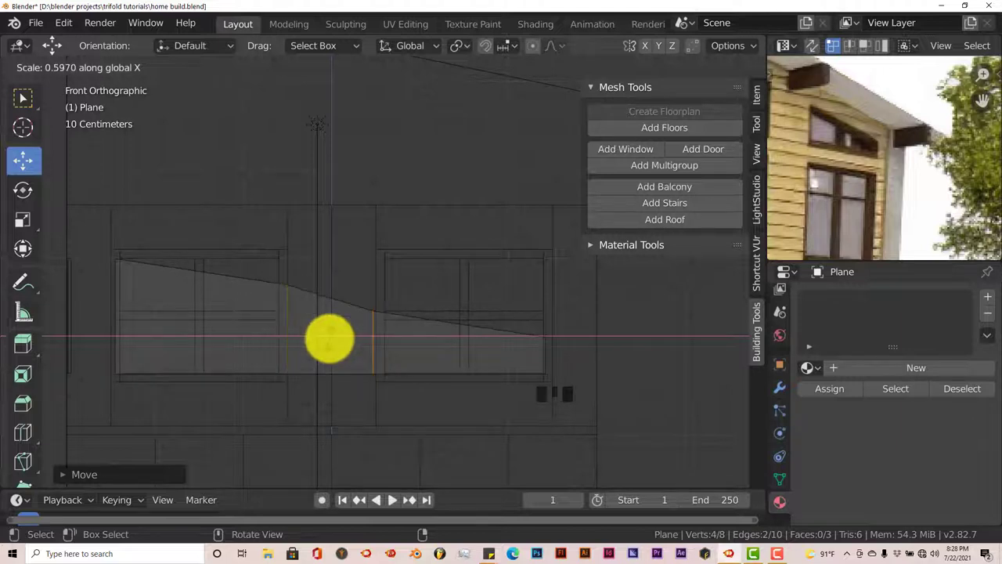
right_click(329, 338)
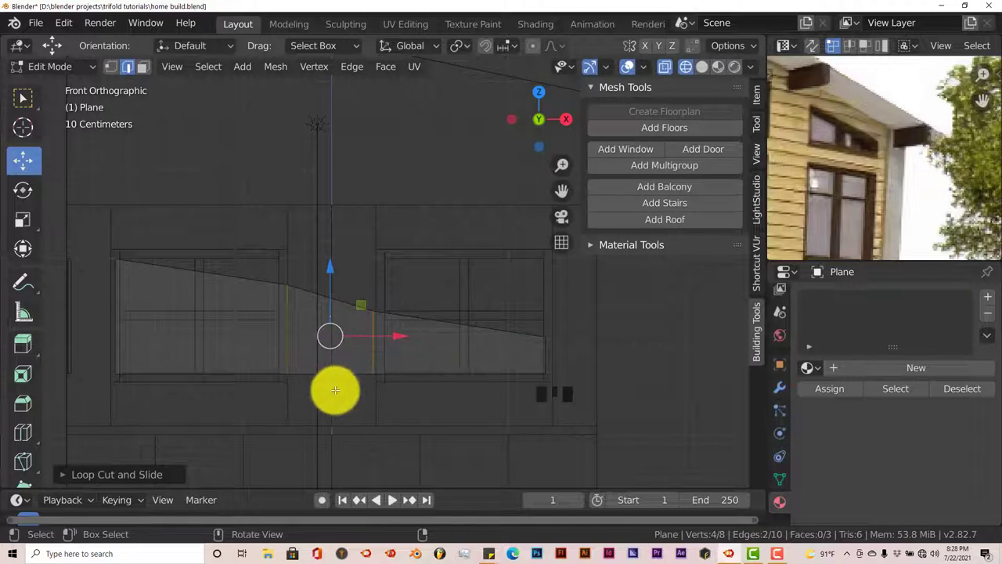
Lower the top vertex of the left loop cut along Z by about 0.12 m to straighten the sloped top edge.
scroll(333, 396, "up", 2)
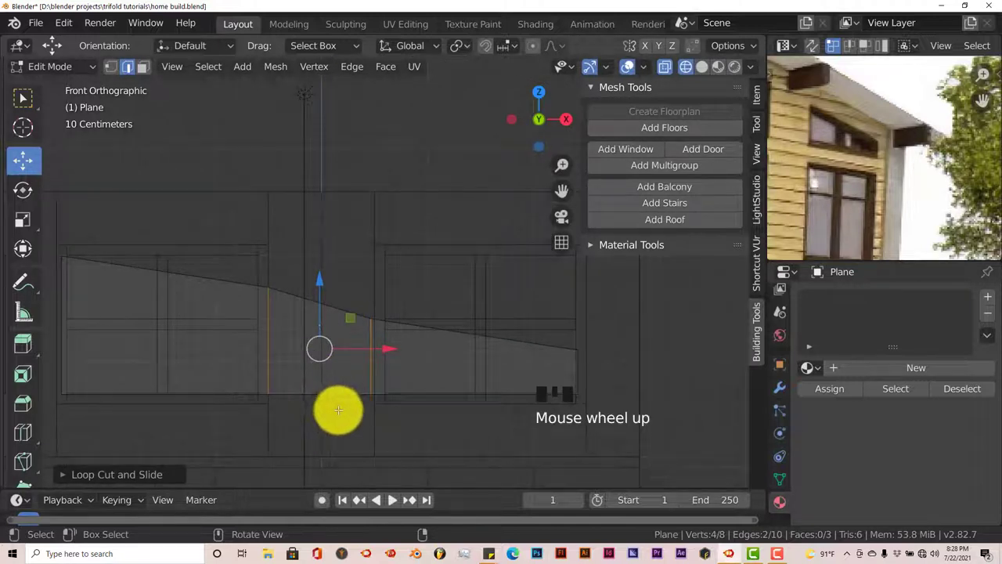
middle_click_drag(337, 411, 412, 405, "shift")
scroll(413, 406, "up", 1)
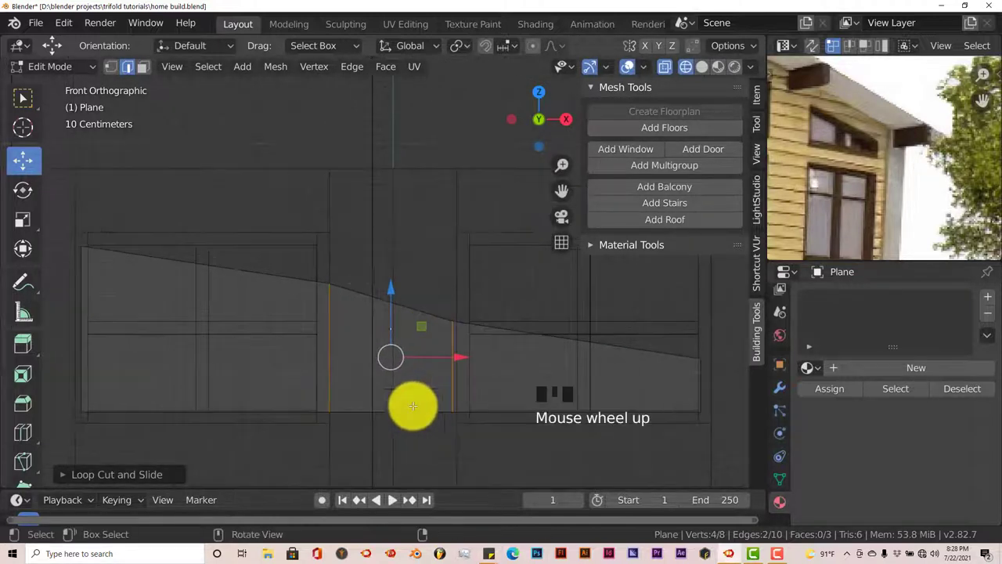
left_click(110, 67)
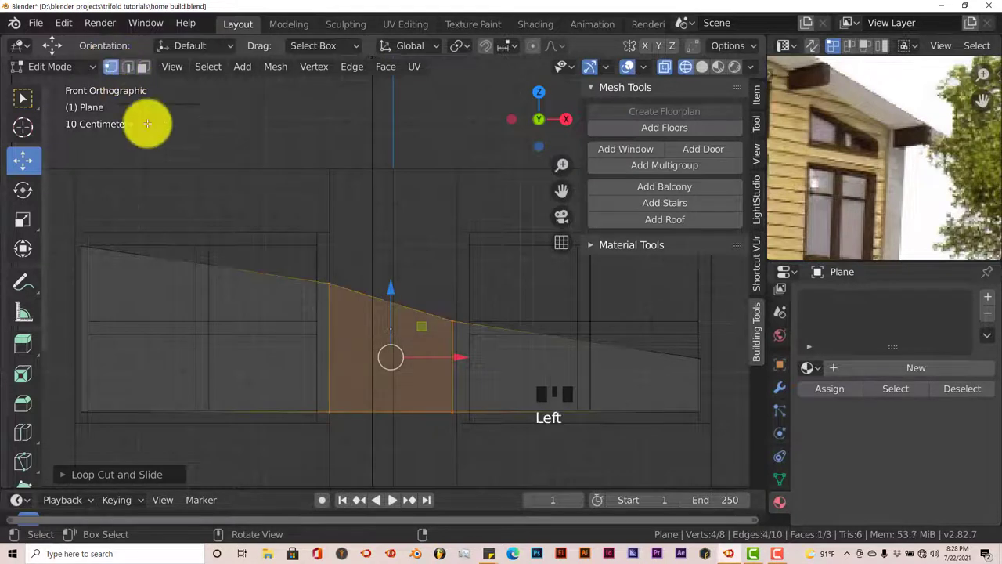
key("a")
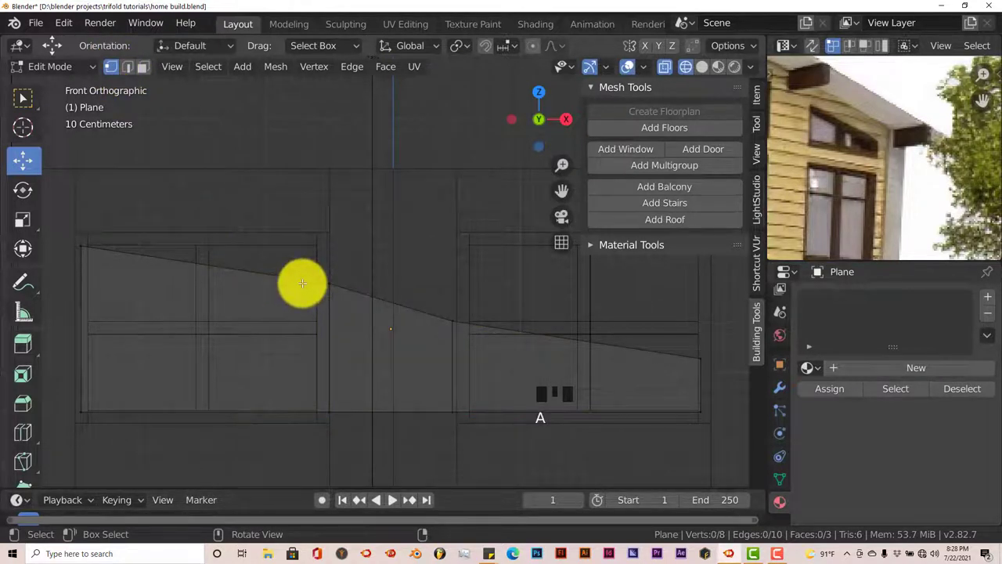
key("c")
left_click(321, 285)
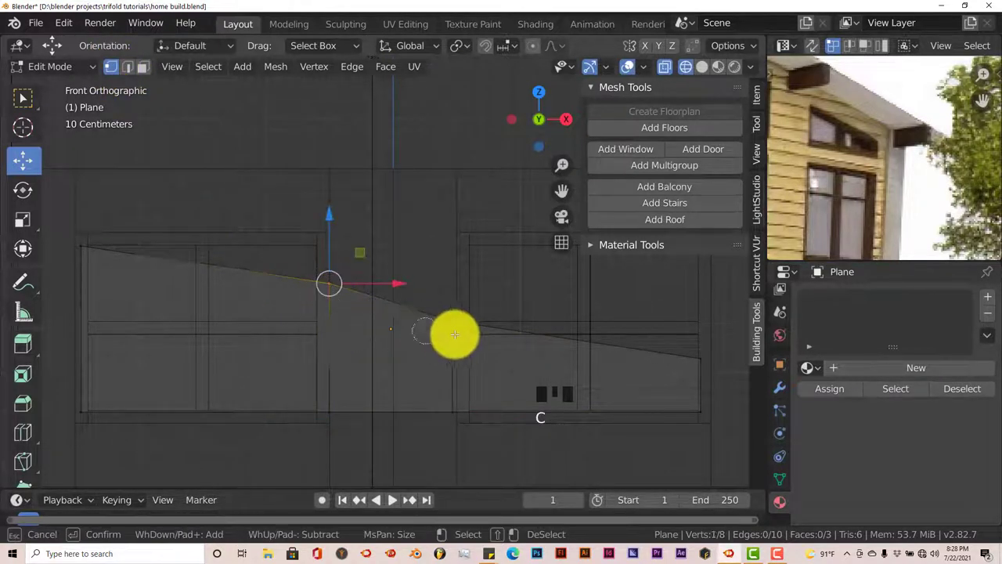
right_click(454, 325)
left_click_drag(328, 220, 325, 238)
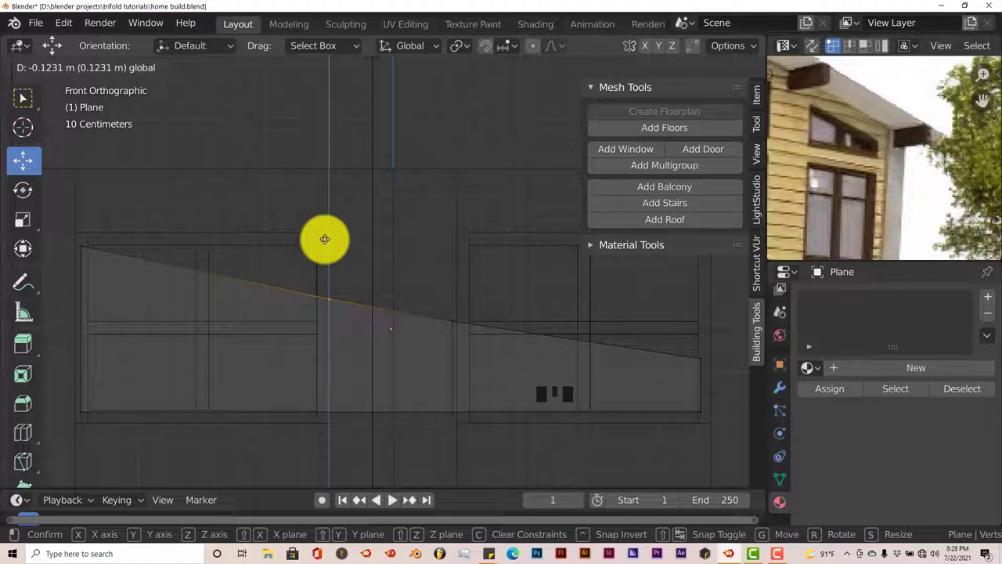
left_click_drag(325, 239, 325, 239)
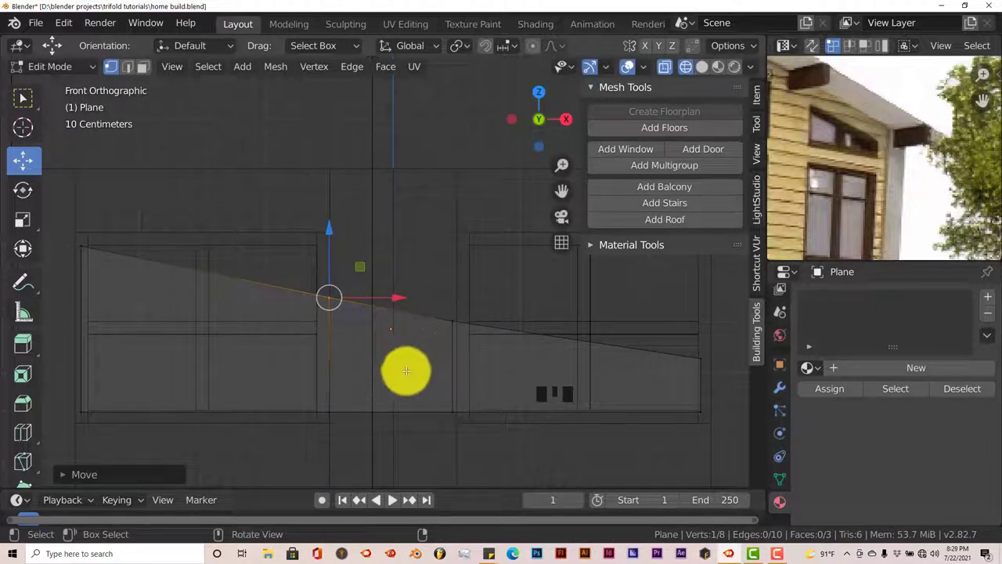
Switch the viewport back to Solid shading and check the sloped plane against the blue facade.
scroll(373, 380, "down", 2)
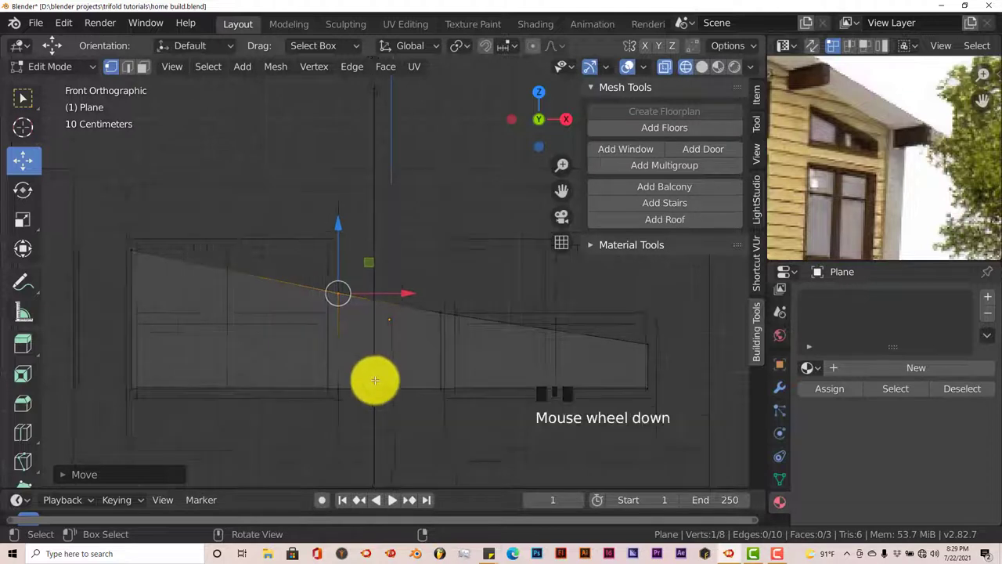
scroll(376, 385, "up", 1)
middle_click_drag(376, 385, 384, 340, "shift")
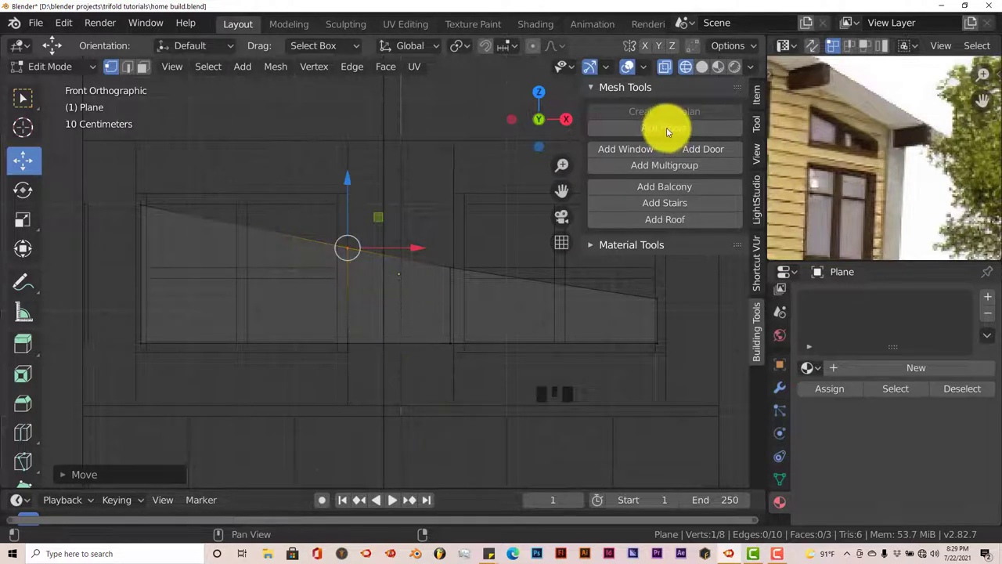
left_click(689, 71)
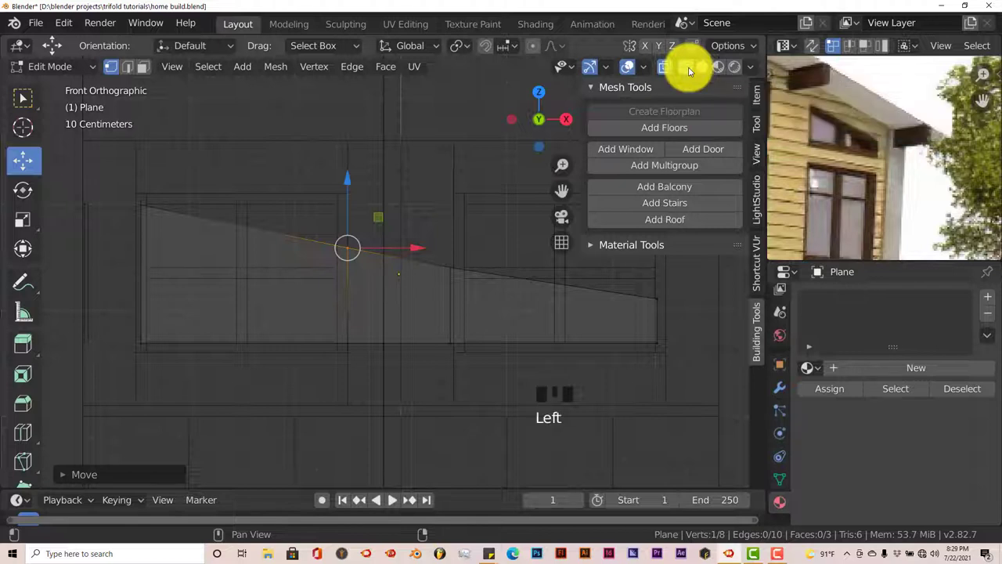
left_click(701, 66)
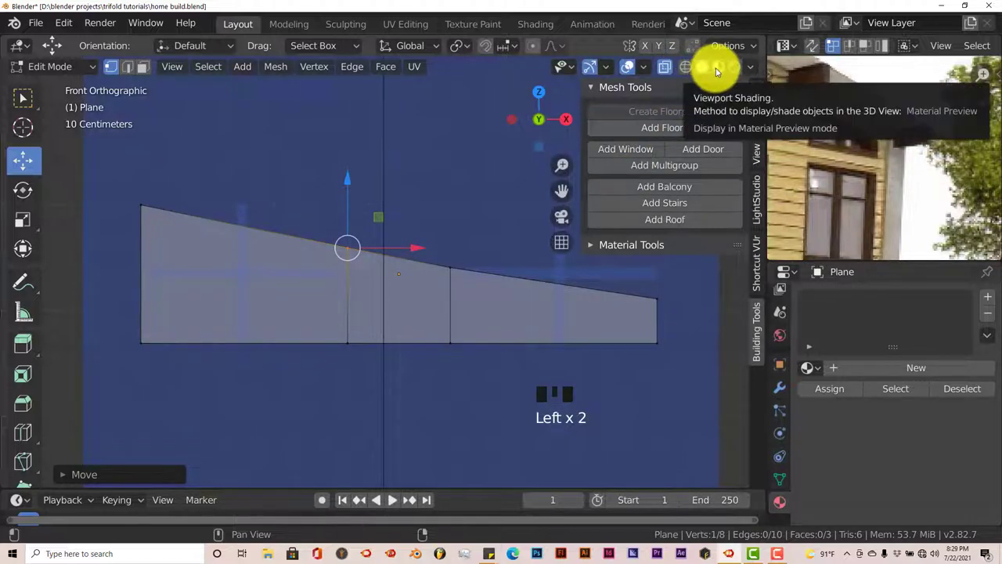
middle_click_drag(443, 280, 443, 286)
scroll(437, 314, "down", 2)
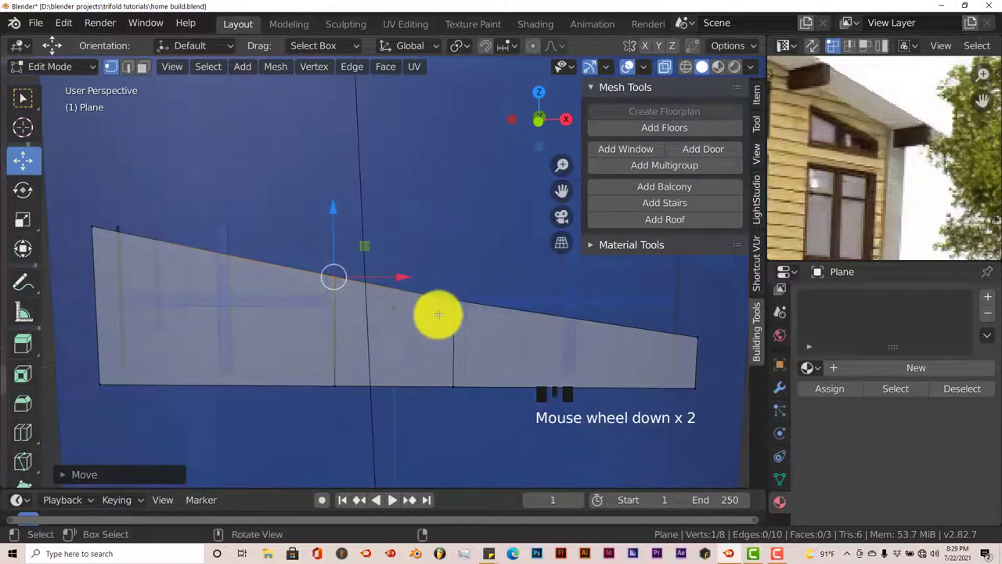
In front view with face selection, delete the plane's middle face to leave two separate sloped window shapes.
key("KP_1")
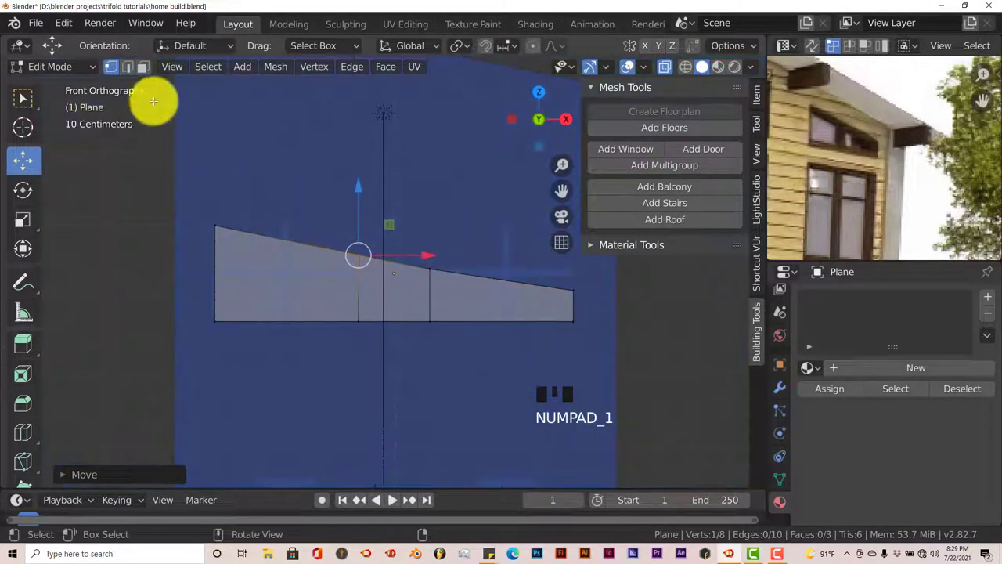
left_click(142, 67)
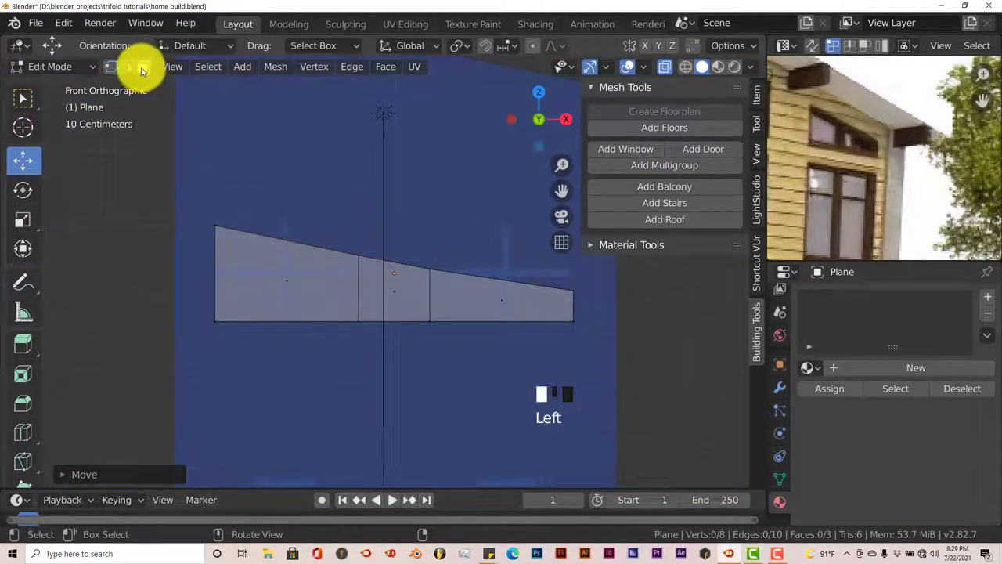
left_click(395, 296)
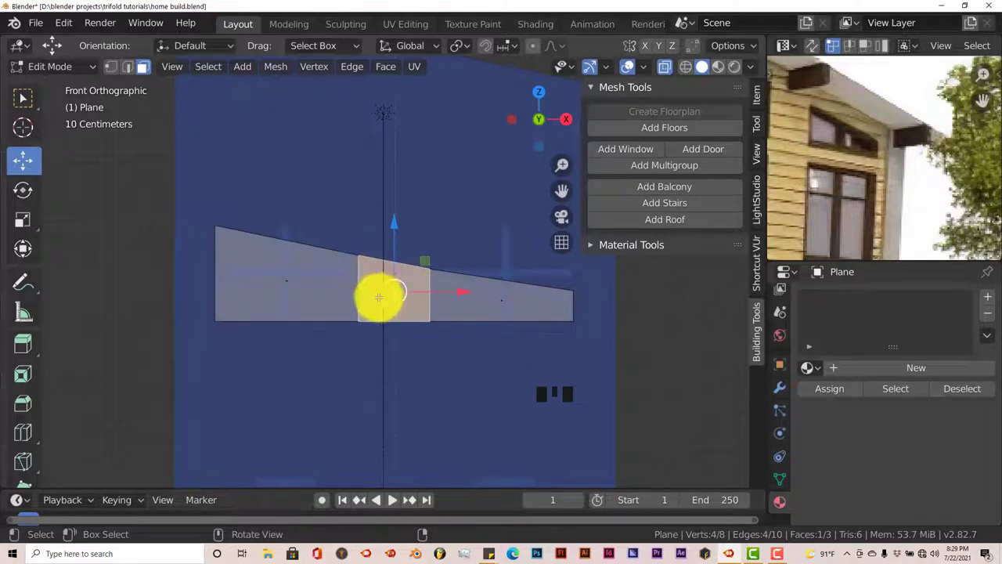
key("Delete")
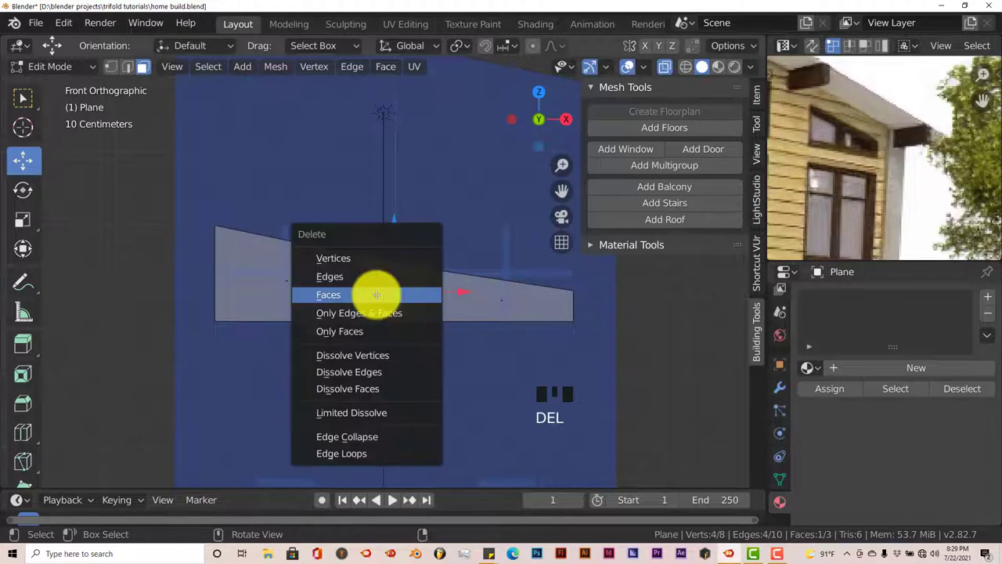
left_click(377, 295)
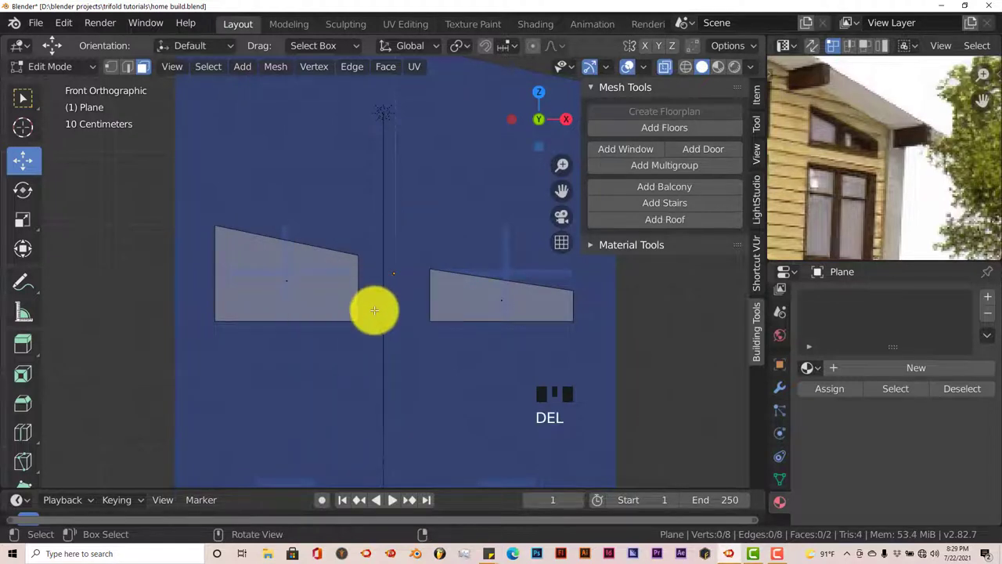
Separate the smaller right-hand window face into its own object and return to Object Mode.
key("Tab")
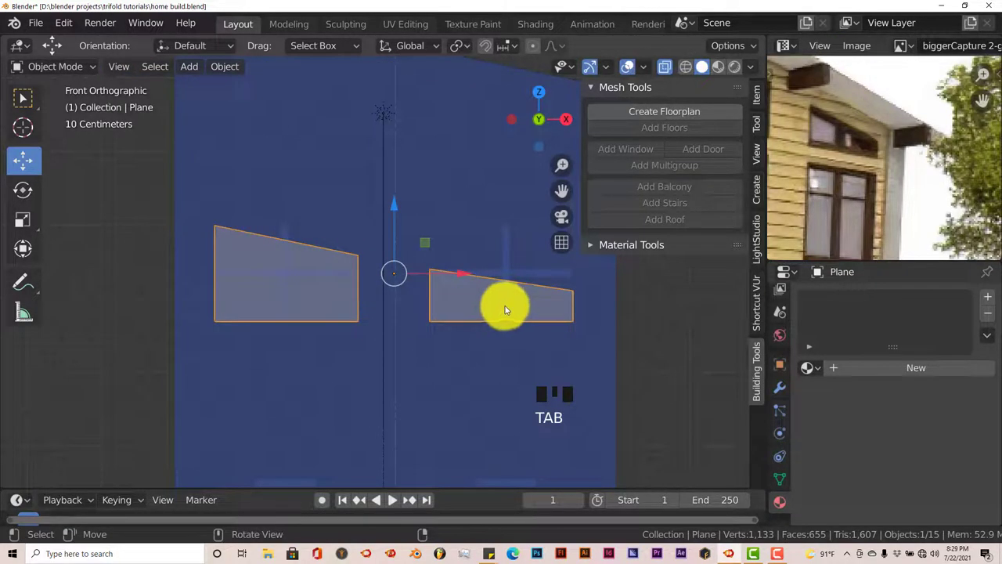
key("Tab")
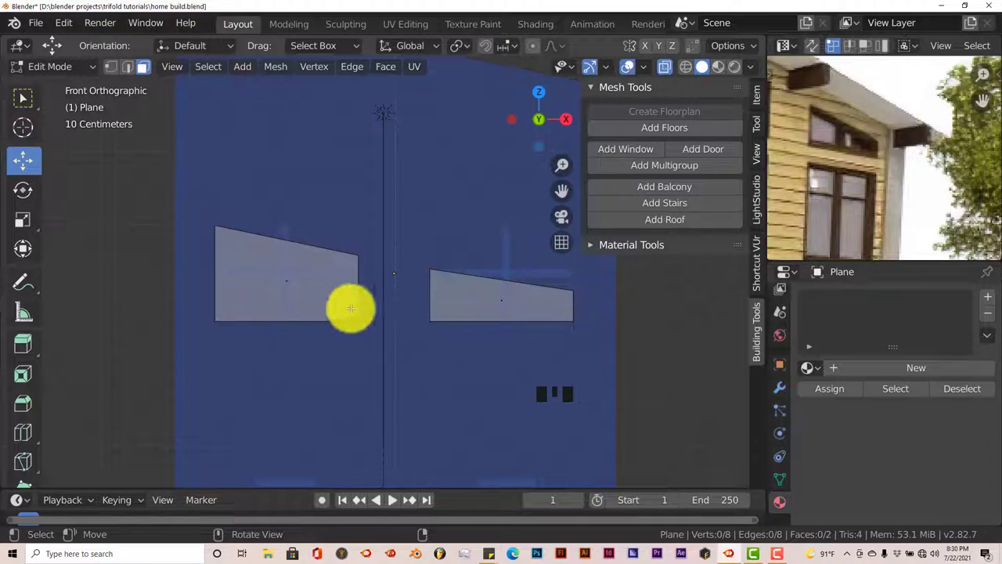
left_click(501, 307)
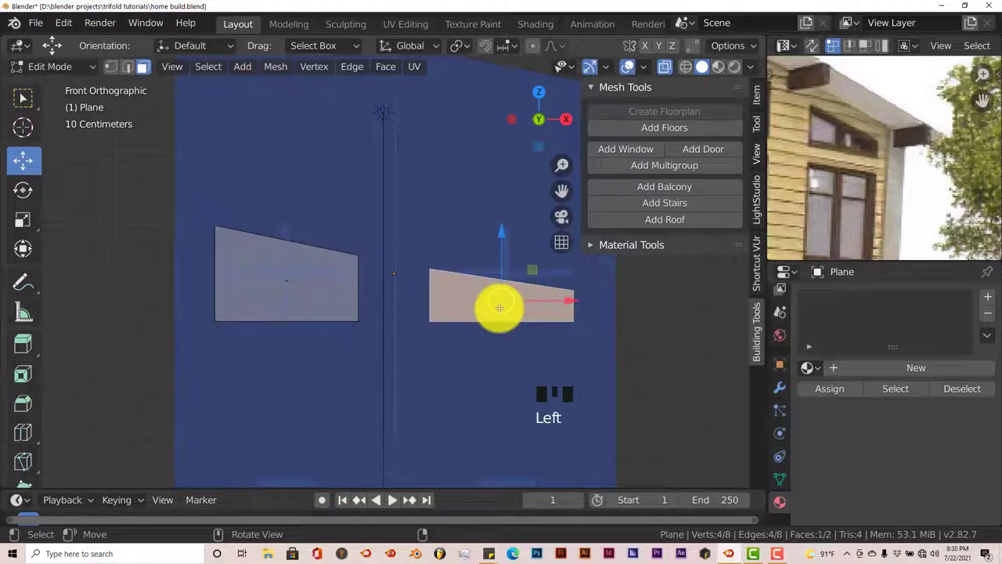
key("p")
left_click(500, 311)
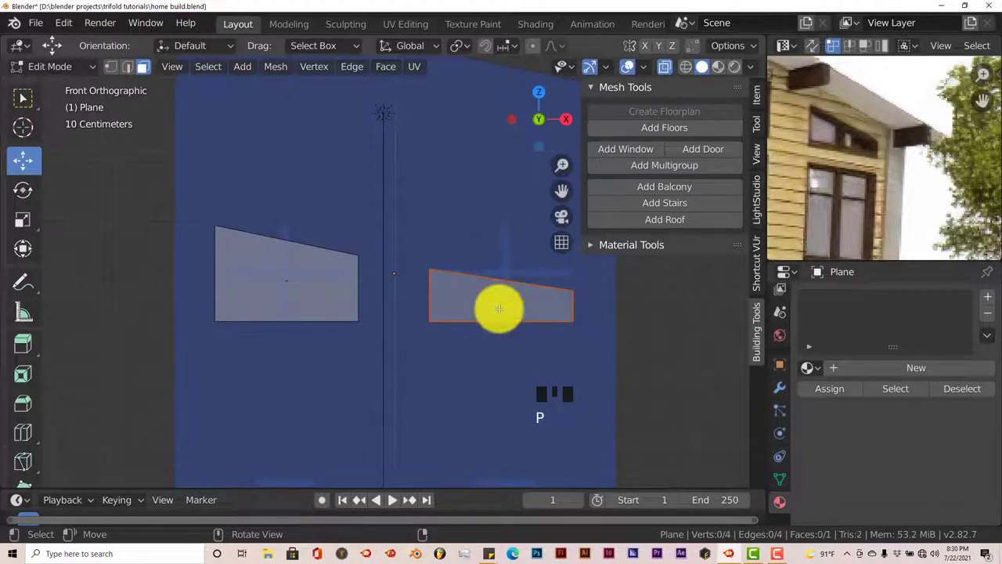
key("Tab")
Select the larger left window plane on its own and inspect both window planes from an angled view.
left_click(500, 312)
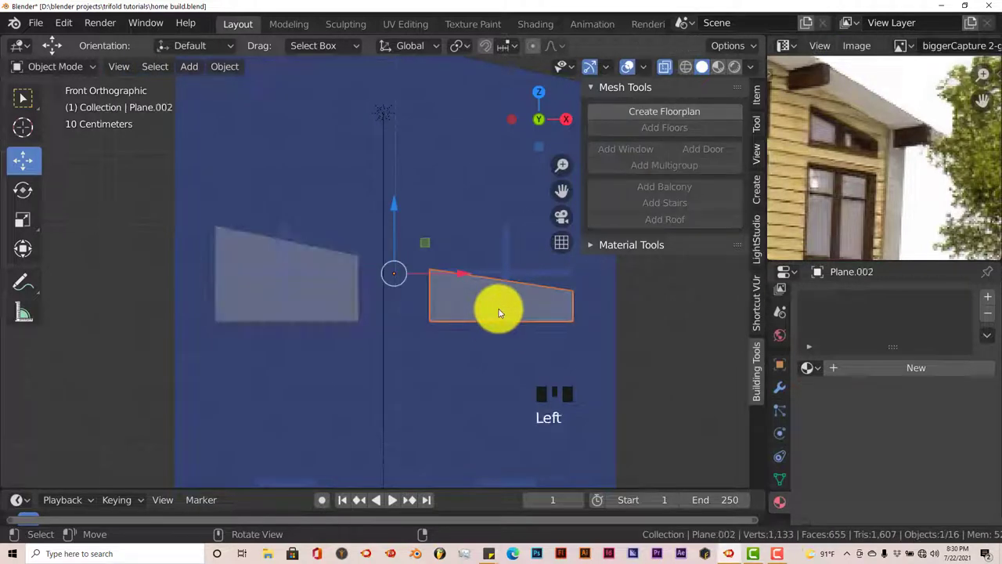
left_click(318, 296)
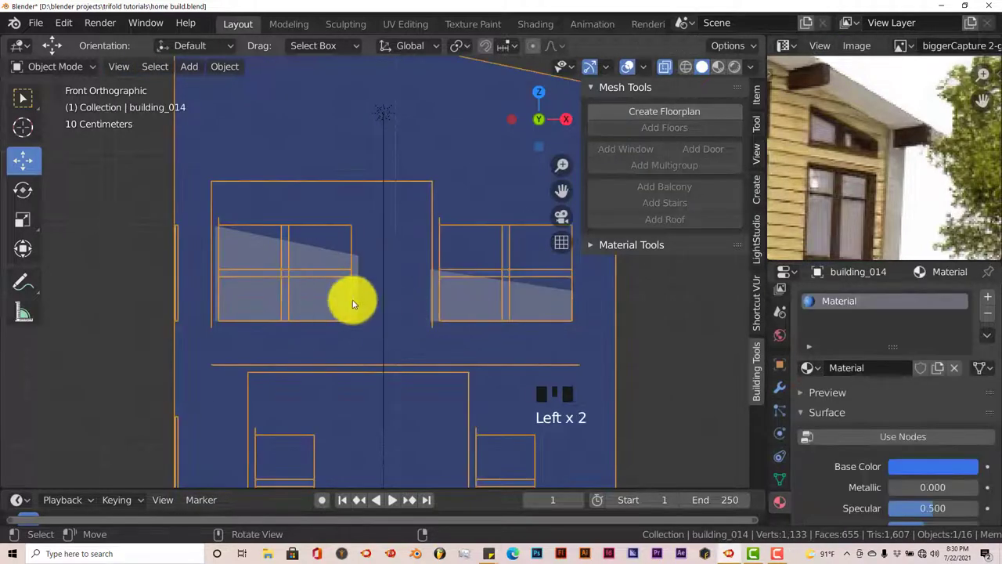
left_click(327, 300)
middle_click_drag(487, 320, 463, 357)
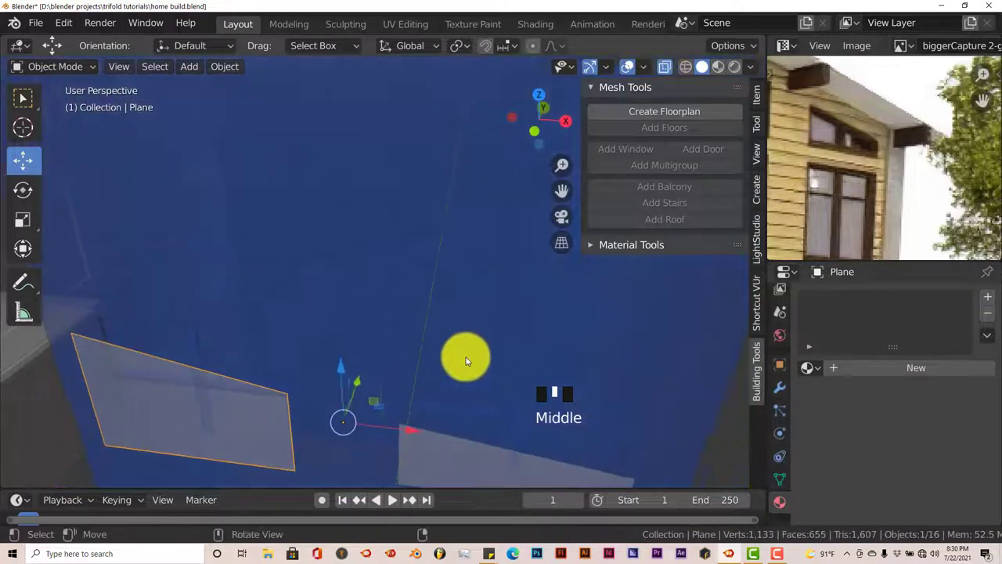
scroll(337, 402, "down", 2)
scroll(337, 401, "down", 1)
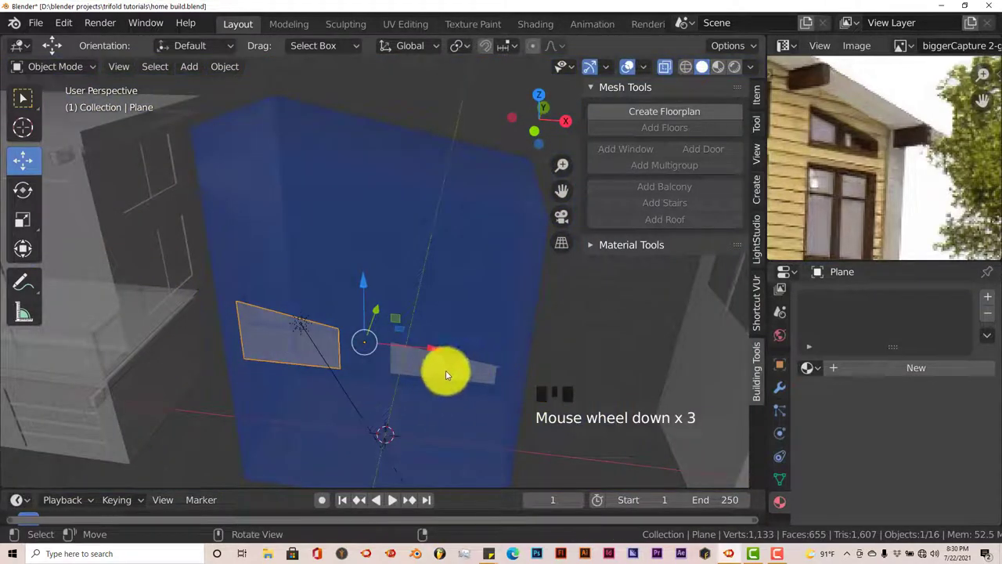
Extrude the smaller right window plane along Y toward the facade into a thin solid block and return to Object Mode.
left_click(460, 392)
middle_click_drag(461, 394, 512, 422)
middle_click_drag(378, 436, 462, 357)
scroll(496, 385, "up", 2)
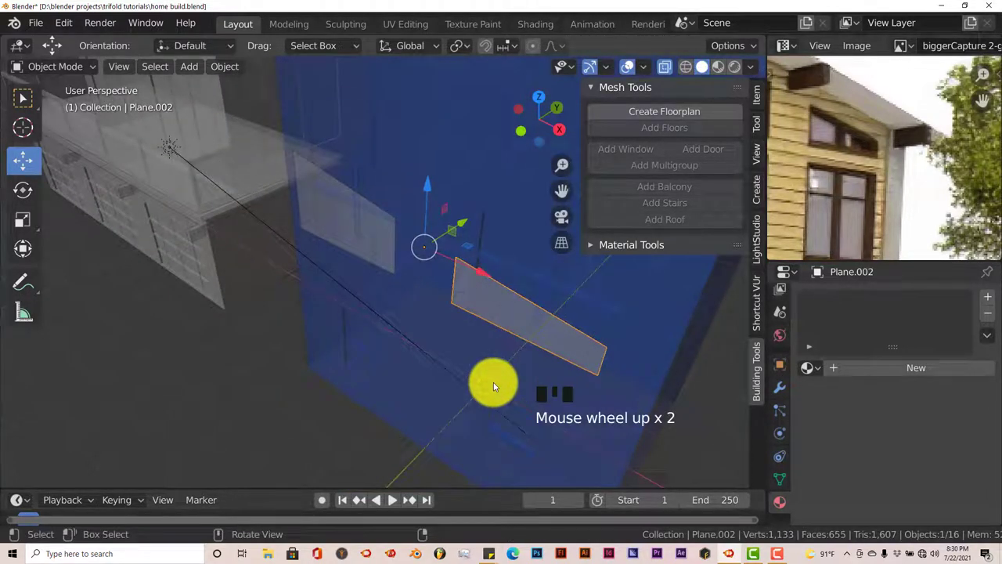
middle_click_drag(493, 382, 452, 364)
key("Tab")
left_click(453, 361)
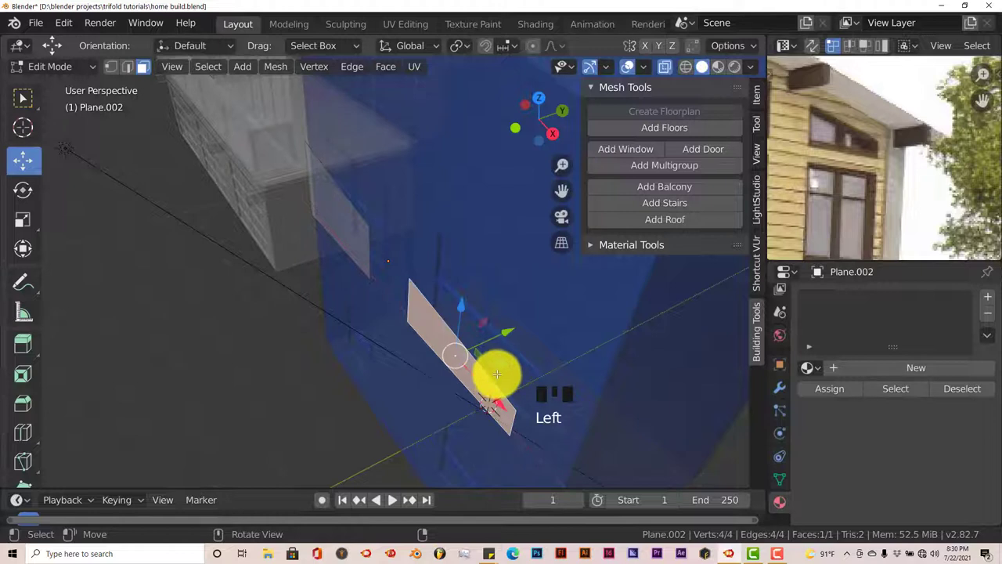
middle_click_drag(497, 374, 483, 381)
key("e")
left_click(483, 381)
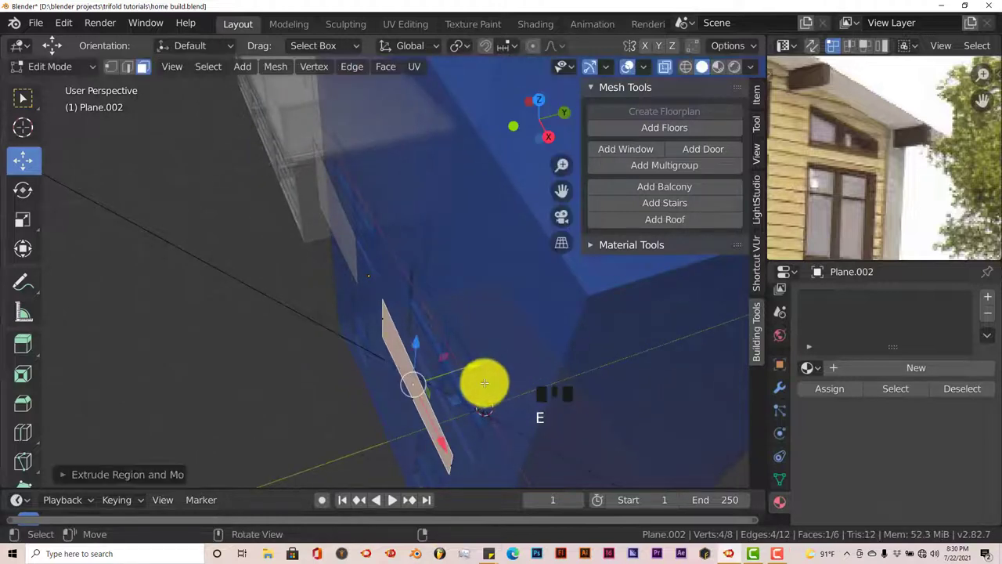
left_click_drag(470, 365, 454, 400)
middle_click_drag(454, 400, 504, 381)
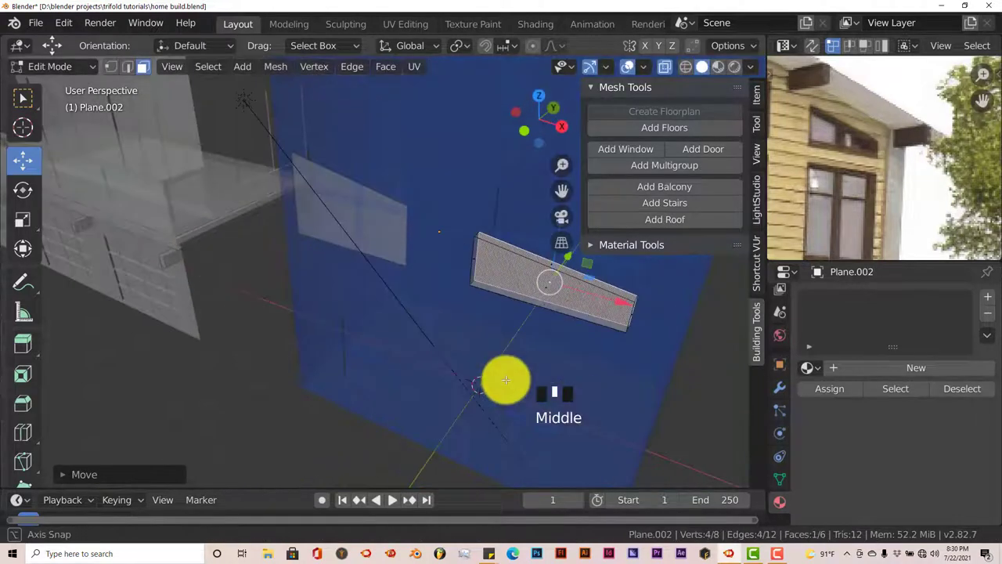
key("Tab")
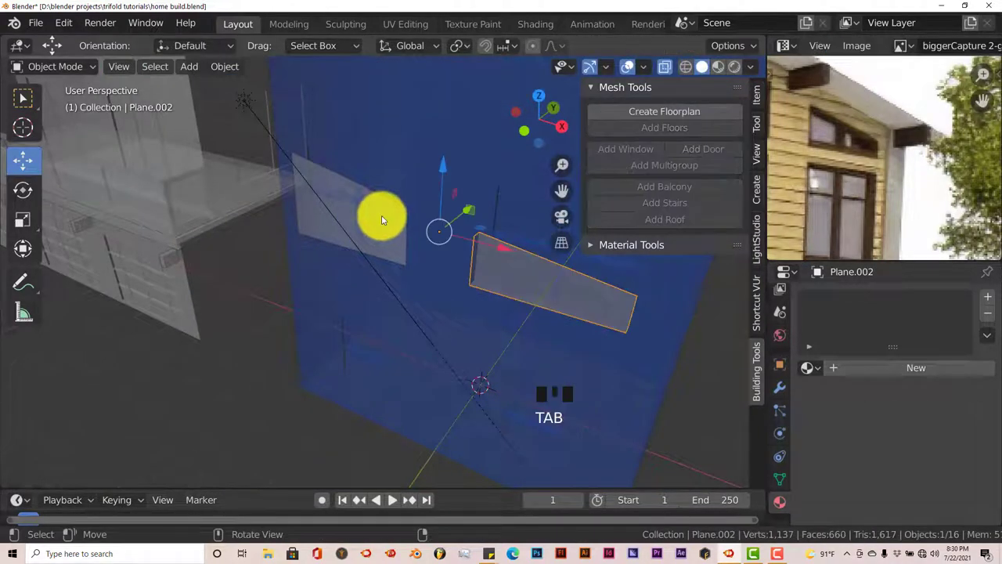
Turn off X-ray and extrude the larger left window plane along Y to about the same thickness as the right window block.
left_click(397, 286)
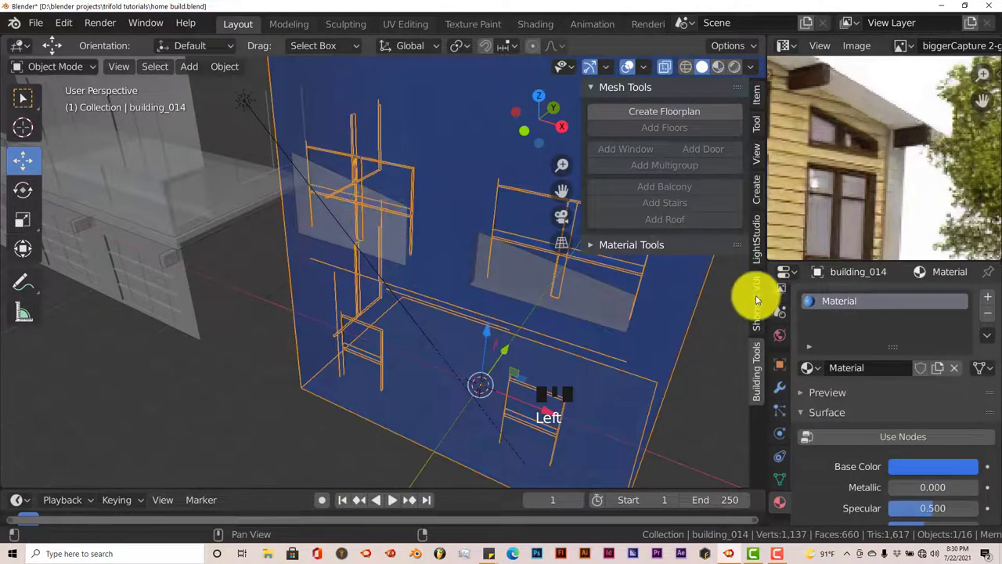
left_click(665, 68)
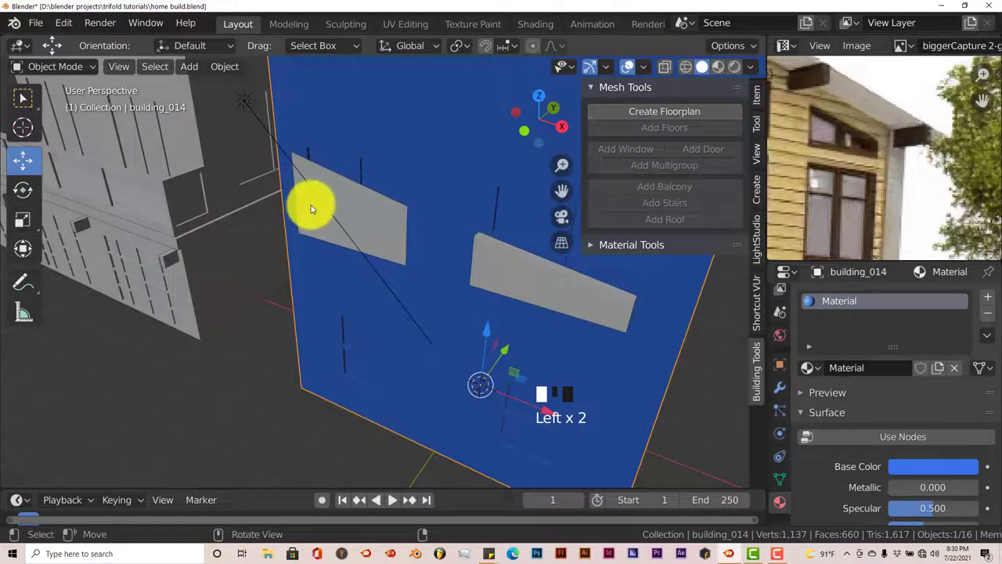
left_click(356, 239)
middle_click_drag(458, 317, 418, 336)
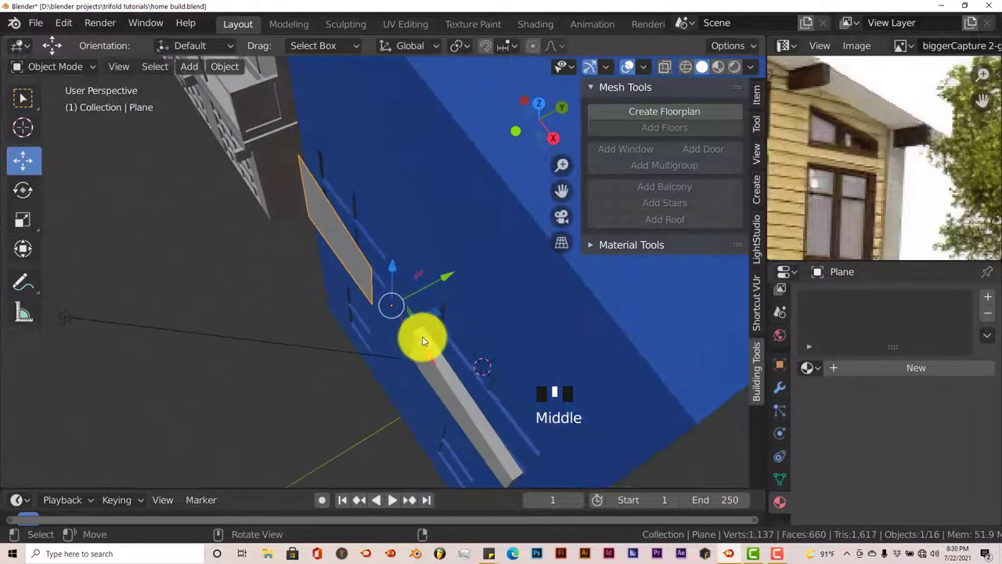
key("Tab")
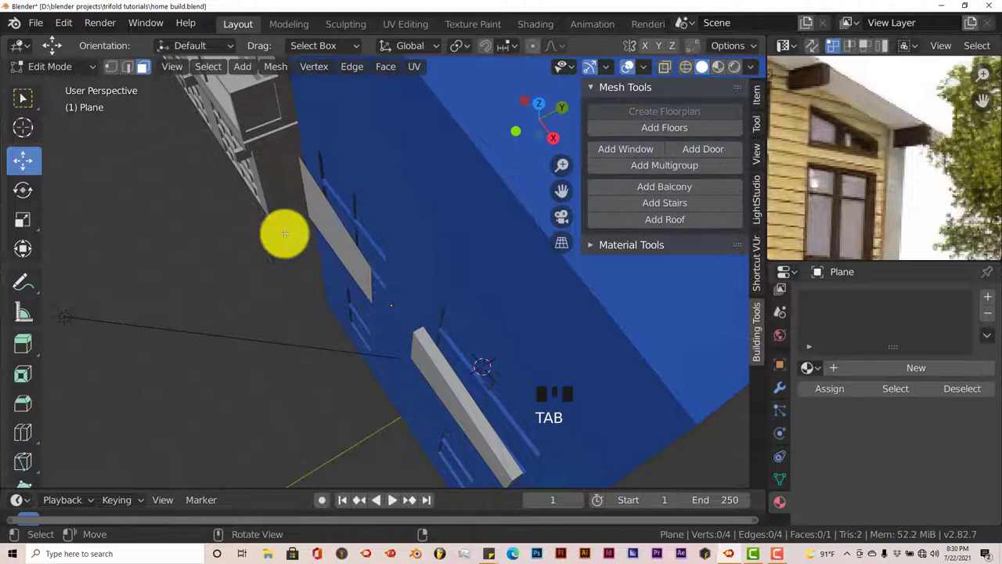
left_click(324, 219)
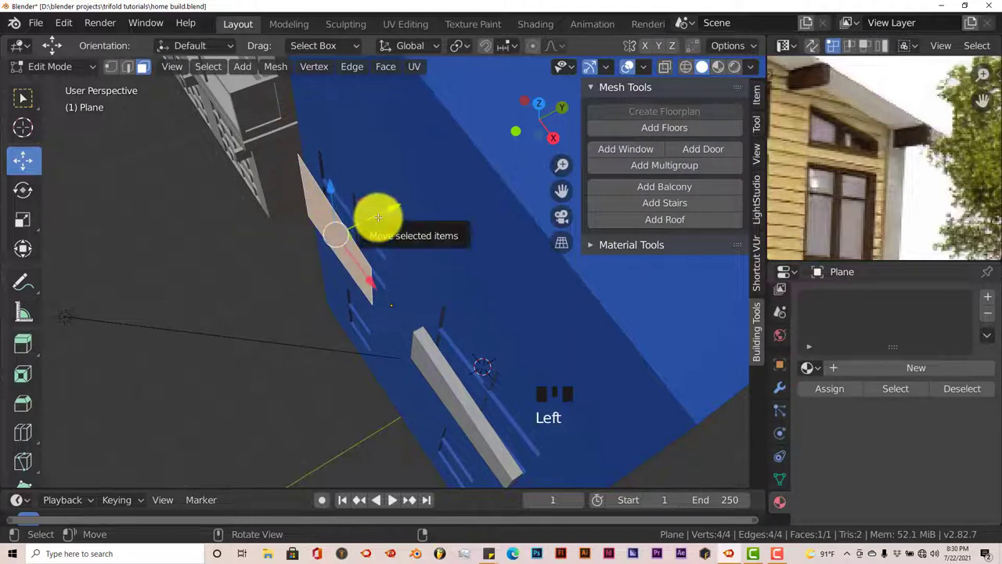
key("e")
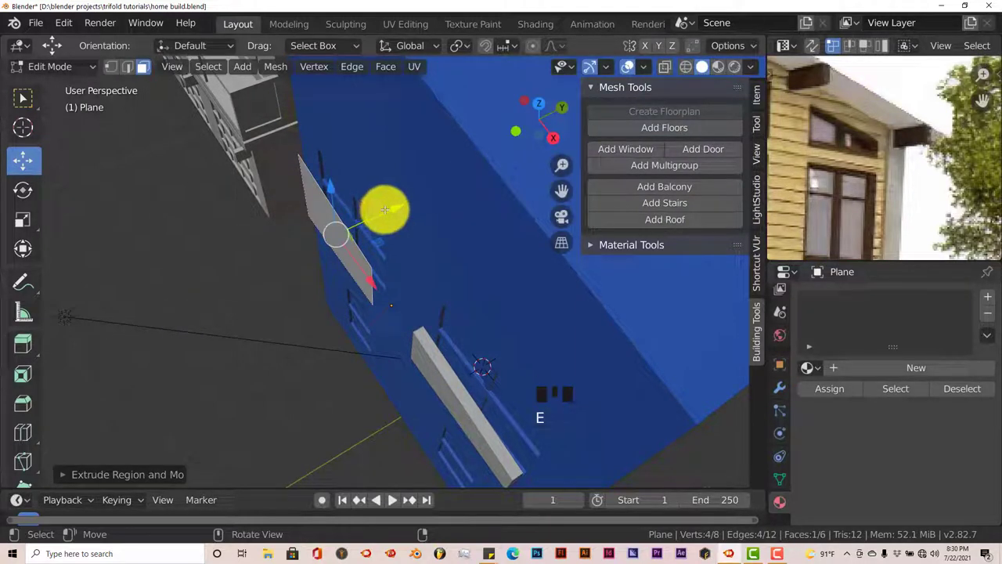
left_click_drag(385, 210, 398, 212)
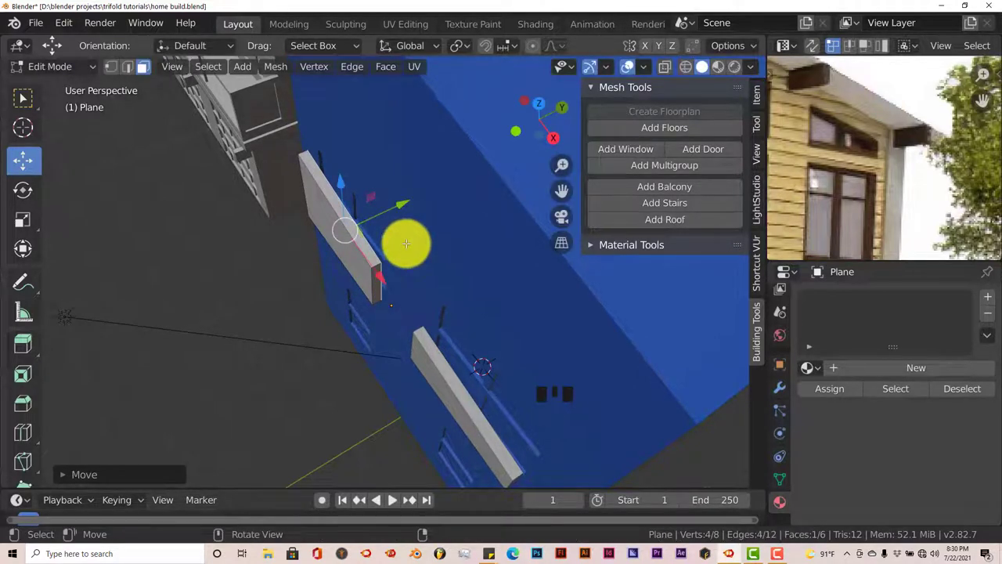
In top view, move the left window block's back face along Y until it meets the building's front wall.
key("KP_7")
scroll(503, 339, "up", 4)
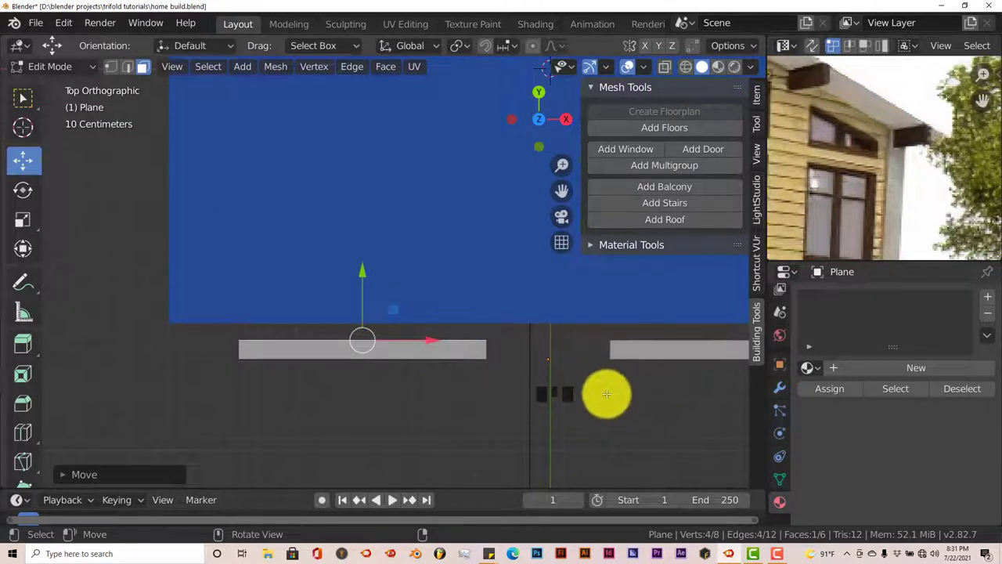
middle_click_drag(609, 400, 584, 407, "shift")
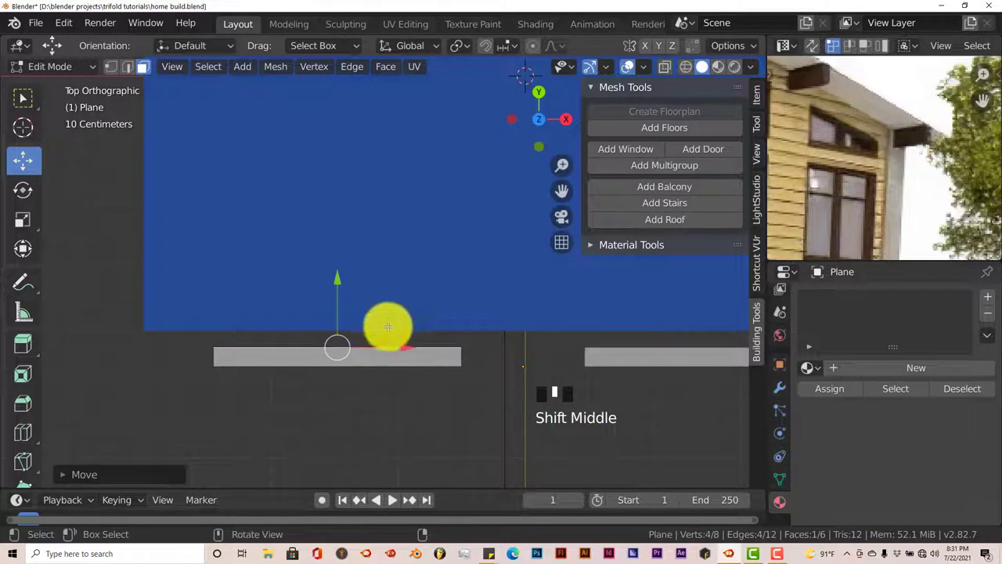
left_click_drag(330, 291, 335, 269)
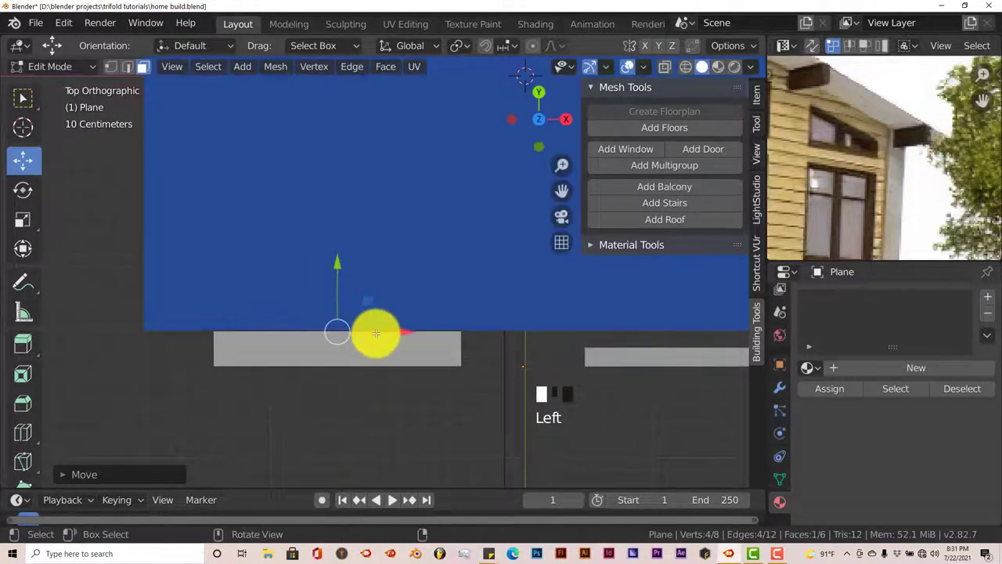
key("Tab")
Extend the right window block's back face along Y to the building's front wall and return to Object Mode.
middle_click_drag(454, 416, 367, 408, "shift")
left_click(607, 354)
key("Tab")
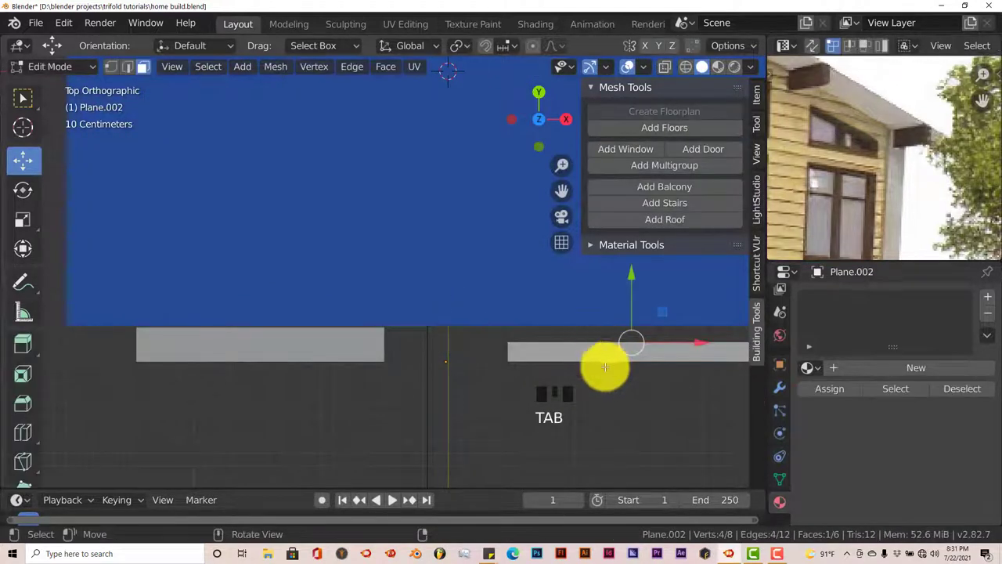
left_click_drag(634, 286, 633, 269)
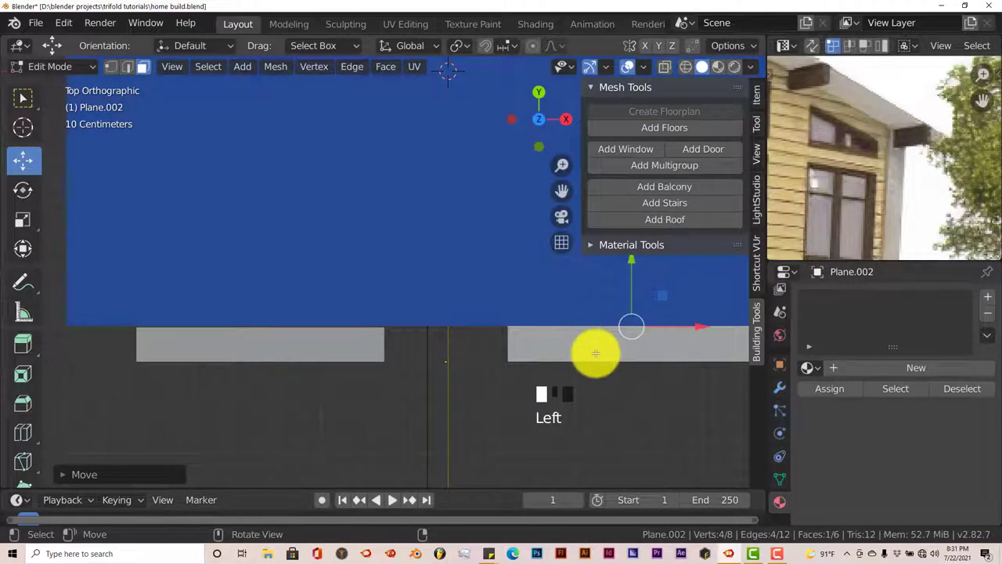
key("Tab")
In front view, select both window blocks and move them up along Z to just below the sloped roofline.
scroll(588, 385, "down", 2)
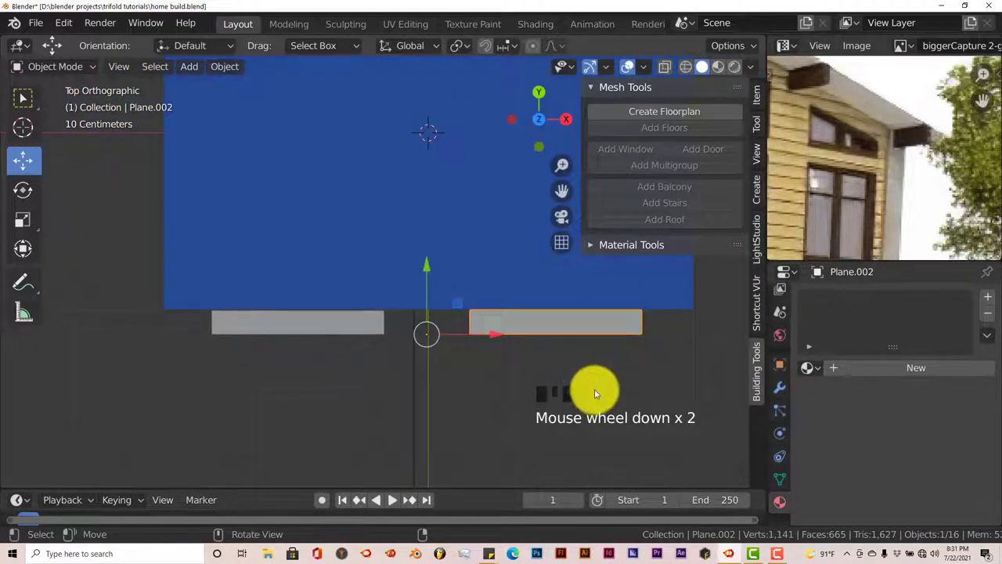
key("KP_7")
key("KP_1")
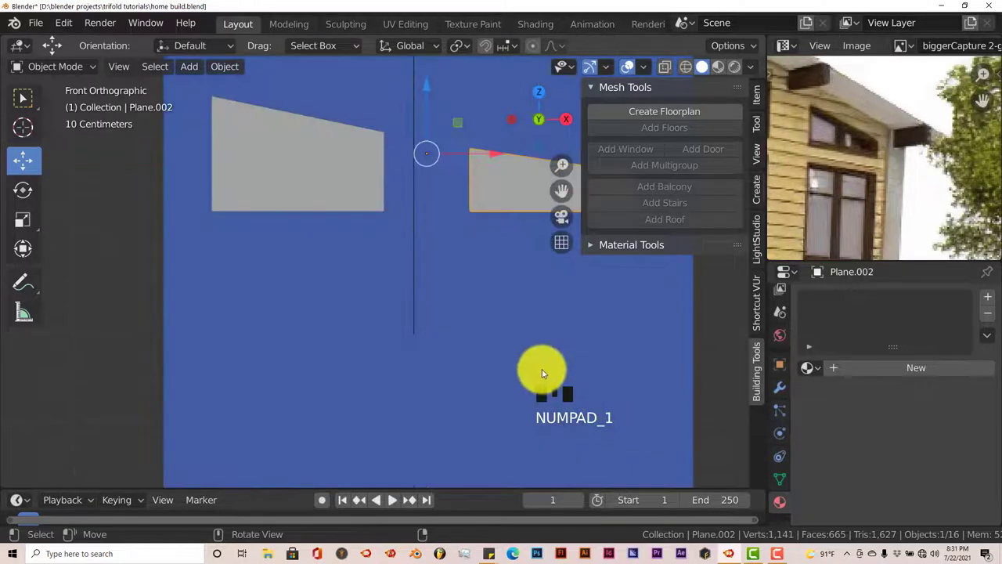
scroll(470, 365, "down", 1)
middle_click_drag(463, 354, 497, 405, "shift")
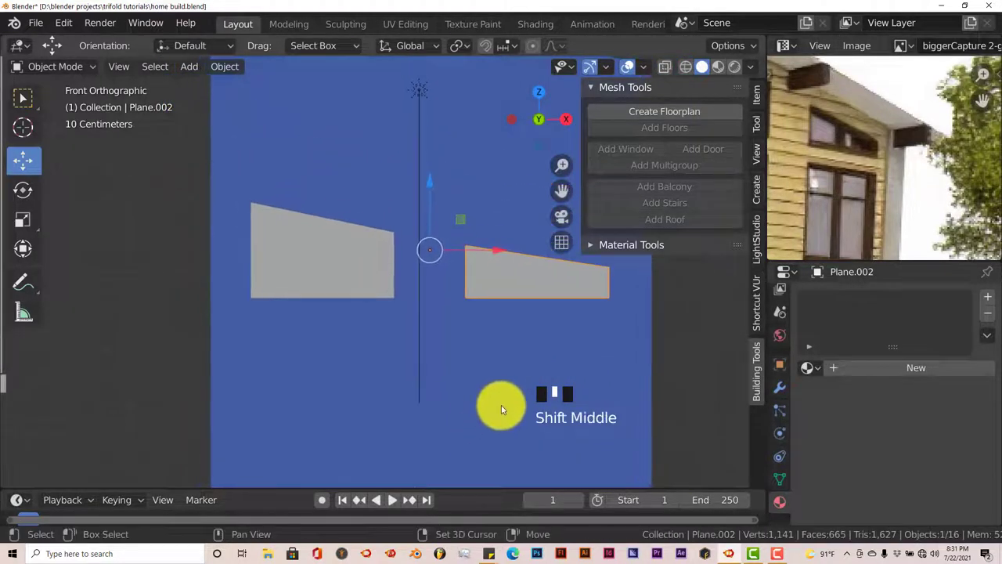
scroll(493, 326, "down", 2)
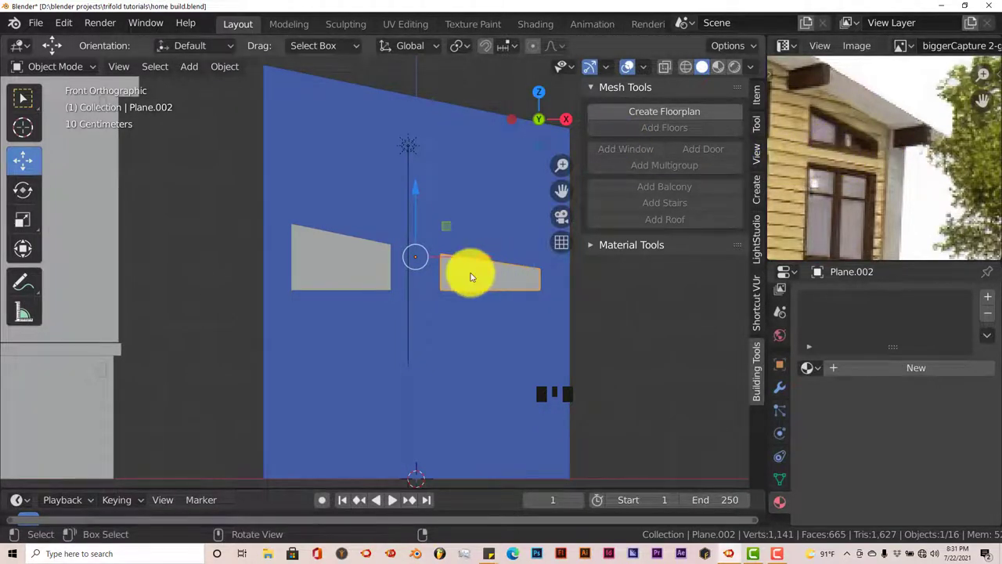
left_click(353, 280, "shift")
left_click_drag(413, 210, 407, 85)
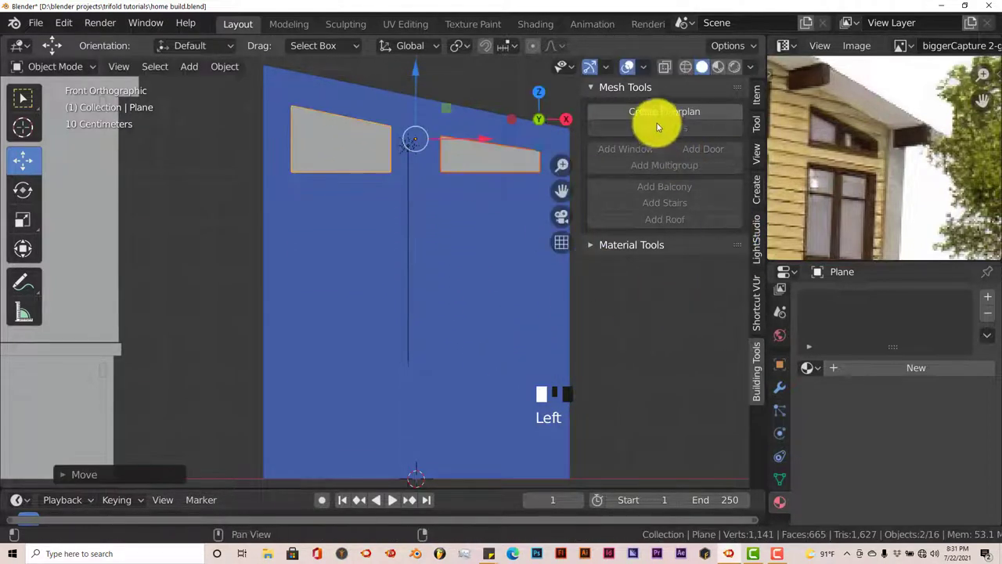
Switch to Rendered shading and compare both window blocks with the upper windows in the reference photo from several angles.
left_click(735, 67)
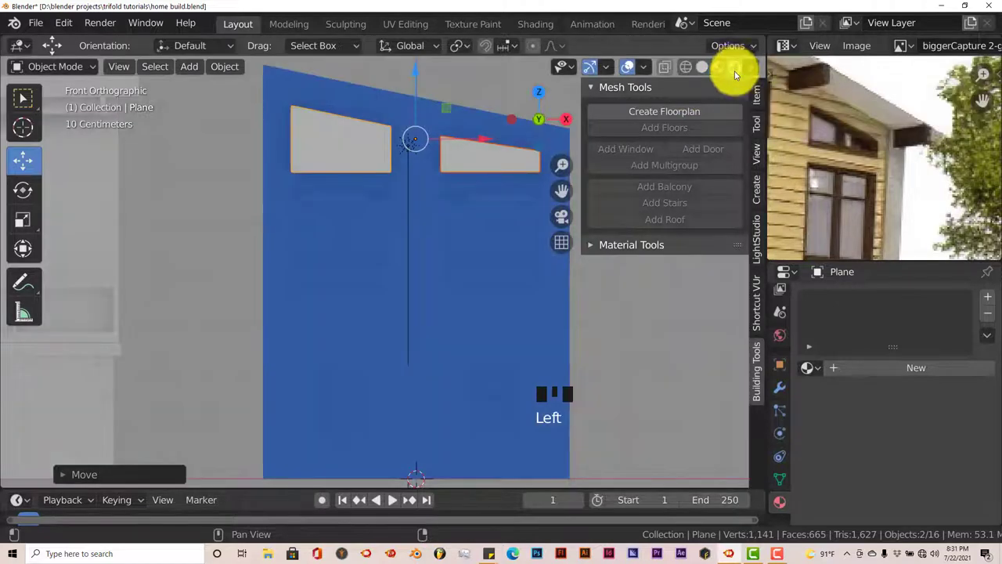
scroll(859, 219, "down", 1)
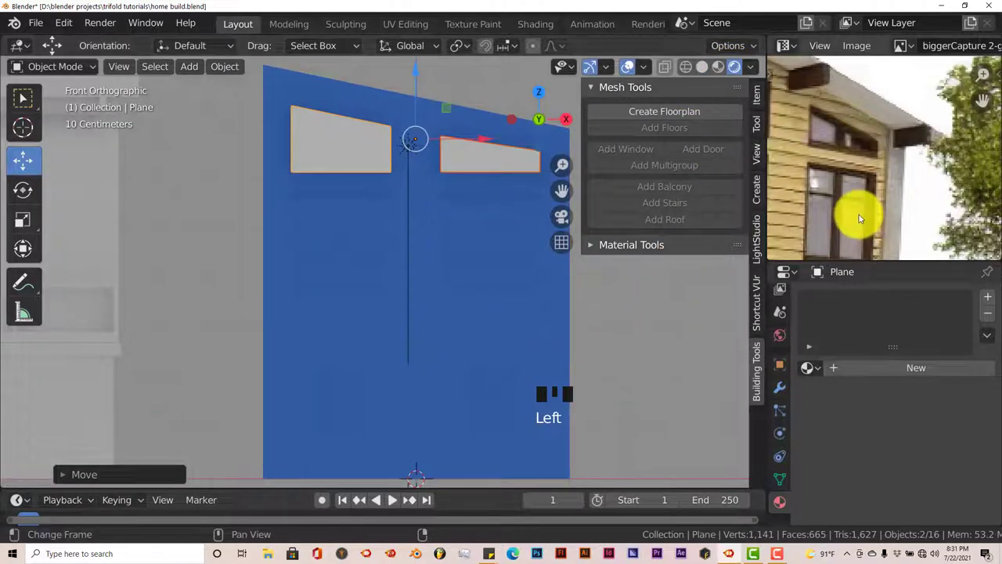
scroll(861, 210, "down", 2)
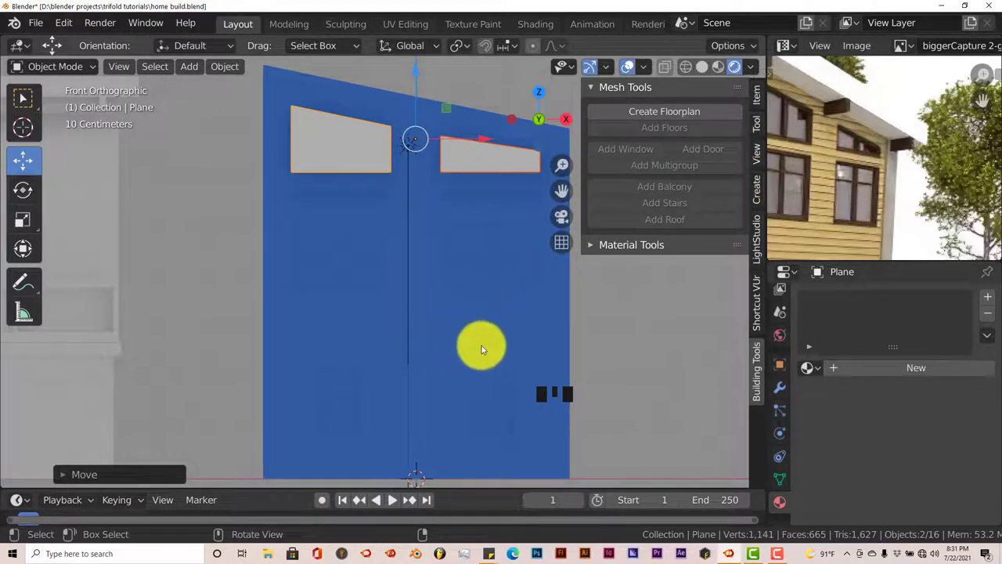
middle_click_drag(483, 363, 384, 296, "shift")
left_click(389, 317)
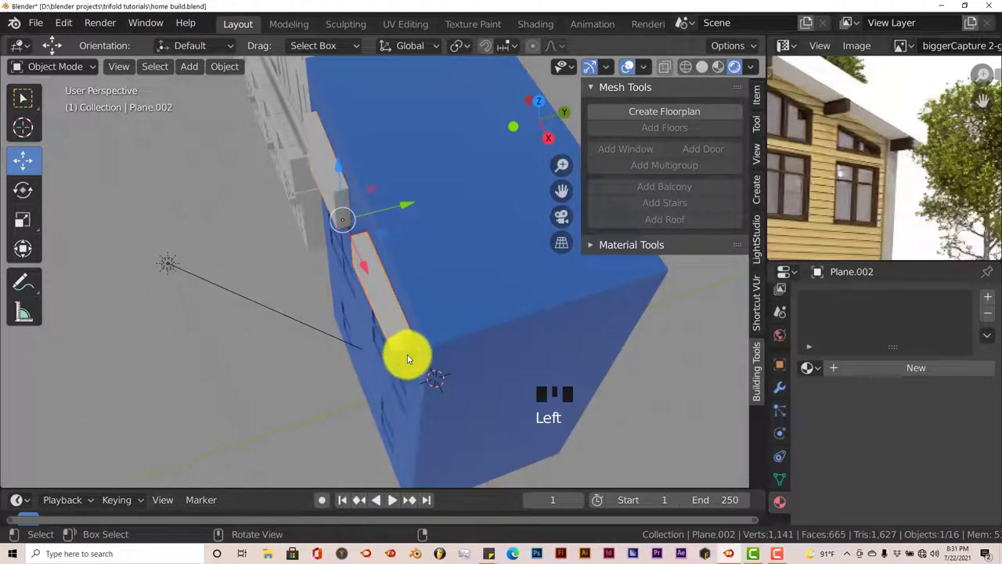
middle_click_drag(407, 352, 529, 345)
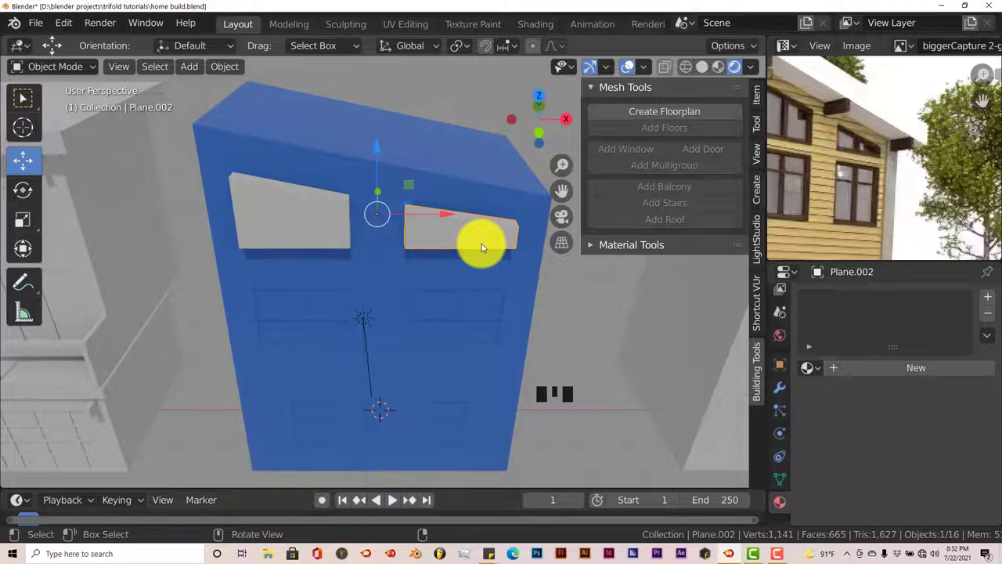
Add a Boolean modifier with the Difference operation to the blue building, using the smaller right window block as its object.
left_click(779, 386)
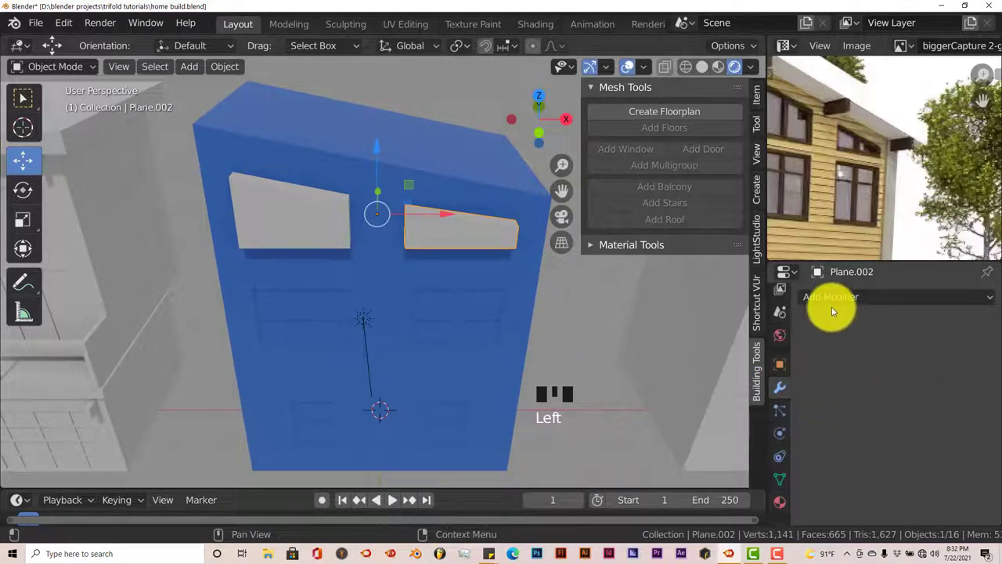
left_click(496, 202)
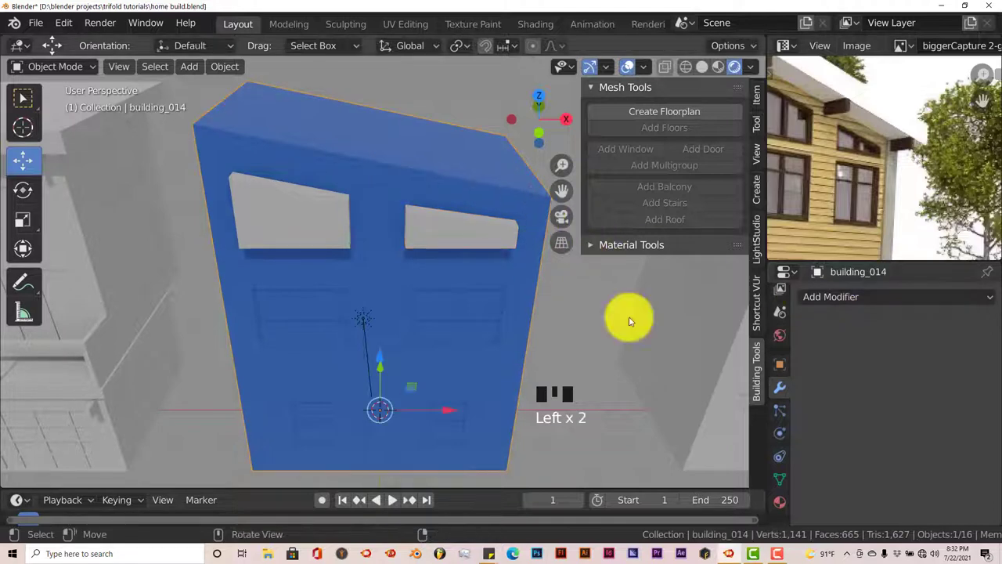
left_click(821, 303)
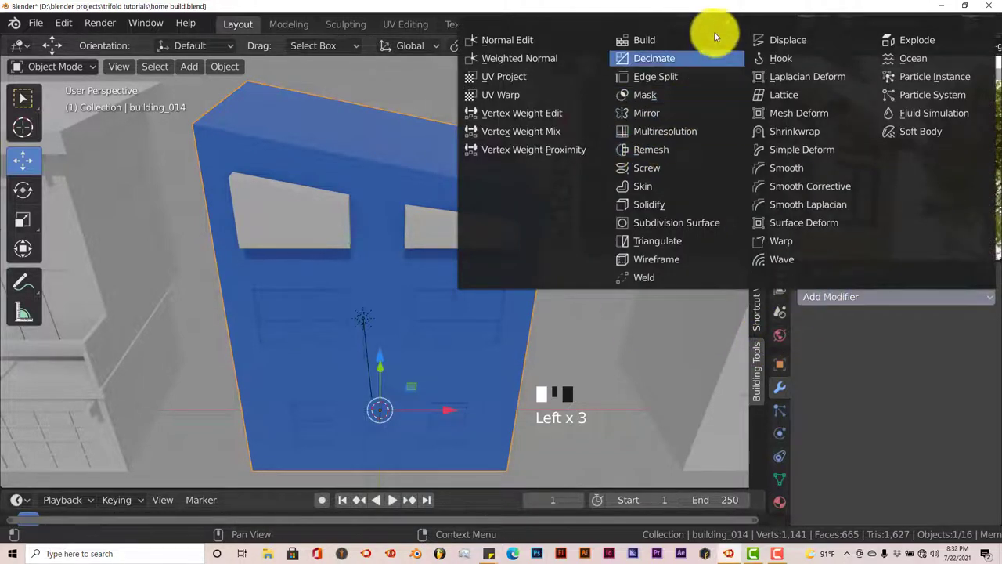
mouse_move(726, 22)
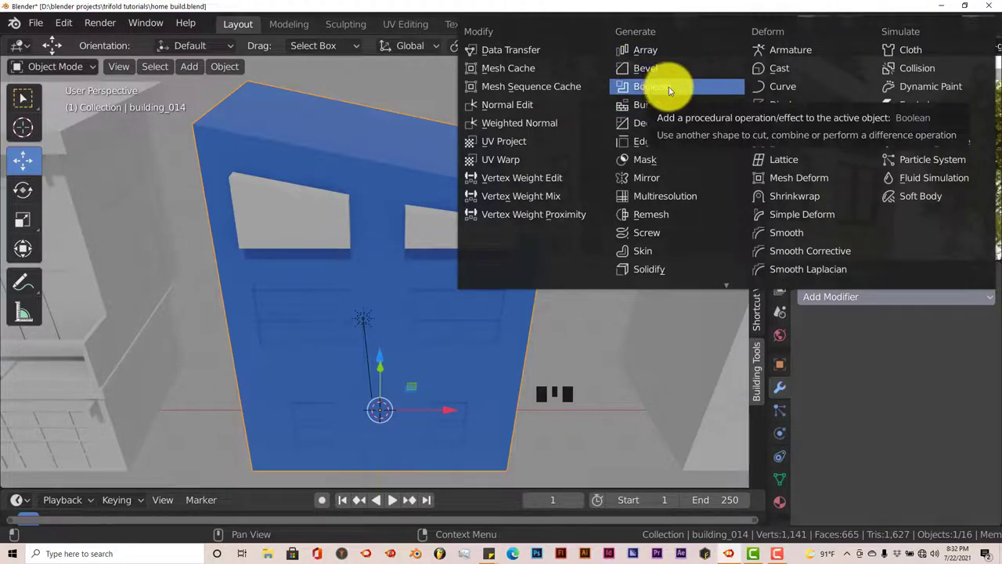
left_click(668, 87)
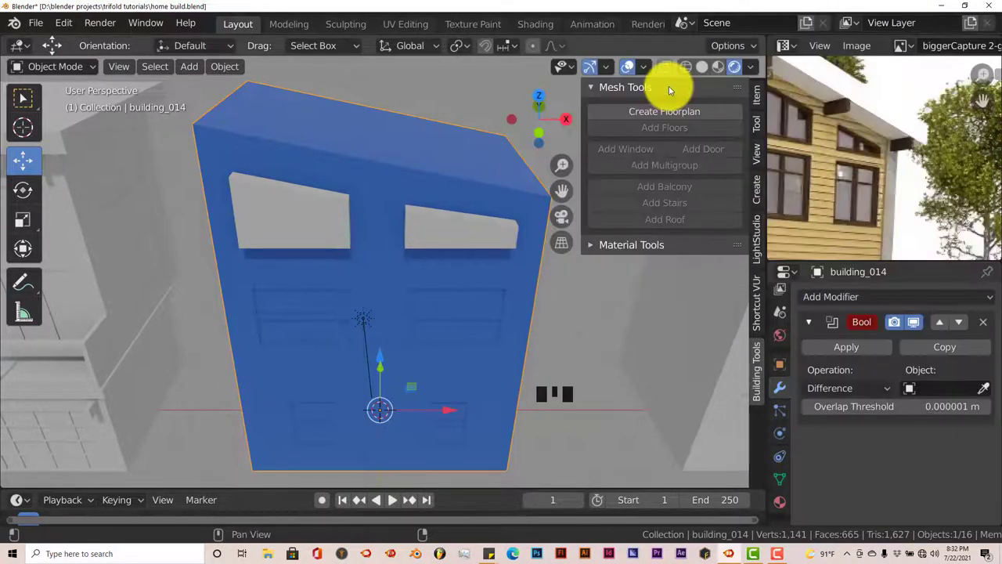
left_click(985, 389)
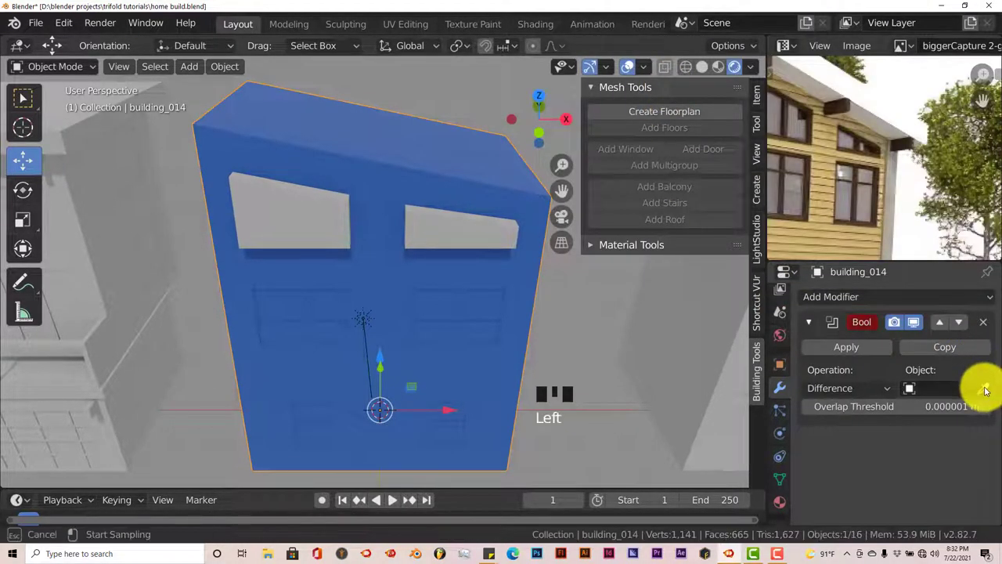
left_click(424, 220)
Push the smaller right window block about 0.23 m along Y into the front wall and apply the blue building's Boolean modifier.
middle_click_drag(467, 275, 433, 270)
left_click(430, 269)
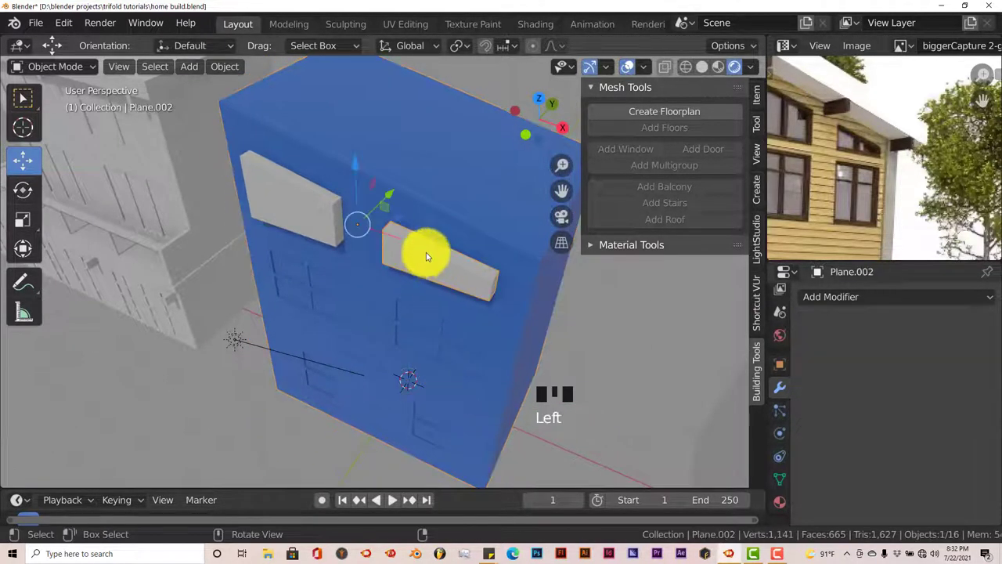
left_click_drag(384, 196, 397, 193)
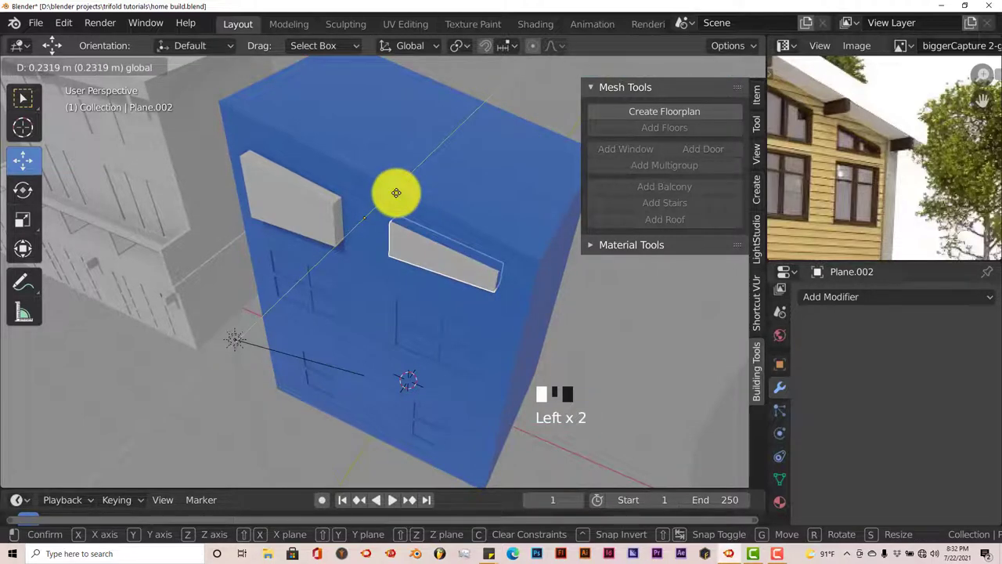
left_click(518, 320)
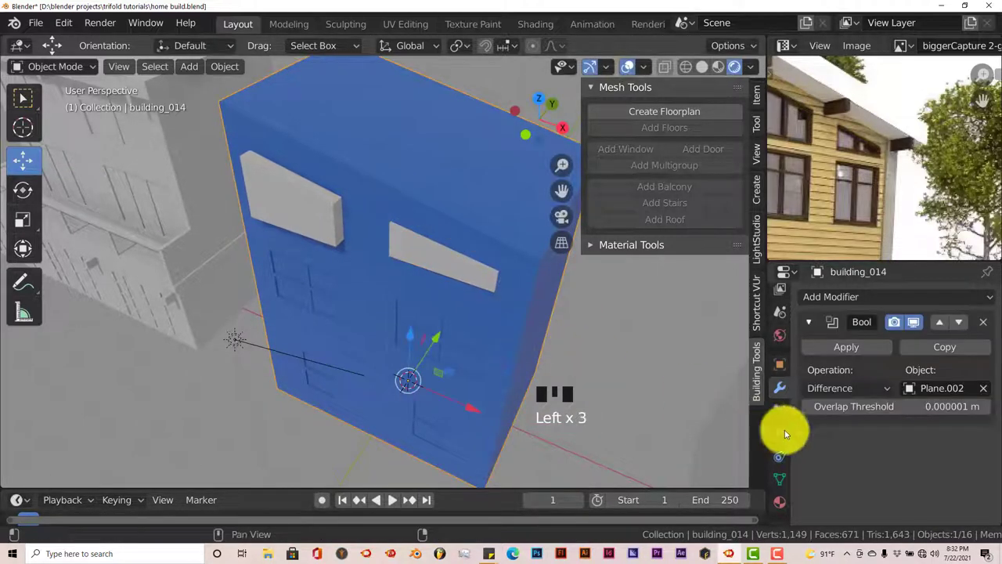
left_click(840, 347)
Move the smaller window block out of the wall and along X until it stands clear of the building's right side.
left_click(439, 270)
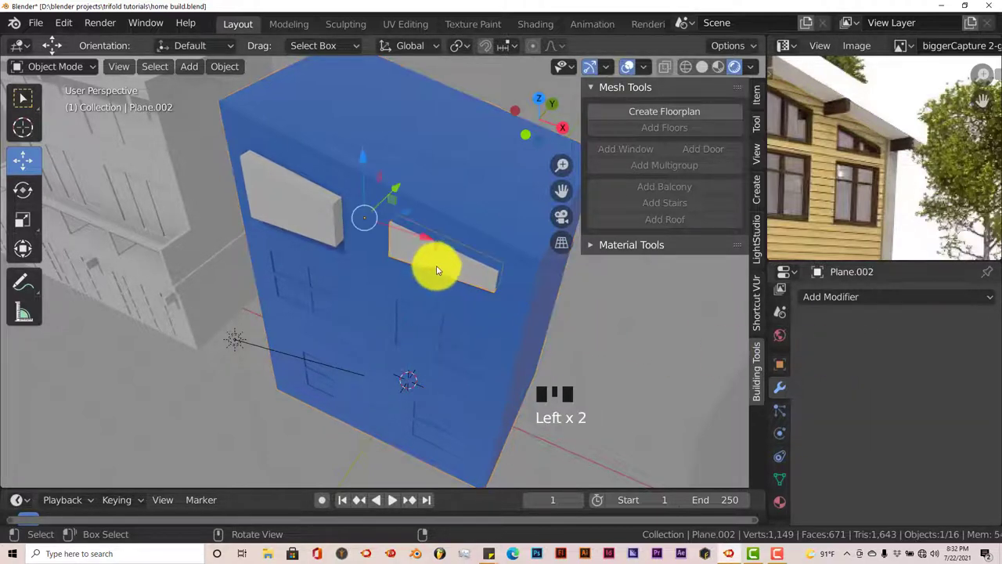
left_click_drag(391, 185, 447, 287)
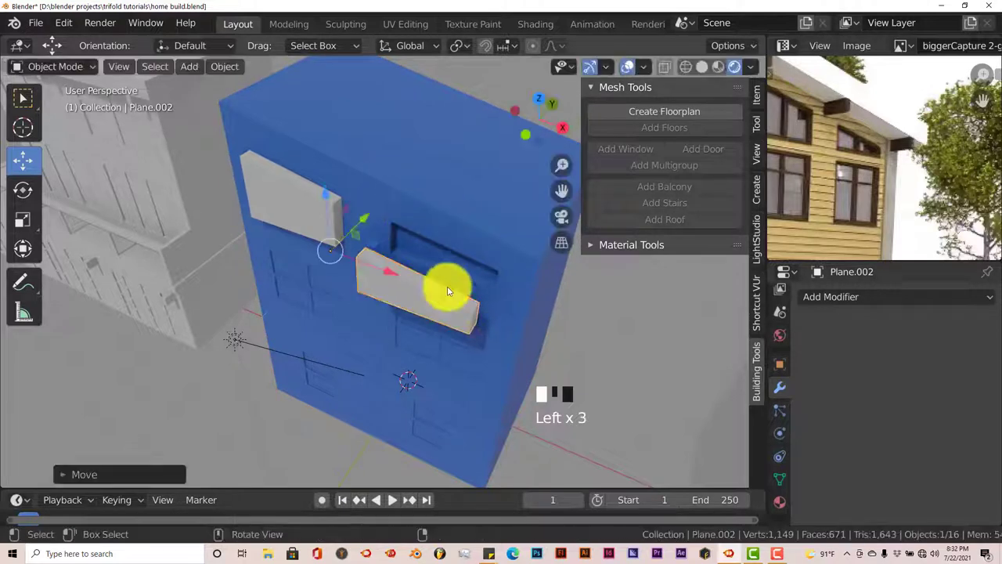
middle_click_drag(458, 342, 447, 290)
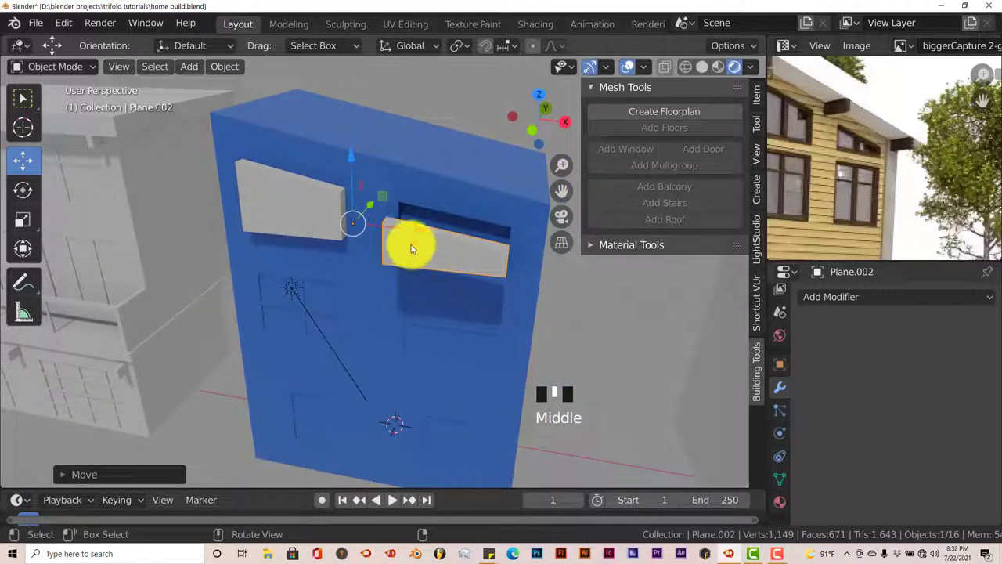
left_click_drag(415, 235, 571, 298)
Check the sloped opening cut into the facade from several angles and select the larger left window block.
middle_click_drag(424, 321, 382, 274)
middle_click_drag(369, 320, 418, 306)
scroll(449, 275, "up", 2)
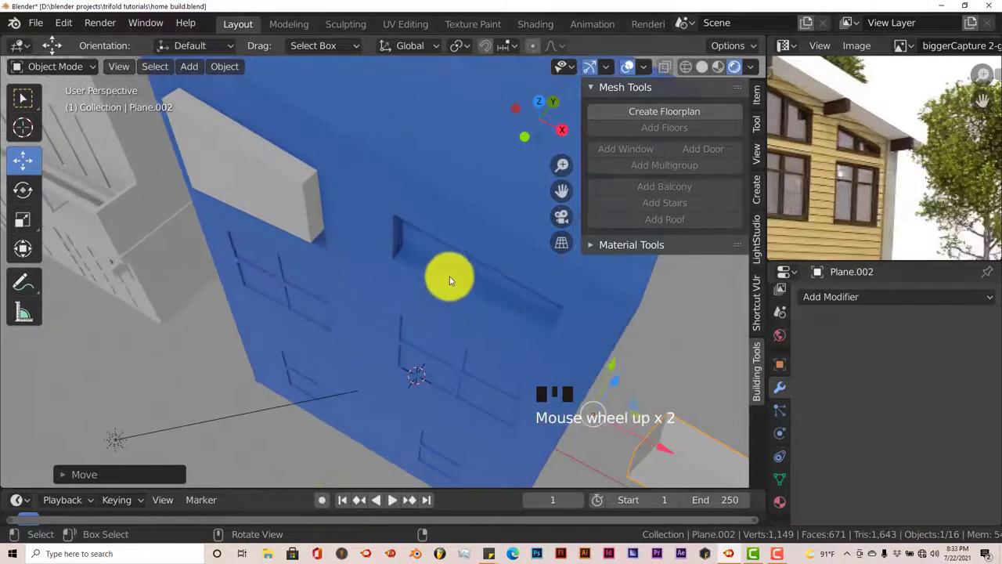
mouse_move(449, 275)
middle_mouse_down()
mouse_move(456, 250)
mouse_move(453, 265)
middle_mouse_up()
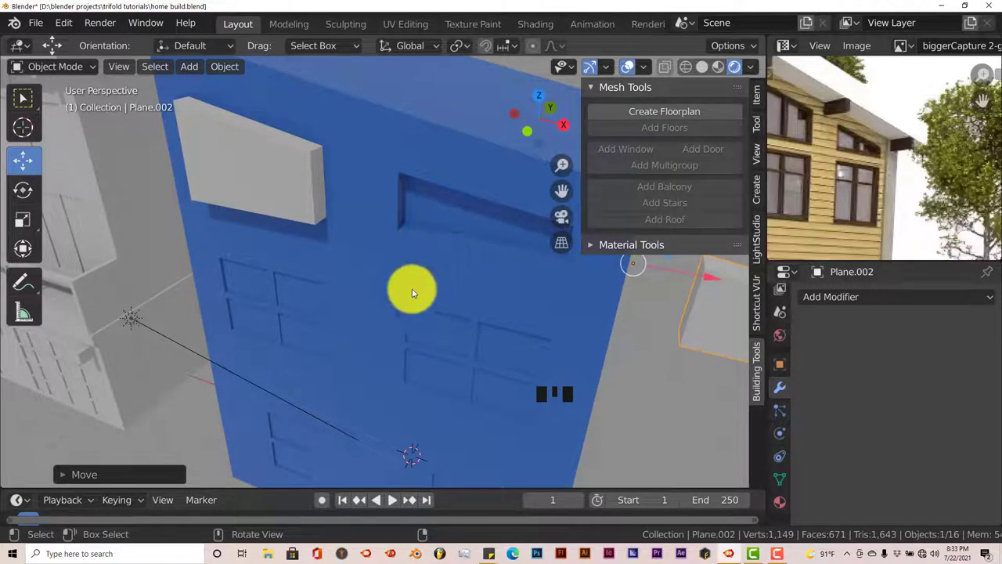
middle_click_drag(402, 314, 434, 259)
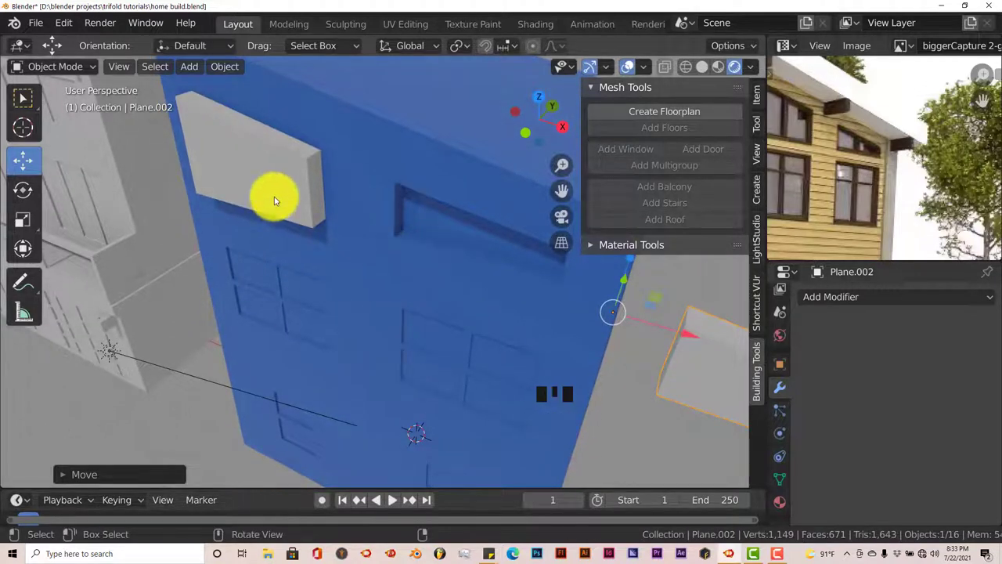
left_click(283, 227)
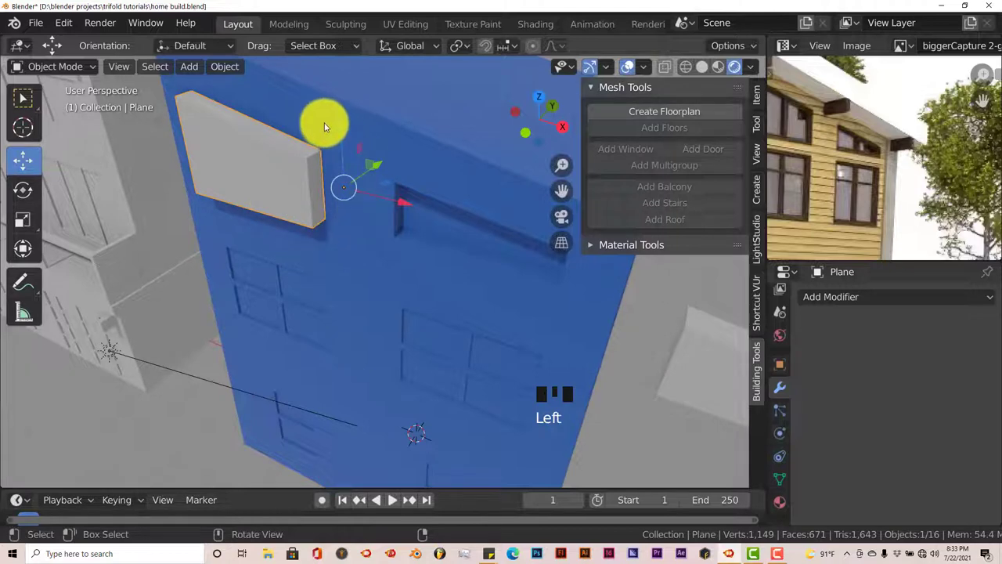
Move the tapered window cutter block slightly along Y so it sits into the front wall at the upper-left opening.
left_click(324, 124)
left_click(300, 198)
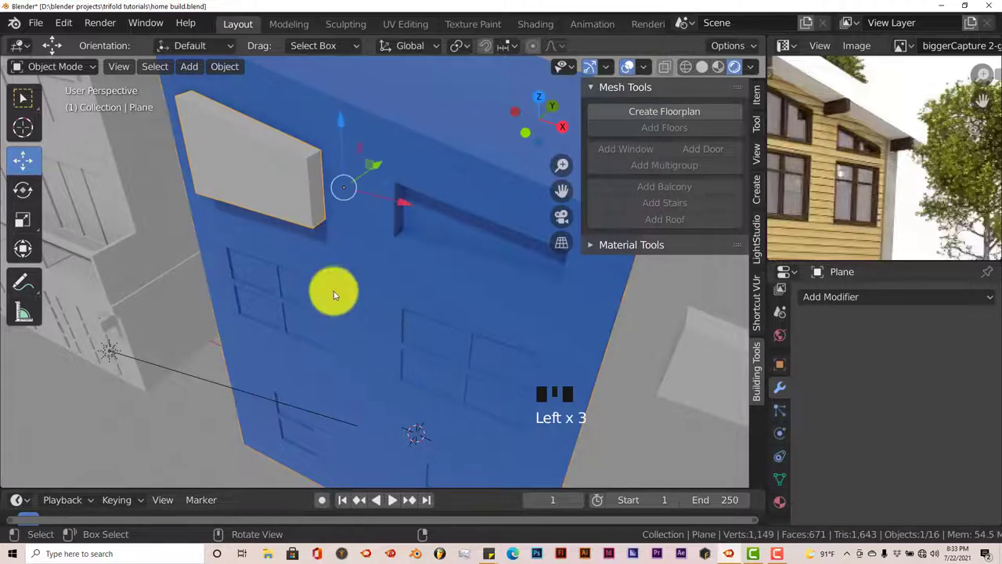
middle_click_drag(403, 306, 376, 324)
left_click_drag(380, 193, 387, 227)
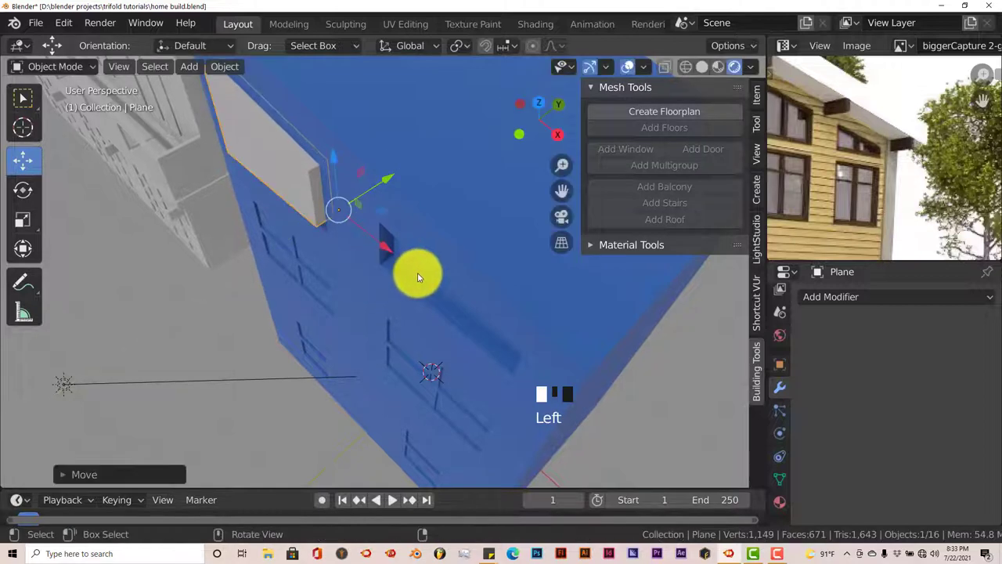
middle_click_drag(515, 394, 473, 303)
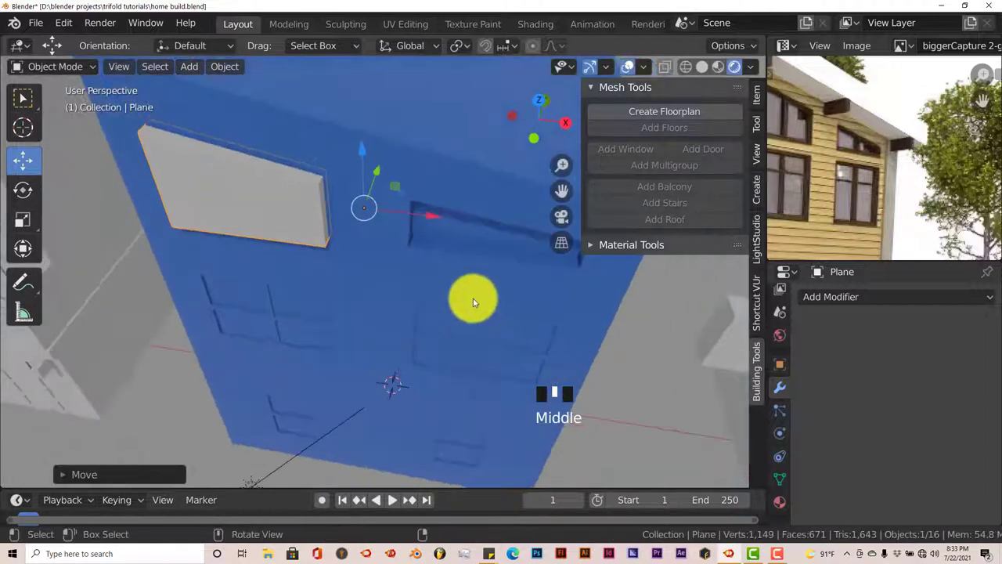
Add a Boolean modifier in Difference mode to the building with the cutter block Plane as its object, and apply it.
left_click(384, 285)
left_click(834, 300)
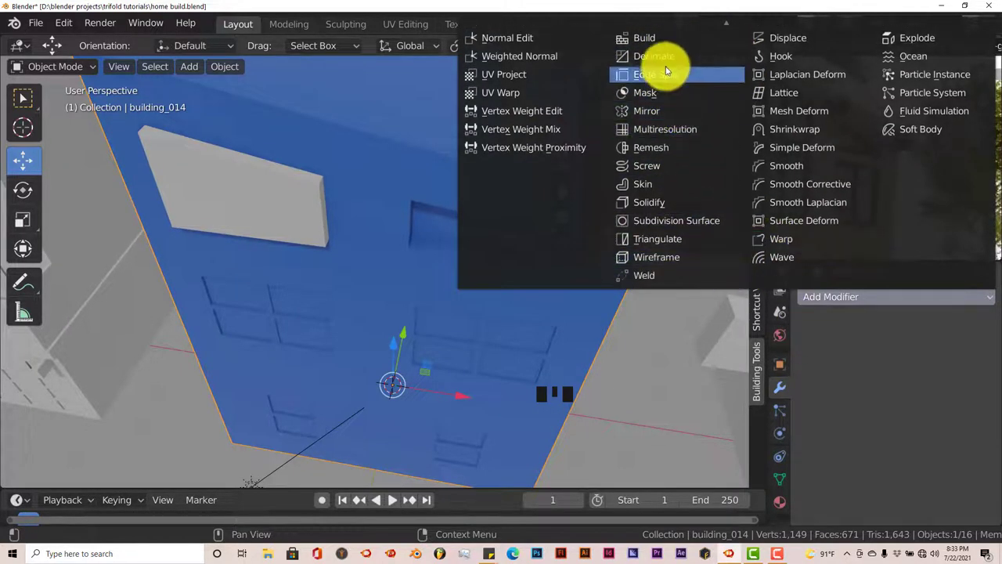
scroll(654, 37, "up", 1)
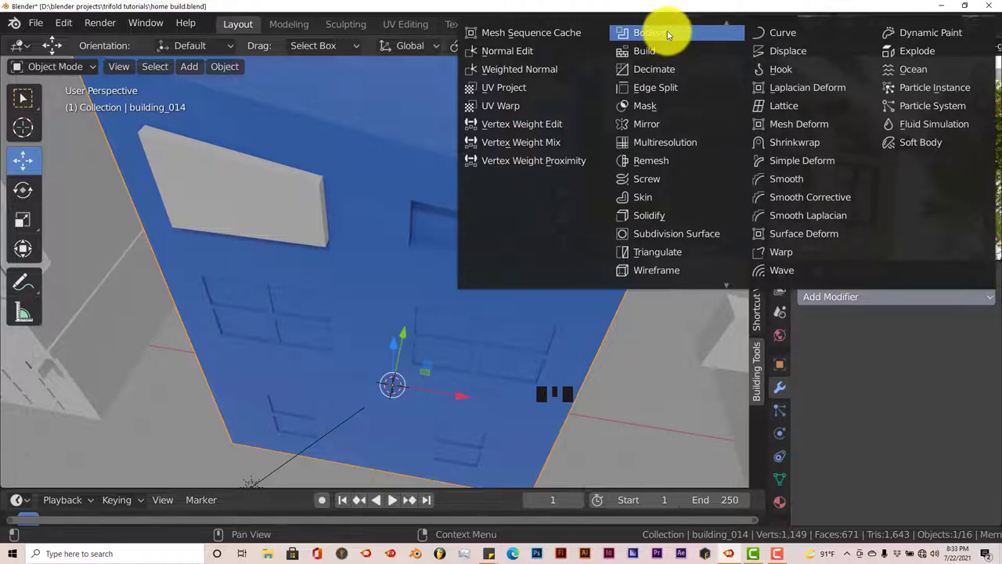
left_click(666, 32)
left_click(985, 389)
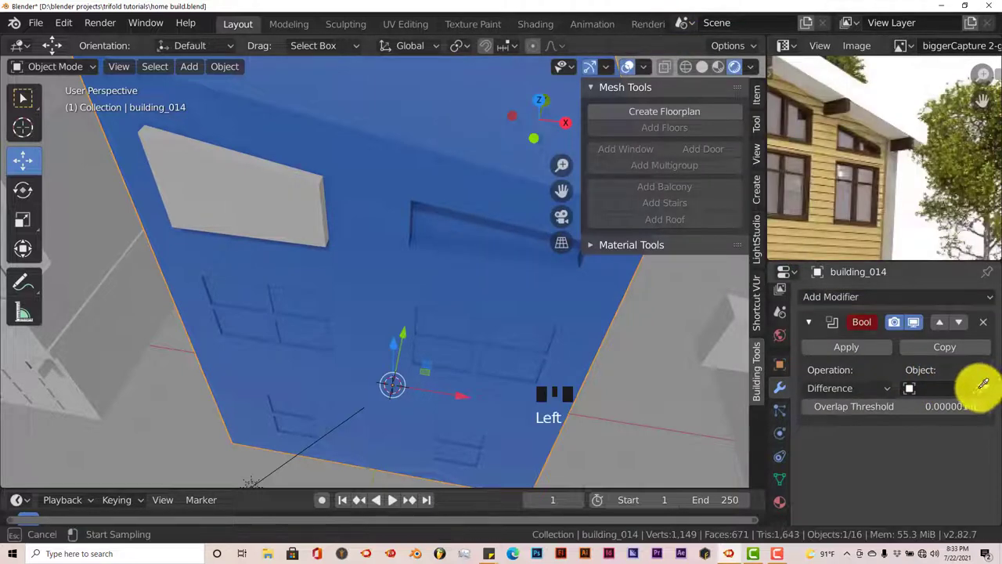
left_click(231, 197)
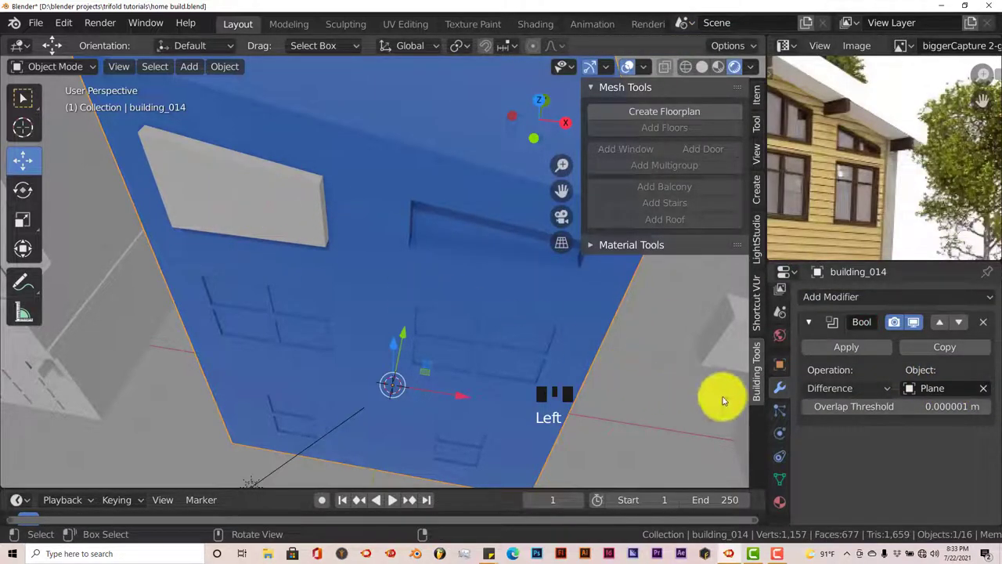
left_click(839, 346)
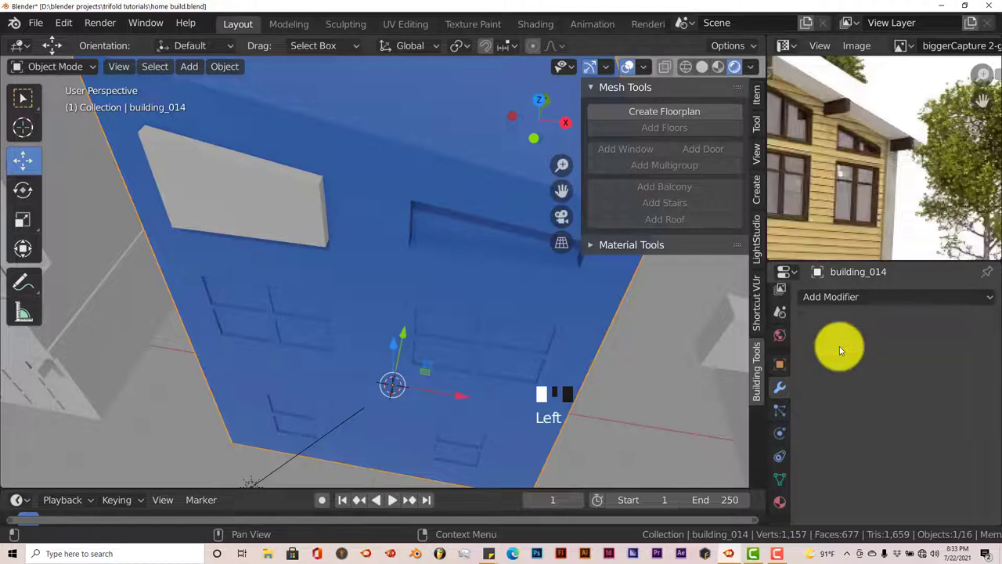
Move the cutter block Plane out of the wall and away from the new upper-left window recess.
left_click(284, 221)
middle_click_drag(302, 246, 364, 210)
left_click_drag(364, 210, 324, 321)
middle_click_drag(324, 320, 395, 267)
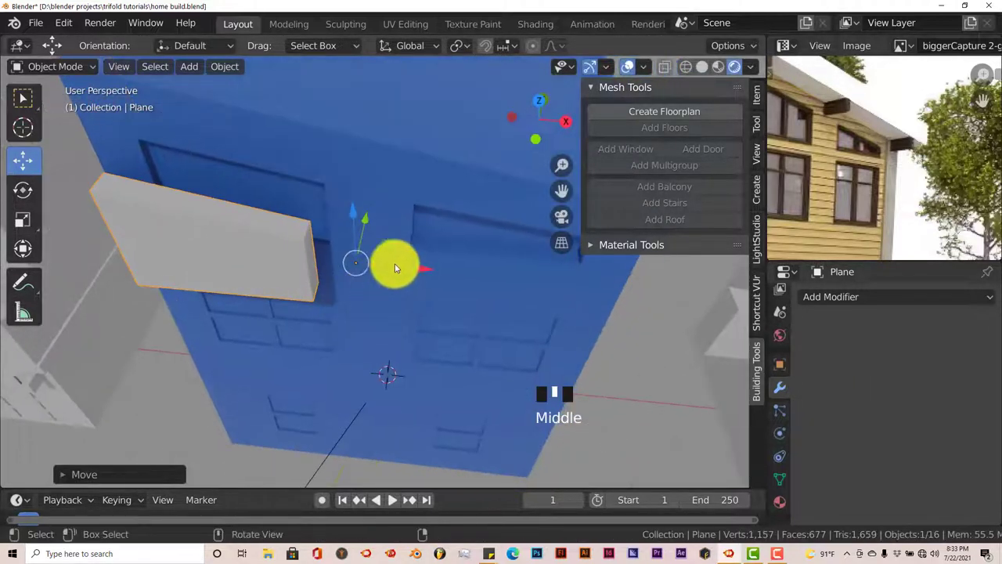
left_click_drag(396, 267, 506, 352)
mouse_move(506, 351)
middle_mouse_down()
mouse_move(496, 351)
mouse_move(580, 316)
mouse_move(595, 336)
mouse_move(530, 358)
mouse_move(506, 353)
middle_mouse_up()
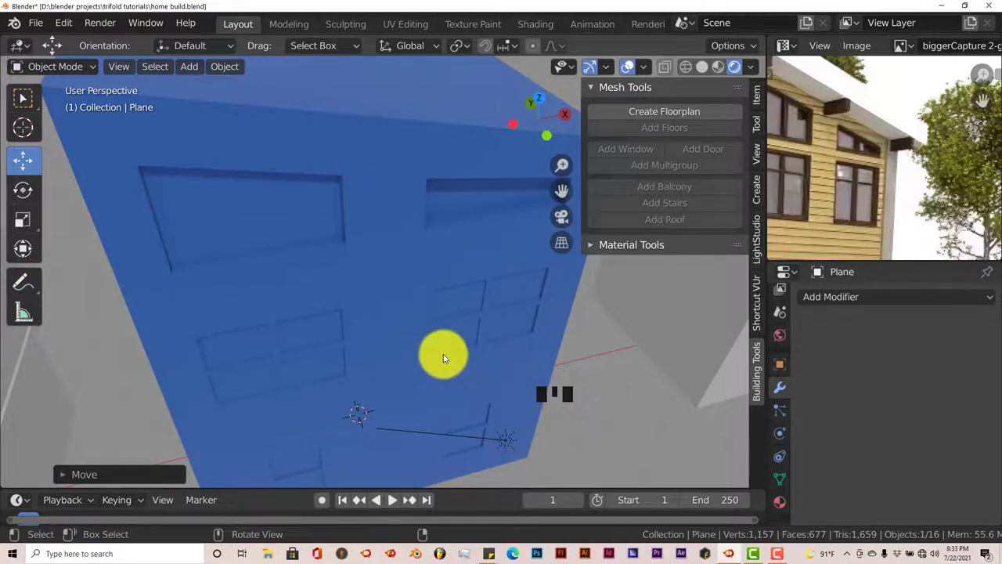
In Edit Mode on the building, shift the recessed face of the larger upper window slightly along its depth.
key("KP_1")
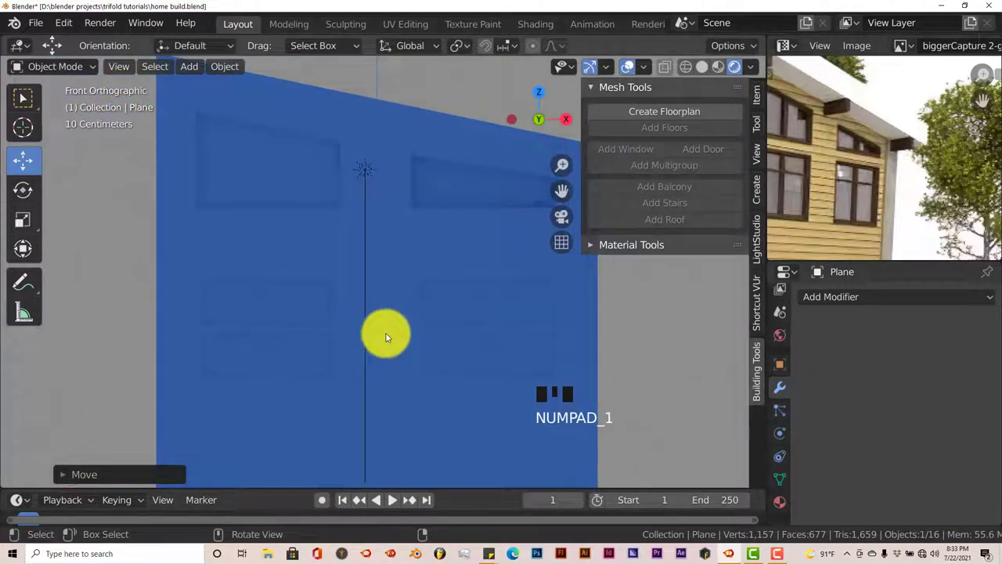
scroll(877, 209, "down", 2)
scroll(282, 338, "up", 1)
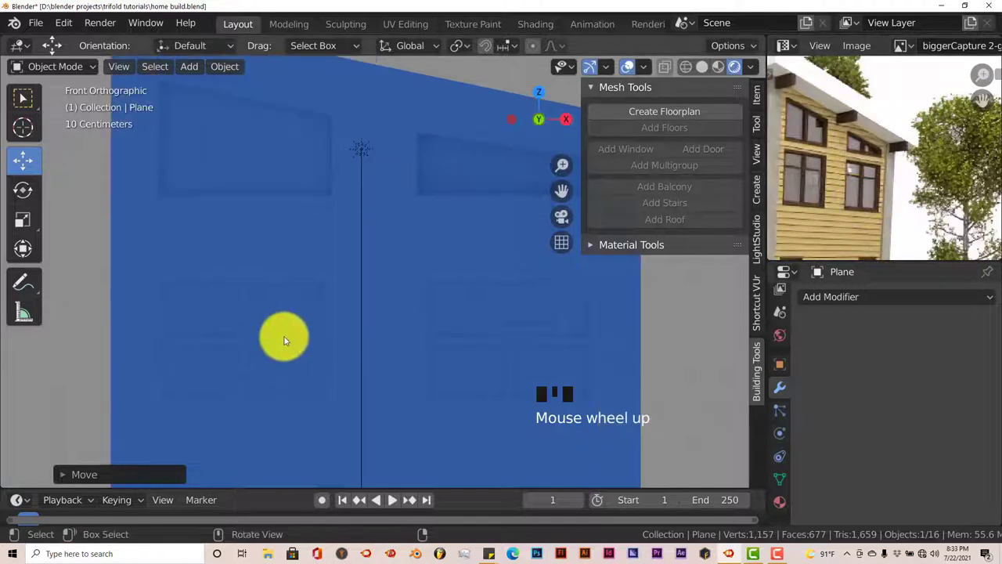
middle_click_drag(288, 340, 356, 454, "shift")
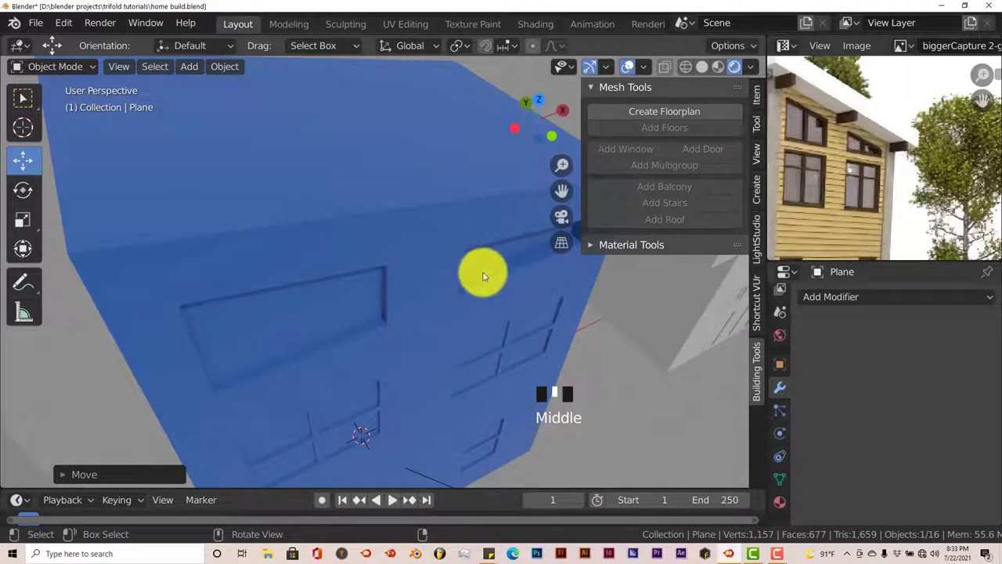
left_click(332, 237)
key("Tab")
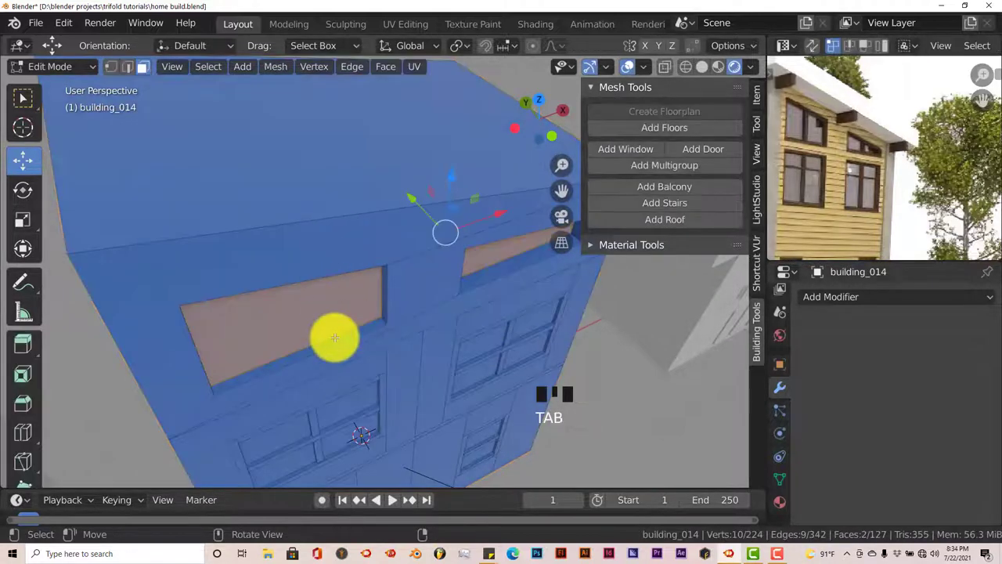
middle_click_drag(329, 334, 290, 287)
left_click(289, 287)
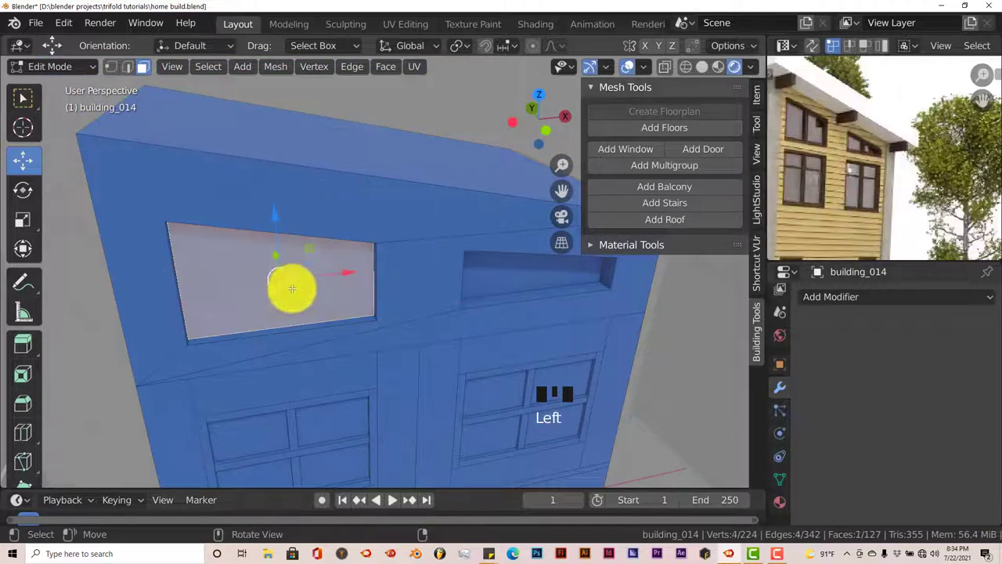
middle_click_drag(295, 322, 274, 263)
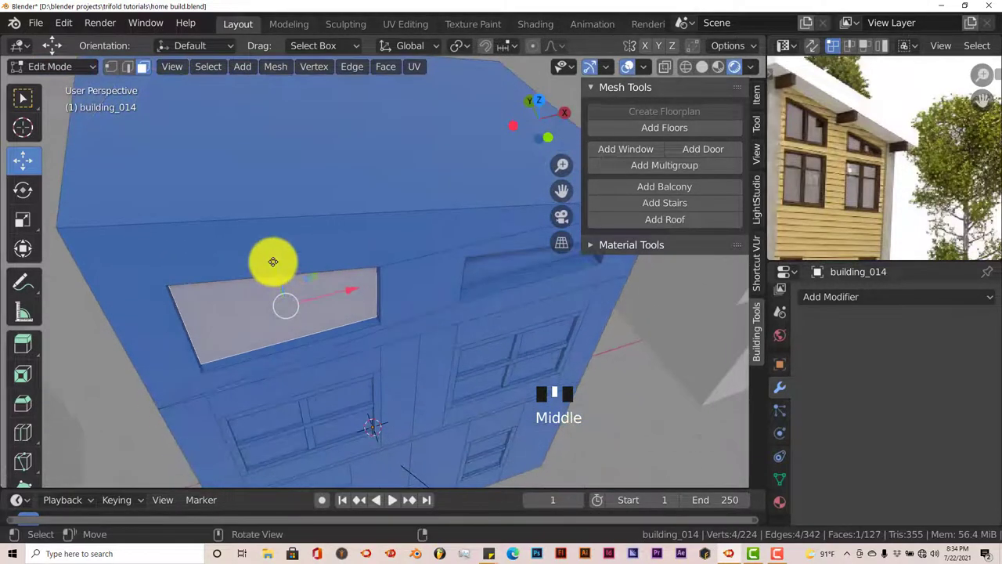
left_click_drag(273, 262, 271, 264)
Shift the recessed face of the smaller upper window slightly along Y and return to Object Mode.
left_click(493, 271)
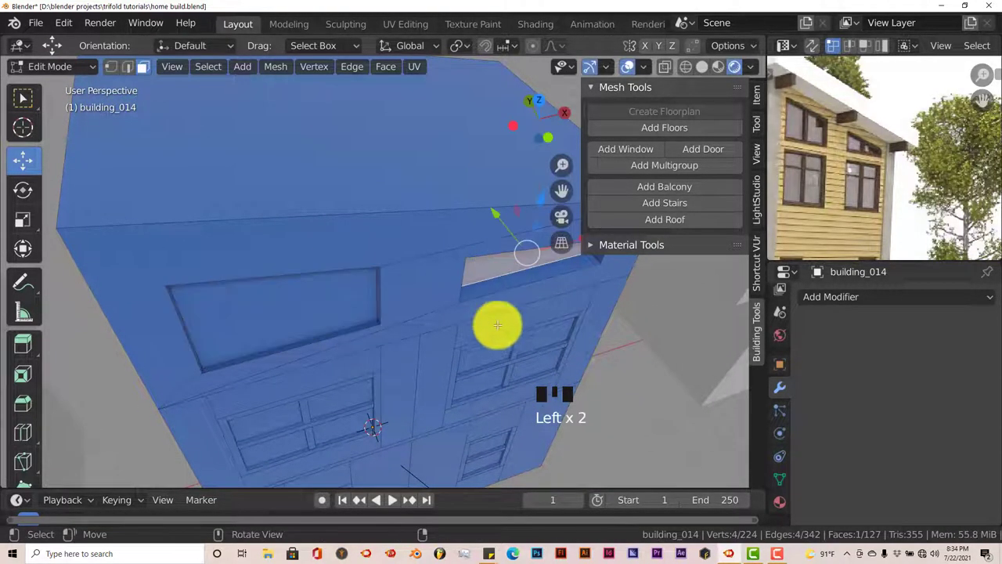
middle_click_drag(498, 325, 492, 259)
left_click_drag(509, 227, 510, 239)
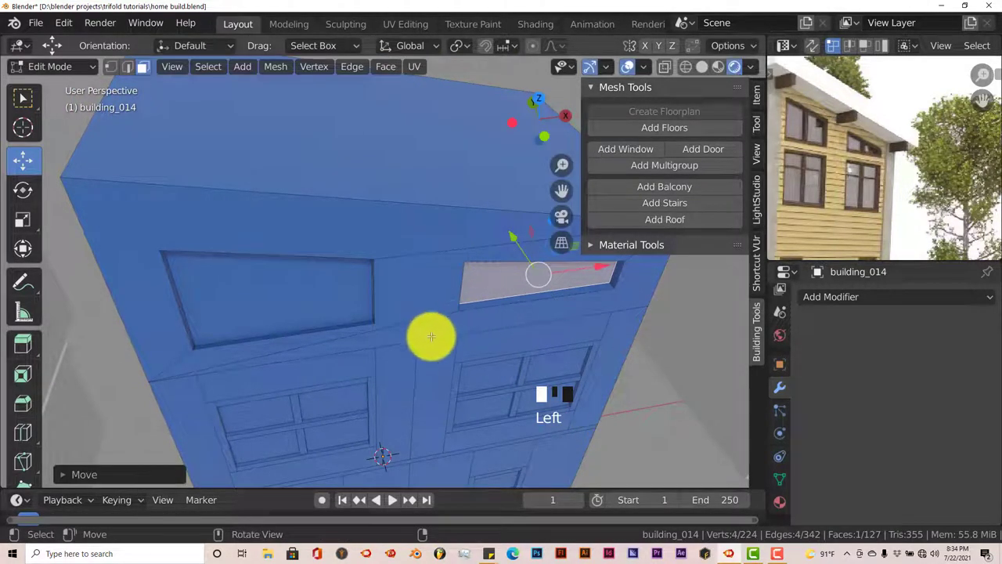
scroll(431, 337, "down", 1)
key("Tab")
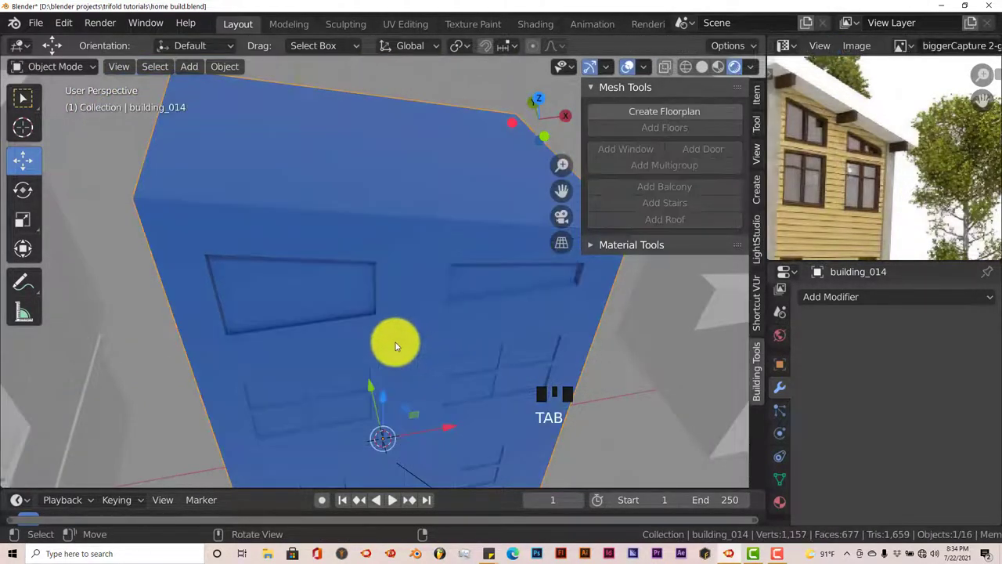
Examine the building's upper window recesses, side wall and sloped top from several angles.
scroll(376, 352, "down", 2)
middle_click_drag(365, 365, 320, 333)
scroll(394, 398, "up", 2)
key("Tab")
key("Tab")
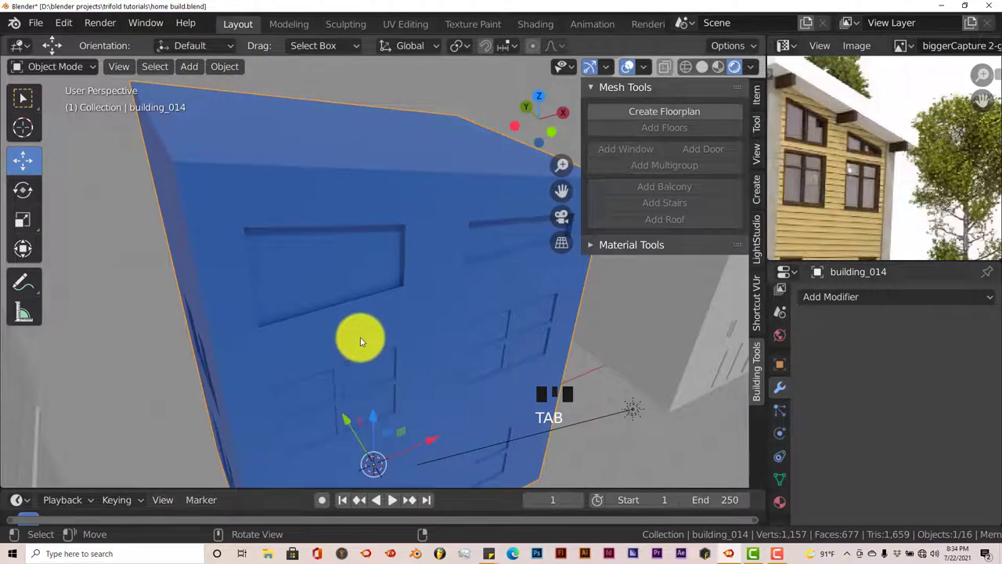
middle_click_drag(340, 263, 321, 282)
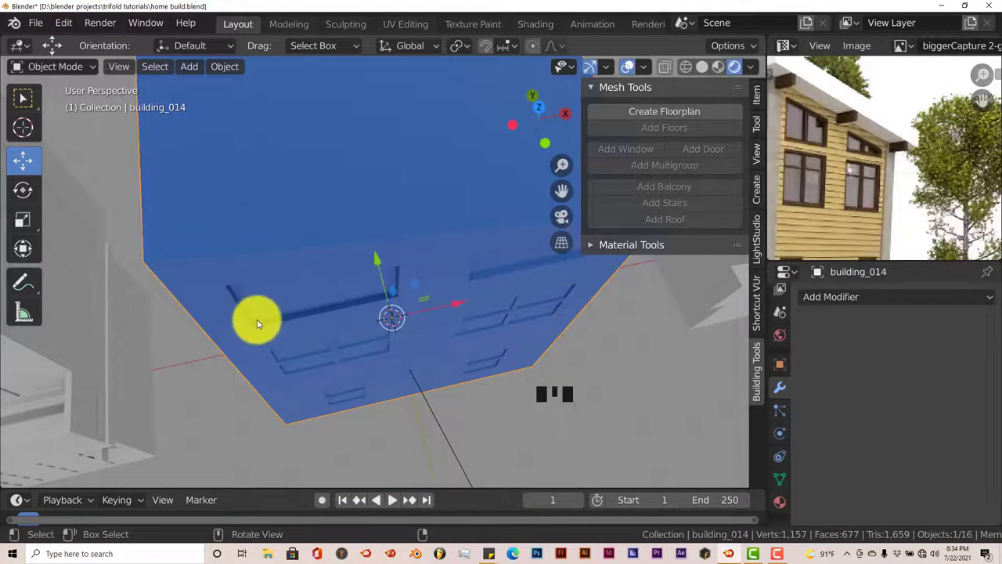
middle_click_drag(253, 320, 293, 266)
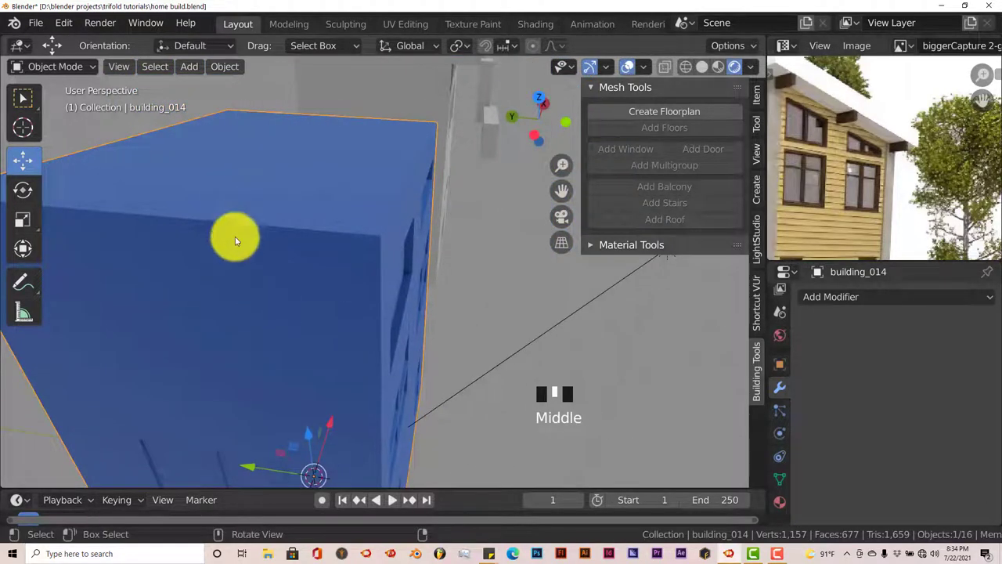
middle_click_drag(290, 169, 262, 190)
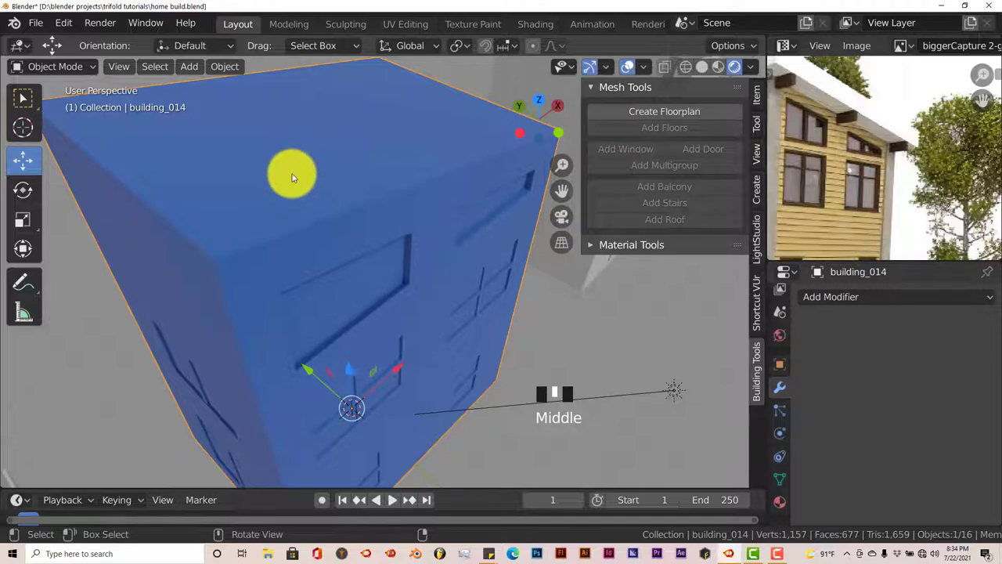
Duplicate the building's sloped top face in place and raise the copy slightly above the walls.
key("Tab")
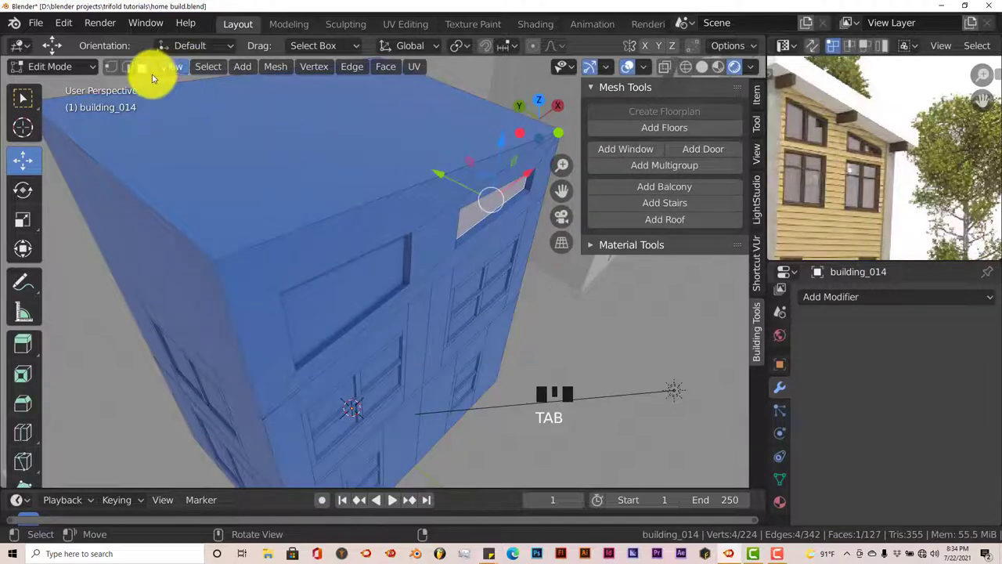
left_click(296, 173)
middle_click_drag(324, 271, 268, 240)
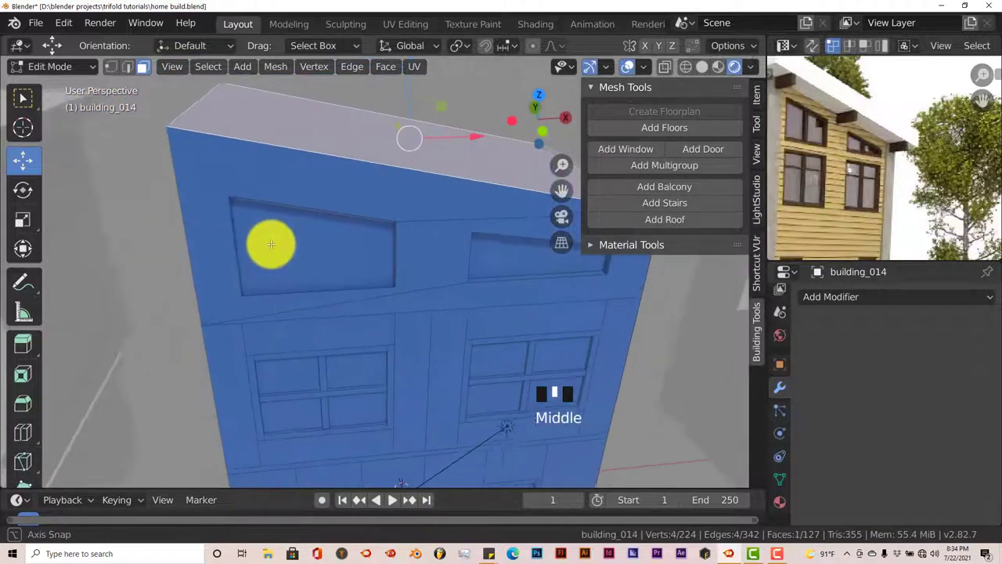
key("shift+d")
right_click(372, 272)
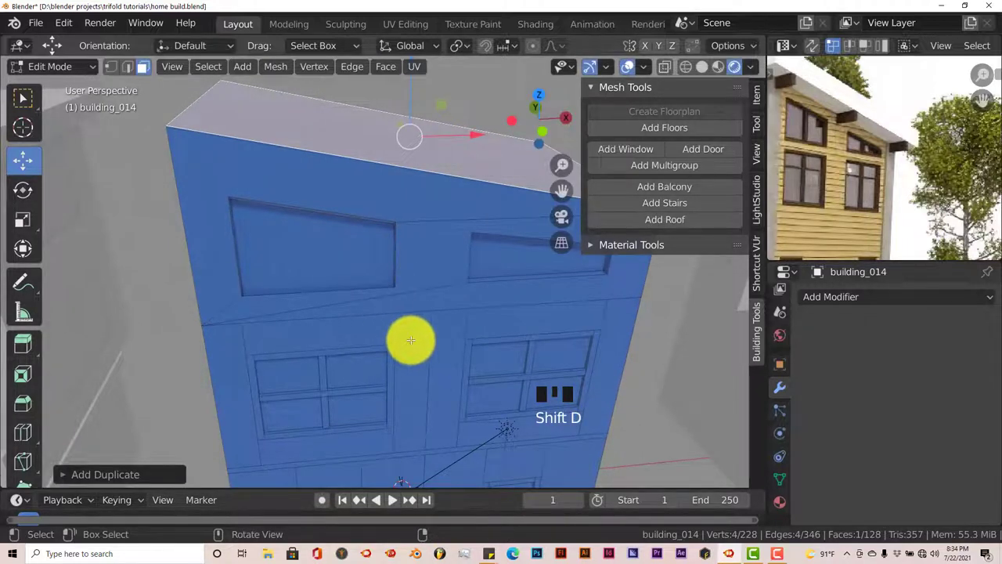
middle_click_drag(411, 339, 420, 242, "shift")
left_click_drag(384, 134, 381, 117)
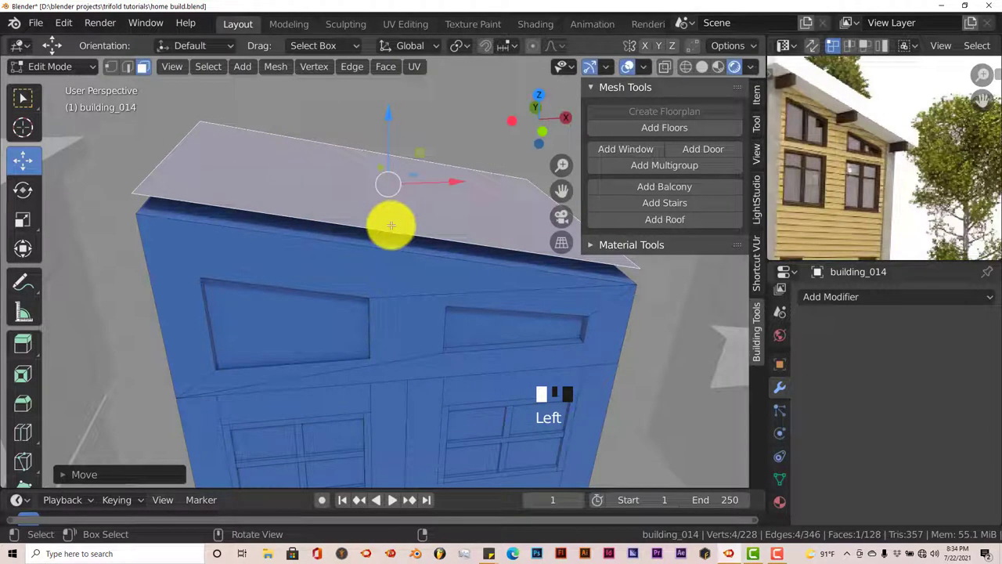
Scale up the duplicated roof face in two small increments so it overhangs the walls on all sides.
key("s")
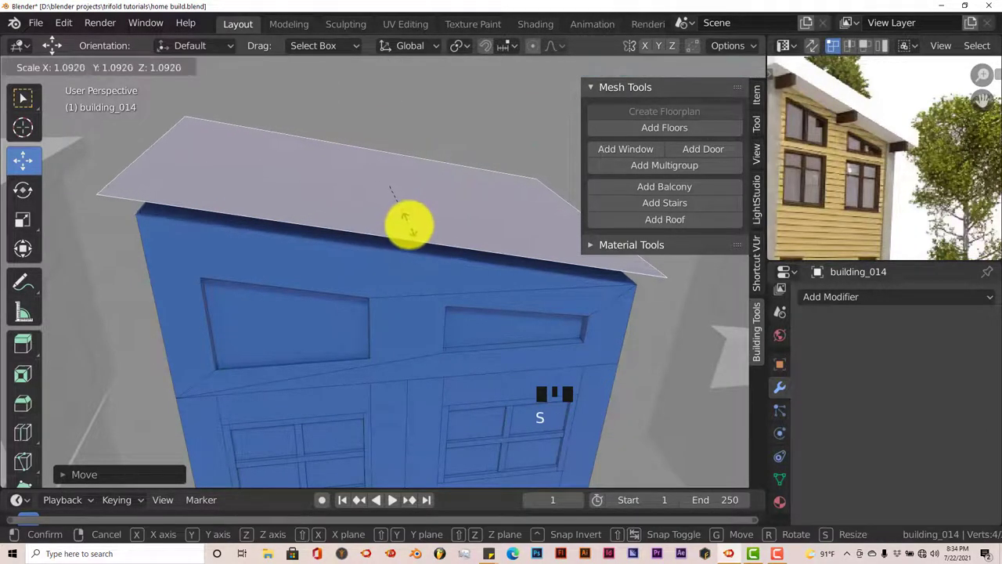
left_click(406, 223)
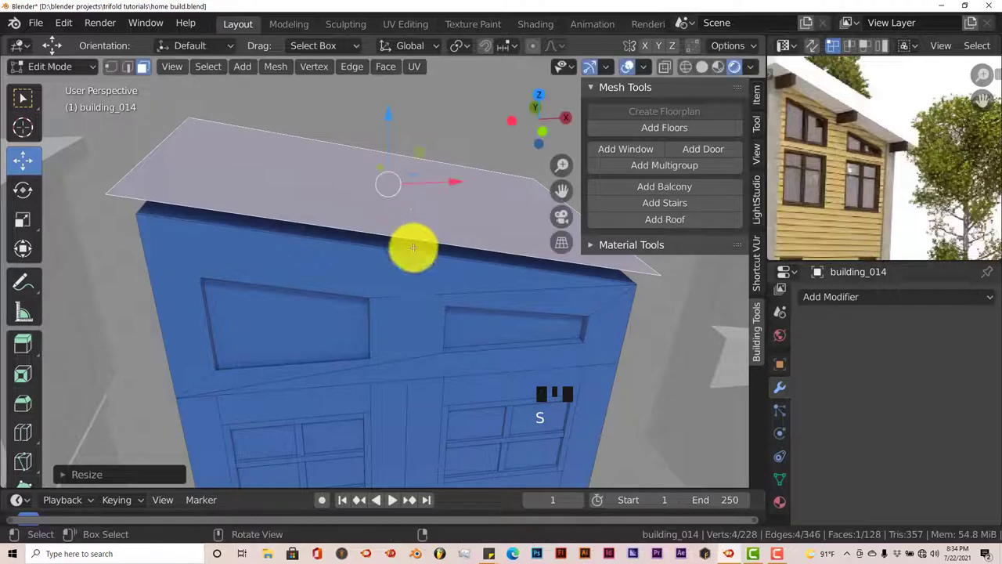
key("s")
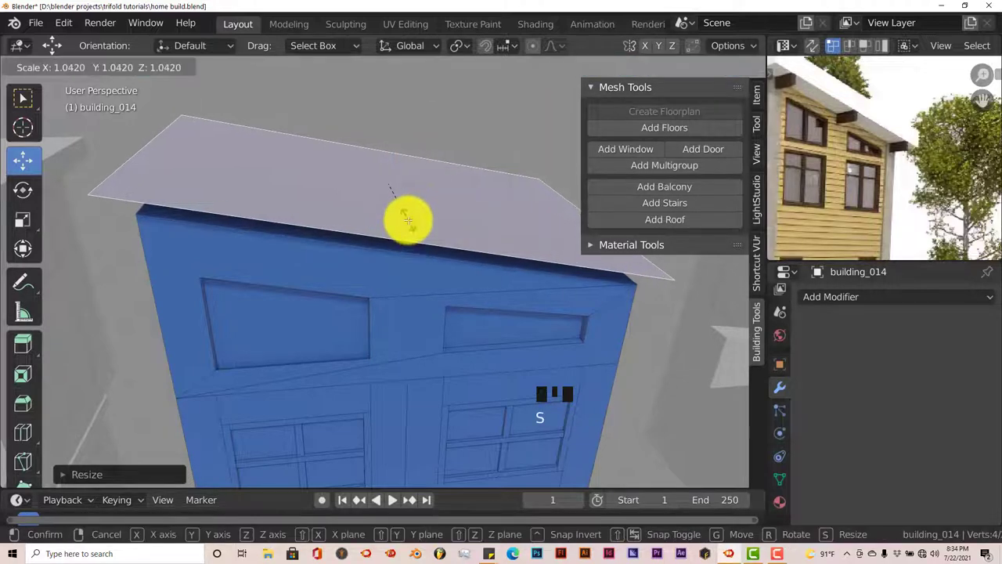
left_click(408, 235)
middle_click_drag(409, 271, 418, 241)
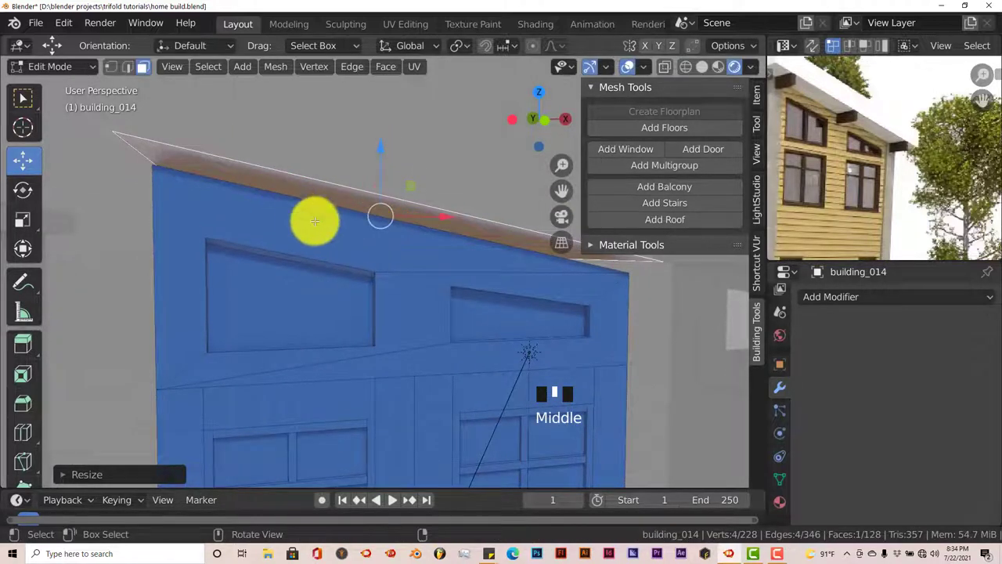
middle_click_drag(314, 220, 331, 255)
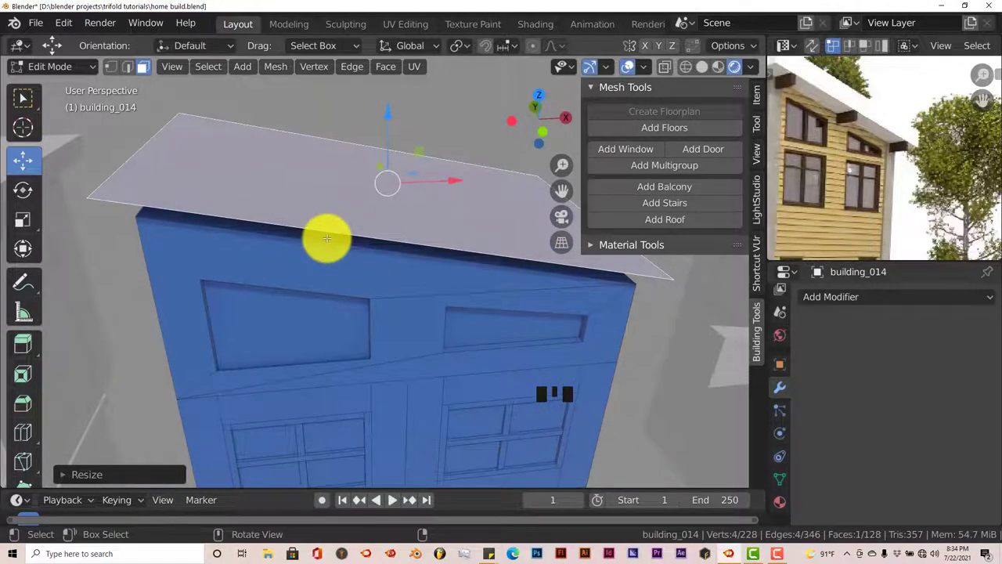
key("Tab")
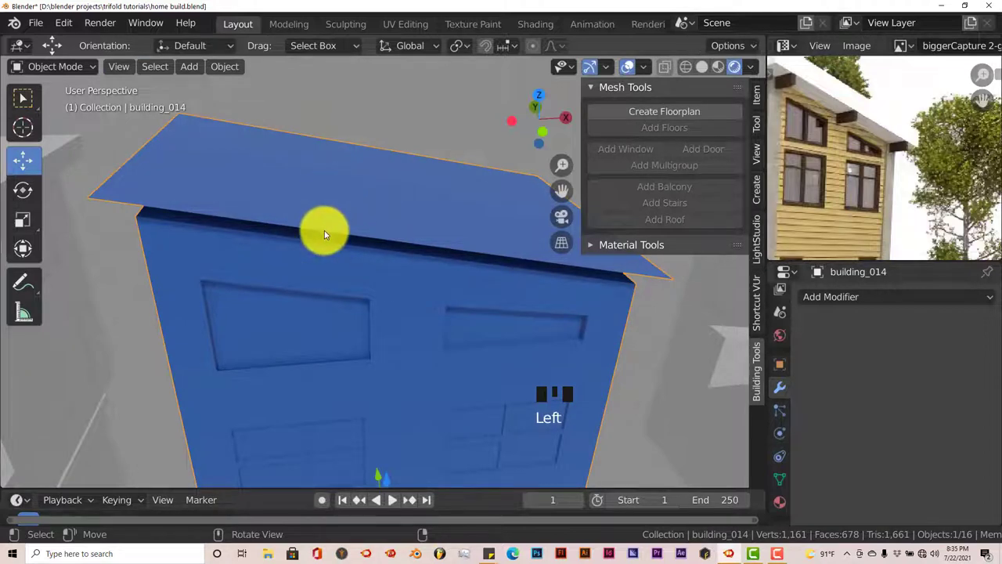
key("Tab")
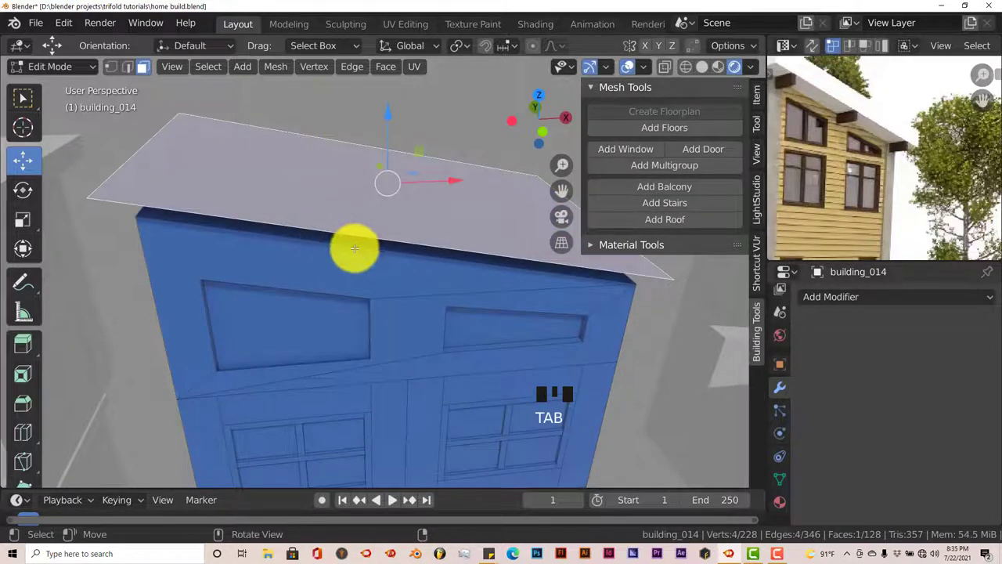
middle_click_drag(365, 284, 369, 317, "shift")
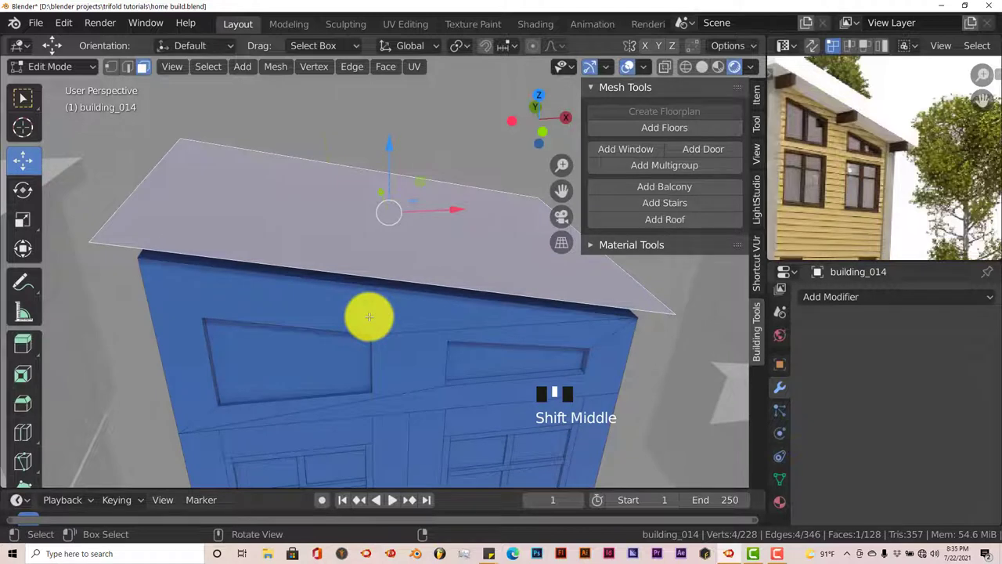
Extrude the overhanging roof face in place, raise the new face along Z to give the roof thickness, and return to Object Mode.
key("e")
right_click(366, 318)
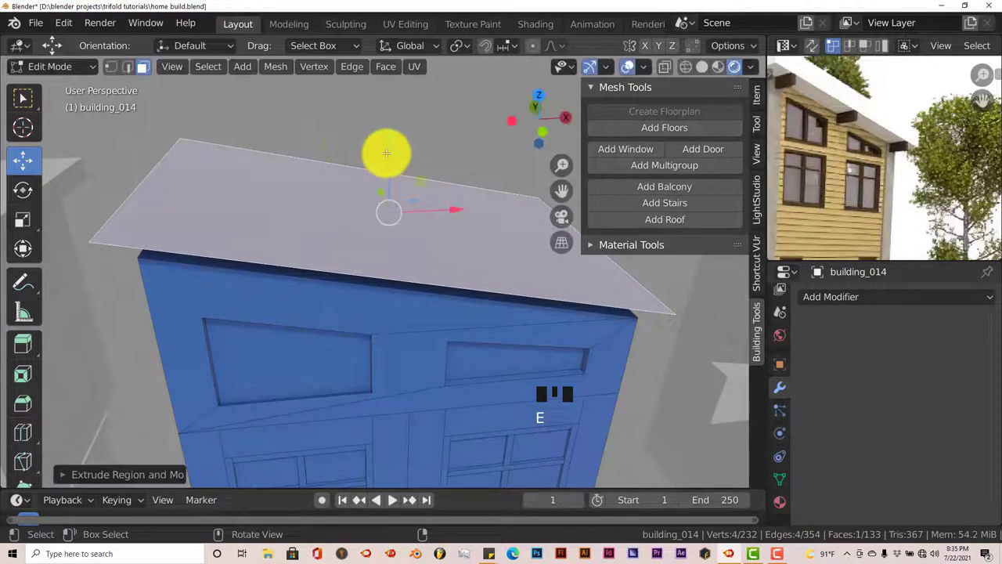
left_click_drag(388, 149, 373, 134)
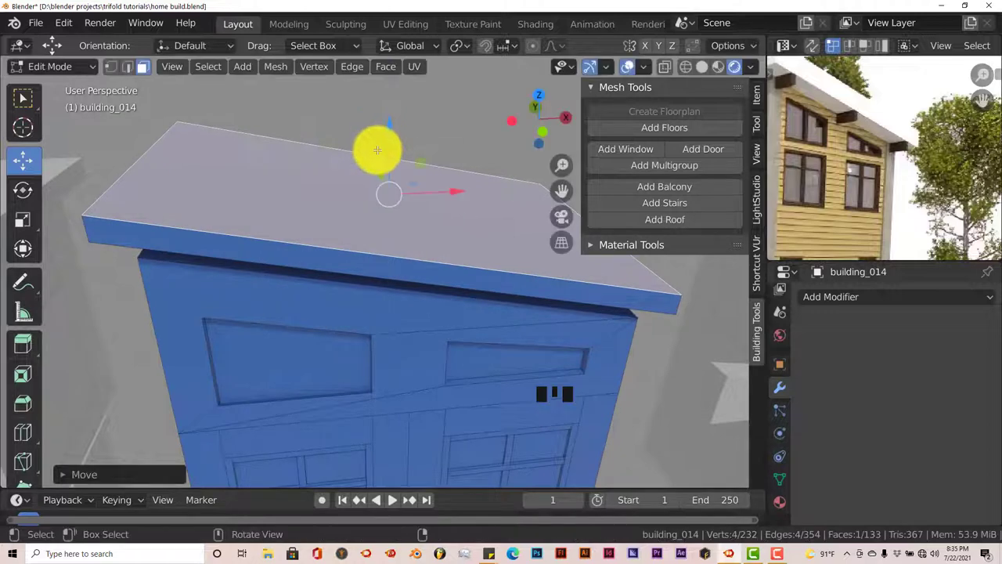
key("Tab")
mouse_move(389, 246)
middle_mouse_down()
mouse_move(402, 224)
mouse_move(394, 227)
middle_mouse_up()
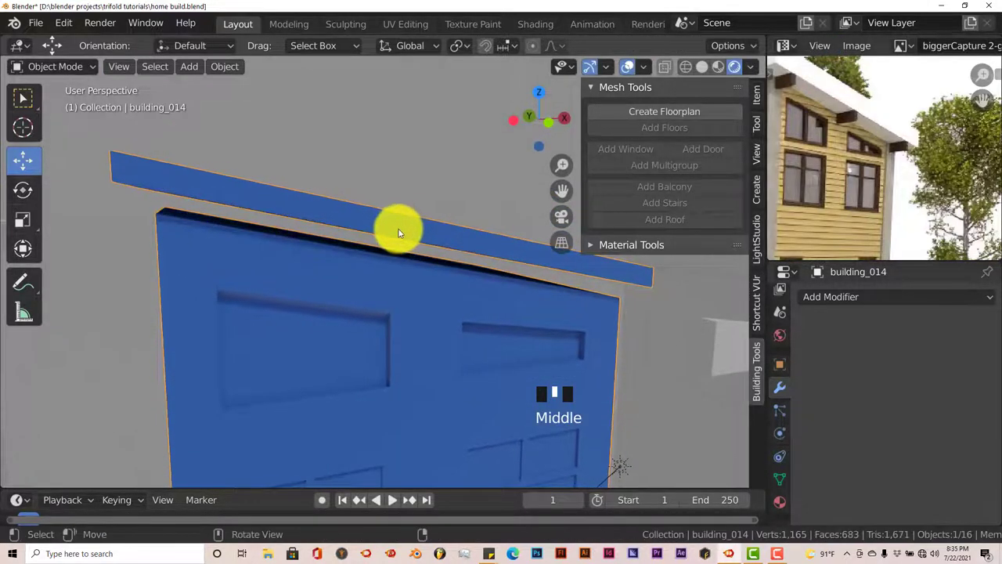
Separate the whole linked roof slab from the building into its own object and select only that roof in Object Mode.
key("Tab")
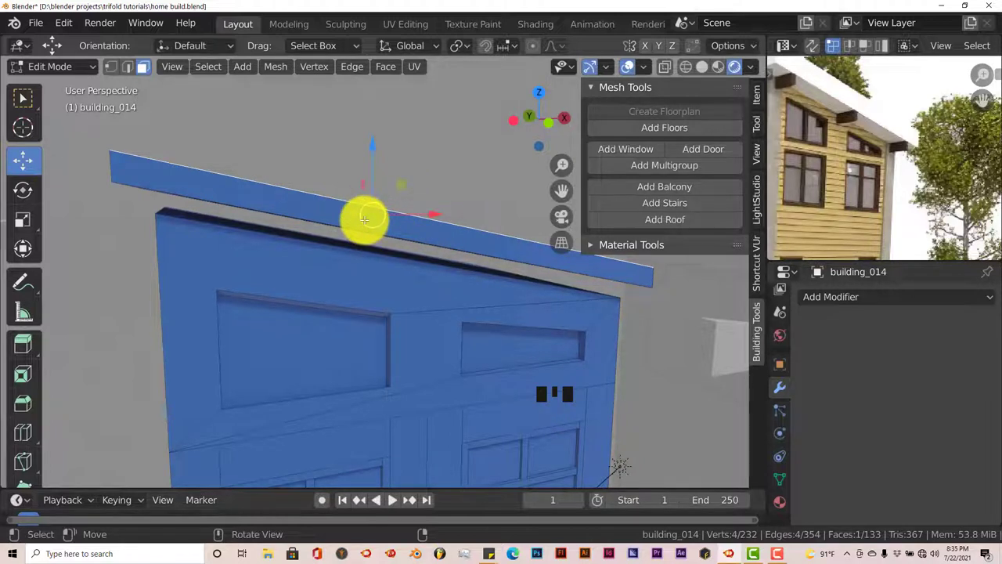
middle_click_drag(358, 216, 354, 228)
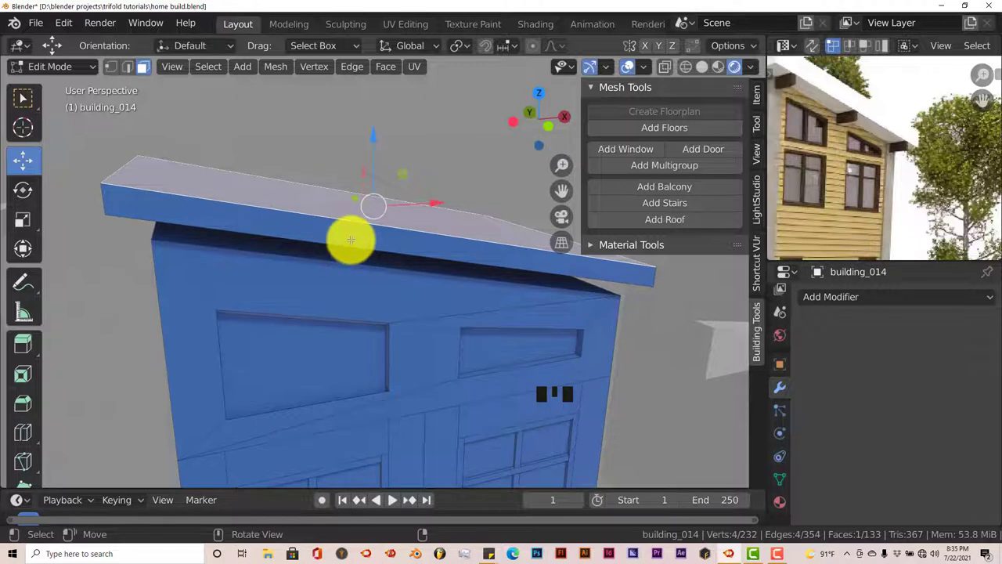
key("ctrl+l")
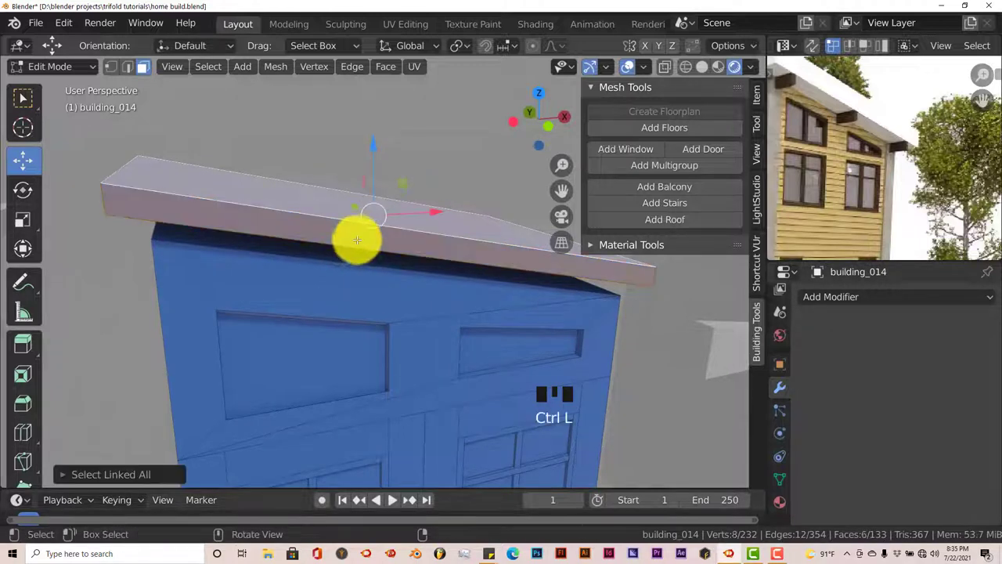
key("p")
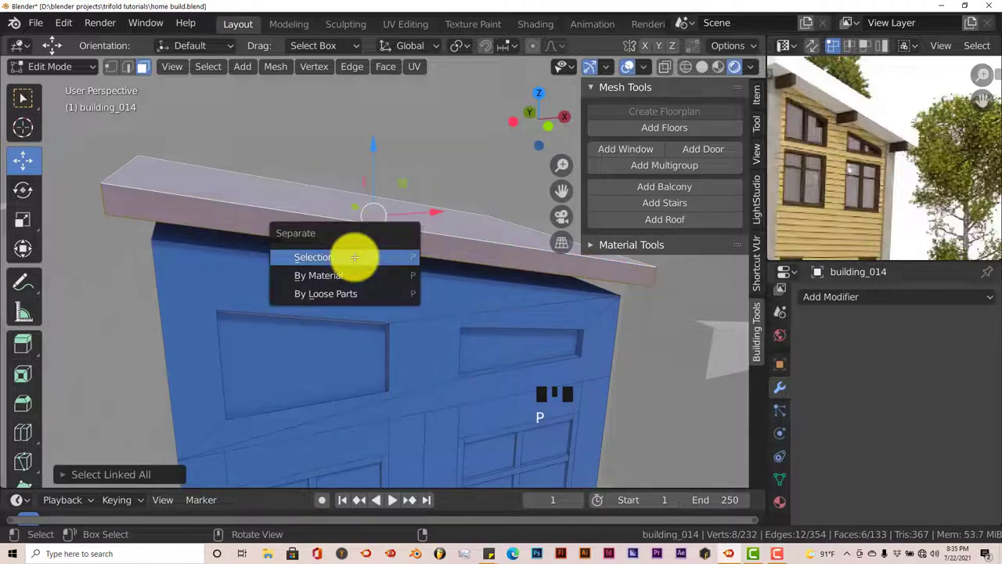
left_click(354, 260)
key("Tab")
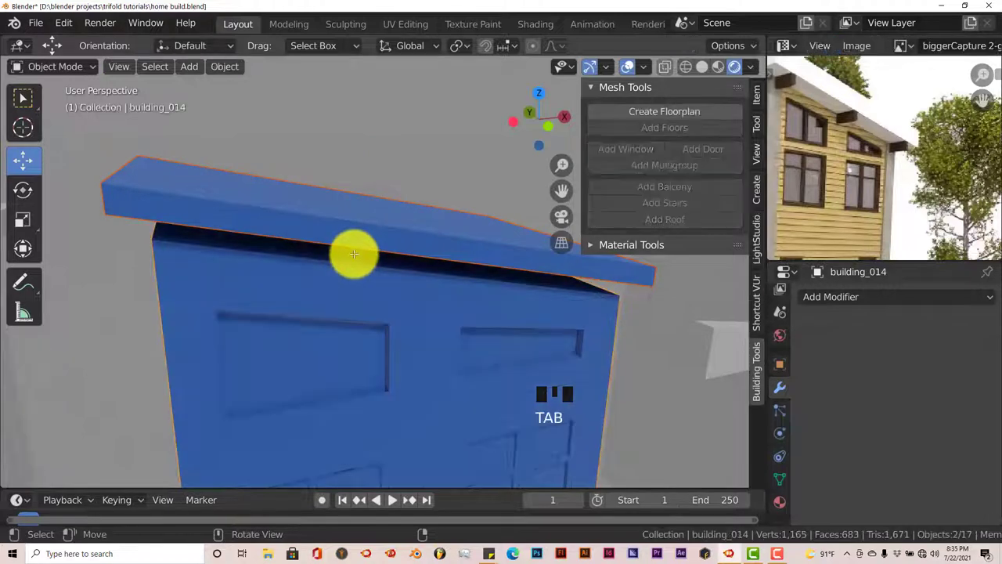
left_click(342, 287)
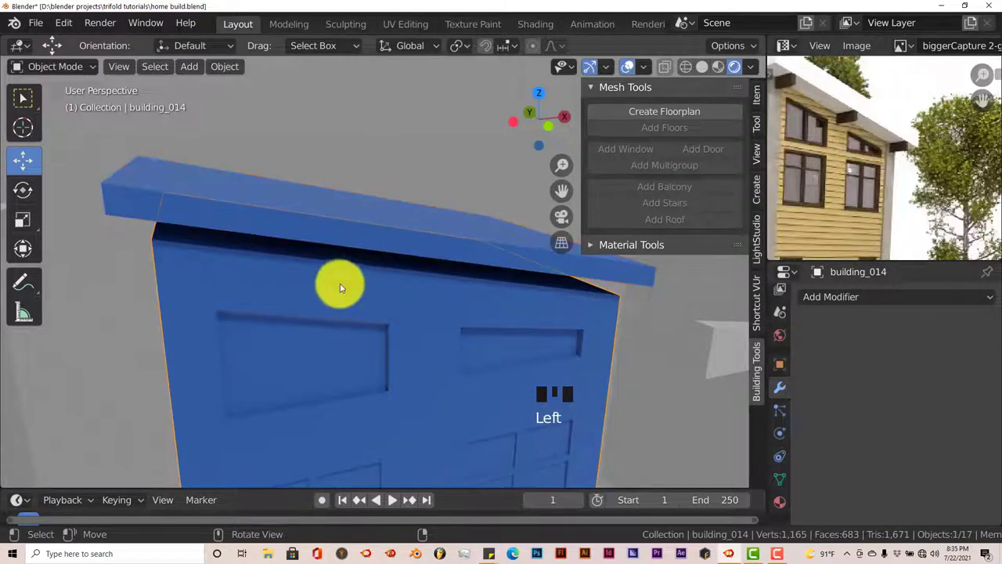
left_click(327, 238)
In front view, lower the roof object about 0.25 m along Z so it rests on the sloped wall tops.
middle_click_drag(340, 308, 337, 314)
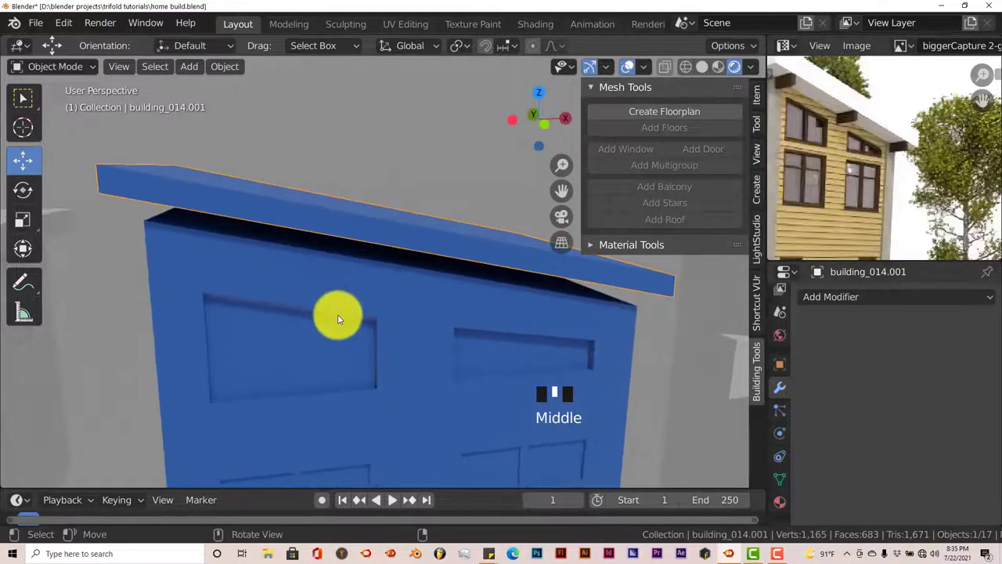
scroll(347, 333, "down", 7)
scroll(376, 359, "up", 3)
scroll(375, 360, "up", 3)
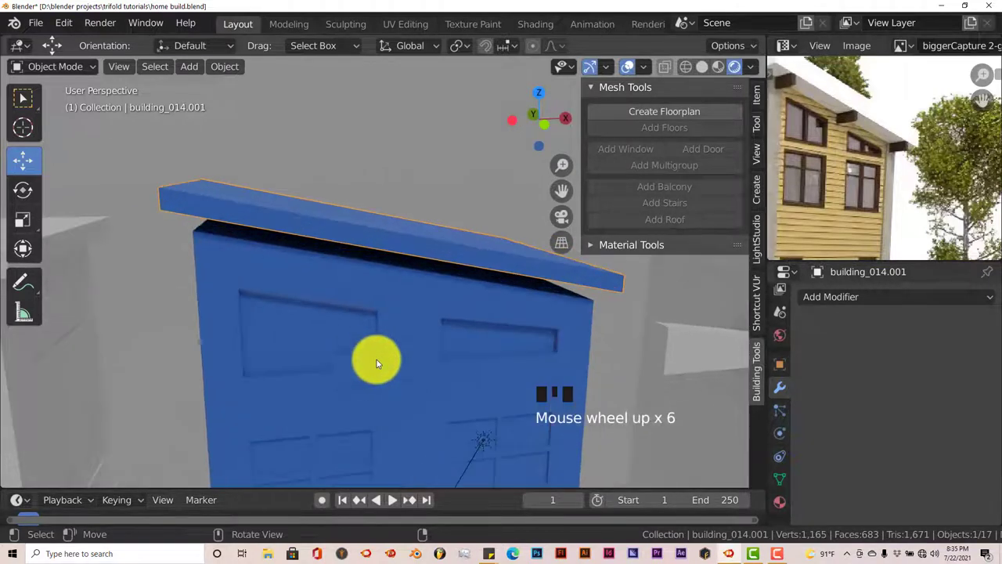
mouse_move(376, 327)
middle_mouse_down()
mouse_move(390, 335)
mouse_move(383, 327)
middle_mouse_up()
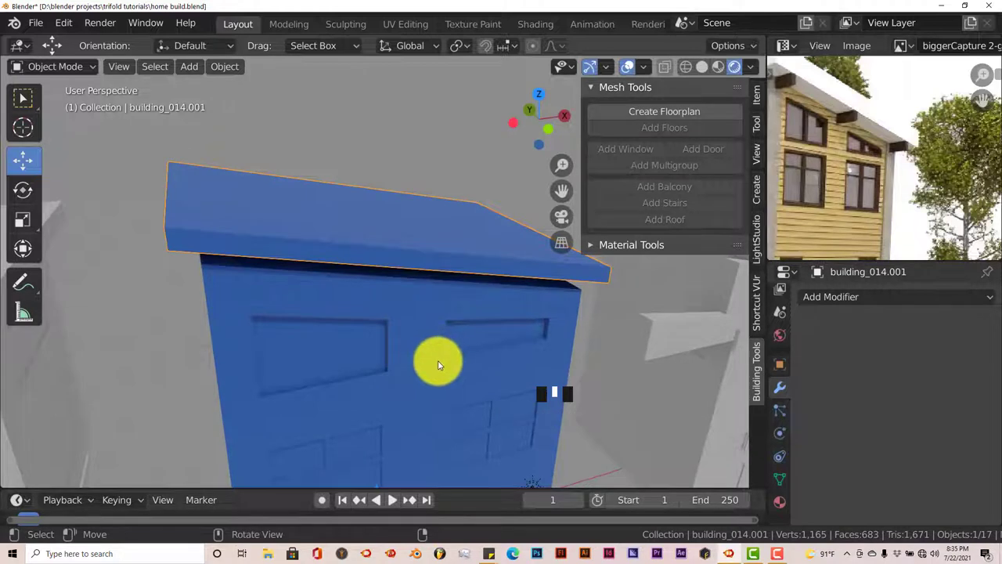
middle_click_drag(438, 365, 410, 369)
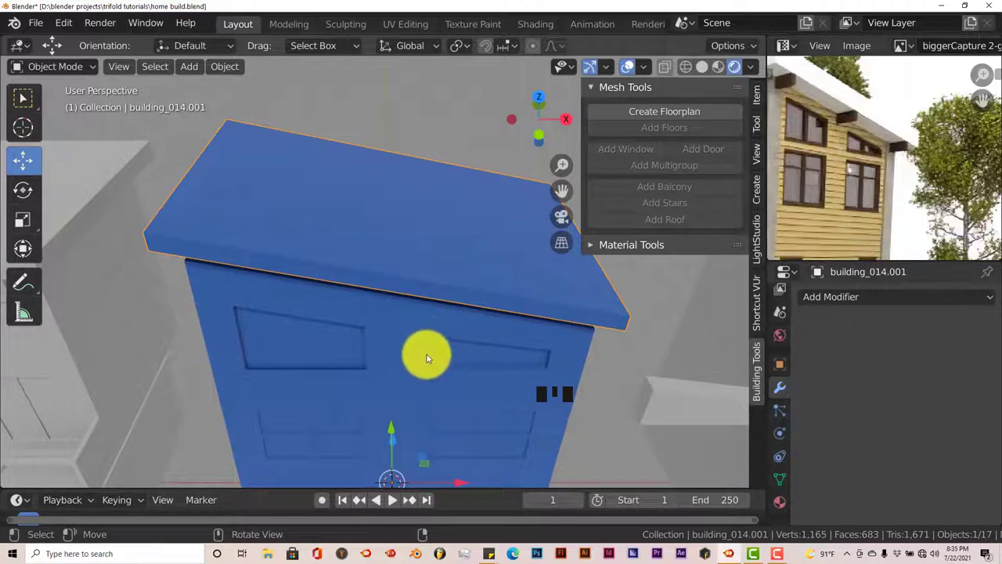
middle_click_drag(425, 352, 424, 323)
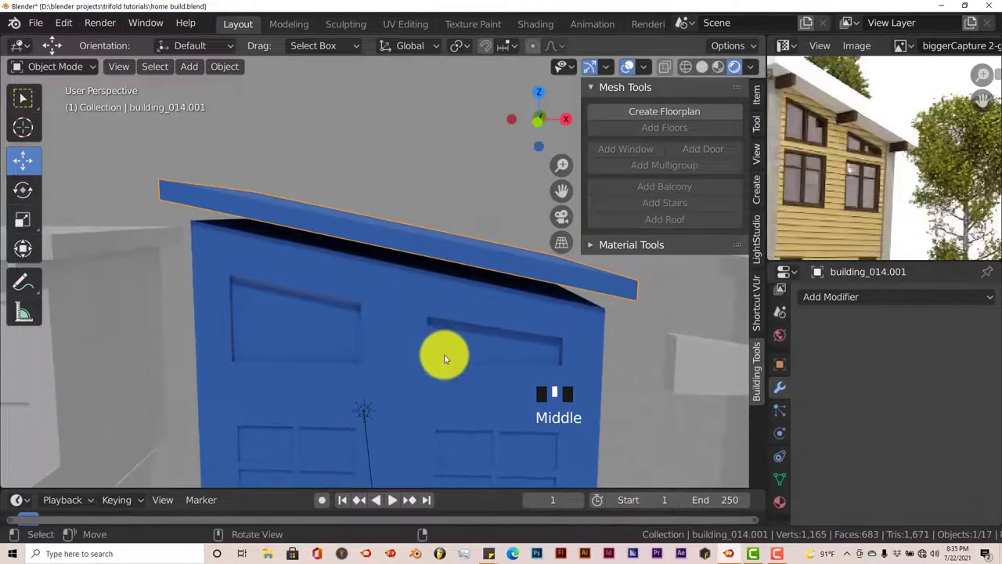
key("KP_1")
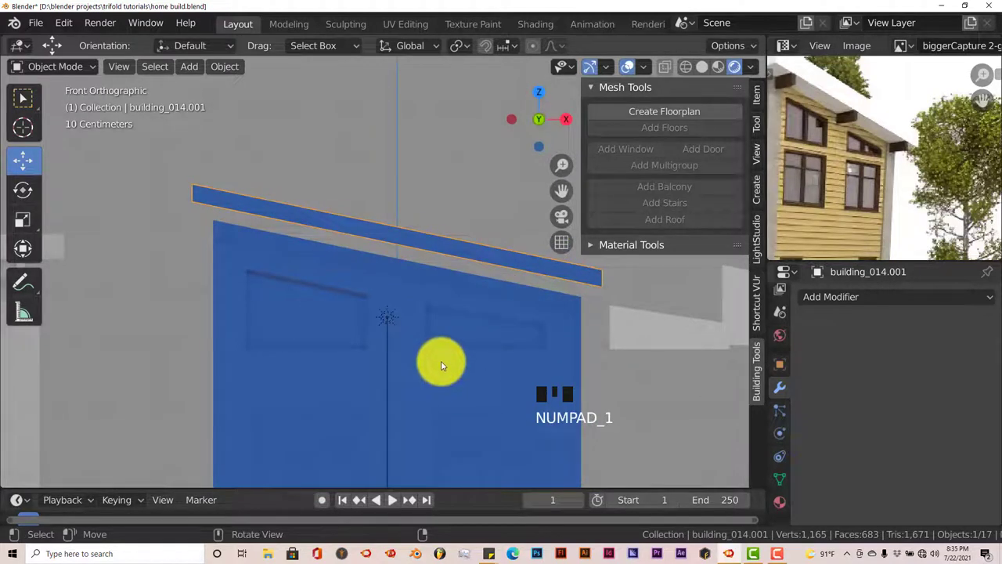
key("g")
key("z")
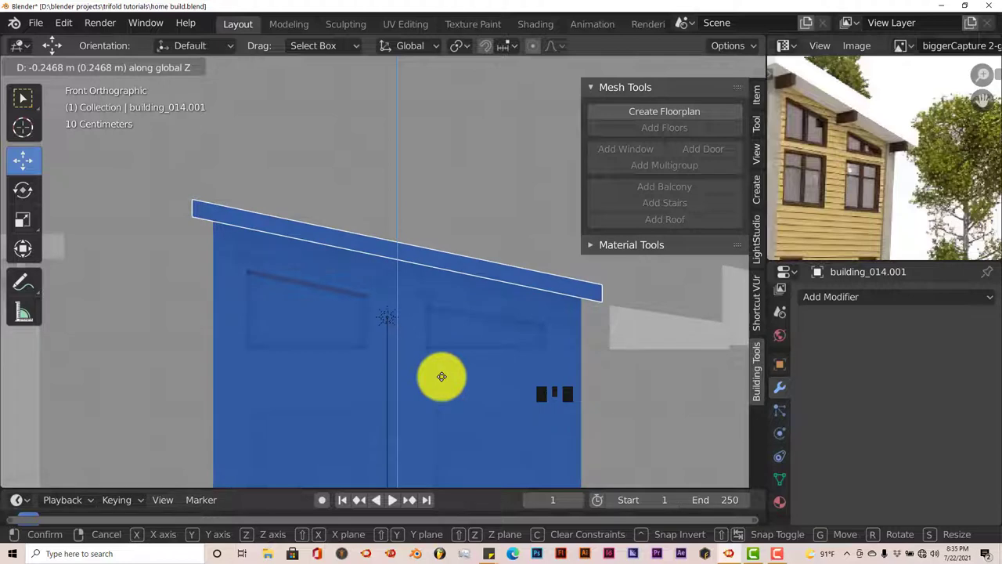
left_click(442, 376)
Select the larger sloped grey block beside the building and move it along X in front of the upper wall.
middle_click_drag(444, 381, 235, 340)
scroll(432, 399, "down", 3)
scroll(297, 324, "up", 2)
scroll(477, 365, "down", 1)
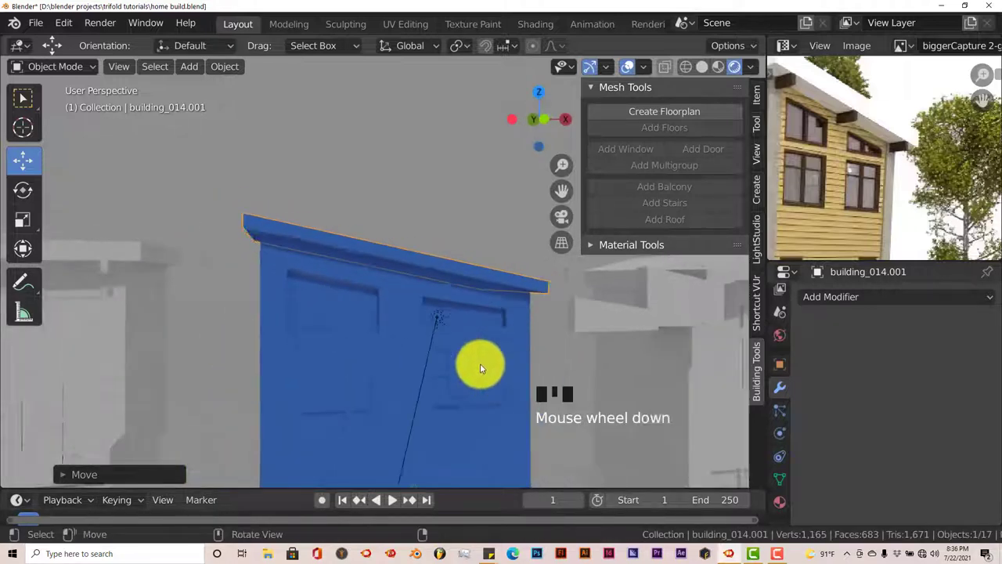
middle_click_drag(477, 365, 454, 369)
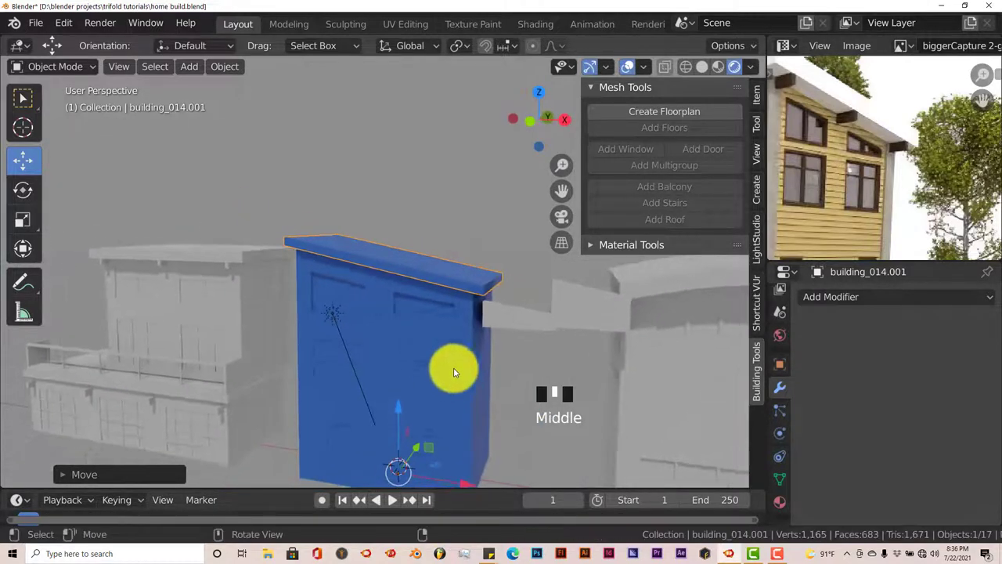
left_click(580, 314)
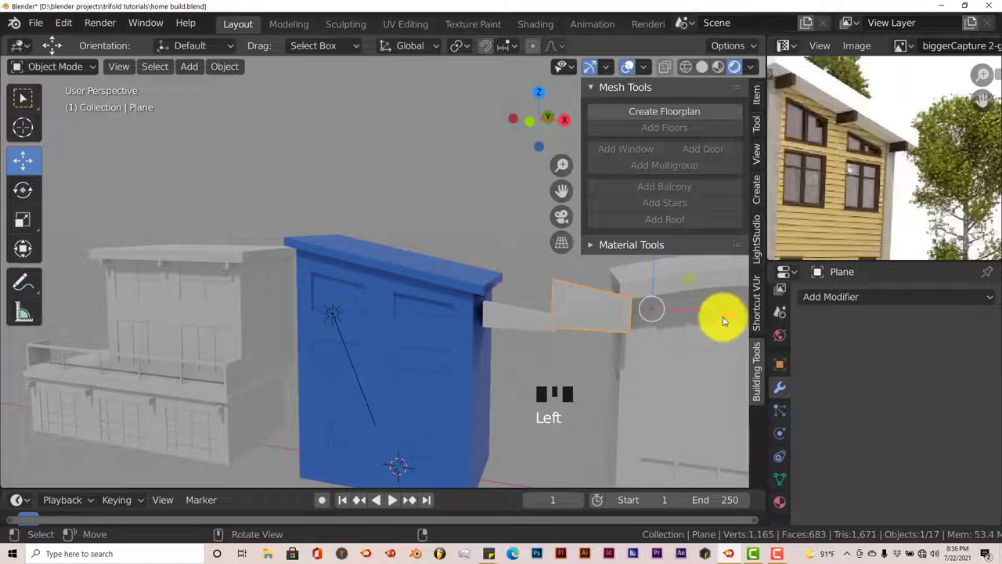
left_click_drag(723, 315, 463, 306)
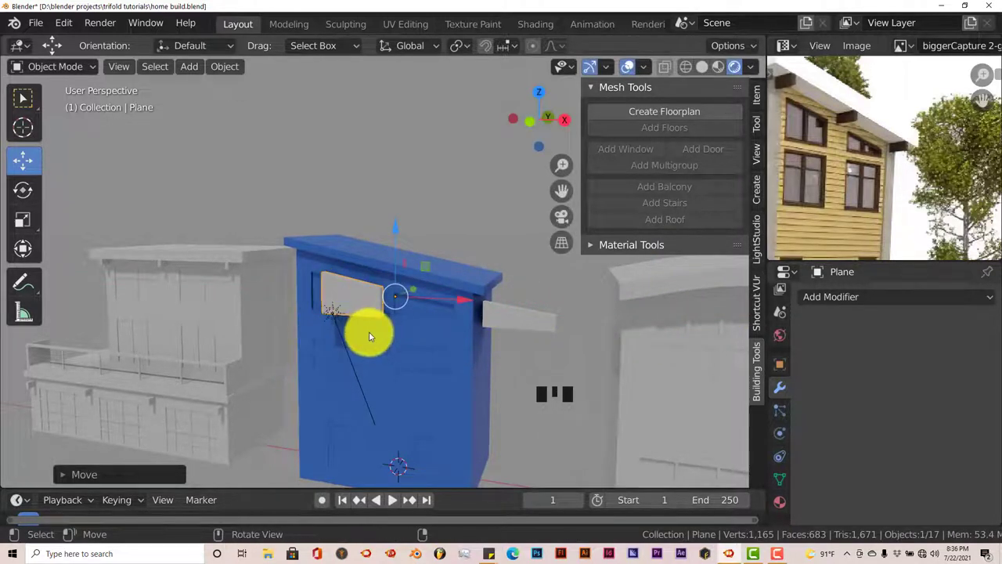
In front view, enter Edit Mode with vertex selection and X-ray, and add the block's sloped top corner vertices to the selection.
key("KP_1")
scroll(423, 344, "up", 5)
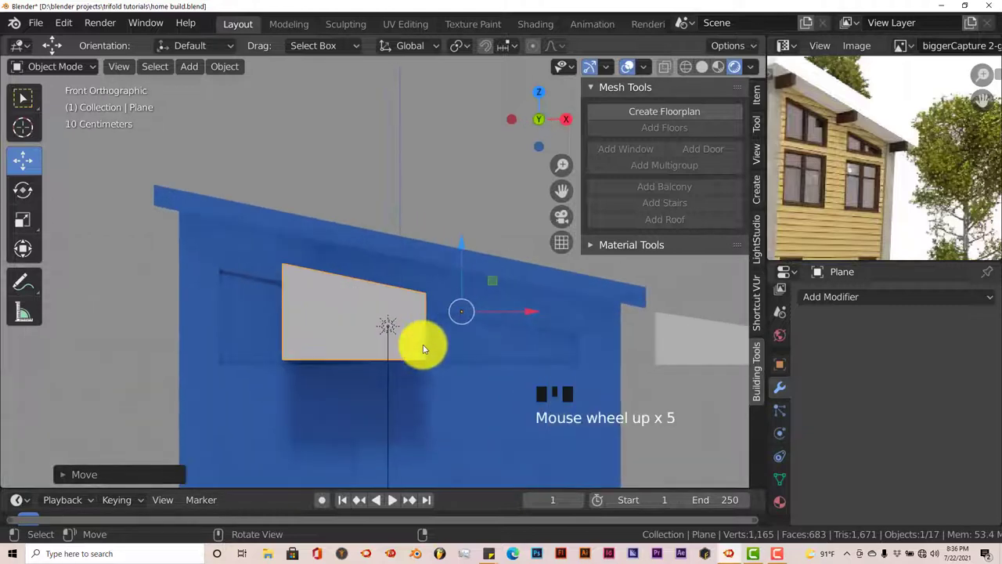
scroll(366, 357, "up", 2)
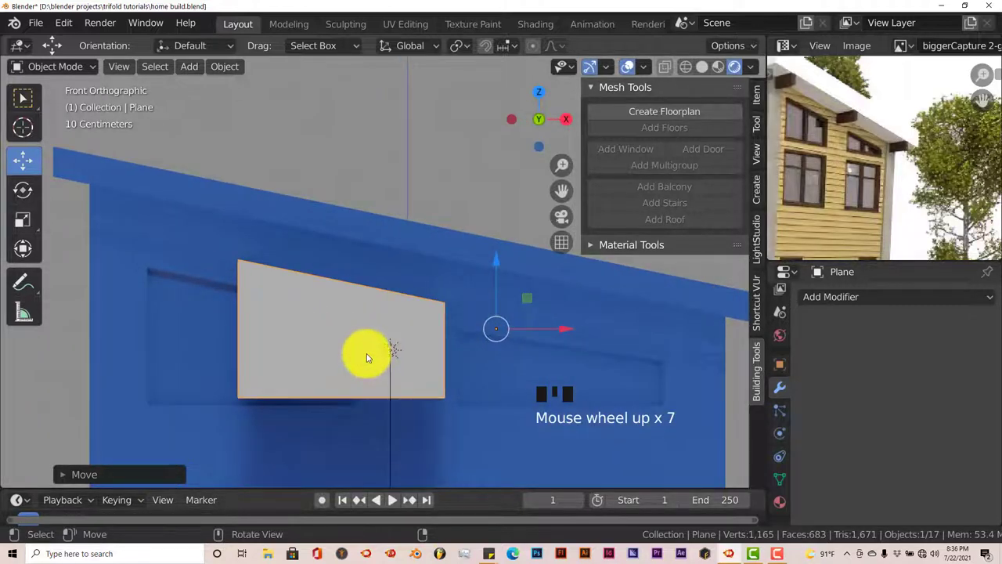
key("Tab")
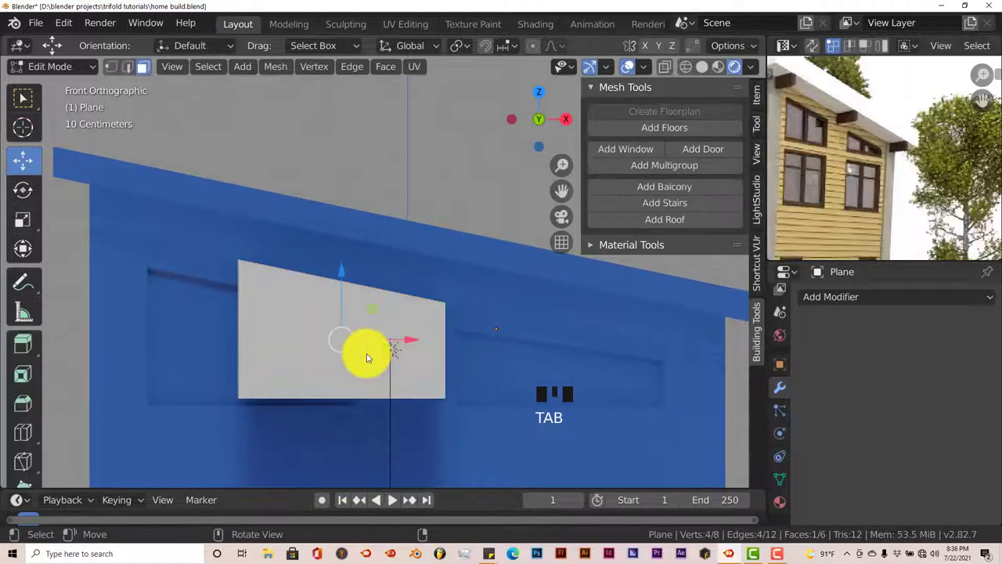
left_click(110, 67)
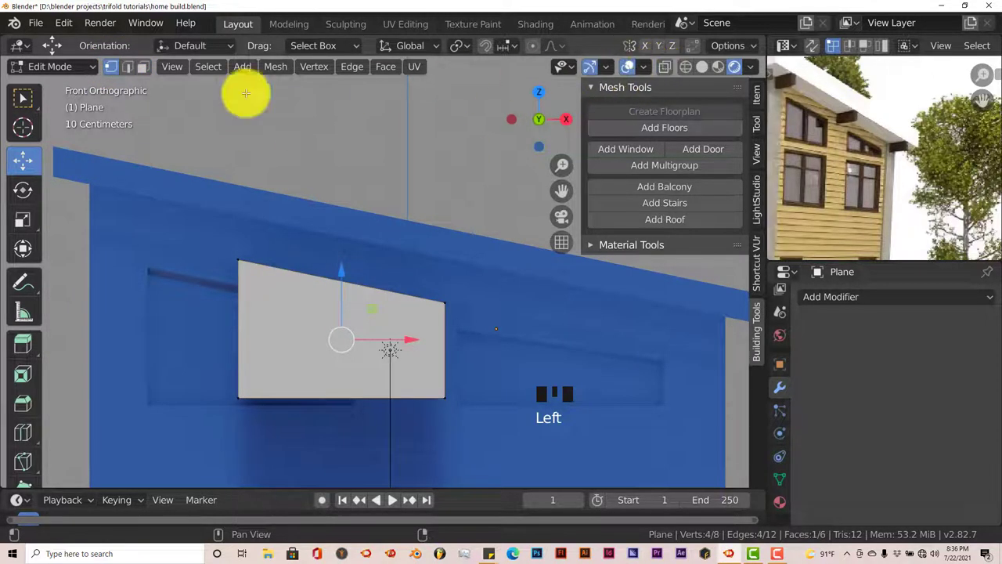
left_click(665, 68)
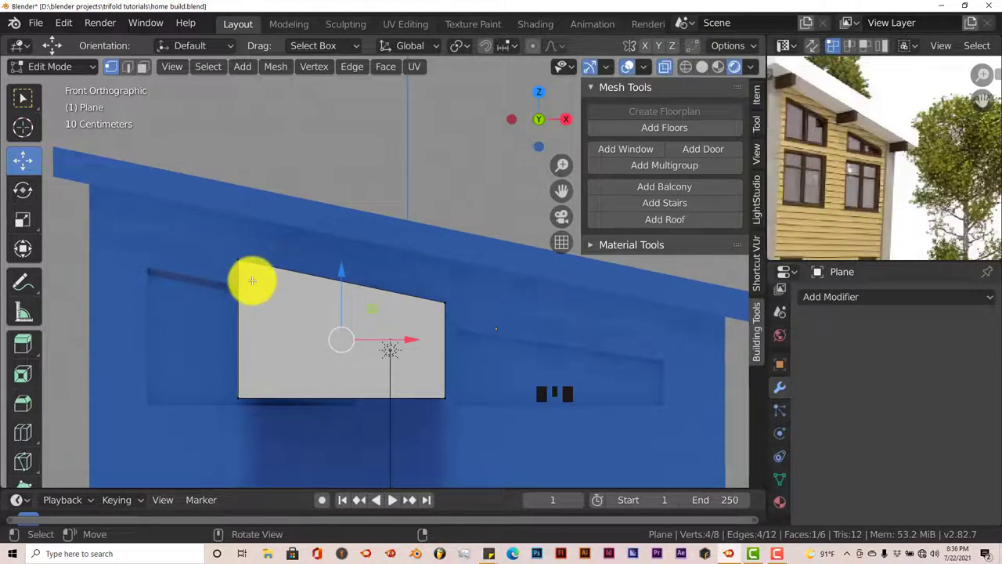
key("c")
left_click(240, 257)
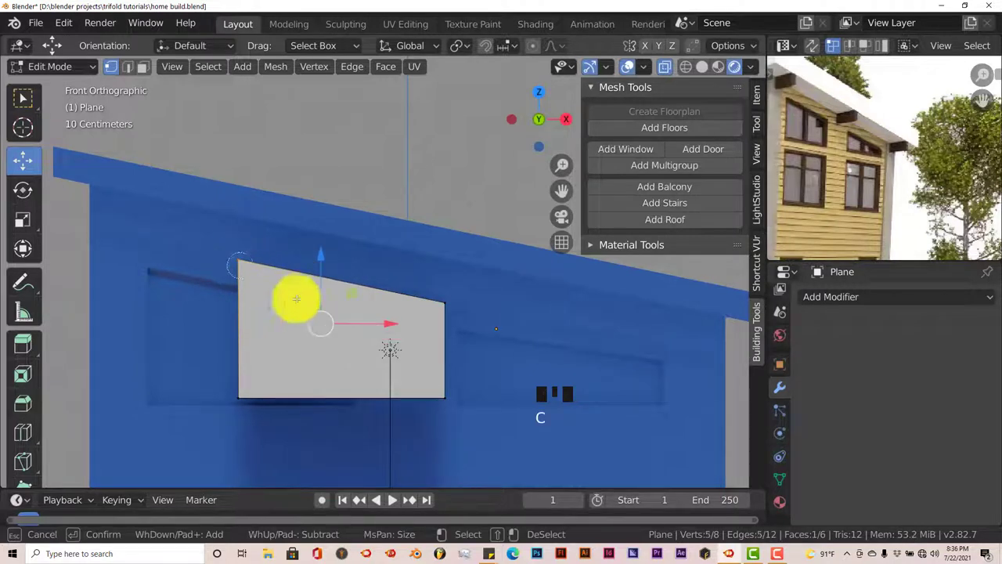
left_click(441, 302)
right_click(486, 293)
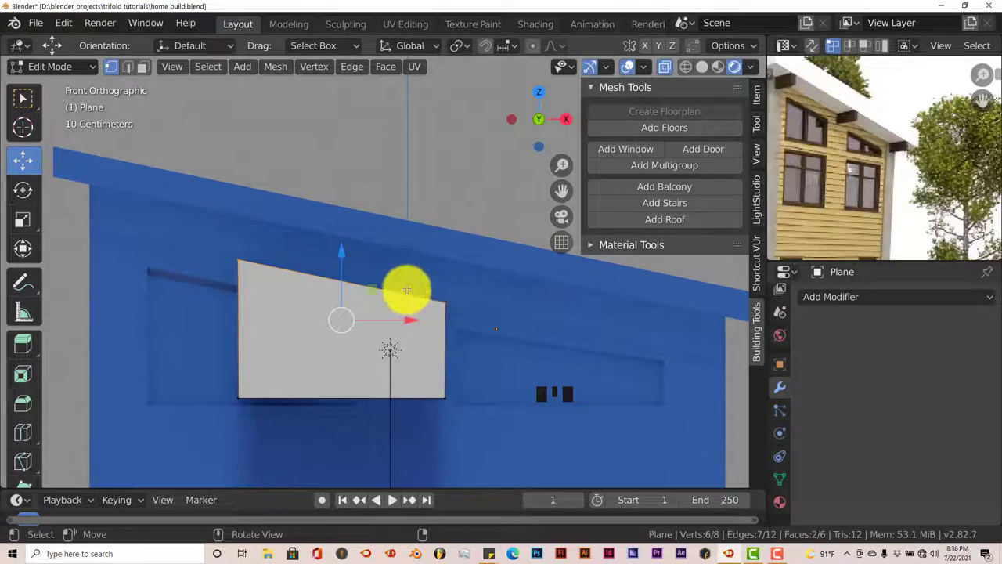
type("sx")
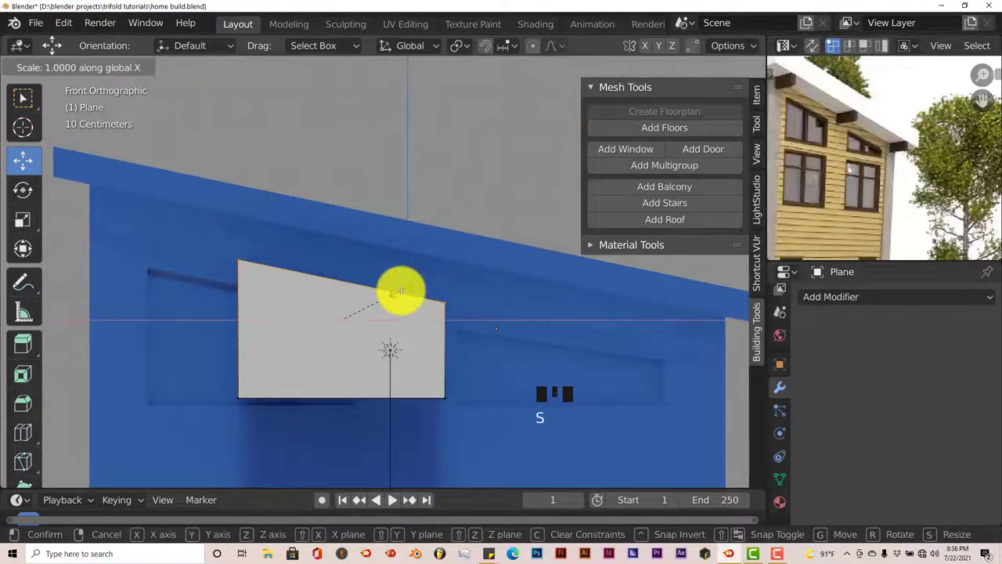
type("0")
right_click(400, 290)
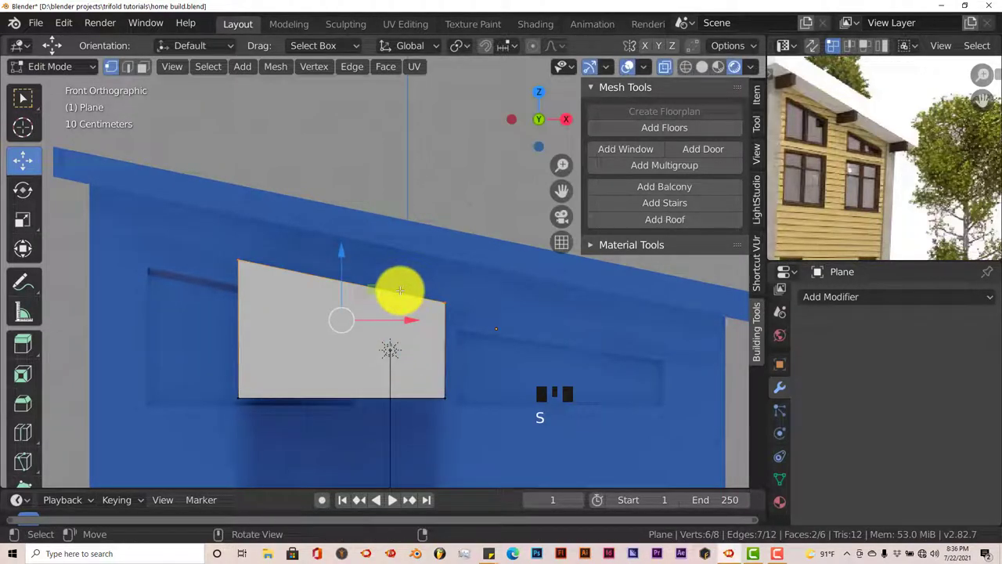
Flatten the selected vertices of the block by scaling them to 0 along Y and to 0 along Z.
key("s")
key("y")
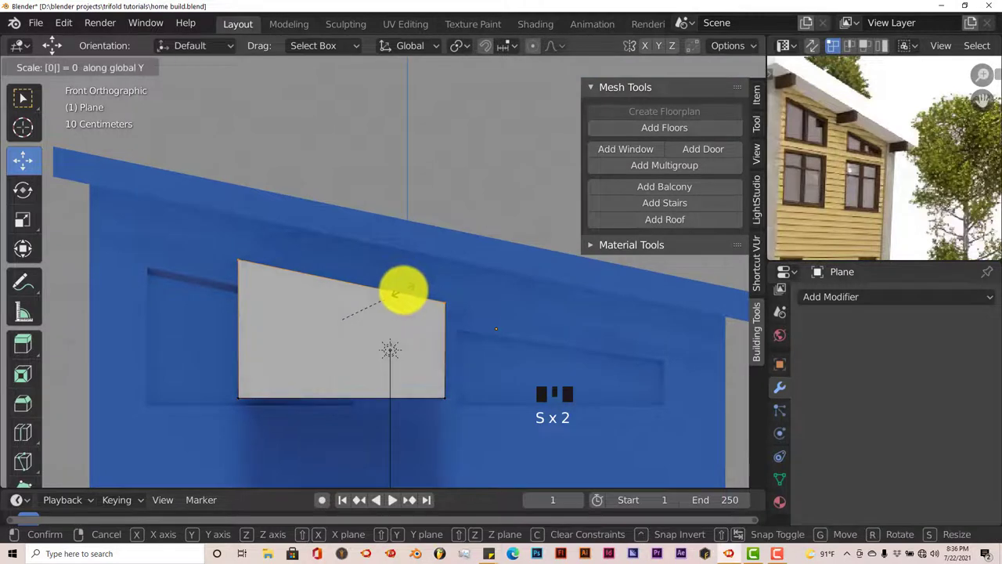
left_click(400, 290)
type("s")
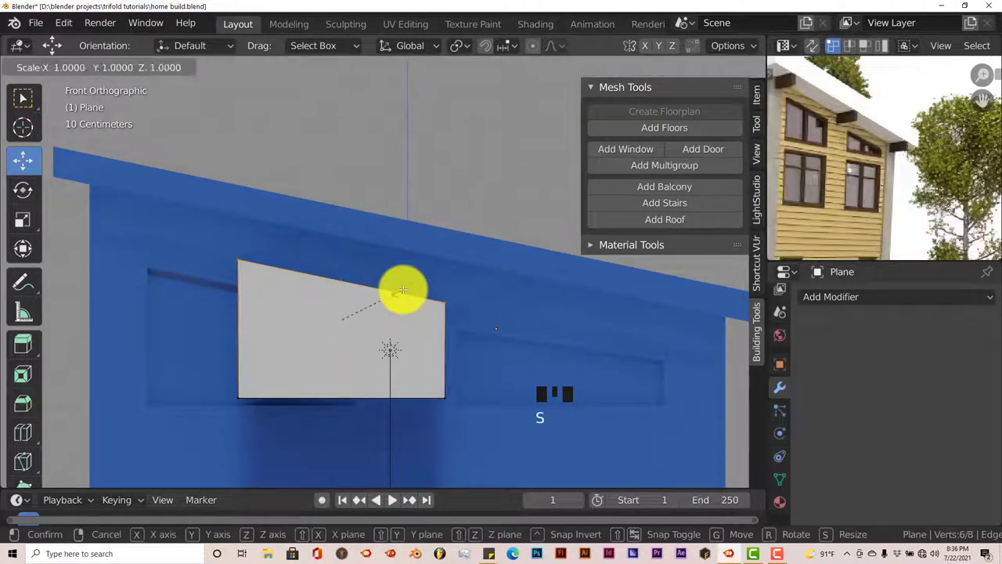
type("z0")
left_click(405, 293)
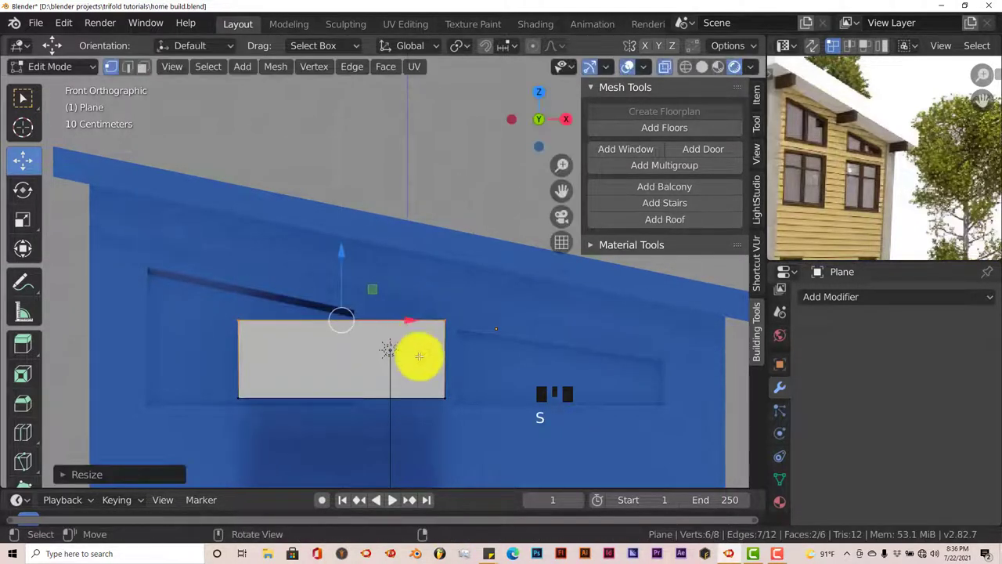
Raise the block's levelled top edge along Z to just below the roof and return to Object Mode.
scroll(413, 386, "up", 1)
scroll(413, 385, "up", 1)
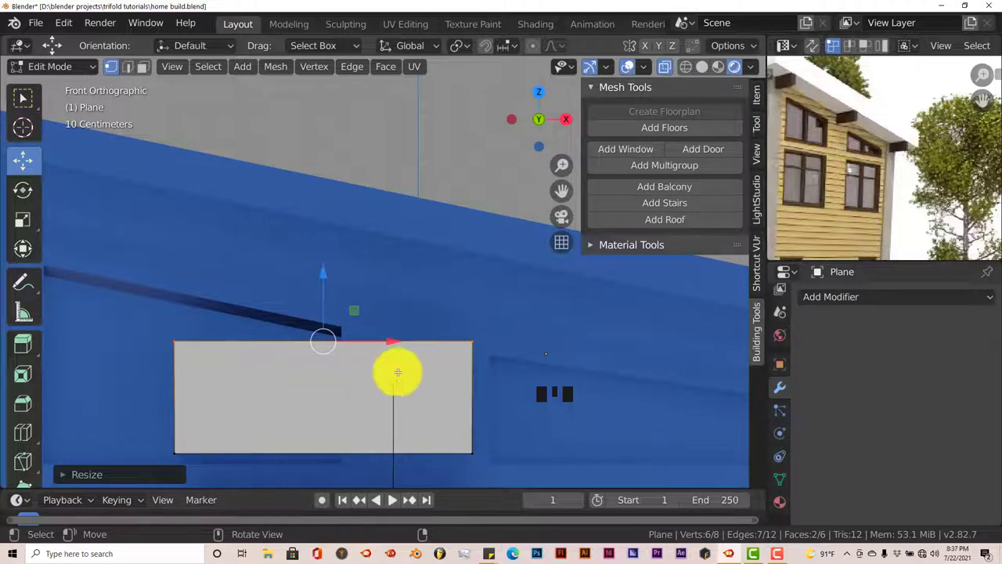
left_click_drag(324, 271, 320, 168)
scroll(320, 180, "down", 3)
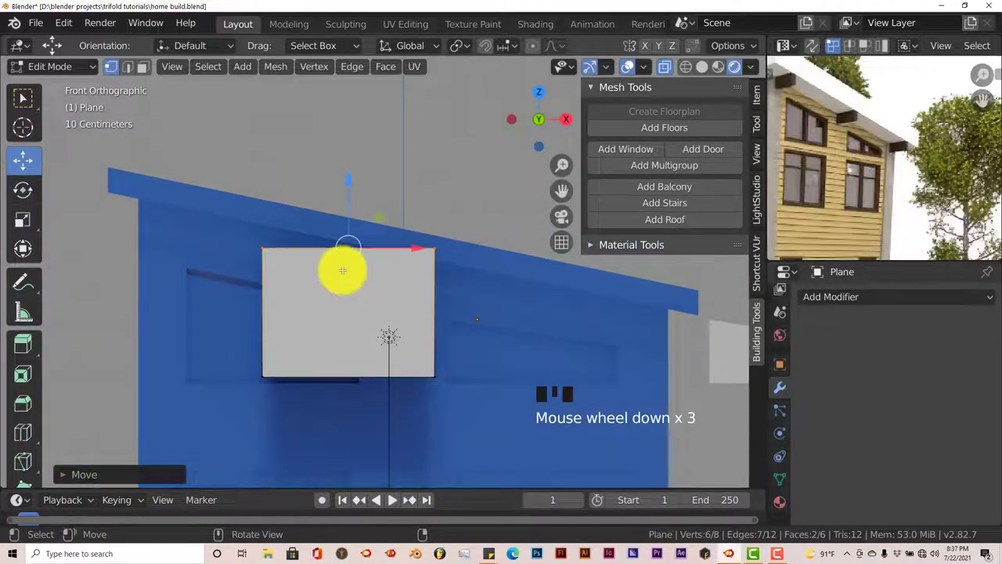
key("Tab")
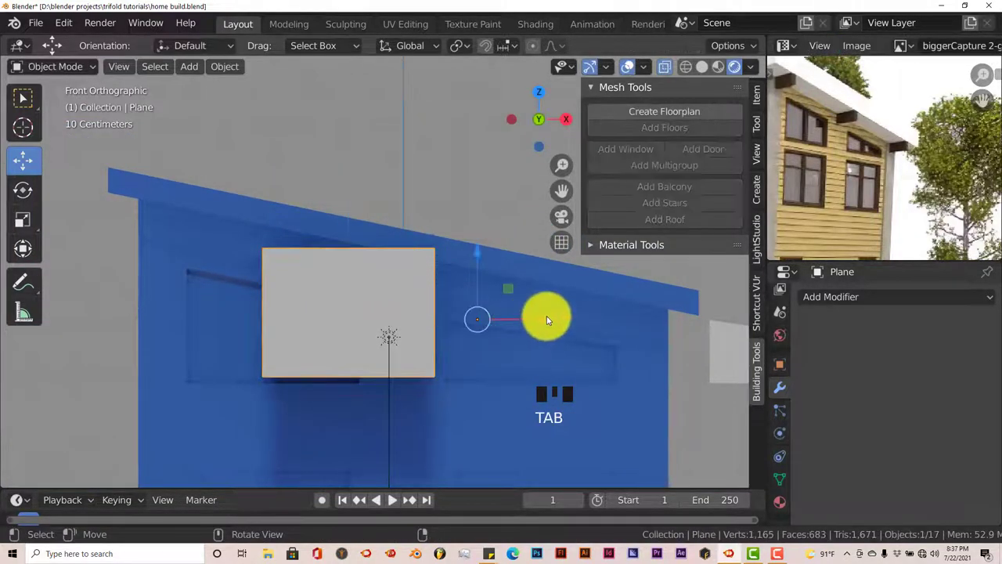
Move the block along X so its origin centres on the upper window, then shift its entire mesh over that window in Edit Mode.
left_click_drag(547, 321, 332, 304)
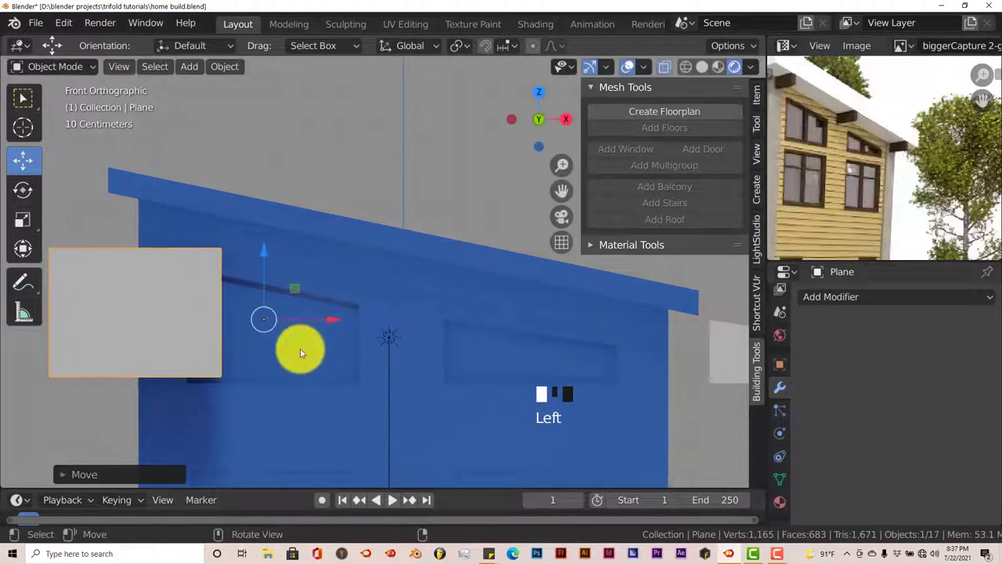
middle_click_drag(269, 360, 437, 393, "shift")
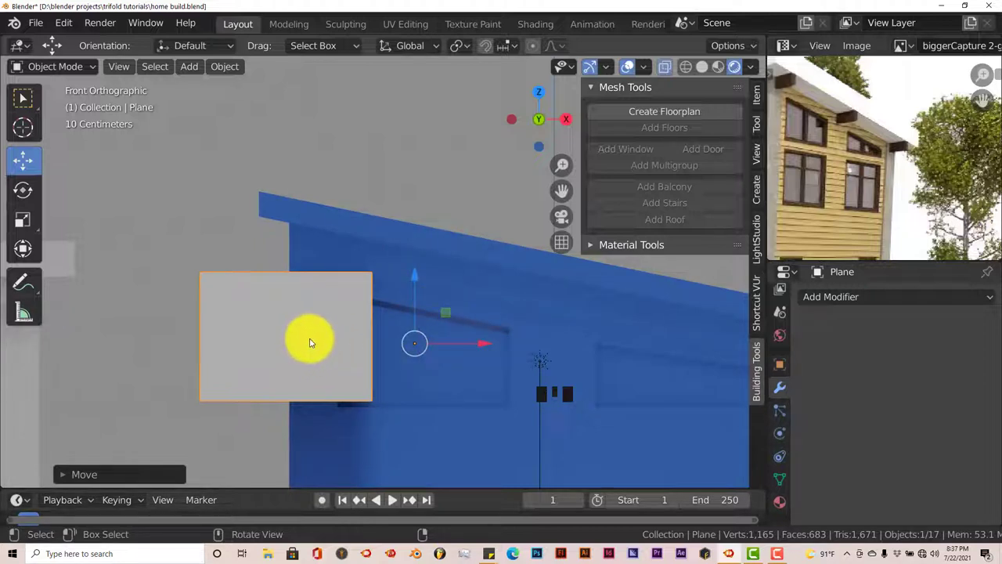
key("Tab")
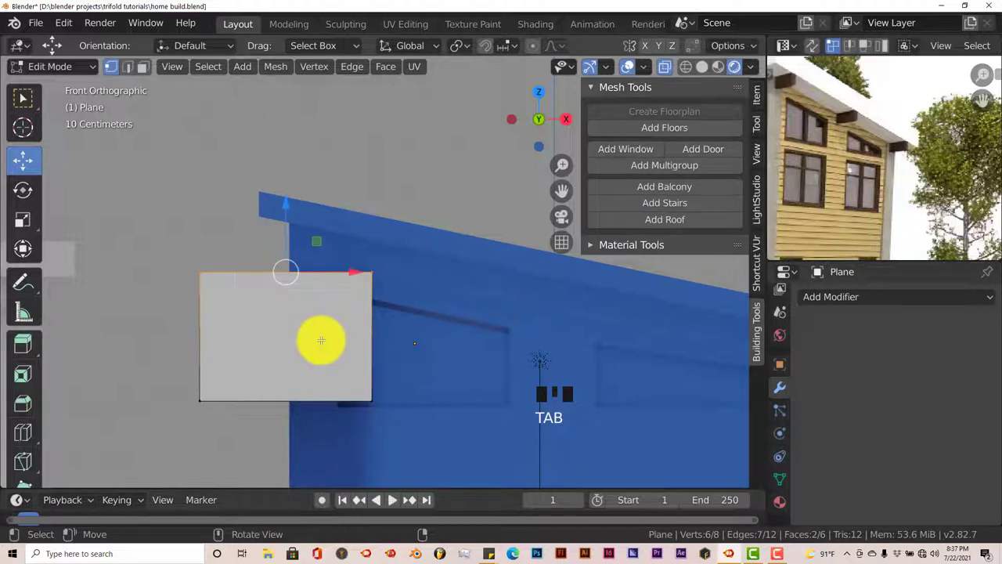
key("a")
key("a")
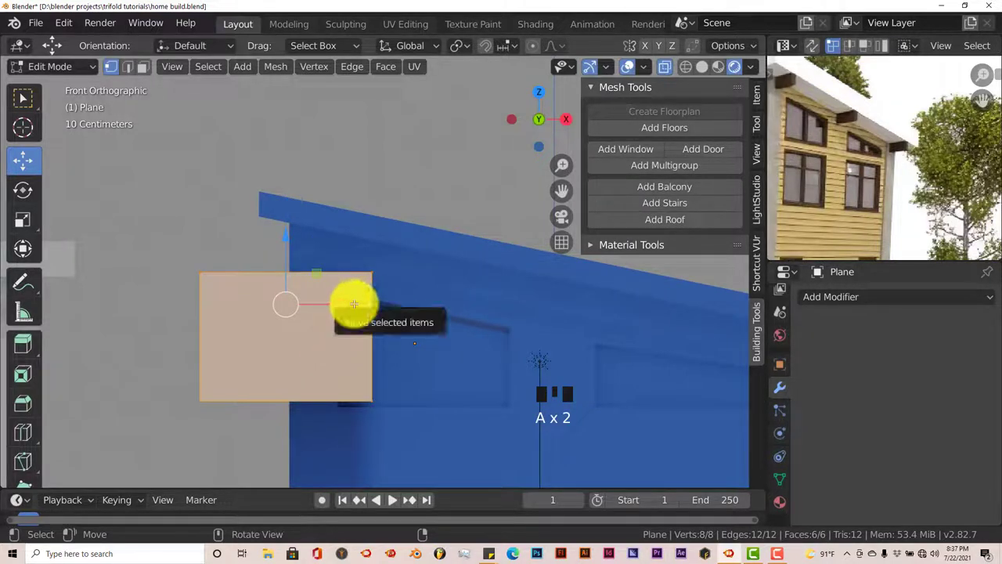
left_click_drag(354, 304, 478, 320)
left_click_drag(412, 242, 411, 250)
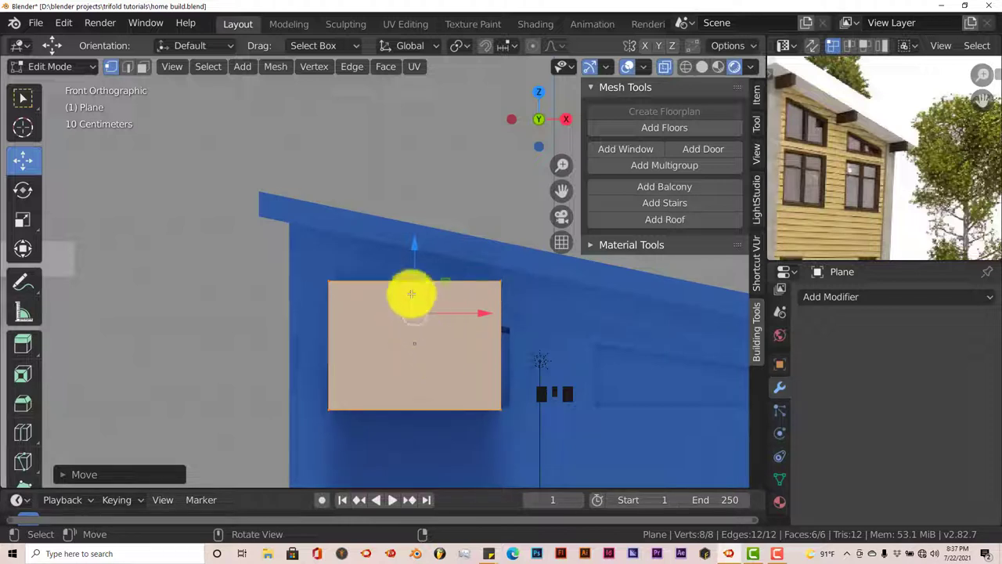
key("Tab")
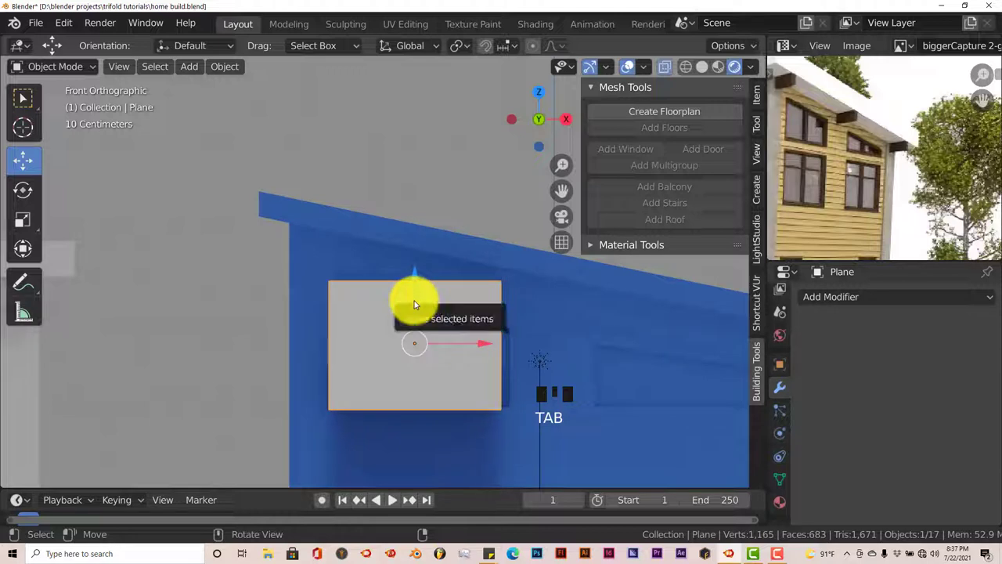
key("s")
type("z")
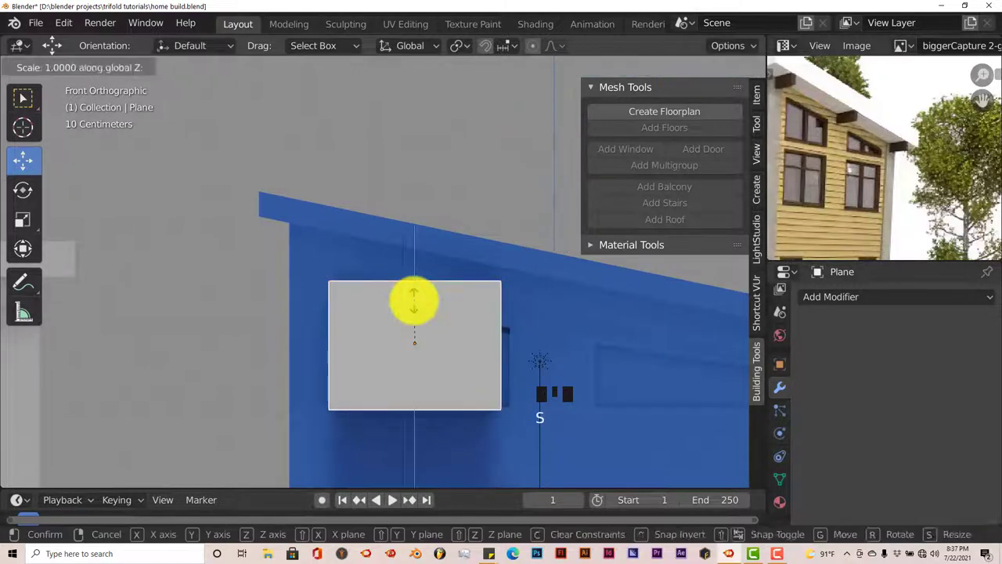
type("8")
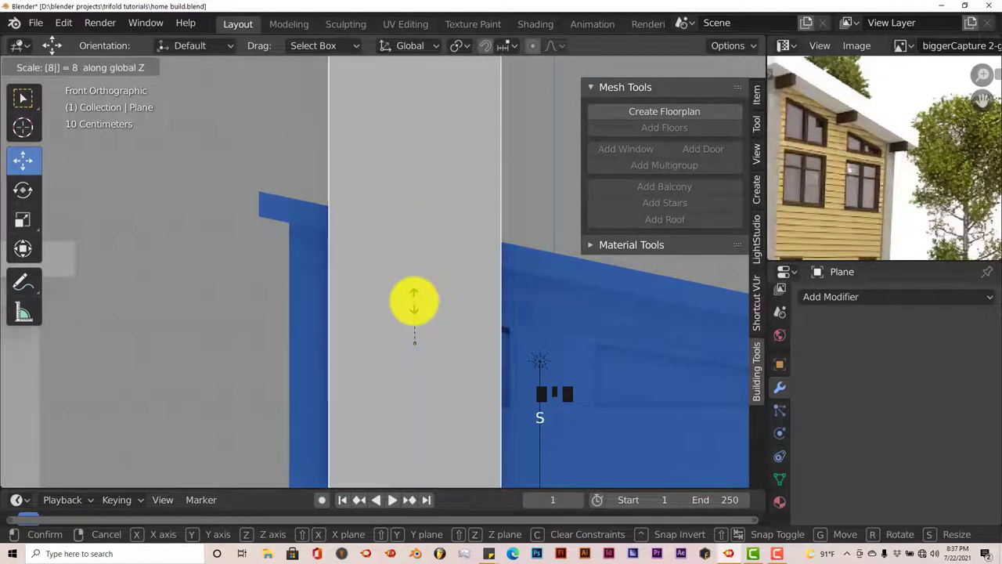
right_click(414, 302)
type("r")
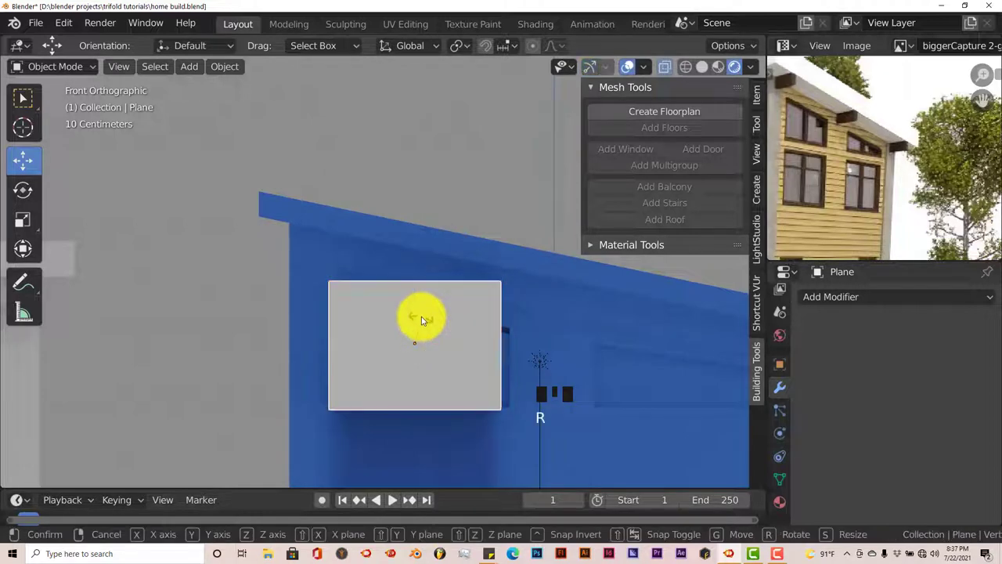
type("z90")
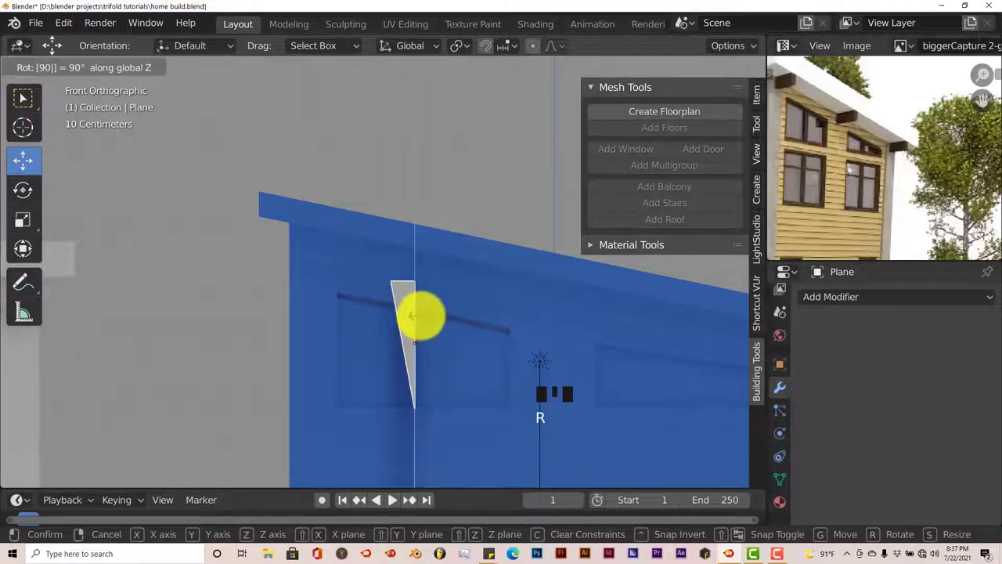
right_click(421, 316)
Delete the block in front of the upper window.
middle_click_drag(415, 335, 298, 367)
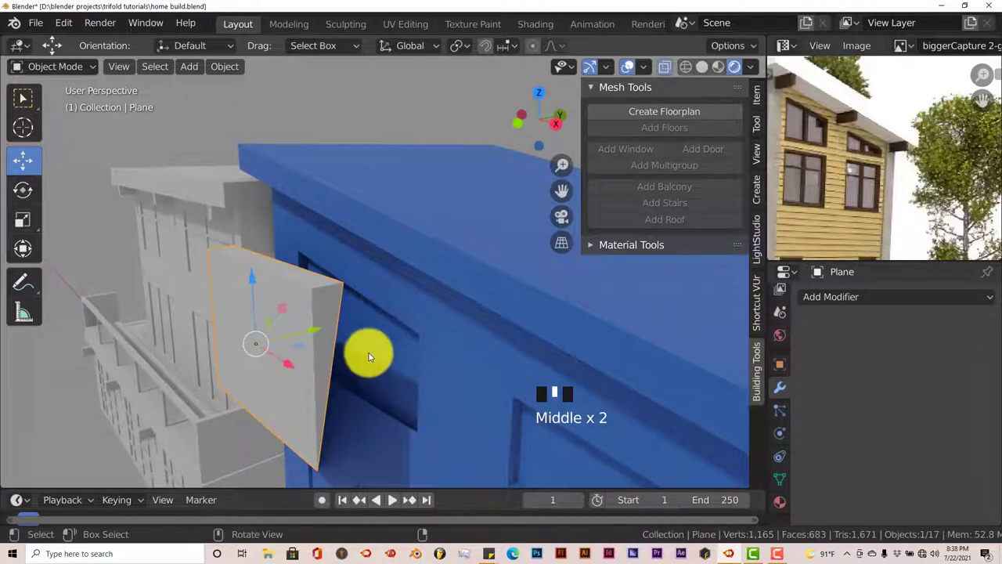
key("Delete")
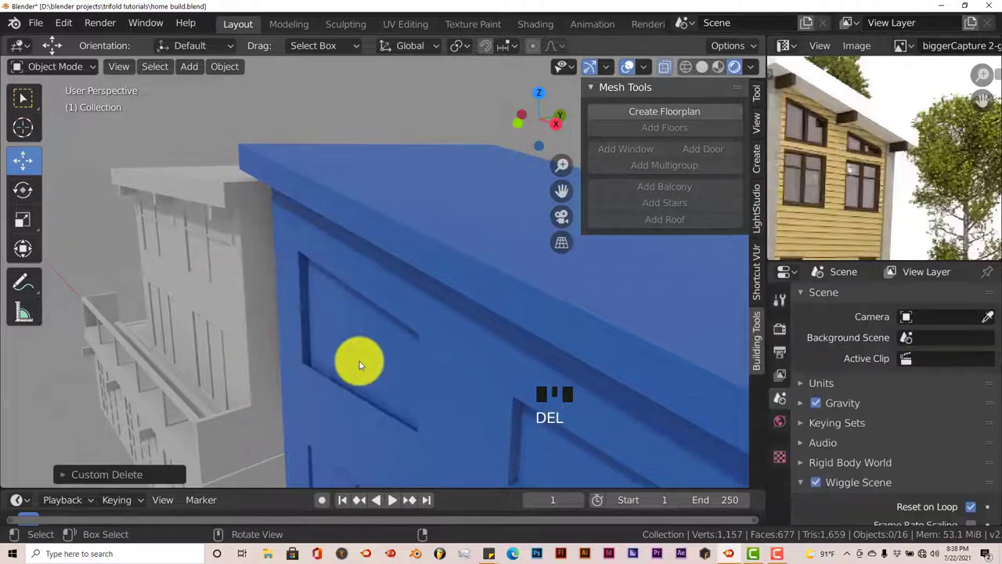
middle_click_drag(358, 385, 422, 399)
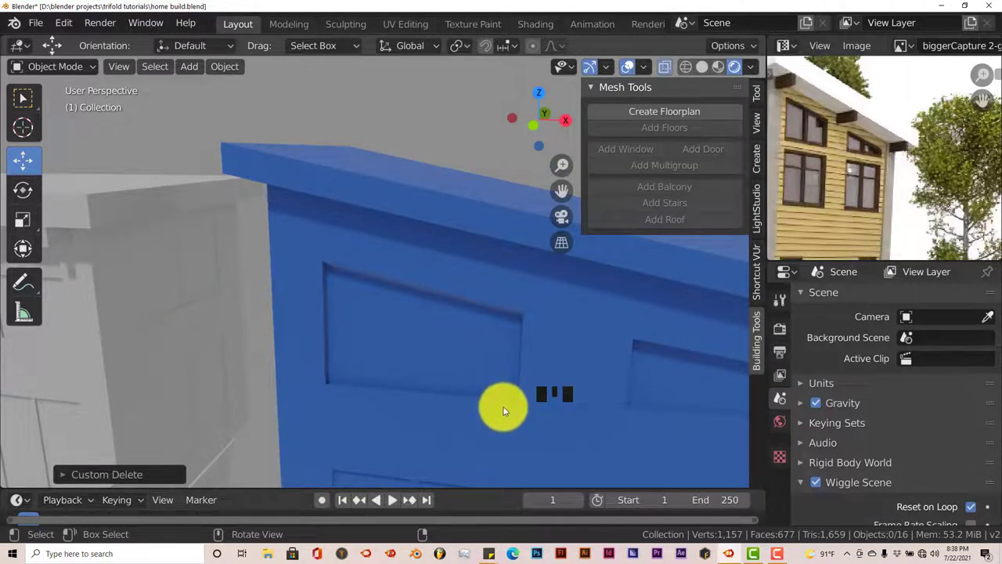
Add a cube and, in front view, move it up and along X into the gap beside the blue building.
key("KP_1")
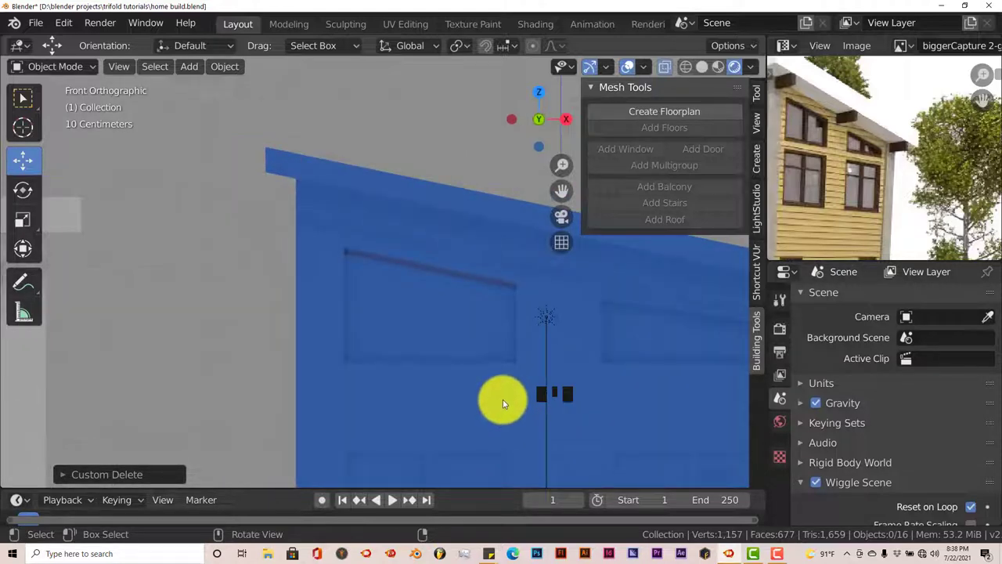
key("shift+a")
mouse_move(510, 224)
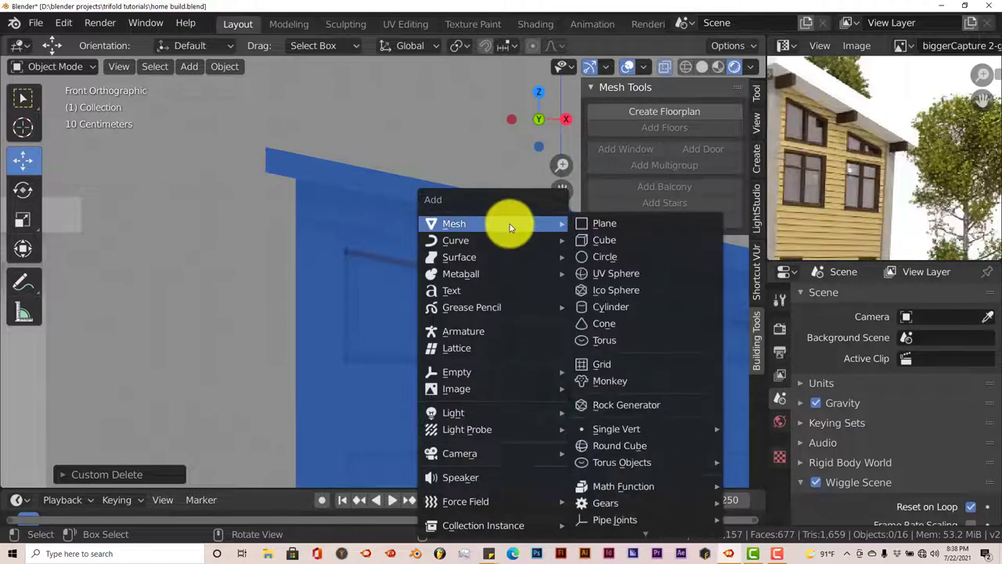
left_click(604, 246)
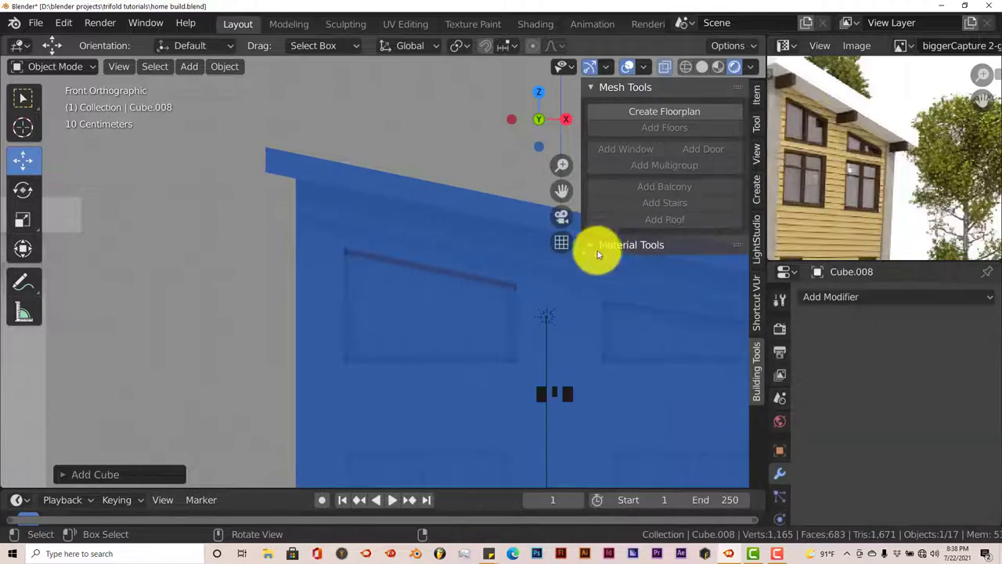
scroll(524, 346, "down", 4)
scroll(524, 358, "up", 1)
scroll(469, 423, "down", 1)
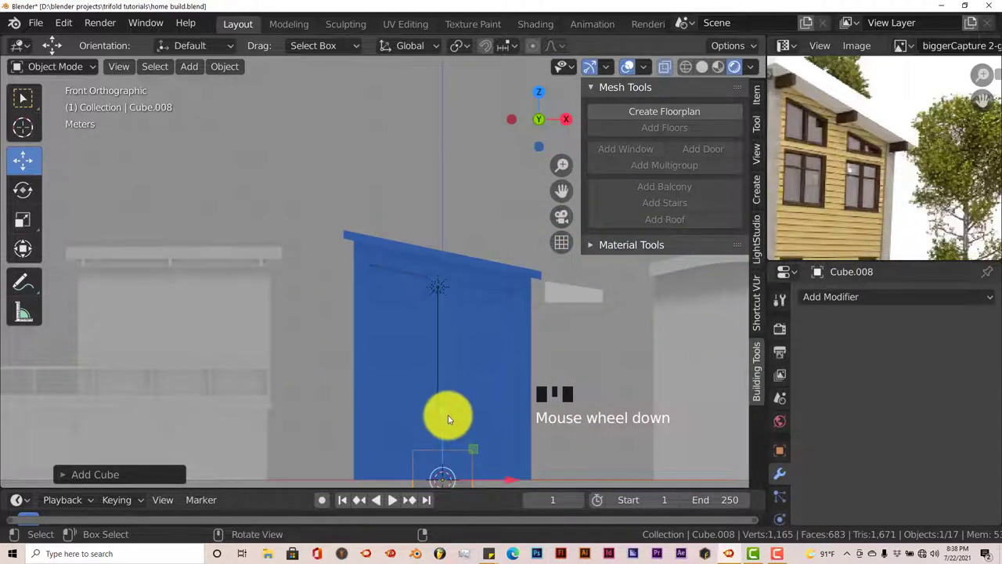
left_click_drag(446, 416, 365, 339)
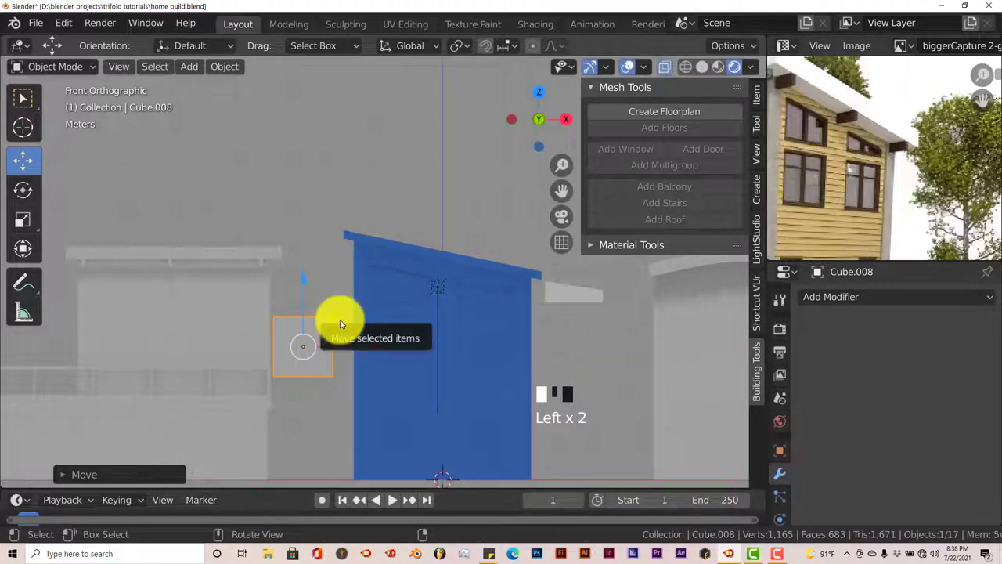
In top view, scale the cube along Y to flatten it into a thin slab.
key("KP_7")
scroll(263, 273, "up", 3)
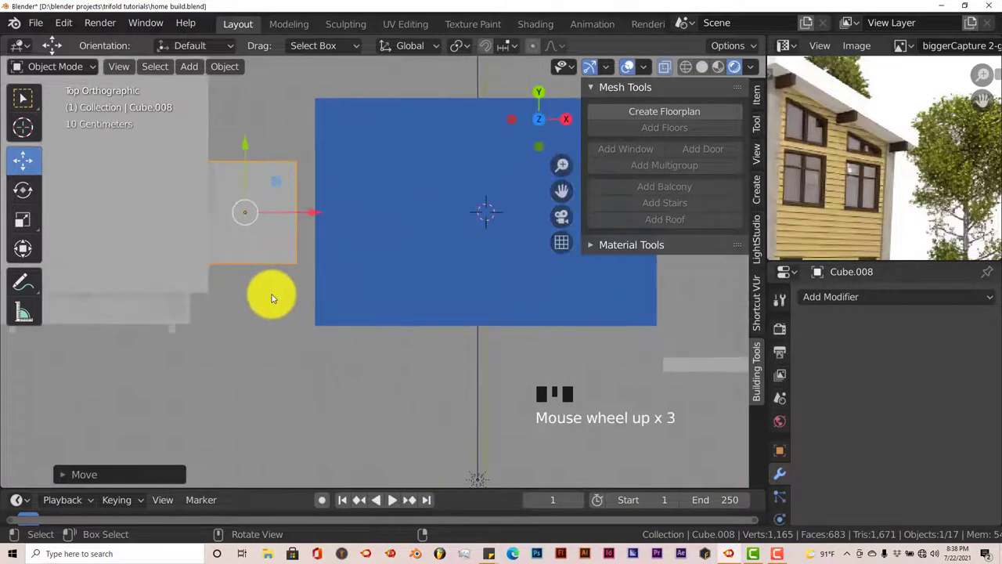
middle_click_drag(362, 328, 491, 371, "shift")
scroll(478, 383, "up", 3)
key("s")
key("y")
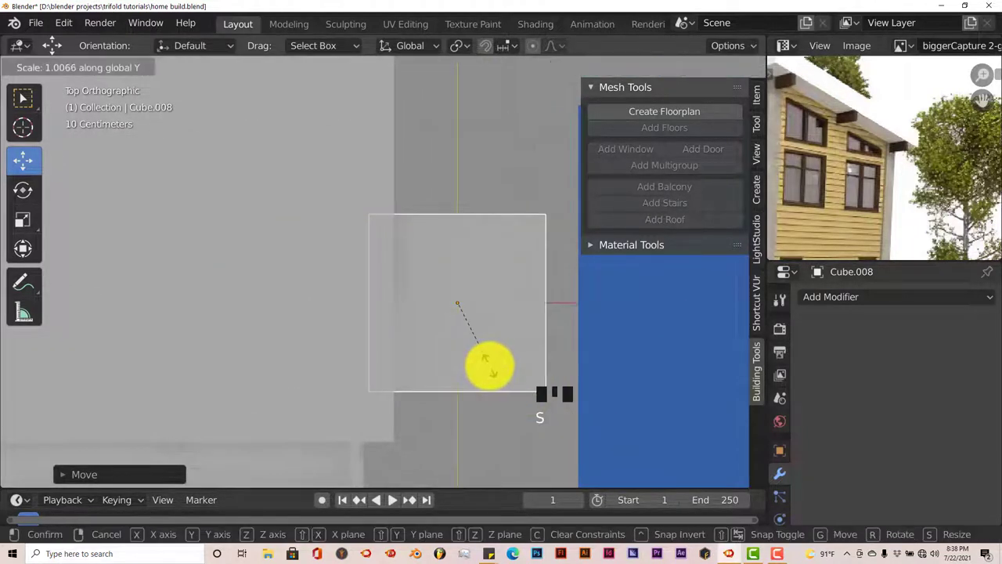
left_click(460, 306)
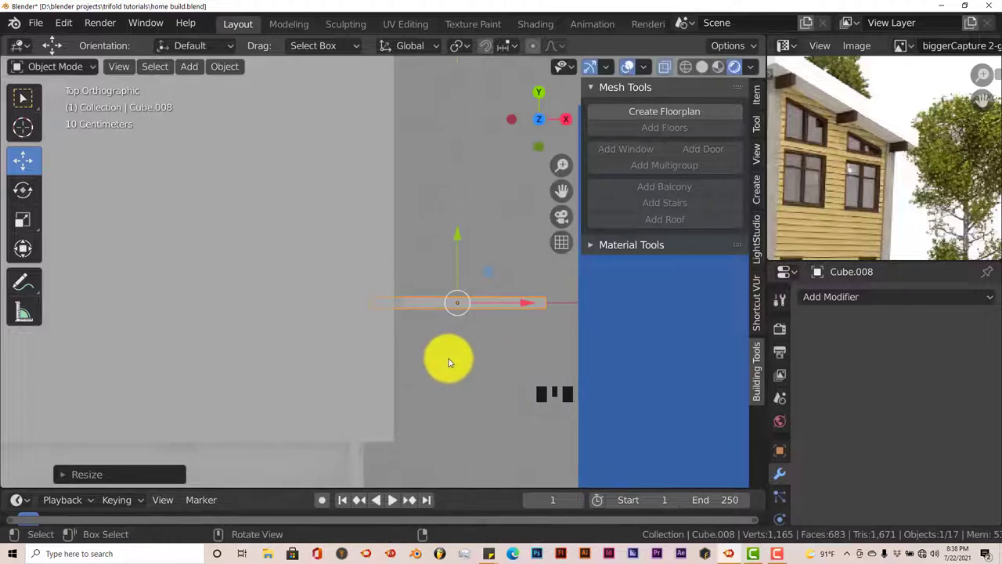
Rotate the thin slab 90° about Z so it lies parallel to the building's side wall.
type("r")
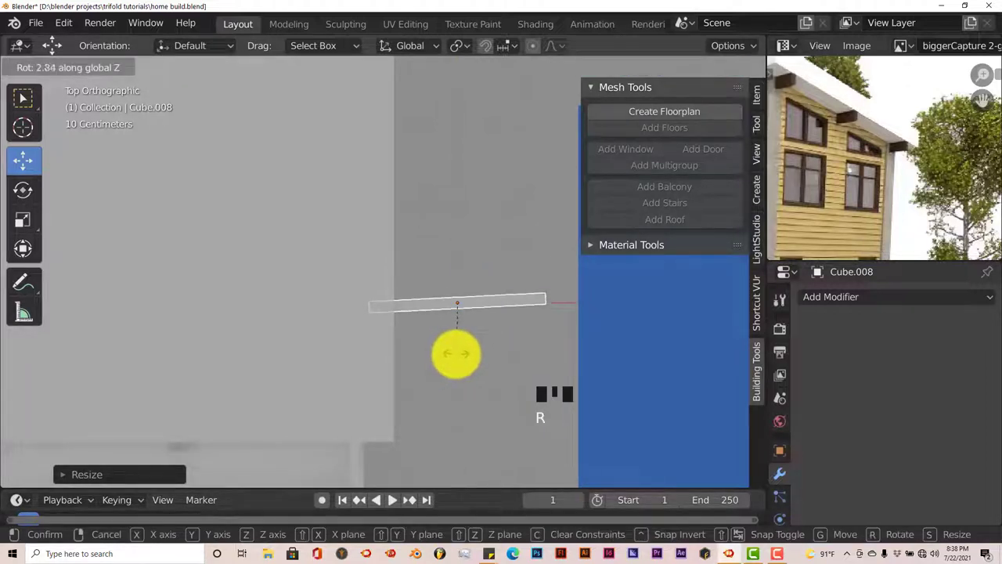
type("90")
left_click(461, 353)
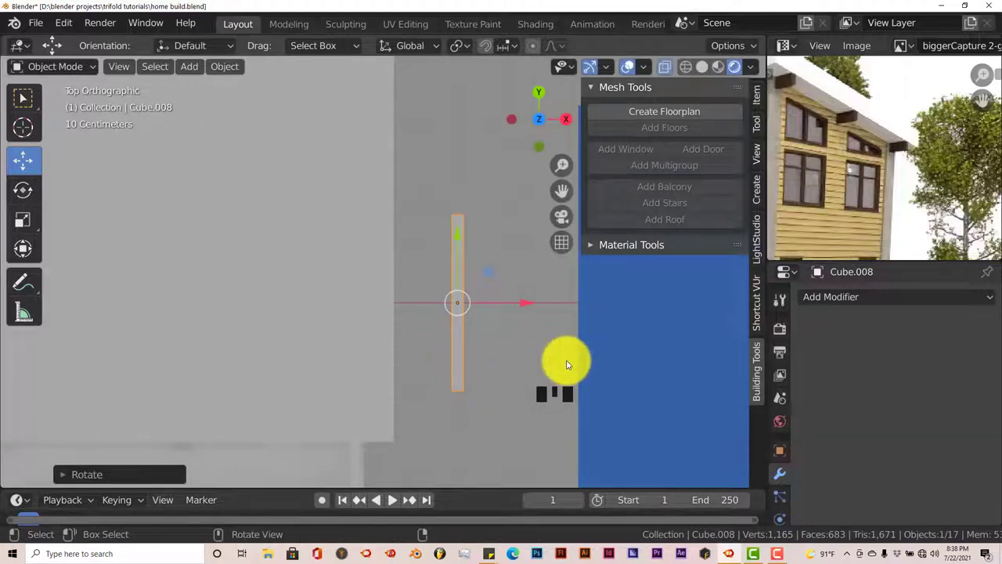
Select the slab, the roof and the building body together and move them along Y, clear of the neighbouring buildings.
key("KP_1")
scroll(501, 415, "down", 2)
middle_click_drag(488, 410, 459, 340)
scroll(475, 358, "down", 2)
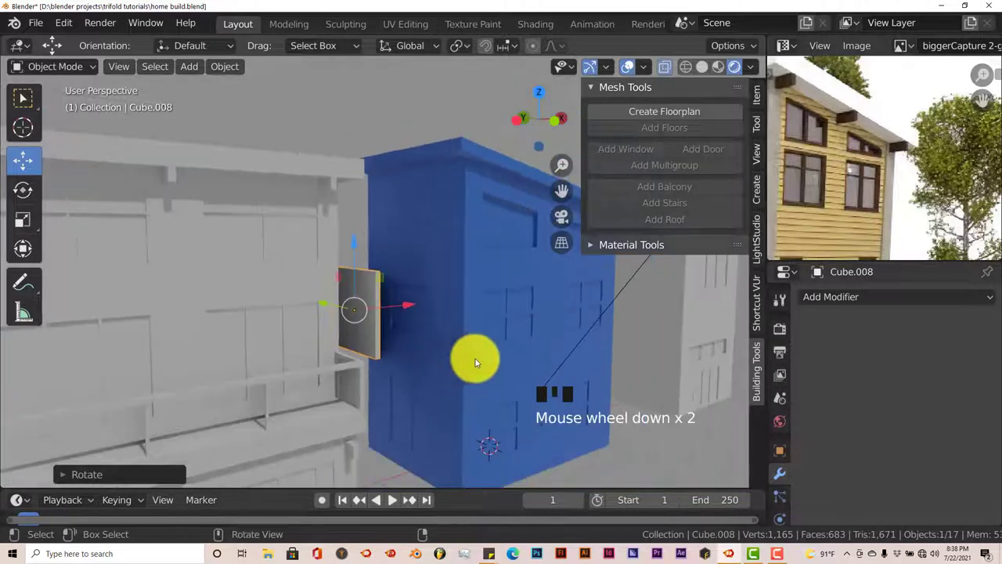
middle_click_drag(458, 376, 447, 353, "shift")
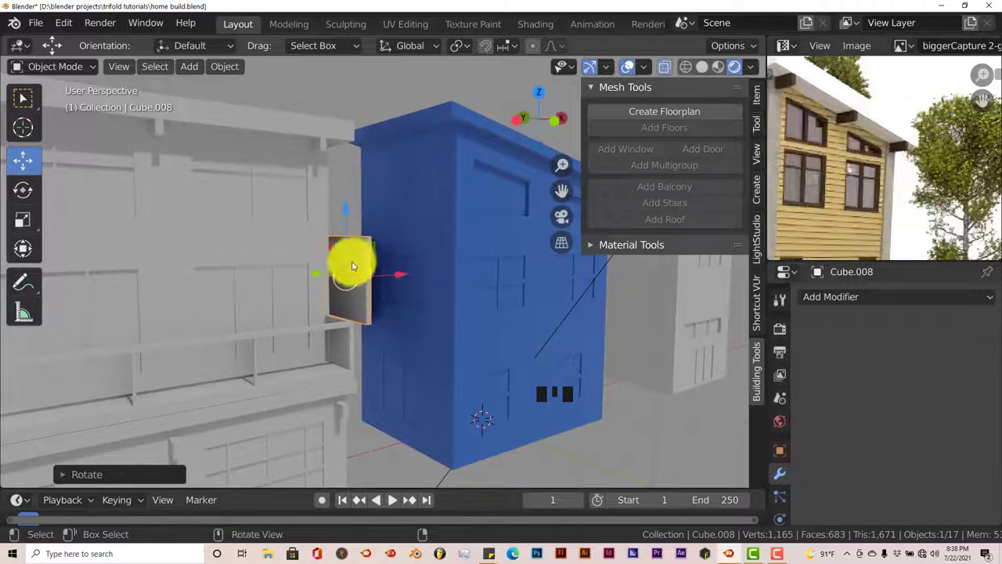
left_click(428, 119, "shift")
left_click(445, 261, "shift")
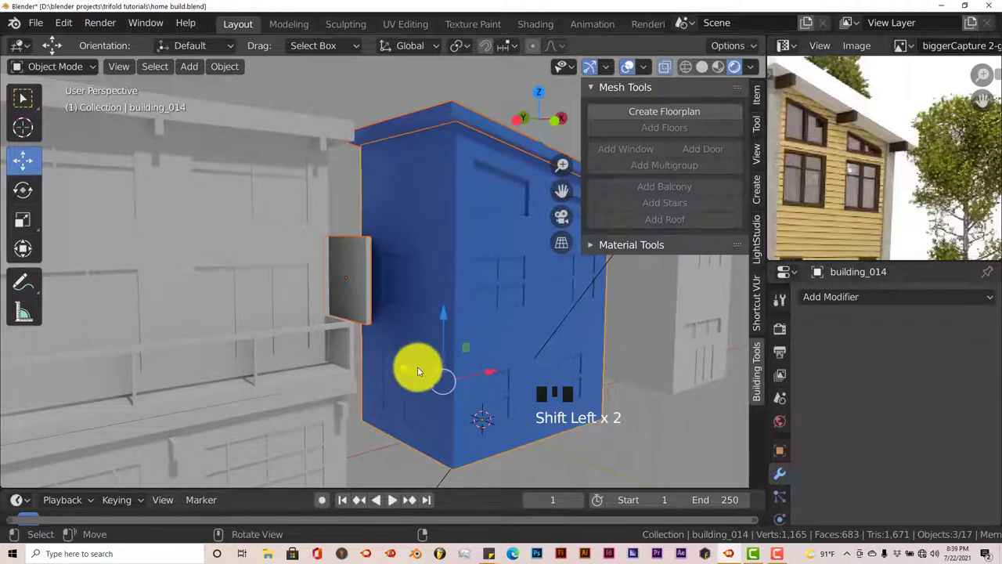
left_click_drag(442, 381, 604, 462)
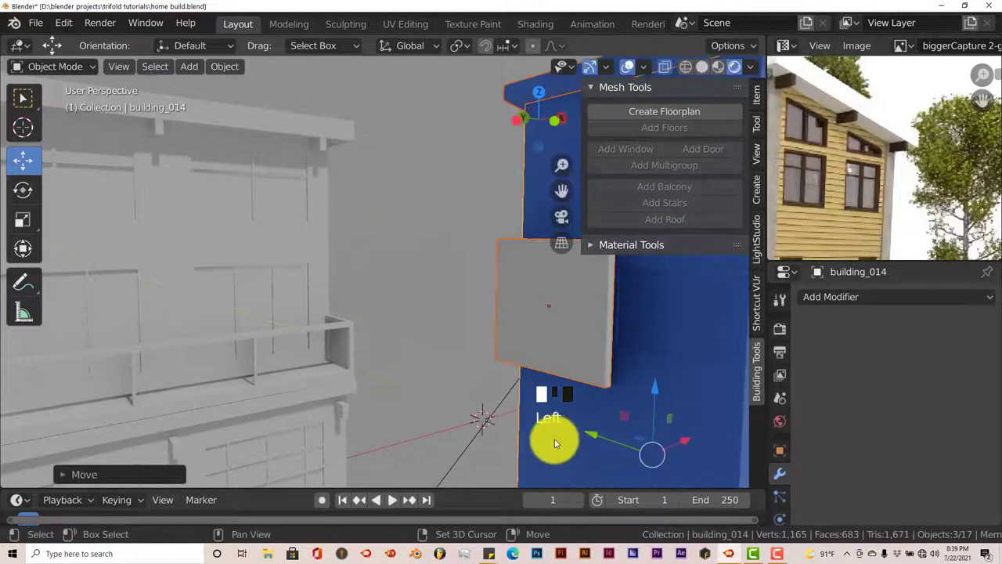
middle_click_drag(555, 441, 339, 362, "shift")
left_click_drag(411, 364, 456, 394, "shift")
middle_click_drag(457, 394, 433, 382, "shift")
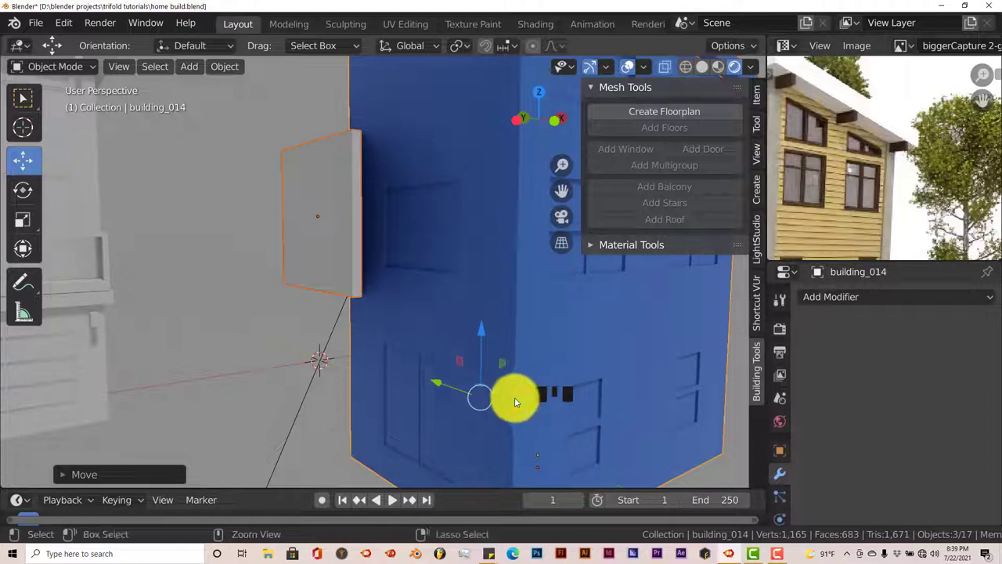
In left orthographic view, select only the slab and position it along Z in front of the upper part of the side wall.
key("ctrl+KP_3")
scroll(603, 396, "up", 1)
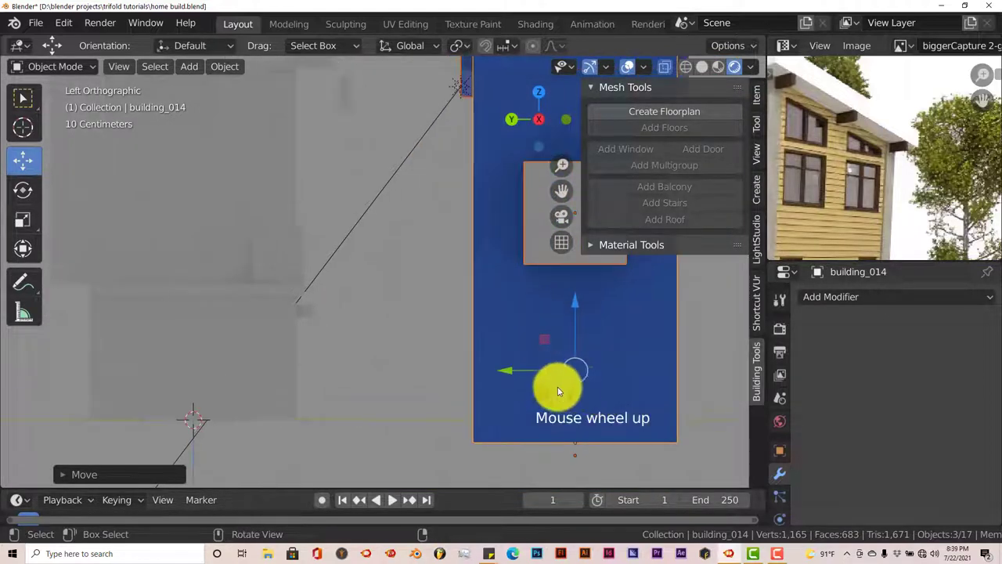
middle_click_drag(564, 376, 465, 381, "shift")
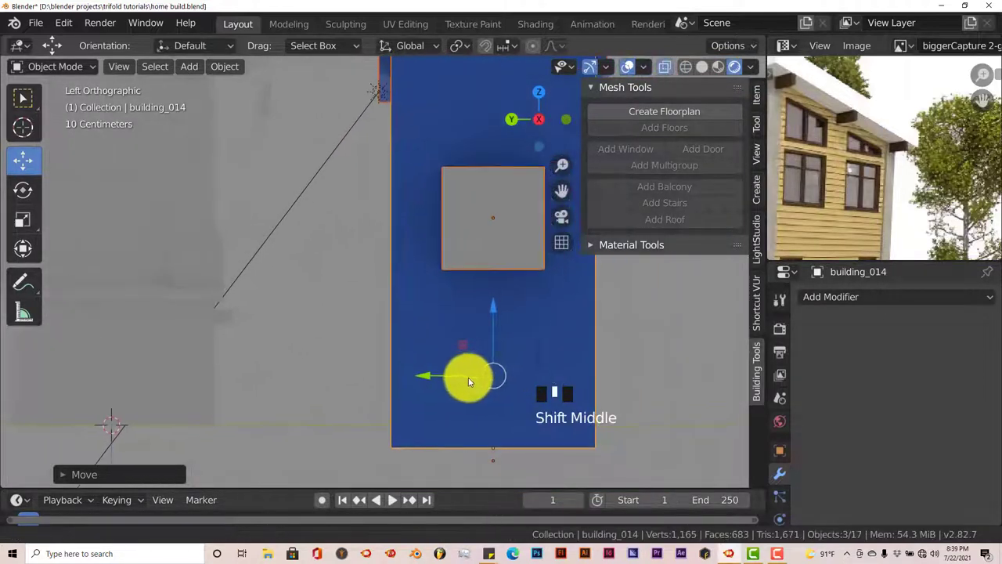
left_click(483, 230)
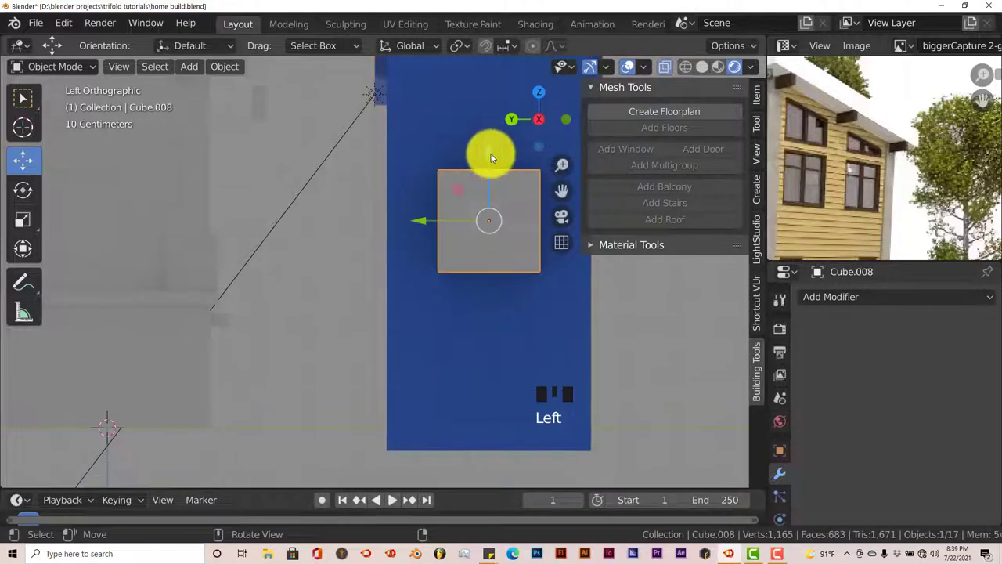
left_click_drag(491, 158, 473, 302)
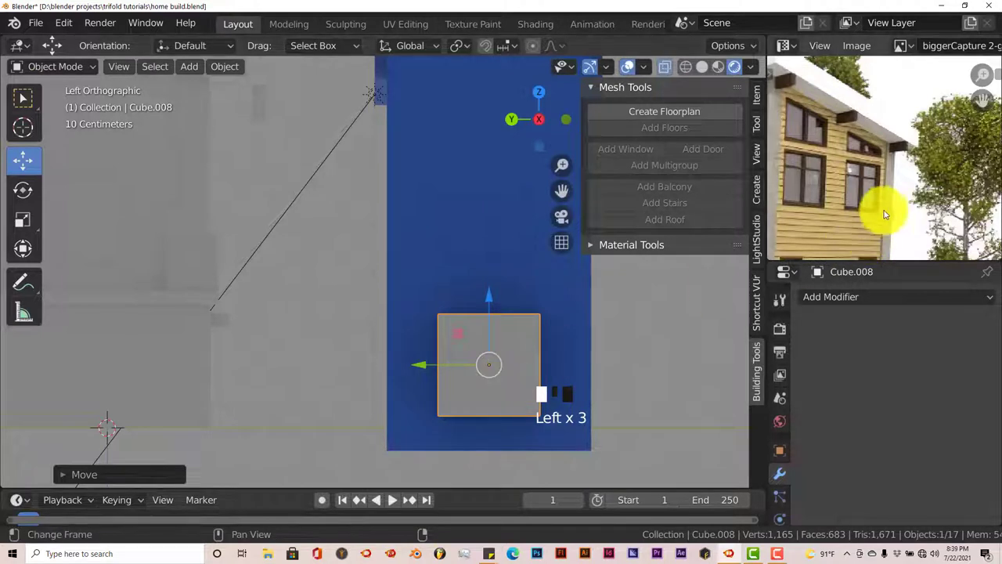
middle_click_drag(885, 215, 858, 201)
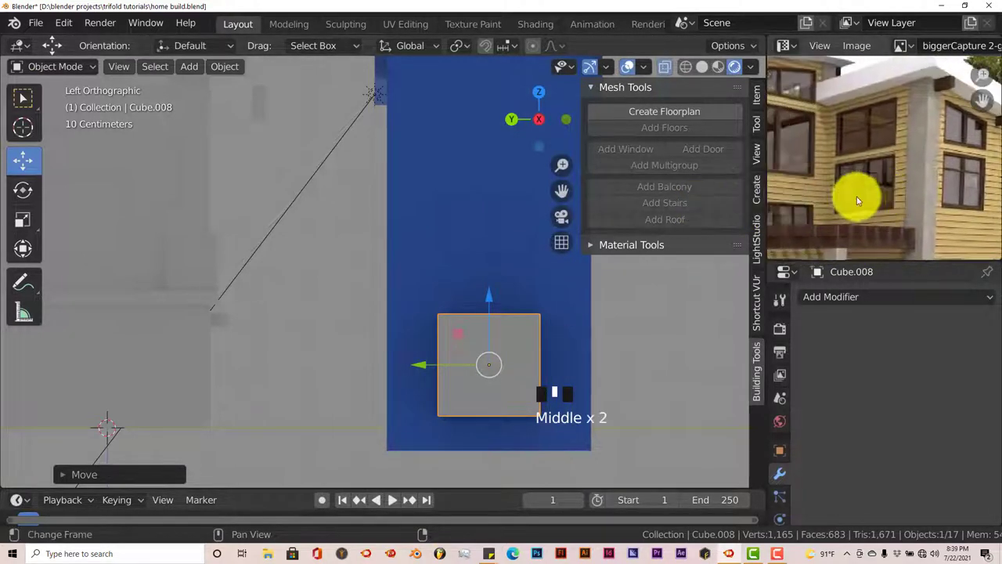
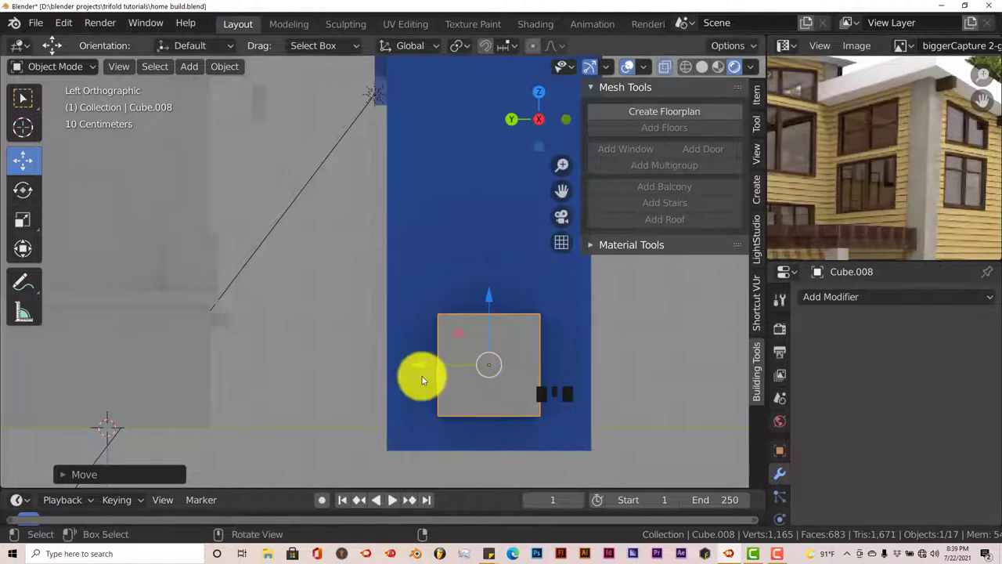
left_click_drag(486, 298, 488, 166)
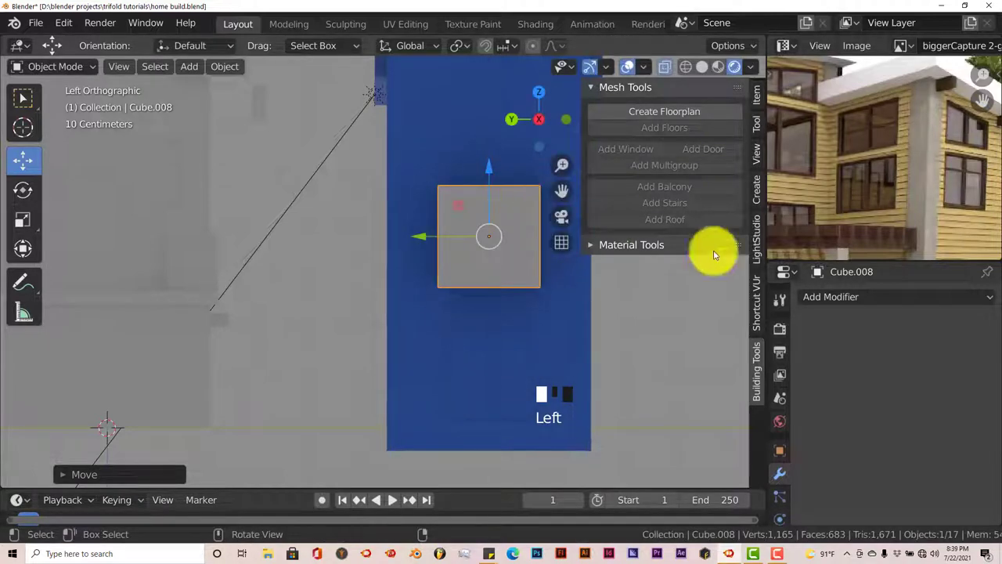
In wireframe display, shrink the slab along Z and raise it until its upper edge meets the top of the window frame behind it.
left_click(686, 67)
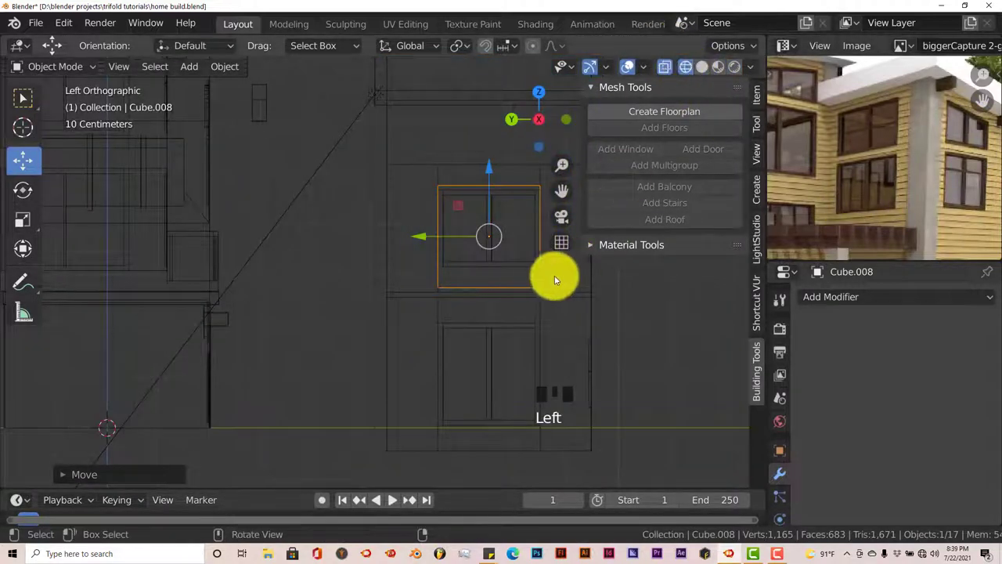
scroll(607, 343, "up", 3)
middle_click_drag(615, 339, 431, 414, "shift")
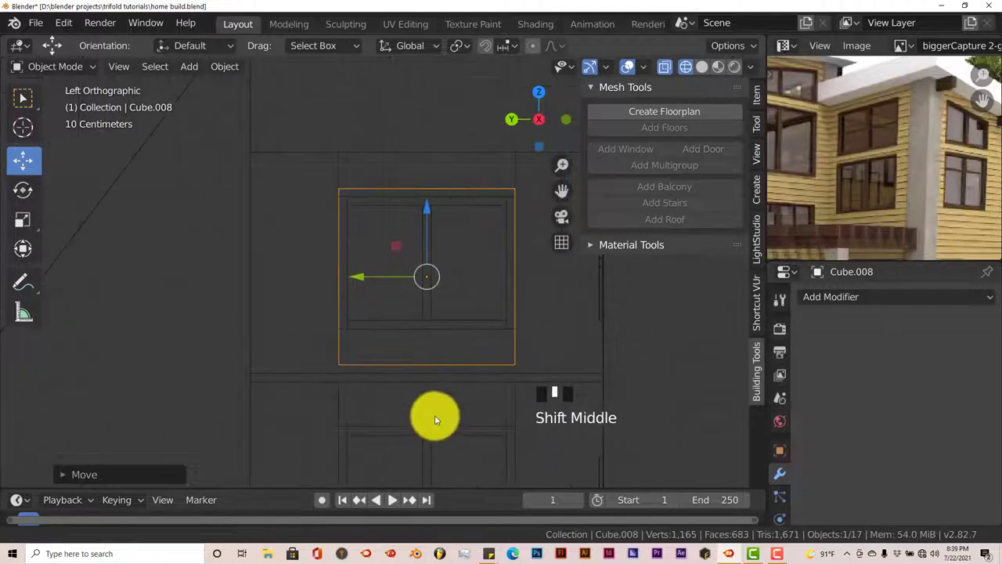
scroll(475, 374, "up", 3)
middle_click_drag(475, 374, 434, 359, "shift")
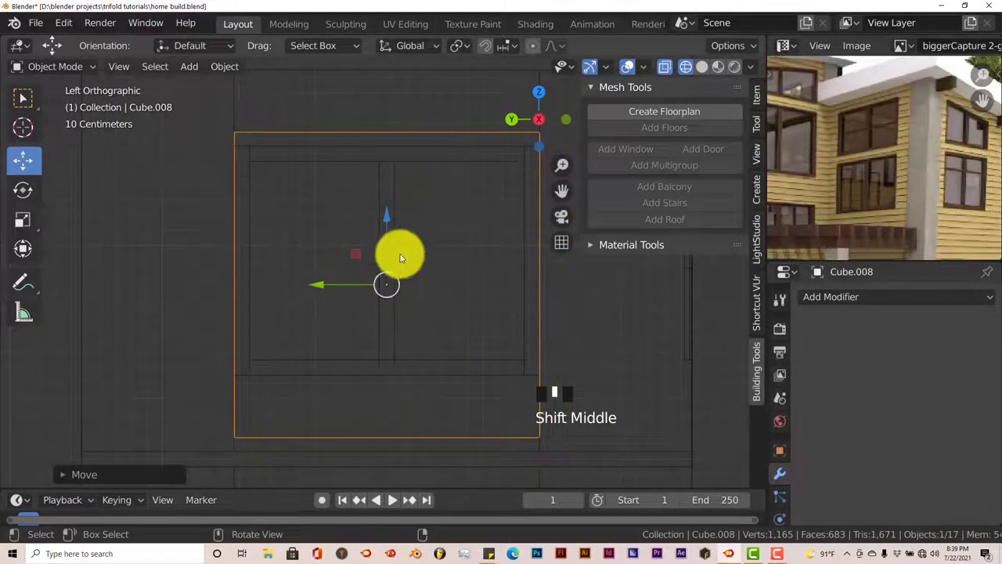
key("s")
key("z")
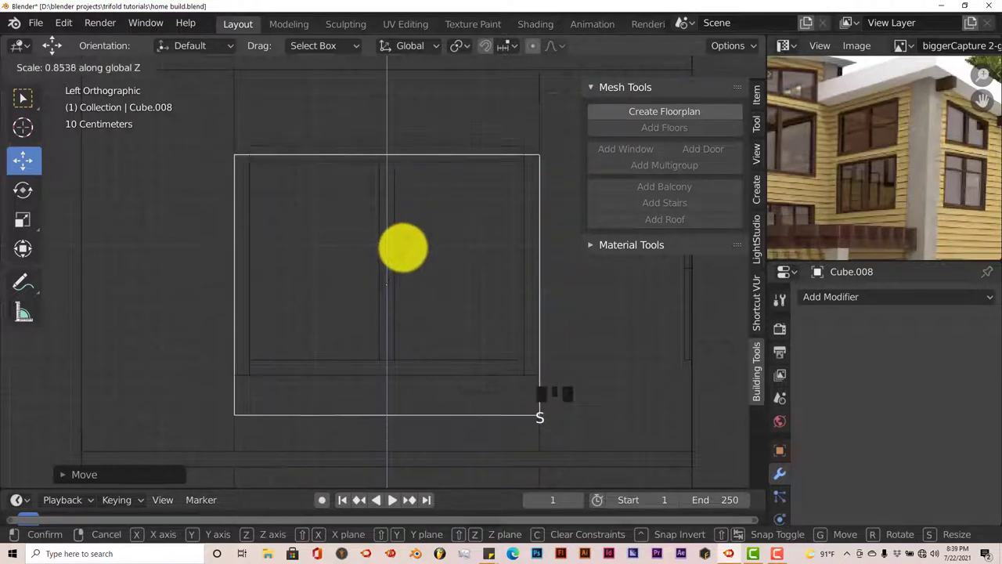
left_click(404, 249)
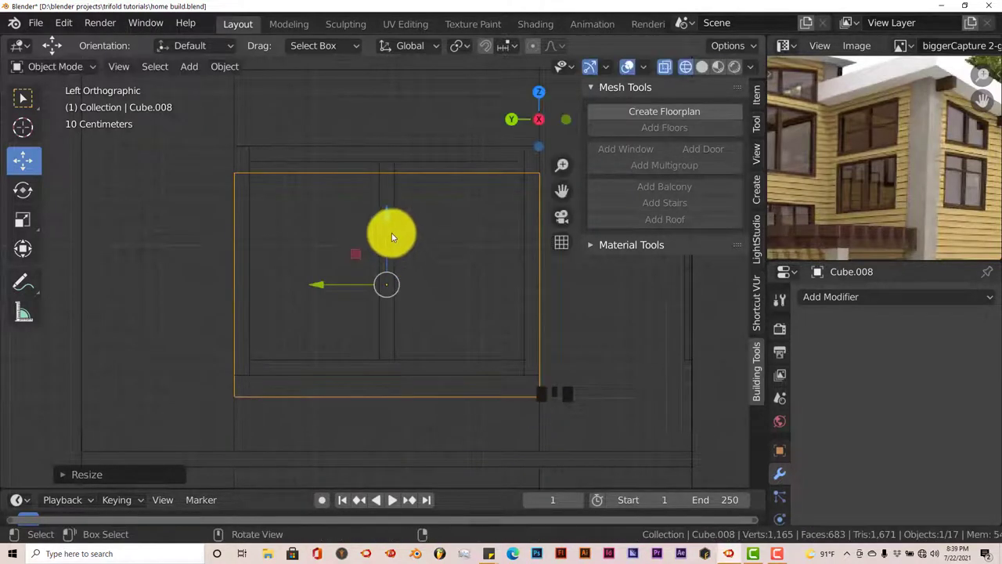
left_click_drag(391, 231, 379, 199)
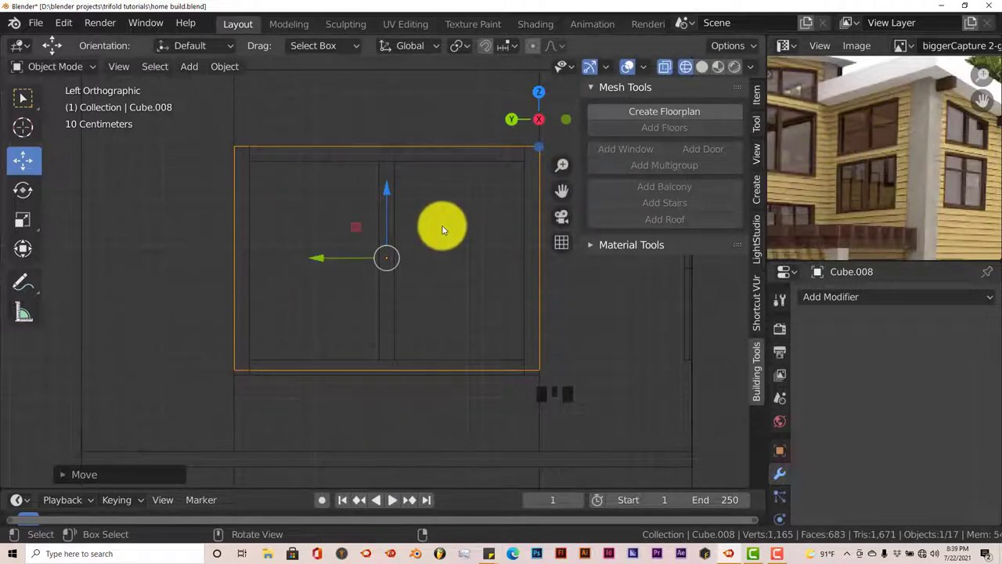
Scale the slab further down along Z to about 0.8, making it a low, wide rectangle.
key("s")
key("z")
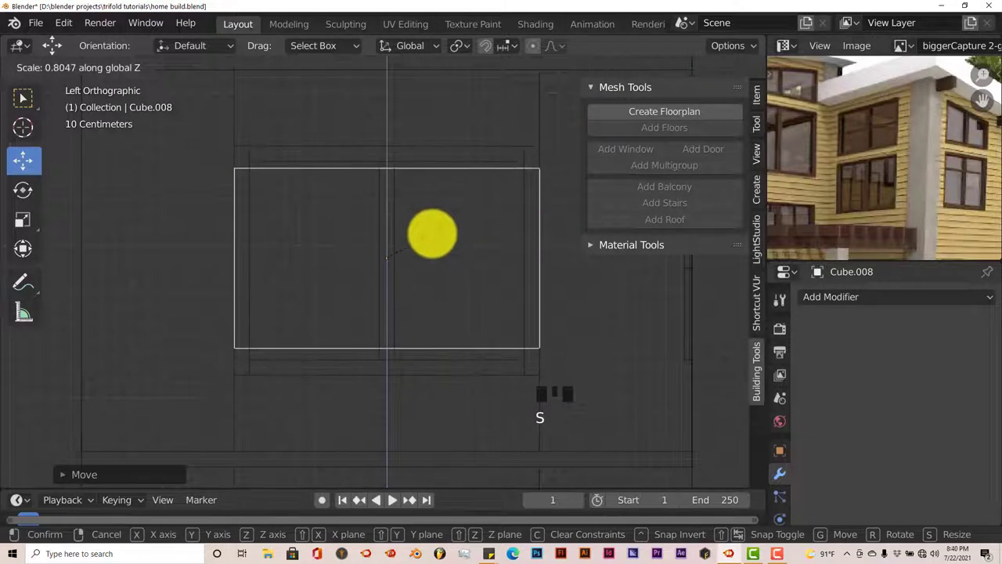
left_click(431, 239)
scroll(429, 263, "down", 4)
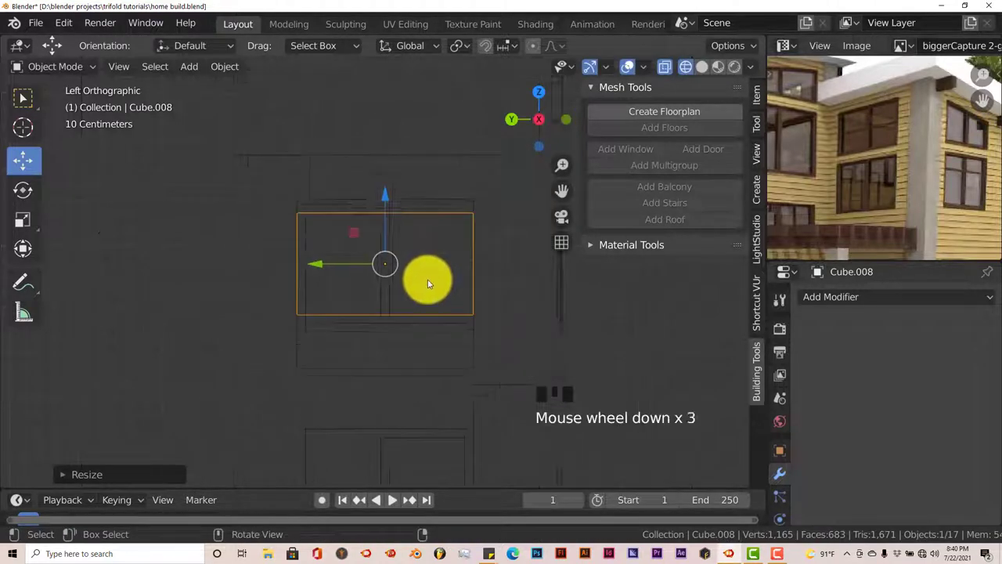
scroll(412, 312, "down", 2)
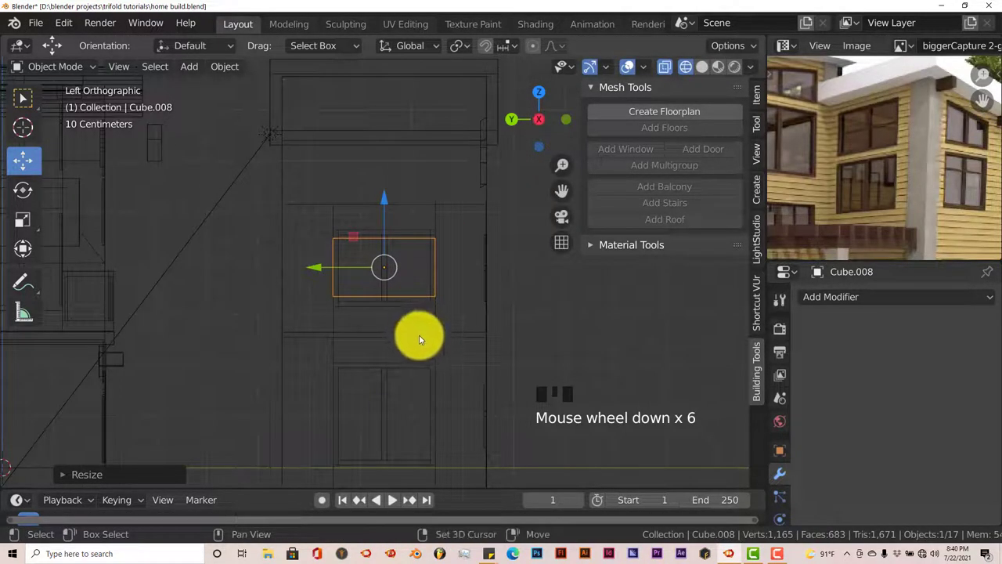
middle_click_drag(417, 334, 415, 358, "shift")
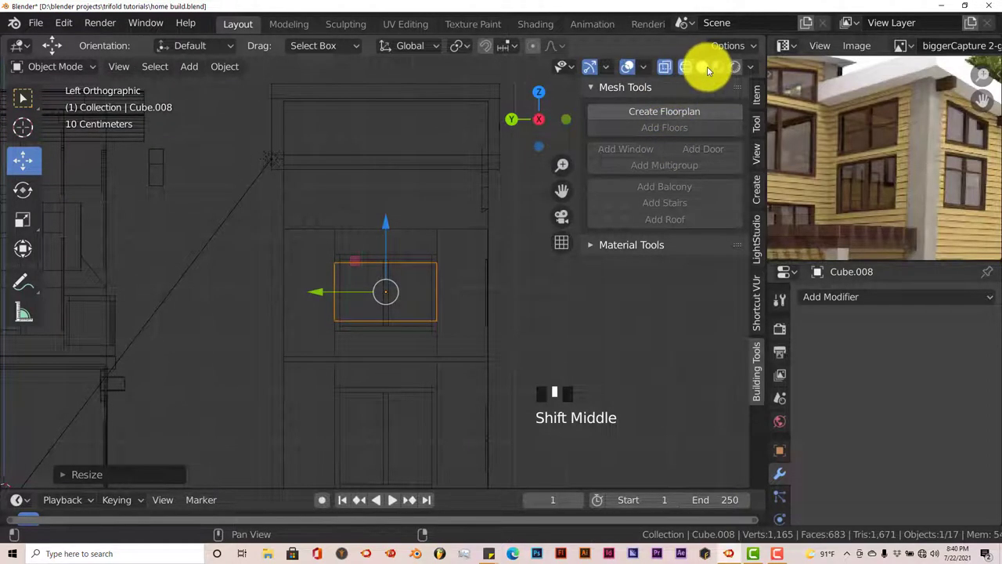
Turn off wireframe and X-ray, raise the slab along Z to just below the roof overhang, and display the model in rendered shading.
left_click(704, 69)
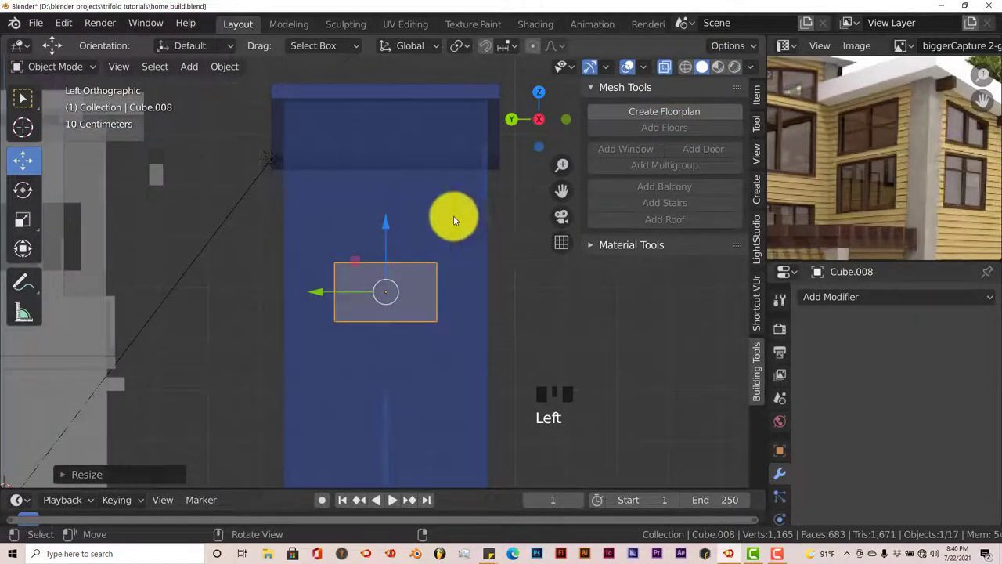
left_click(665, 68)
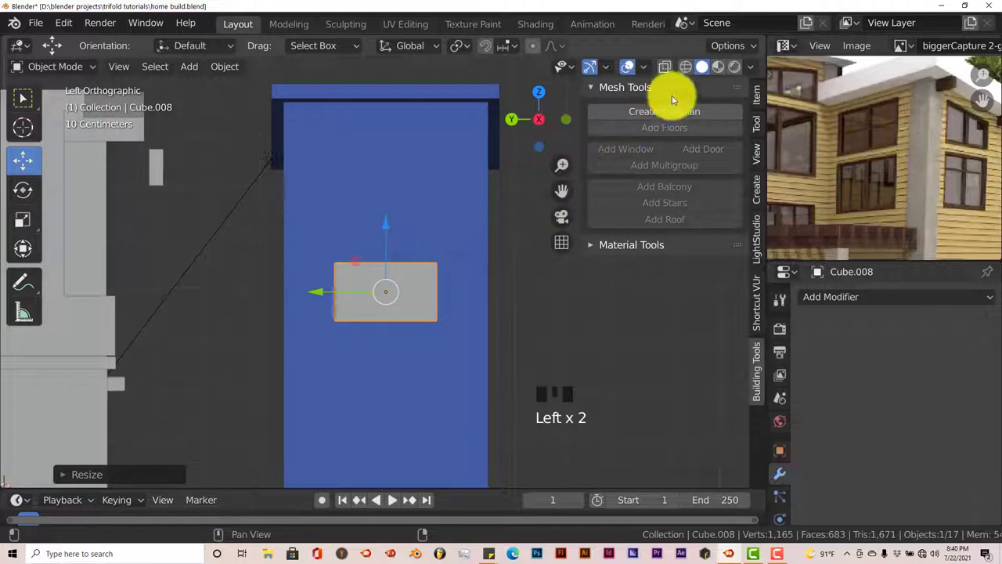
left_click_drag(388, 224, 400, 112)
middle_click_drag(476, 346, 530, 245)
left_click(736, 70)
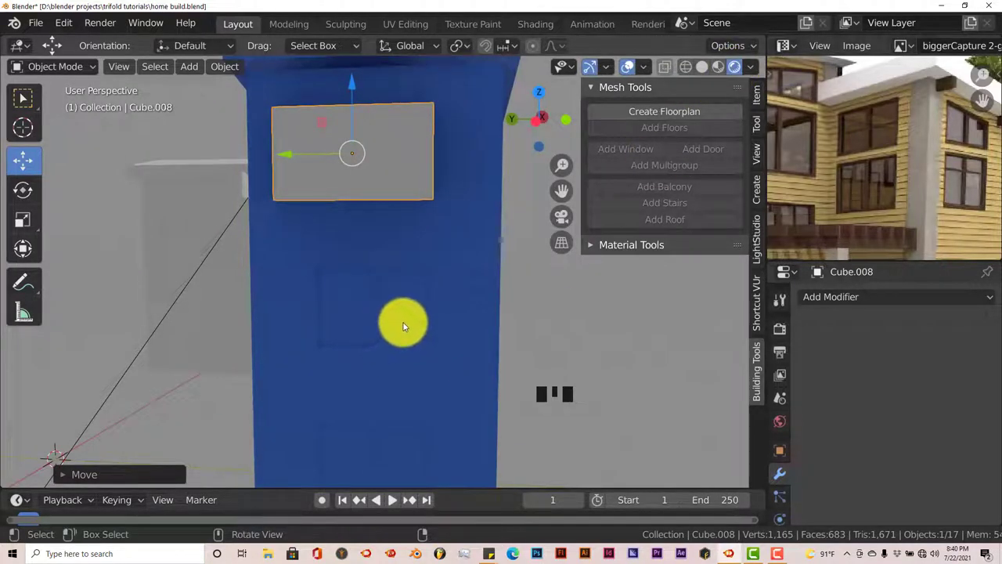
key("ctrl+KP_3")
scroll(409, 323, "up", 2)
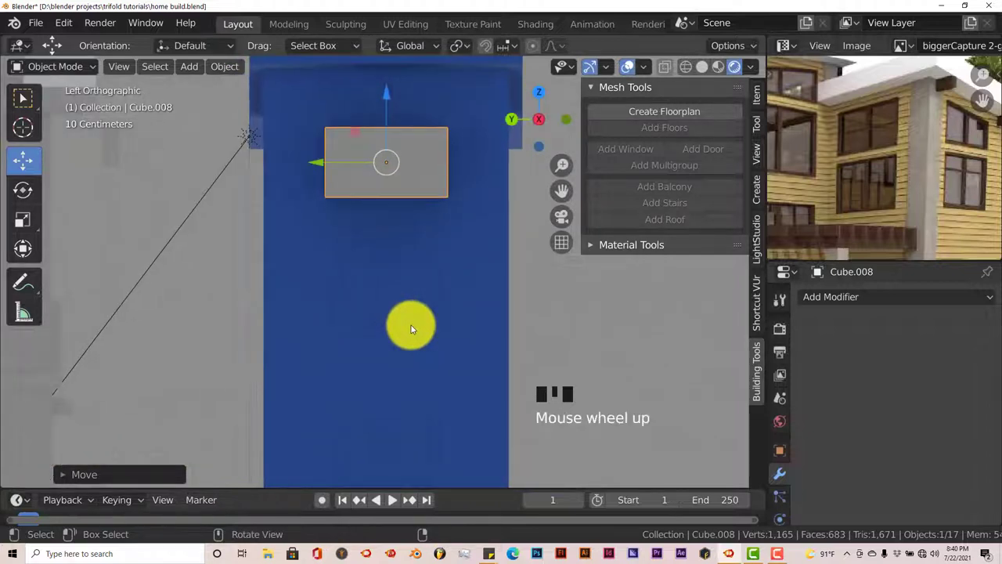
middle_click_drag(426, 347, 425, 358, "shift")
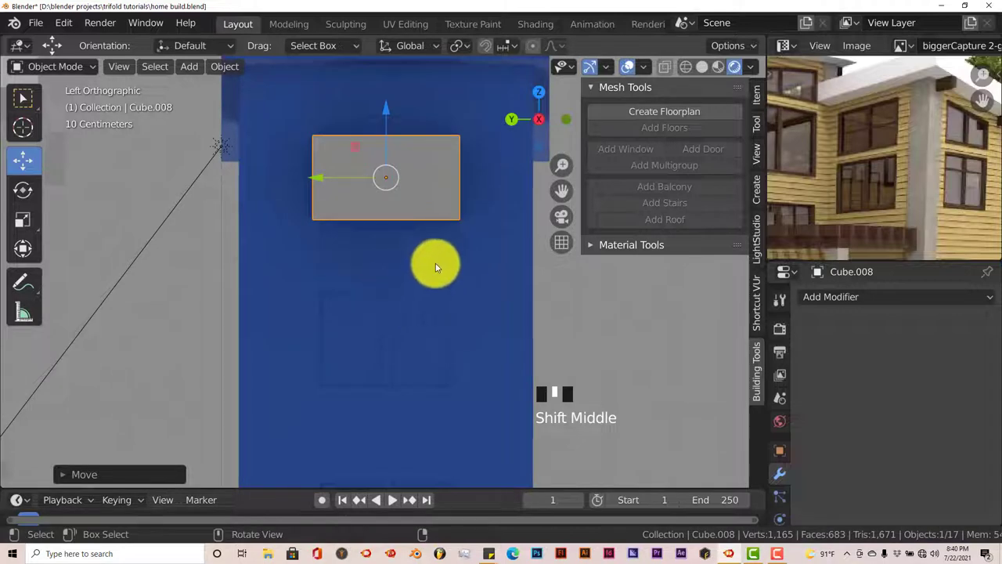
Thicken the slab along X by a factor of about 3.3 and move it along X up to the building's side wall.
middle_click_drag(407, 328, 249, 391)
scroll(360, 360, "down", 1)
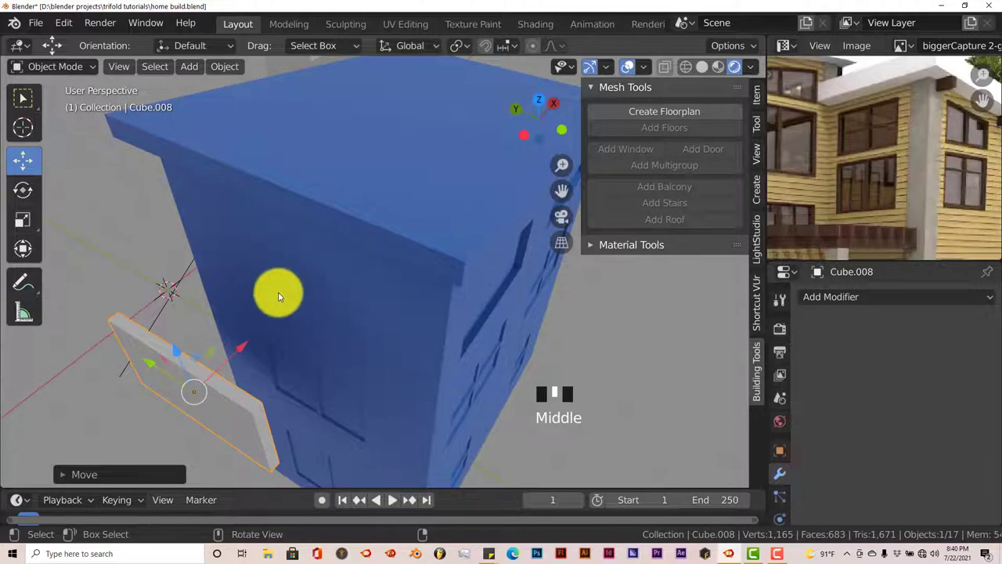
key("s")
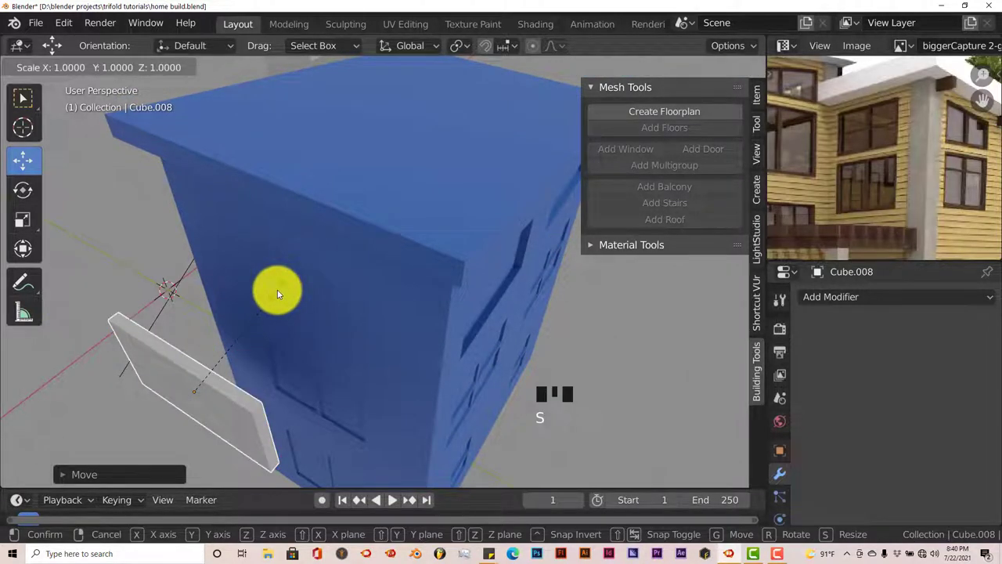
key("x")
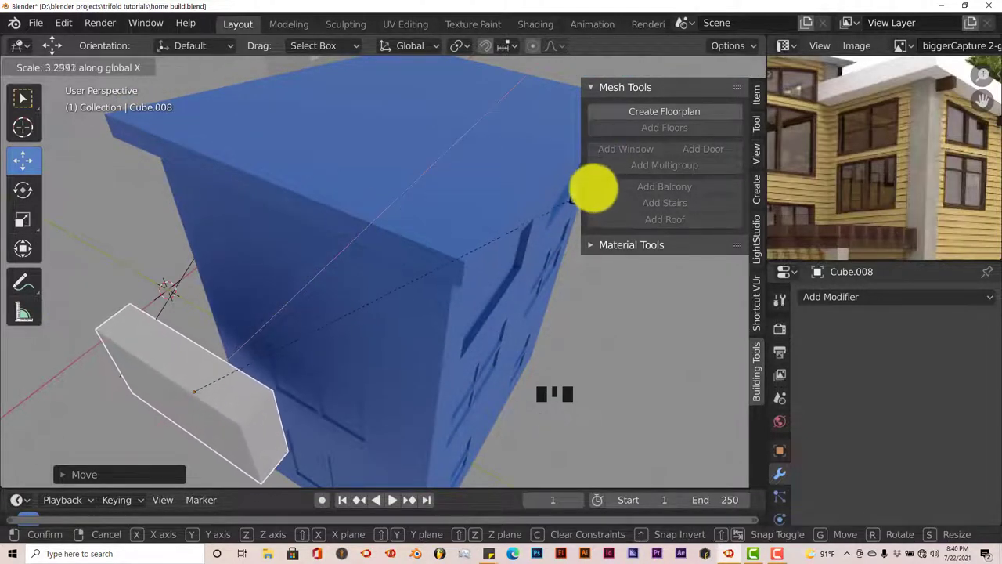
left_click(593, 185)
left_click_drag(248, 348, 340, 264)
mouse_move(386, 389)
middle_mouse_down()
mouse_move(384, 376)
mouse_move(419, 347)
mouse_move(400, 392)
mouse_move(331, 391)
mouse_move(384, 374)
mouse_move(370, 390)
middle_mouse_up()
Try to cut the slab's shape out of the building body by applying a Boolean modifier set to Difference.
left_click(425, 253)
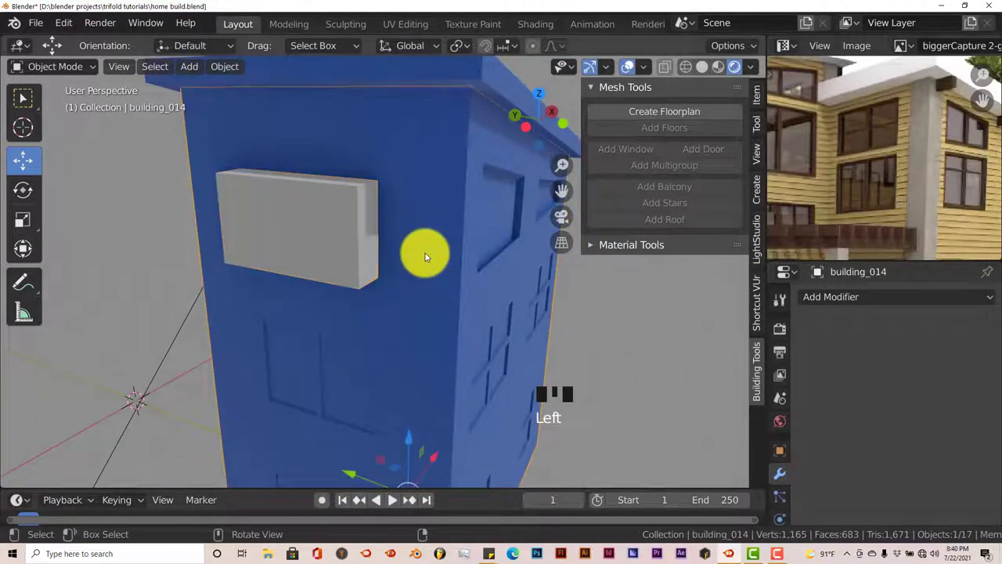
left_click(867, 296)
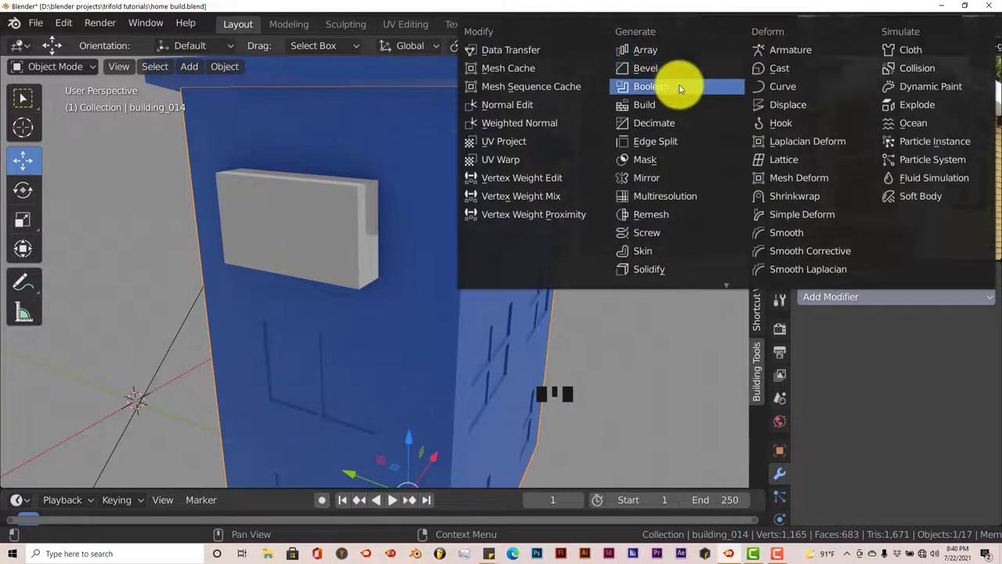
left_click(679, 84)
left_click(984, 389)
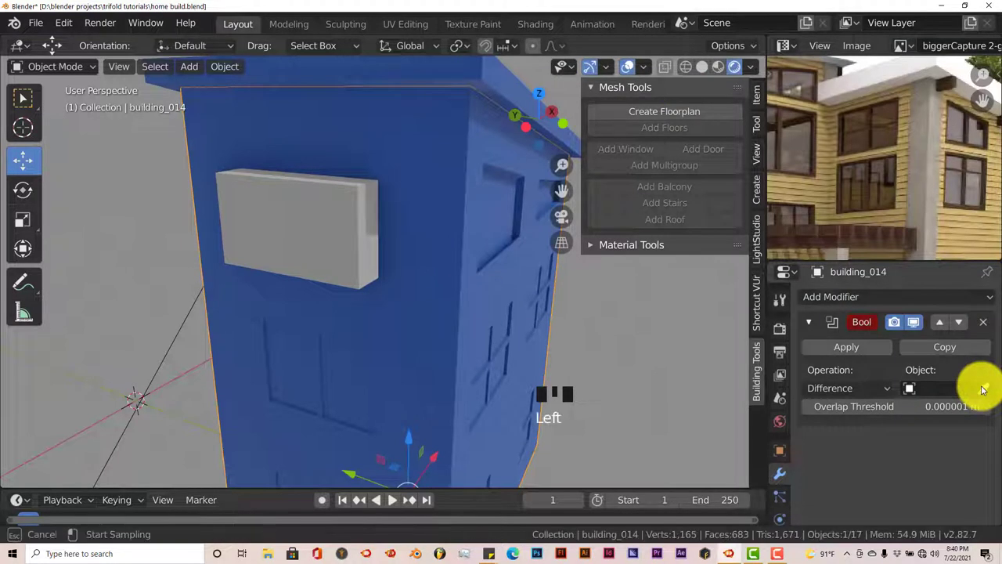
left_click(298, 205)
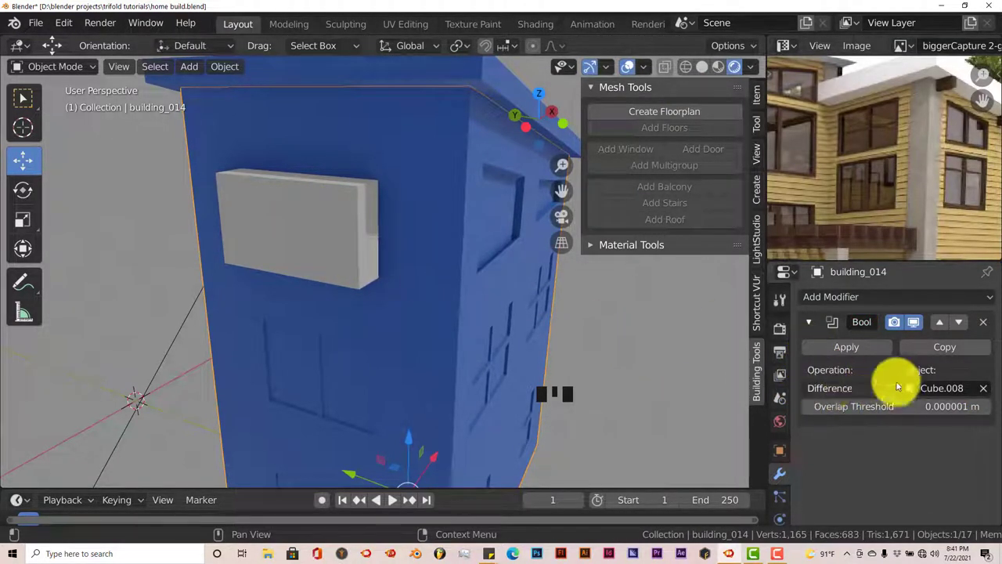
left_click(842, 347)
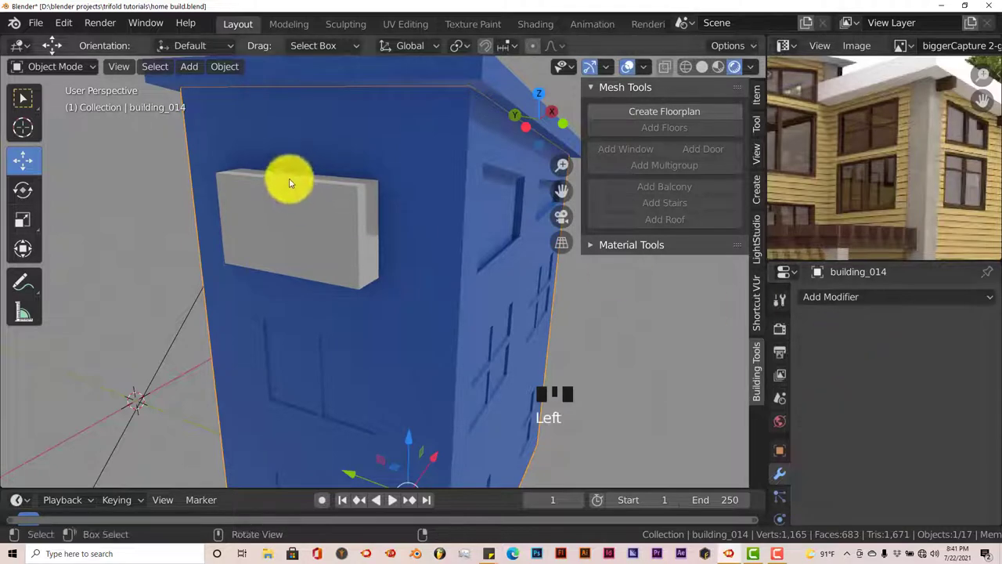
Select the slab and push it along X partway into the building's side wall.
left_click(303, 209)
middle_click_drag(325, 243, 304, 257)
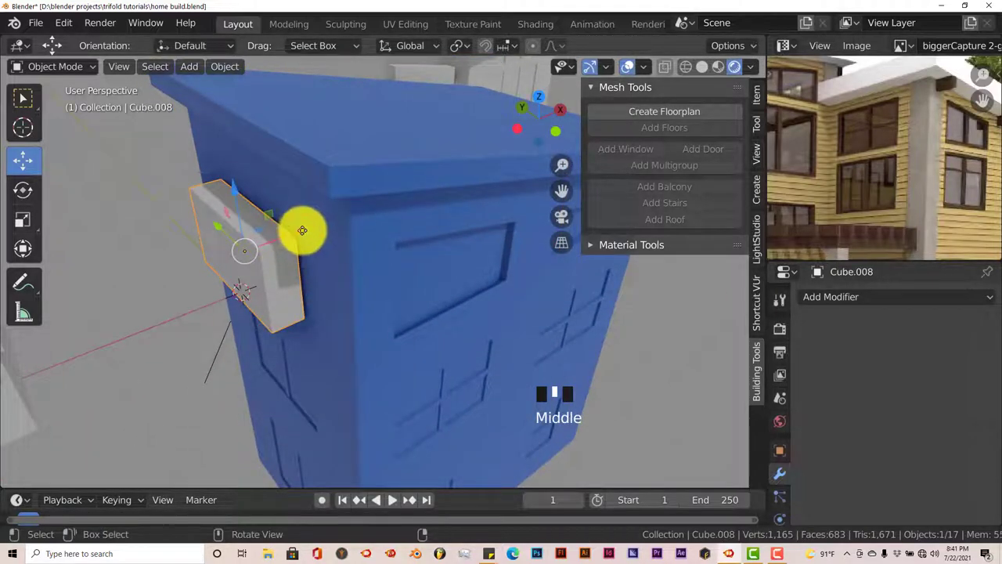
left_click_drag(302, 230, 330, 233)
middle_click_drag(326, 293, 371, 287)
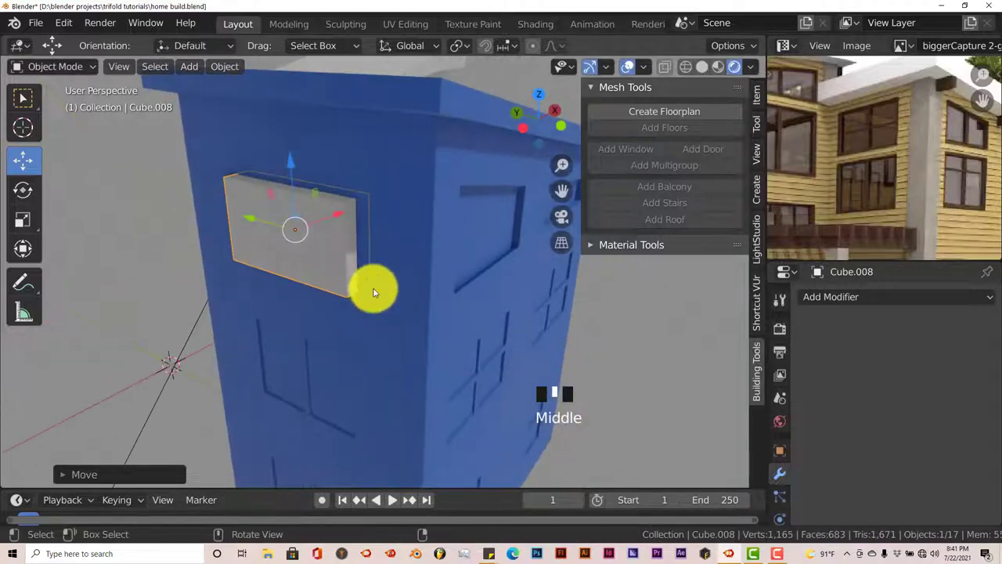
Add a Boolean Difference modifier to the building body with the embedded slab as its object, and apply it.
left_click(424, 288)
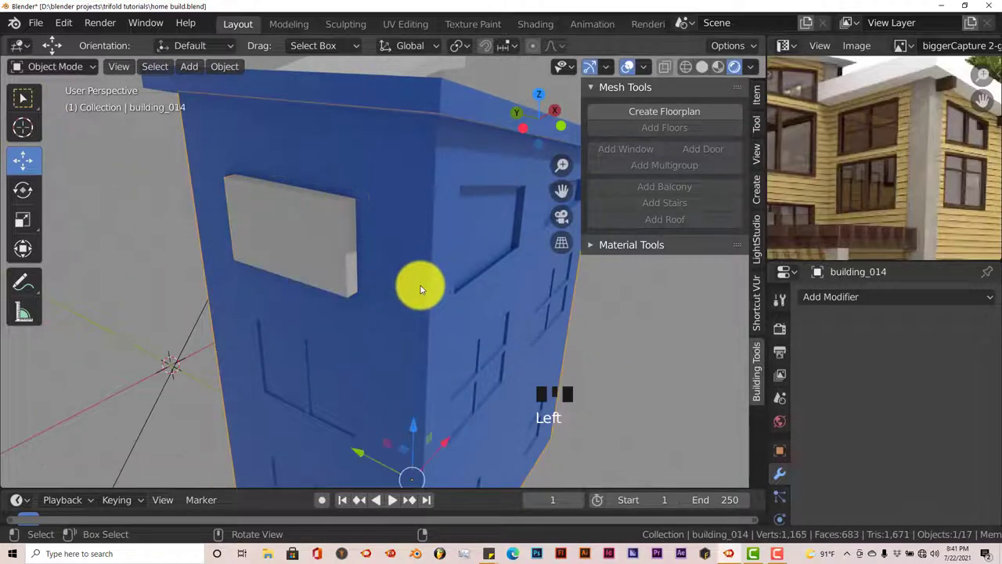
left_click(875, 298)
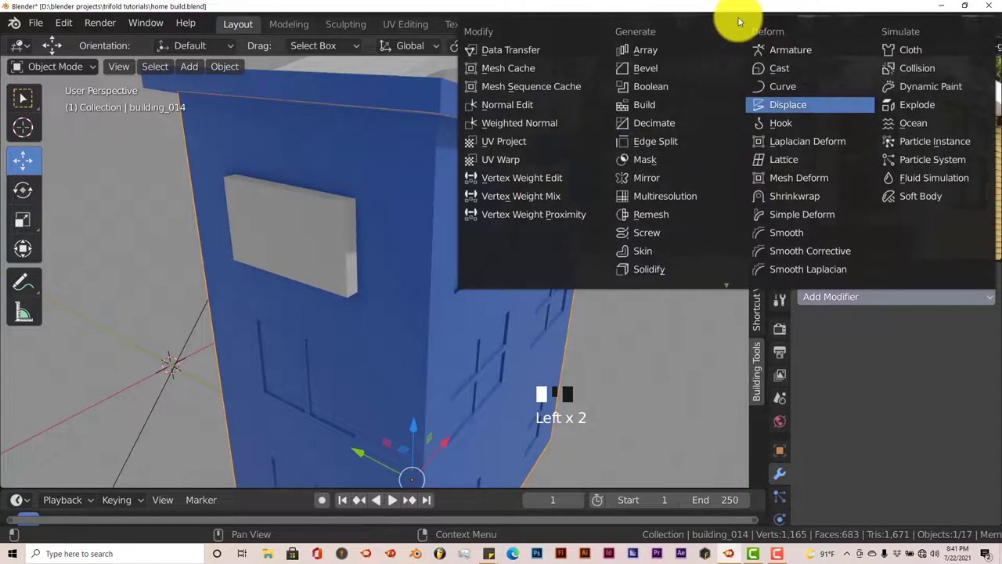
left_click(662, 86)
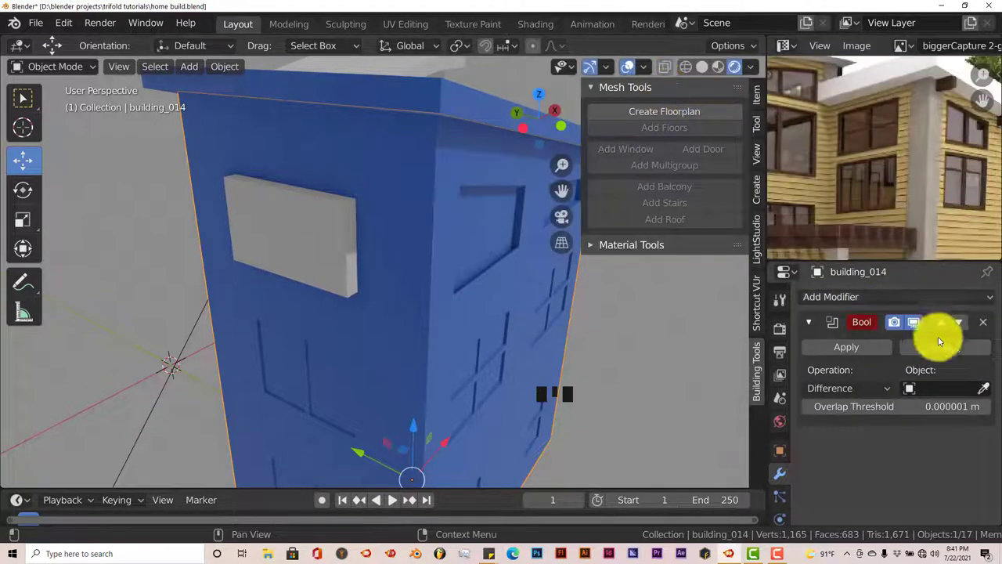
left_click(980, 389)
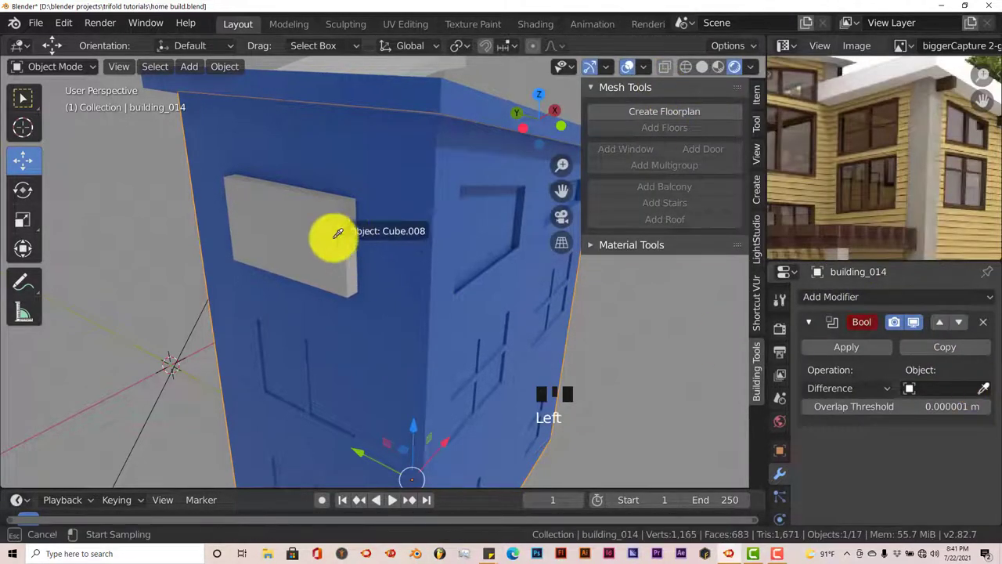
left_click(306, 213)
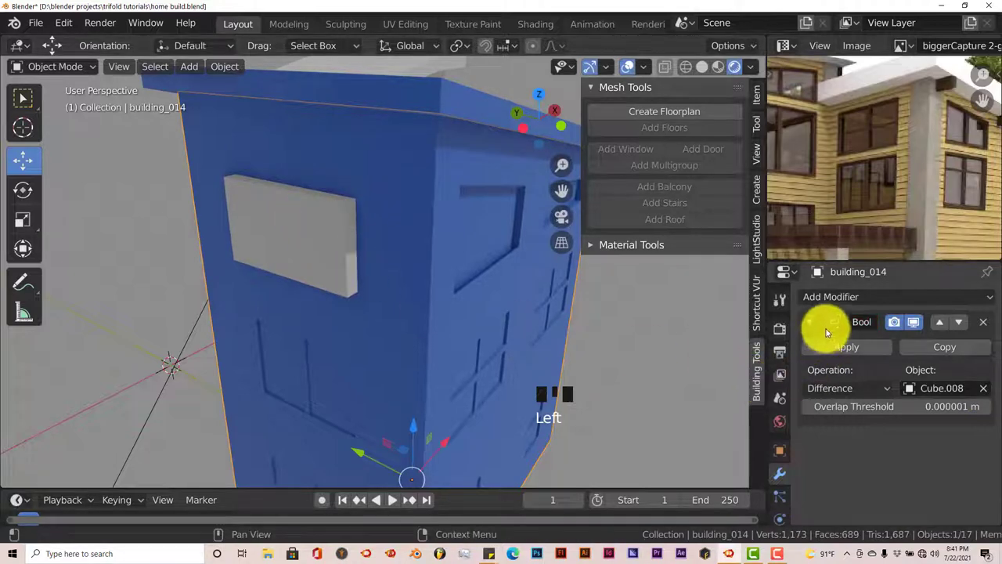
left_click(833, 347)
Select the slab and pull it out of the side wall along X, clear of the window recess.
left_click(324, 253)
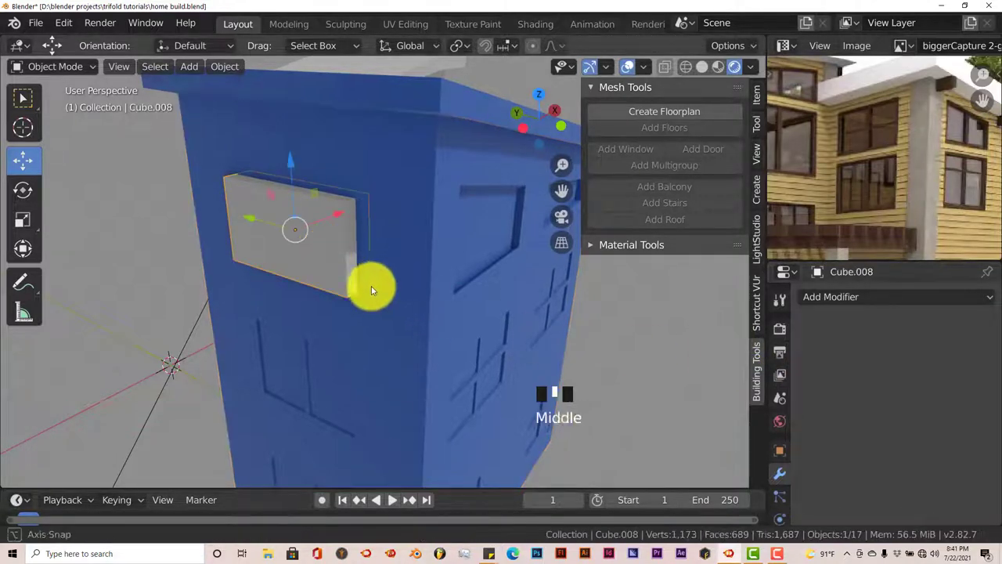
middle_click_drag(371, 284, 312, 253)
left_click_drag(307, 226, 297, 302)
middle_click_drag(298, 302, 368, 235)
Save the file, delete the cutter slab, and select the building body.
left_click(35, 22)
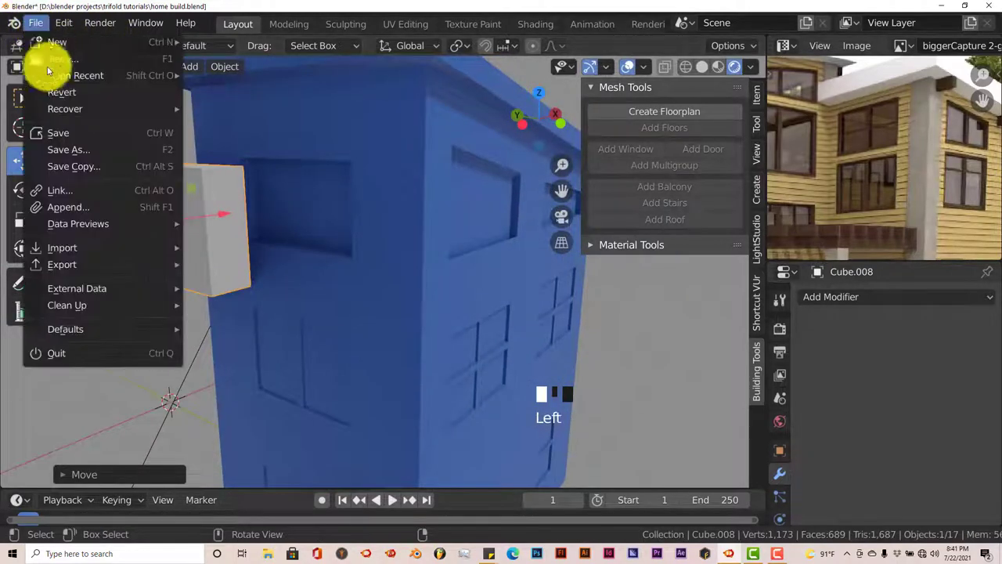
left_click(62, 130)
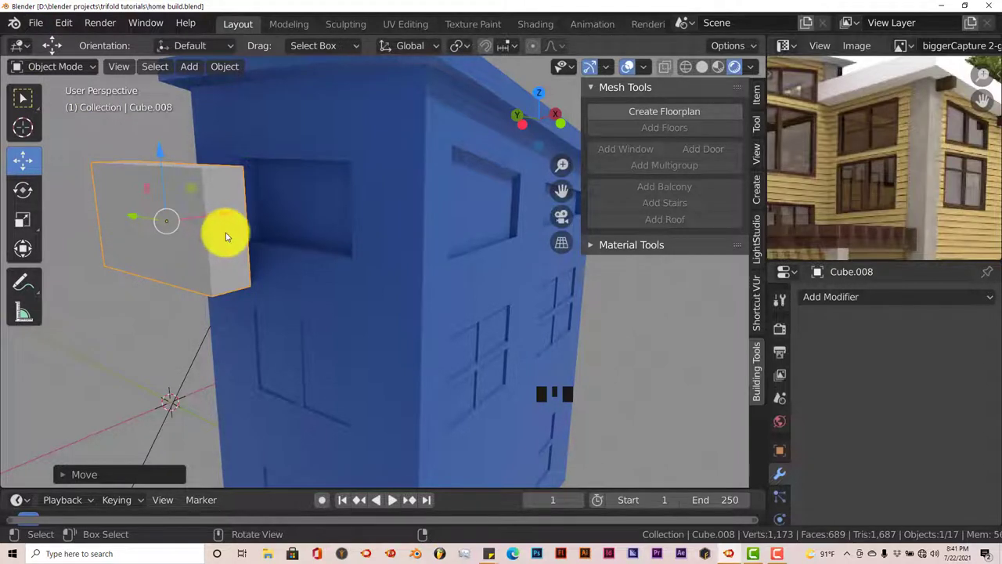
key("Delete")
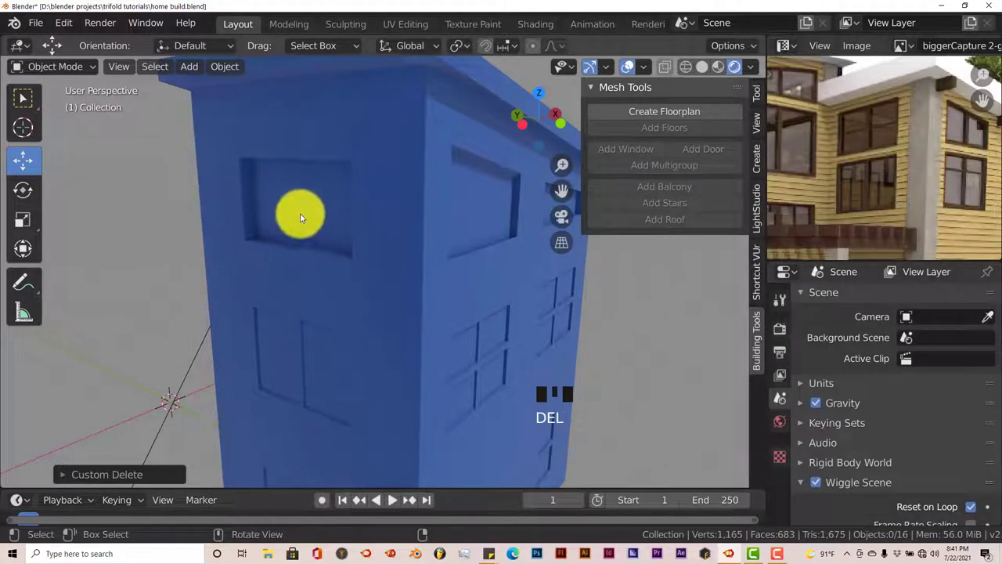
left_click(326, 236)
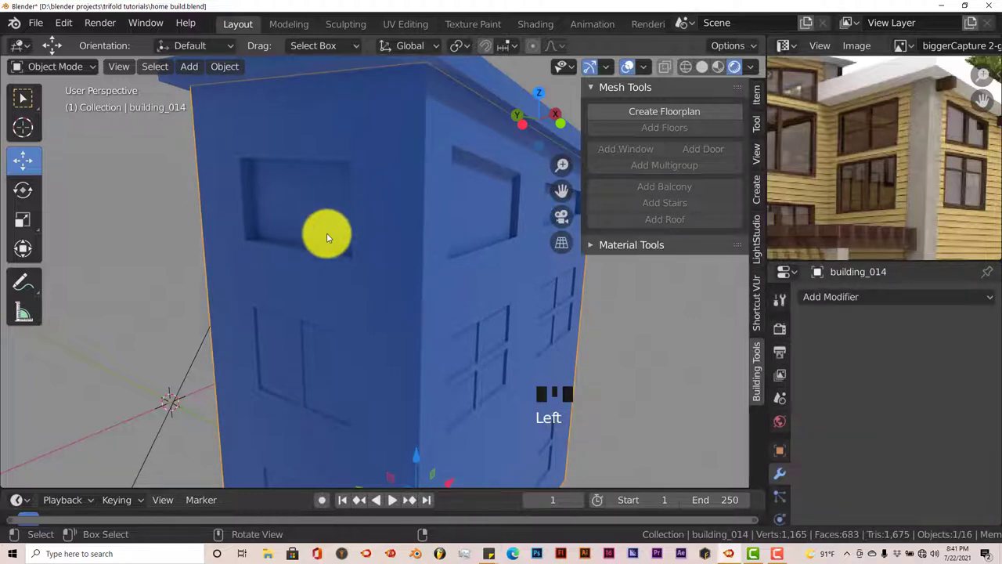
In Edit Mode with face selection, select the back face of the top side-wall window recess and move it slightly along X.
middle_click_drag(327, 237, 324, 240)
key("Tab")
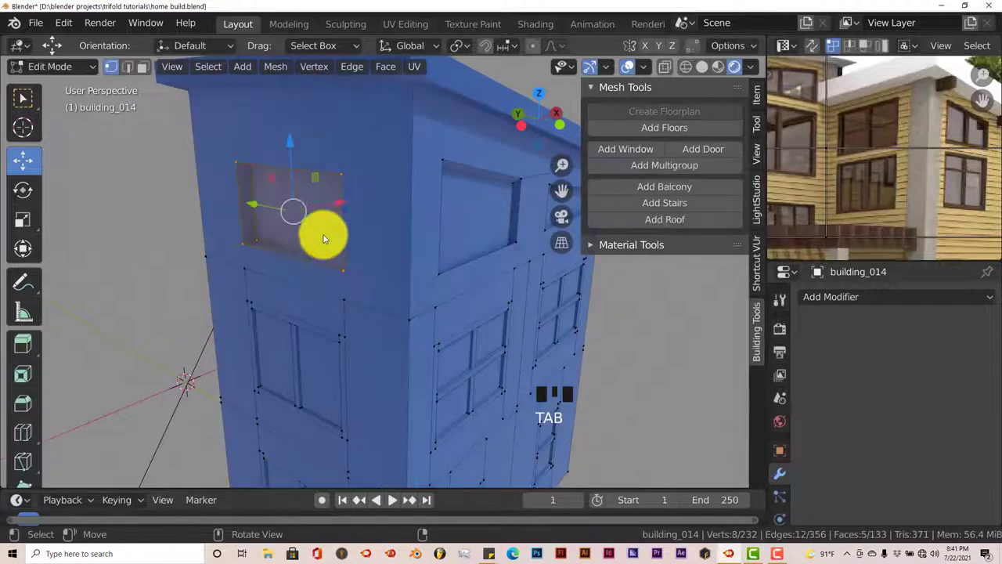
left_click(143, 68)
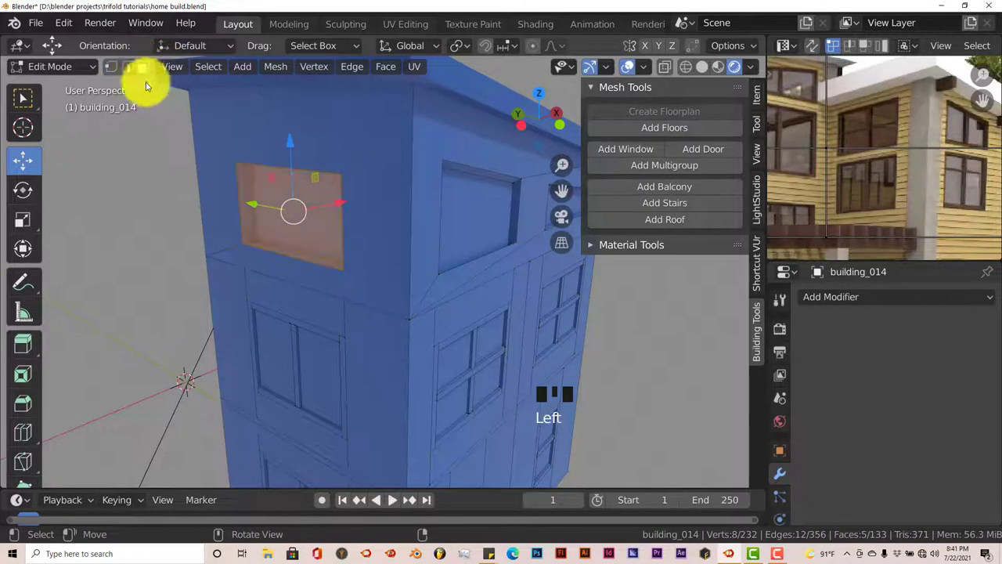
left_click(319, 232)
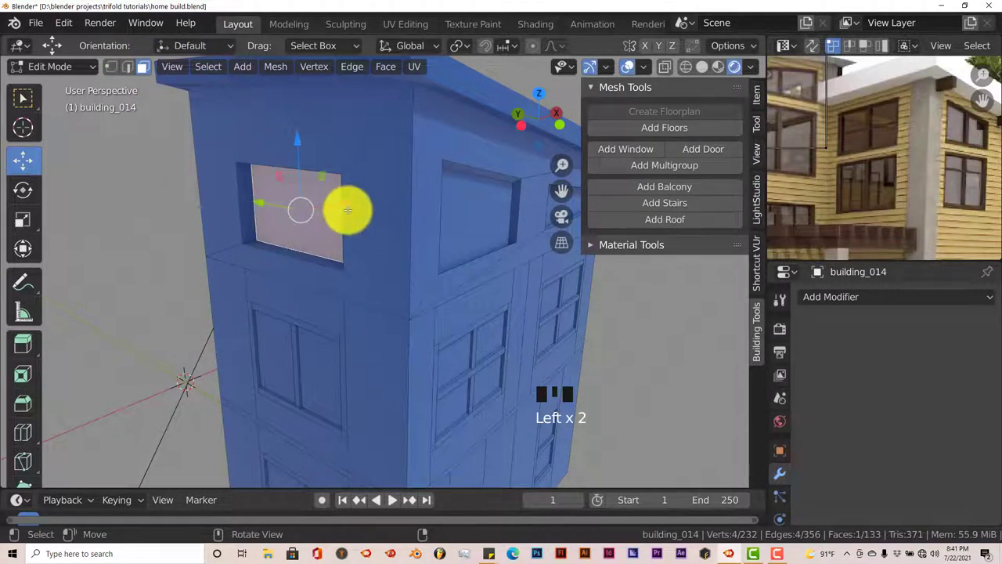
middle_click_drag(347, 212, 272, 219)
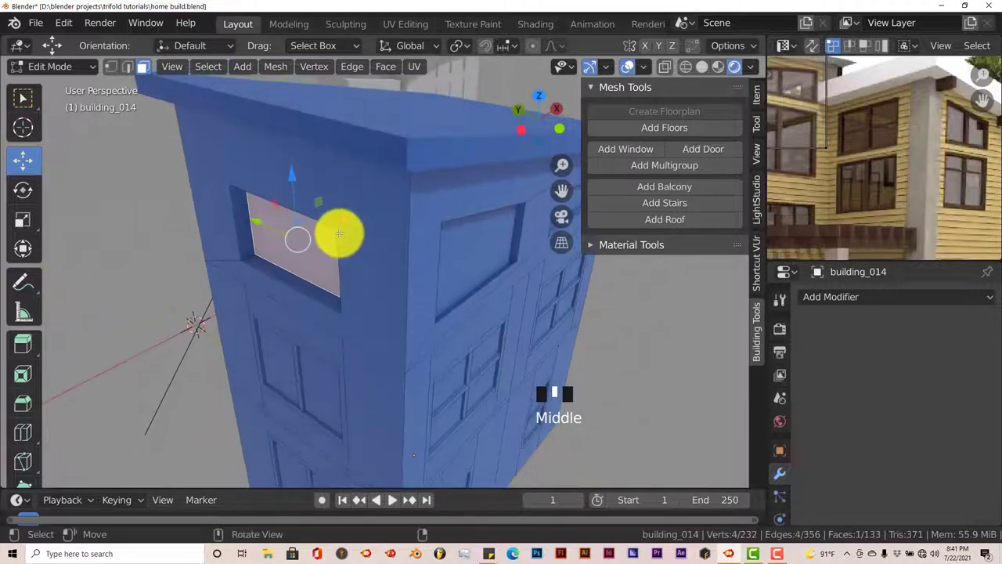
middle_click_drag(376, 248, 340, 230)
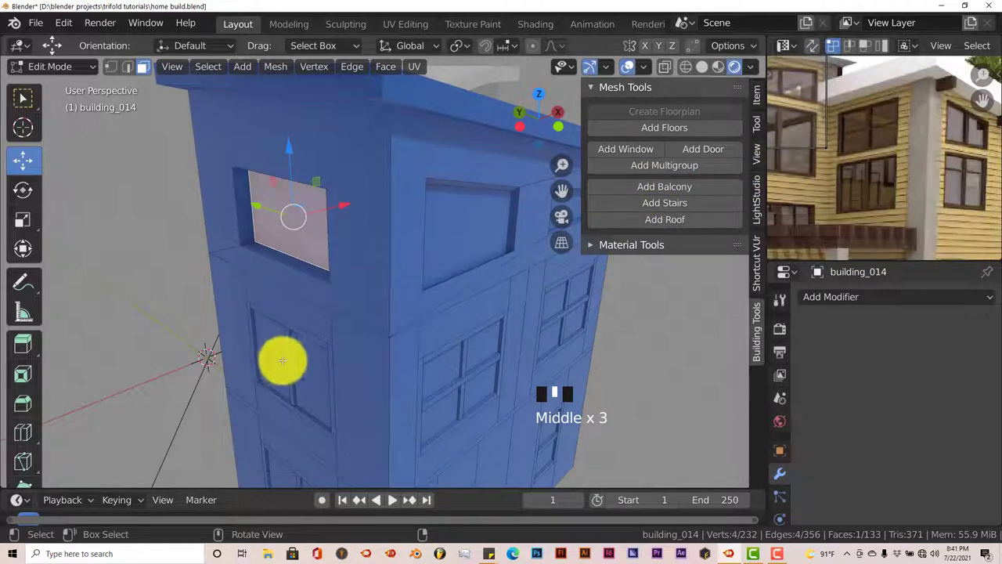
left_click_drag(341, 208, 336, 235)
middle_click_drag(340, 334, 379, 332)
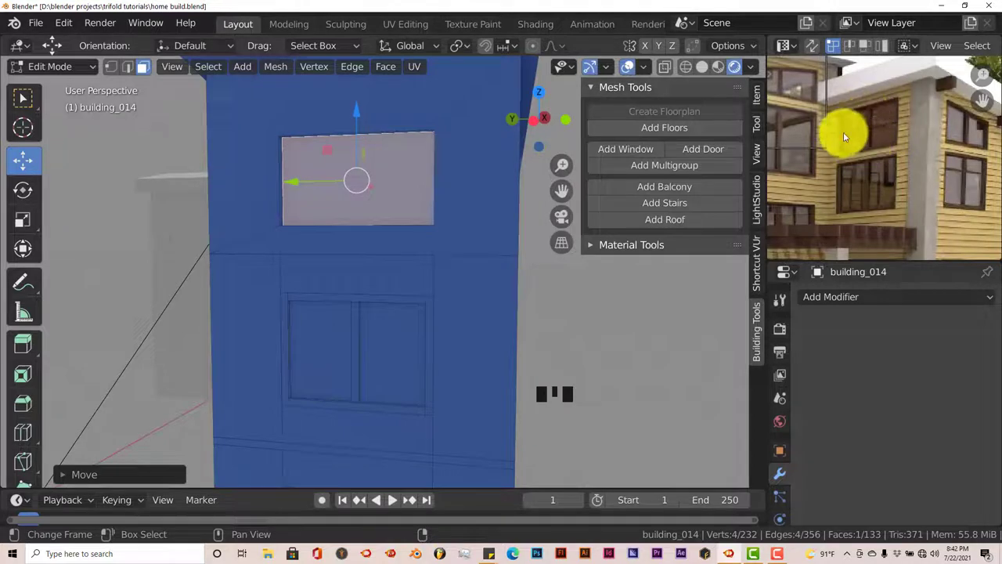
Duplicate the linked vertical bar of the side-wall window below and move the copy up into the top recess.
scroll(492, 273, "down", 3)
scroll(488, 274, "up", 2)
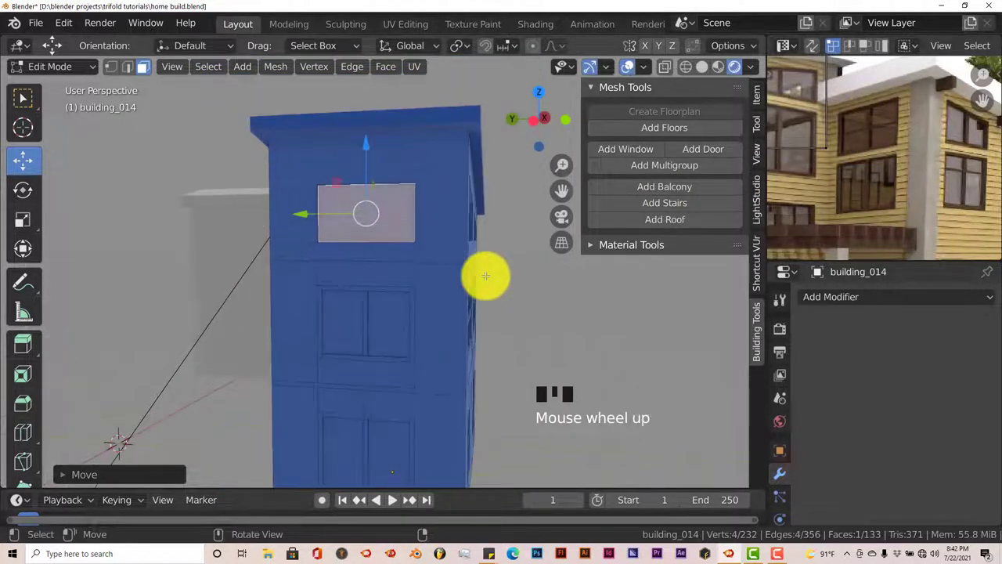
middle_click_drag(488, 273, 394, 300)
scroll(372, 318, "up", 2)
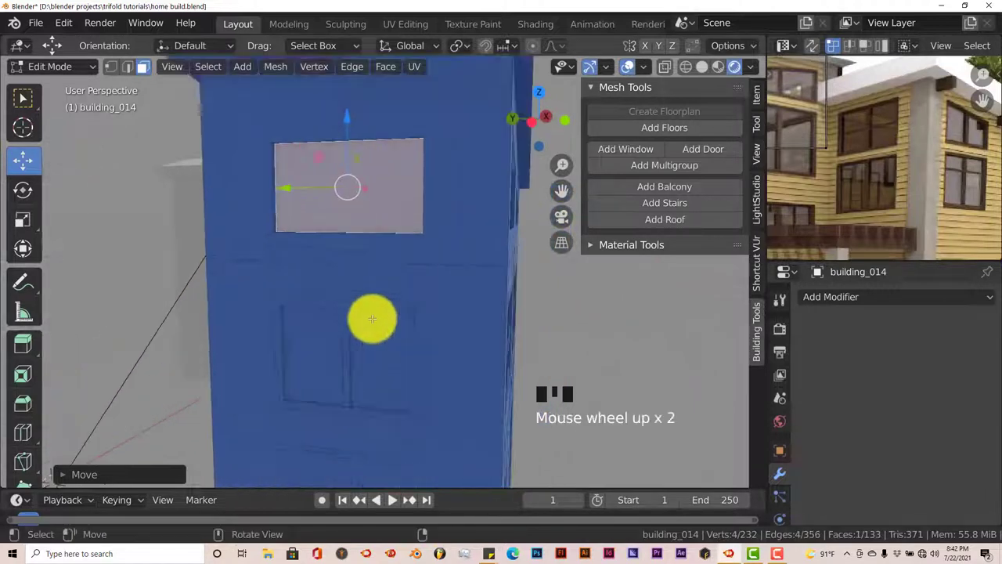
left_click(345, 348)
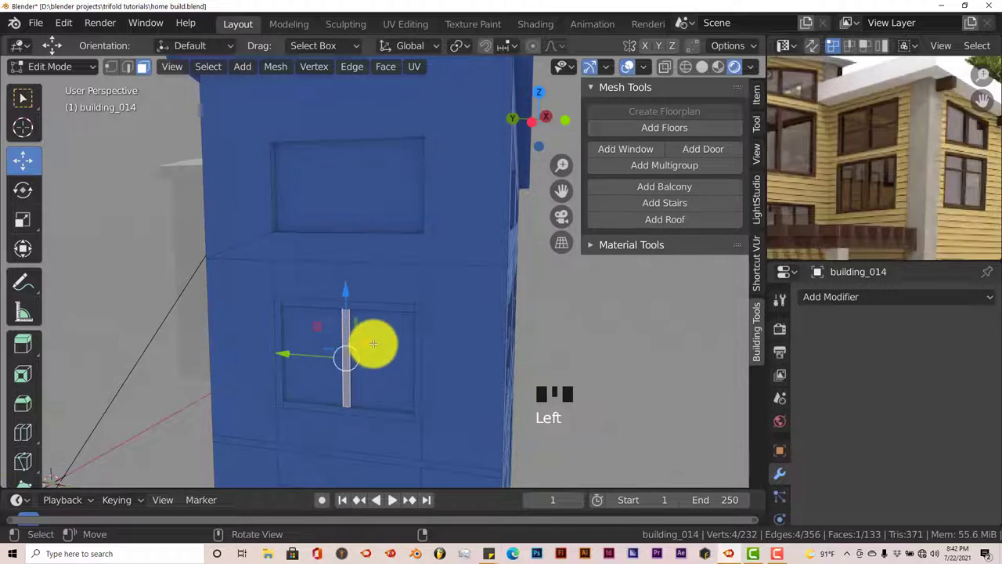
key("ctrl+l")
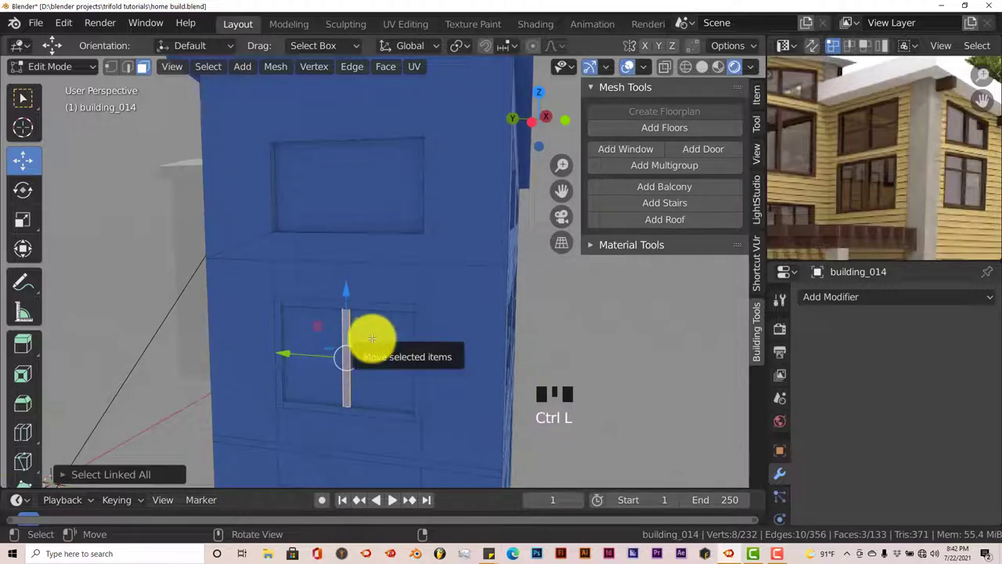
key("shift+d")
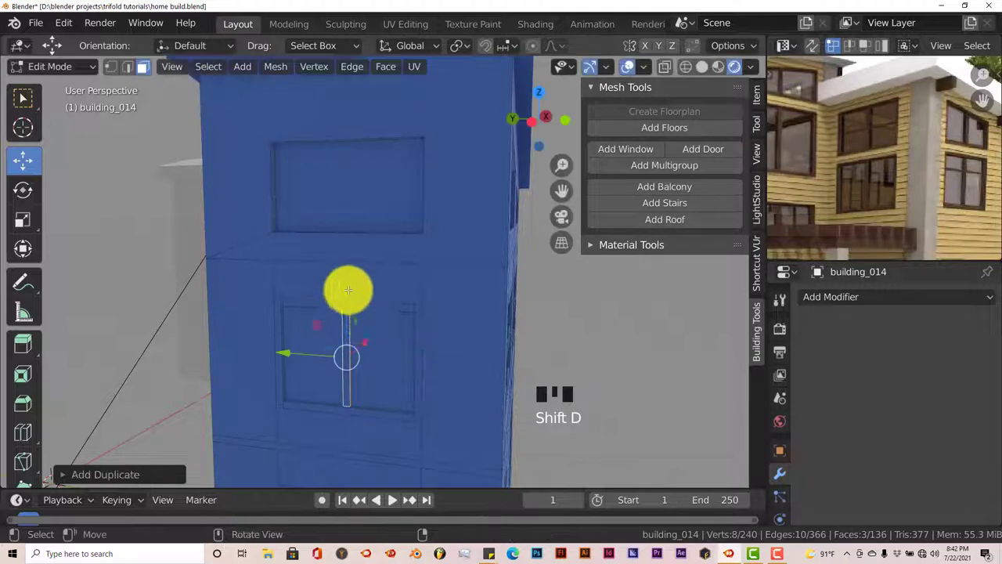
left_click_drag(348, 290, 336, 123)
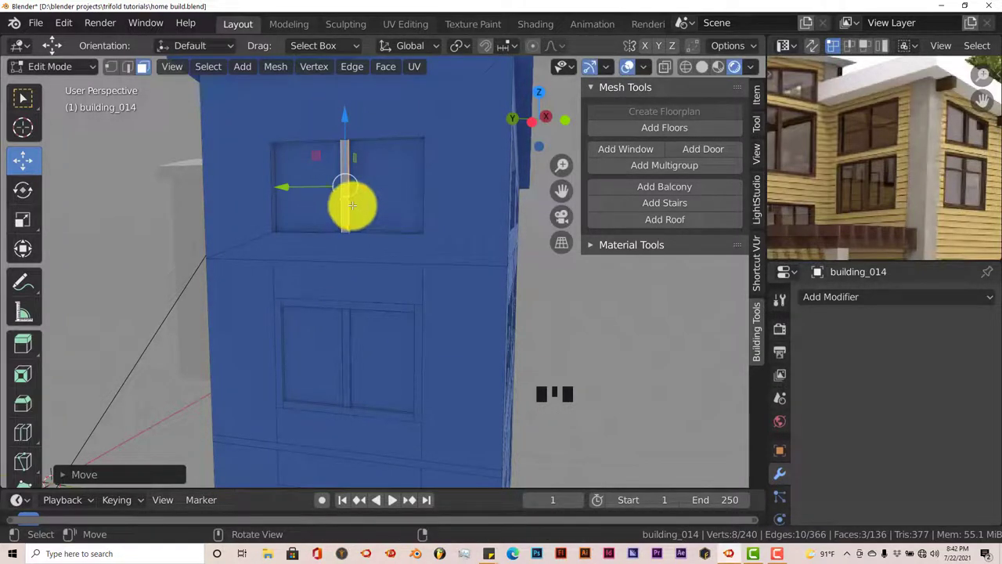
Duplicate the vertical bar in the top side-wall recess and rotate the copy 90° about X.
key("ctrl")
key("ctrl+KP_3")
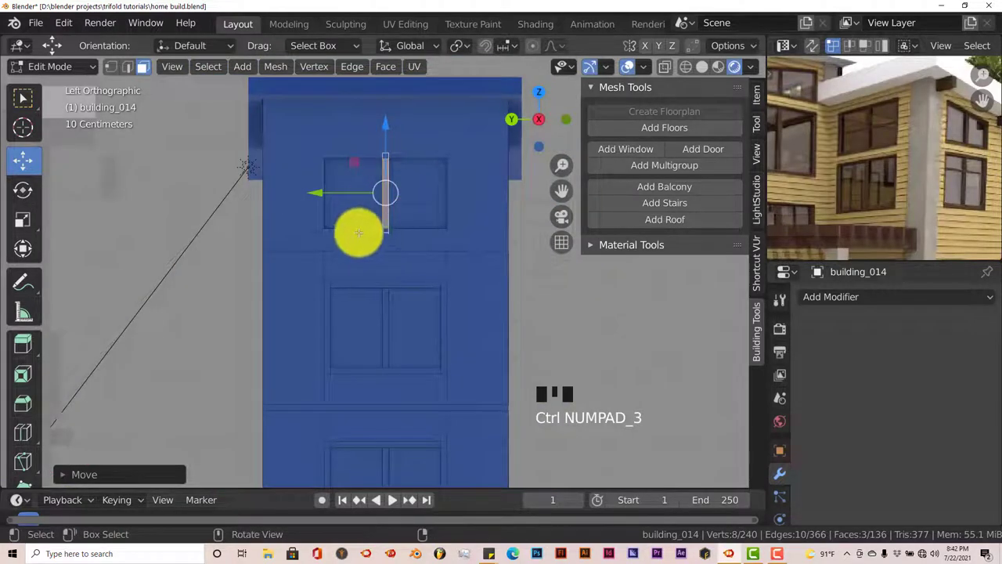
middle_click_drag(405, 264, 431, 340, "shift")
scroll(431, 340, "up", 3)
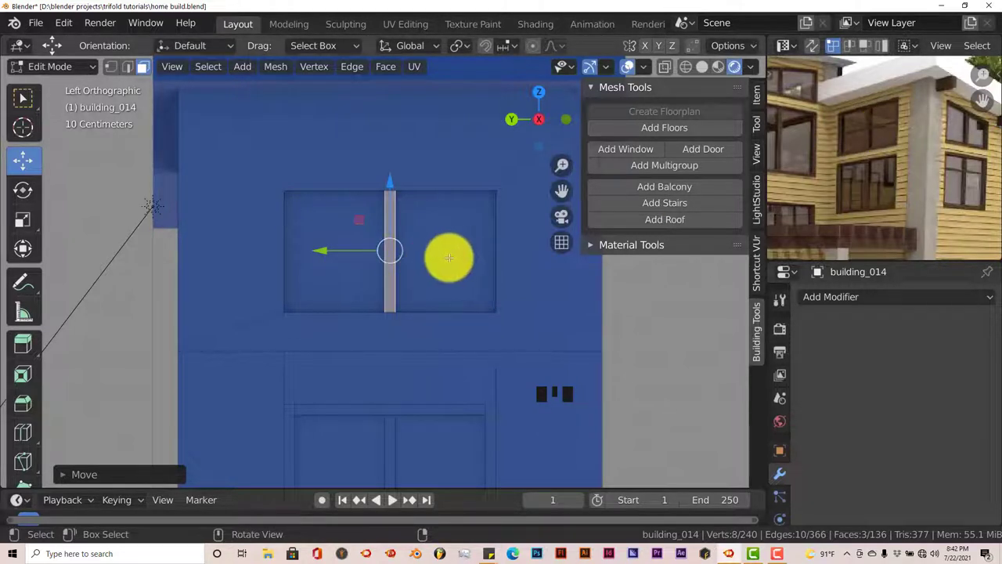
key("shift+d")
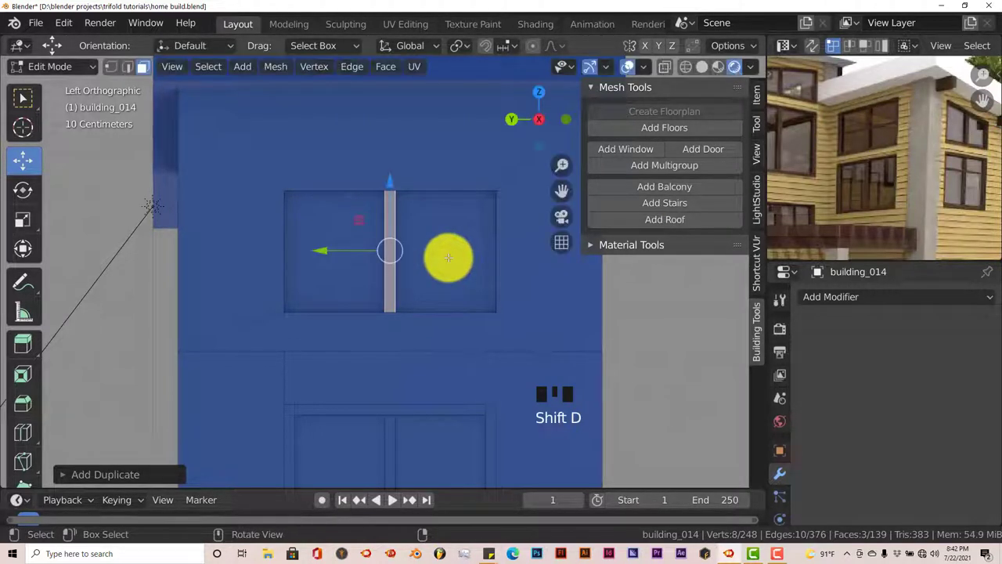
key("r")
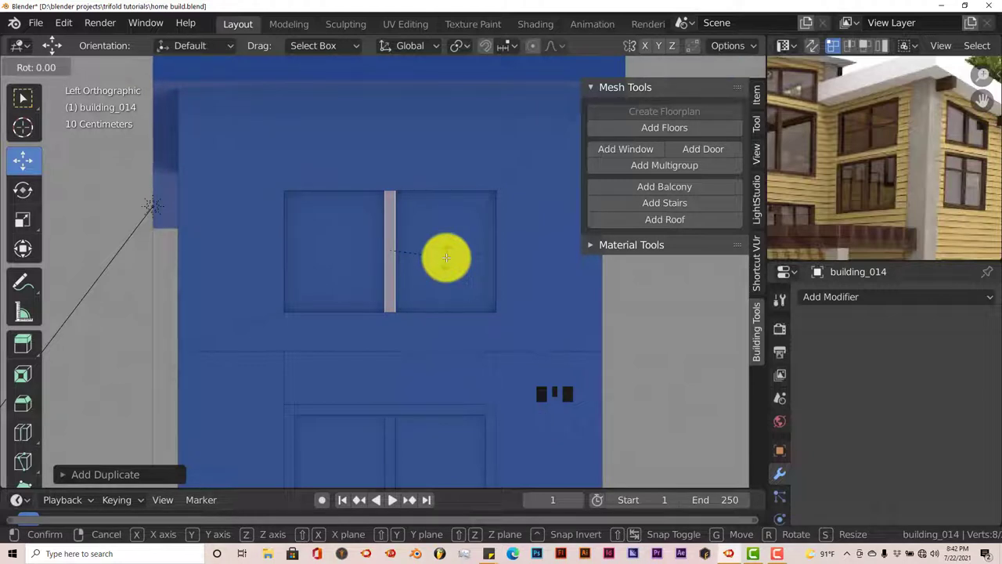
type("x90")
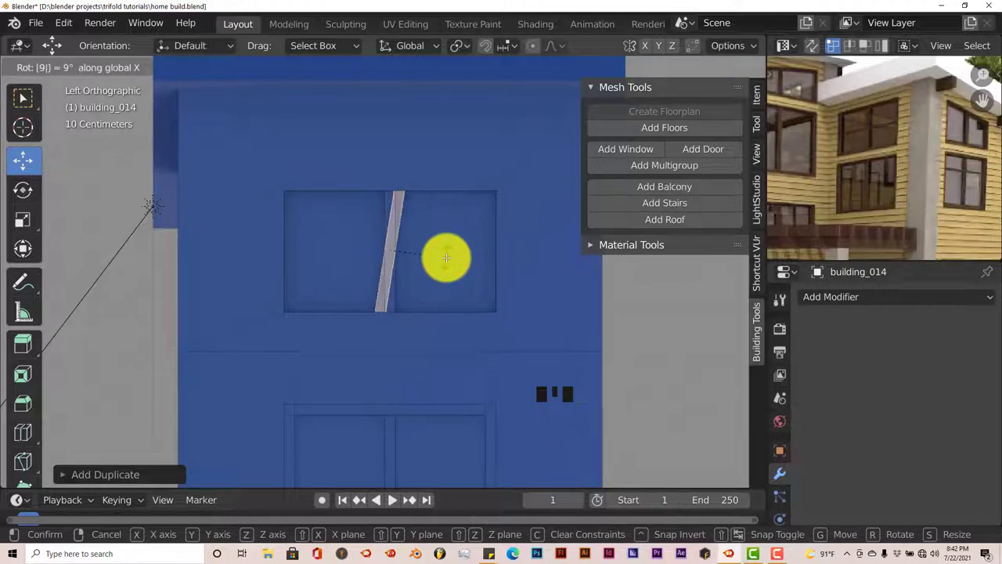
key("Return")
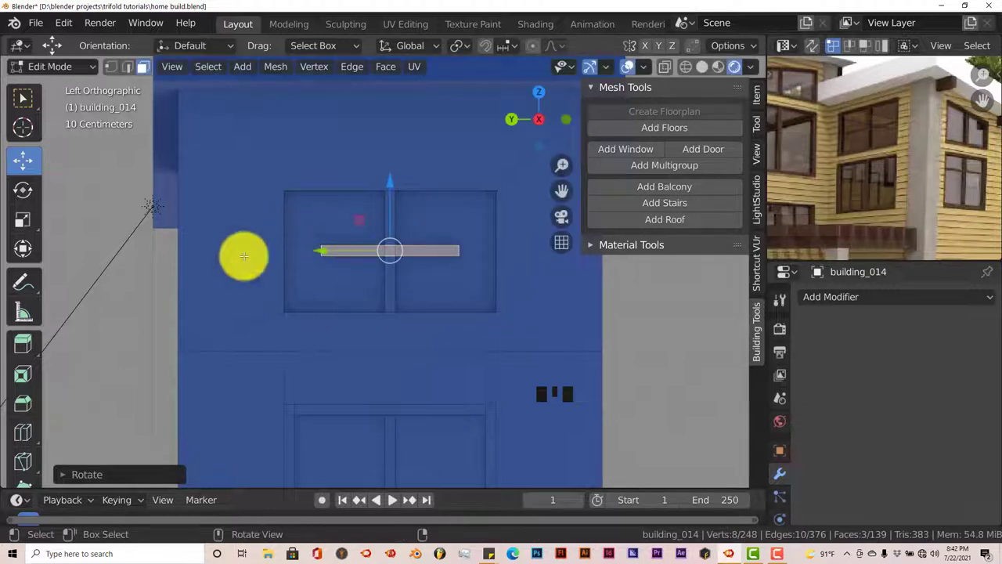
Scale the horizontal bar about 1.75 times along Y to span the recess and raise it slightly above the middle along Z.
key("s")
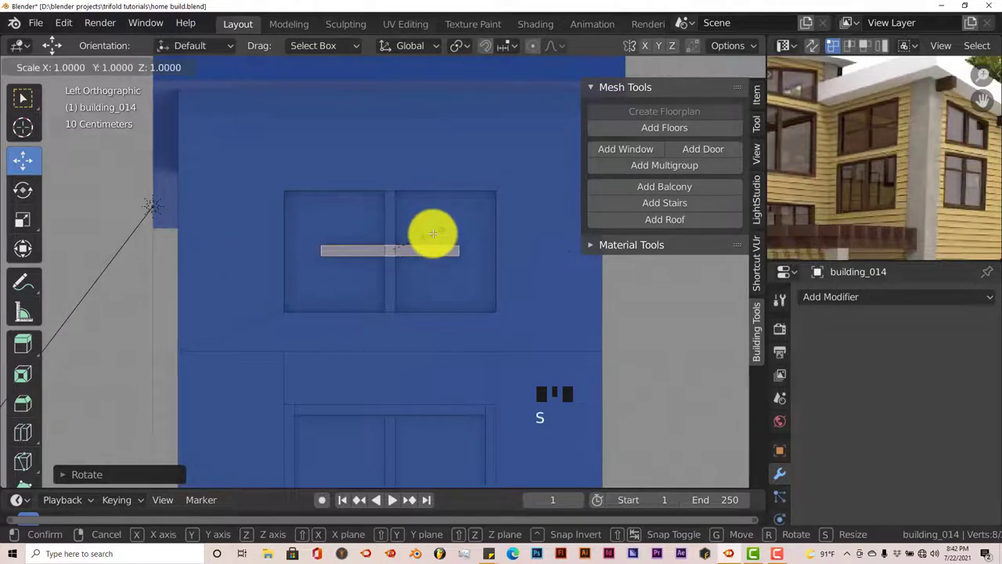
key("y")
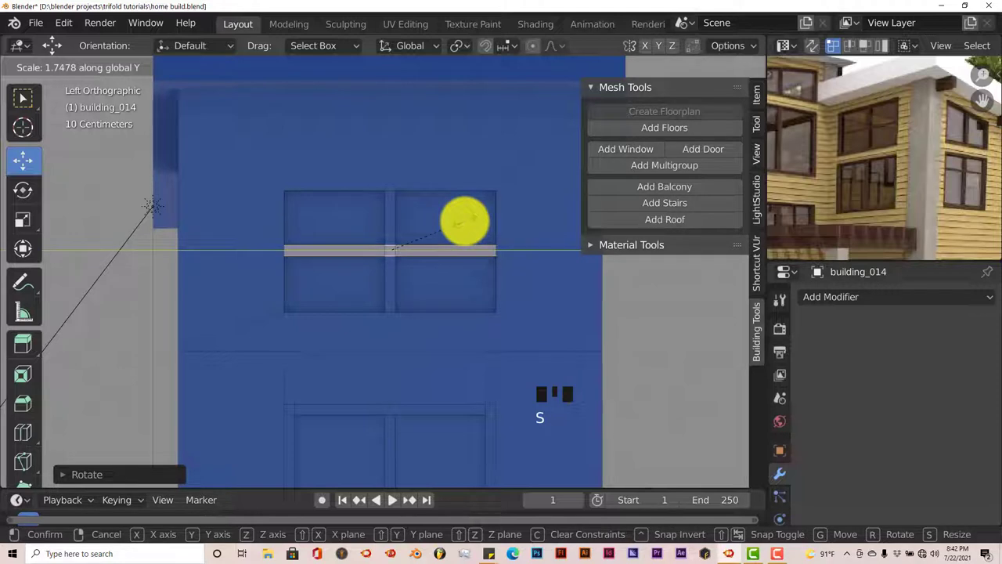
left_click(465, 220)
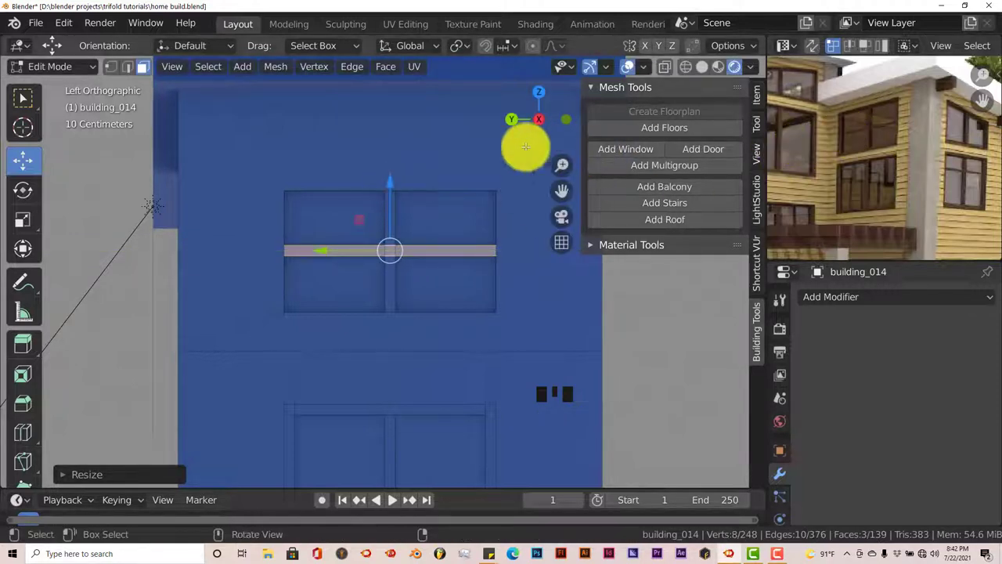
key("g")
key("z")
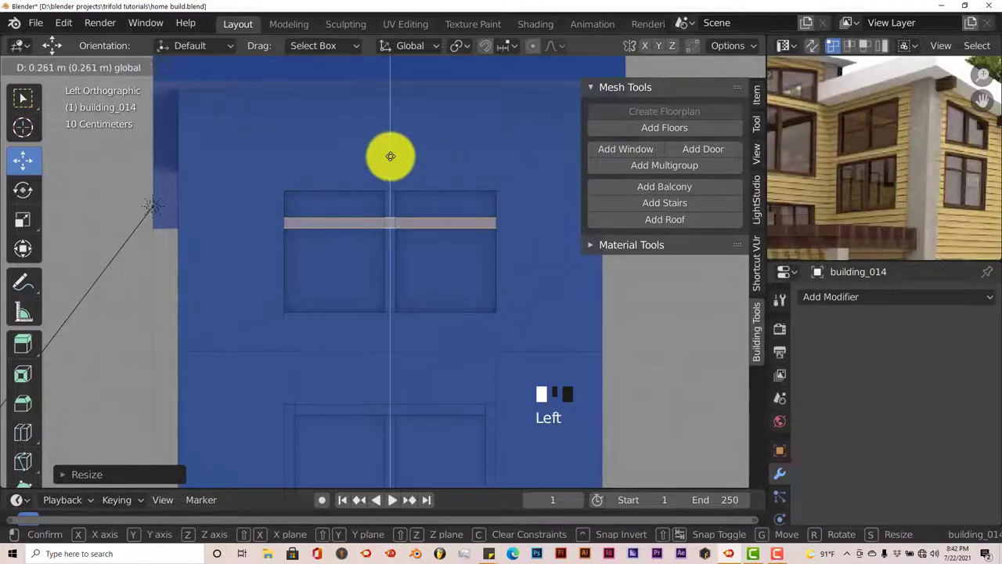
left_click(384, 168)
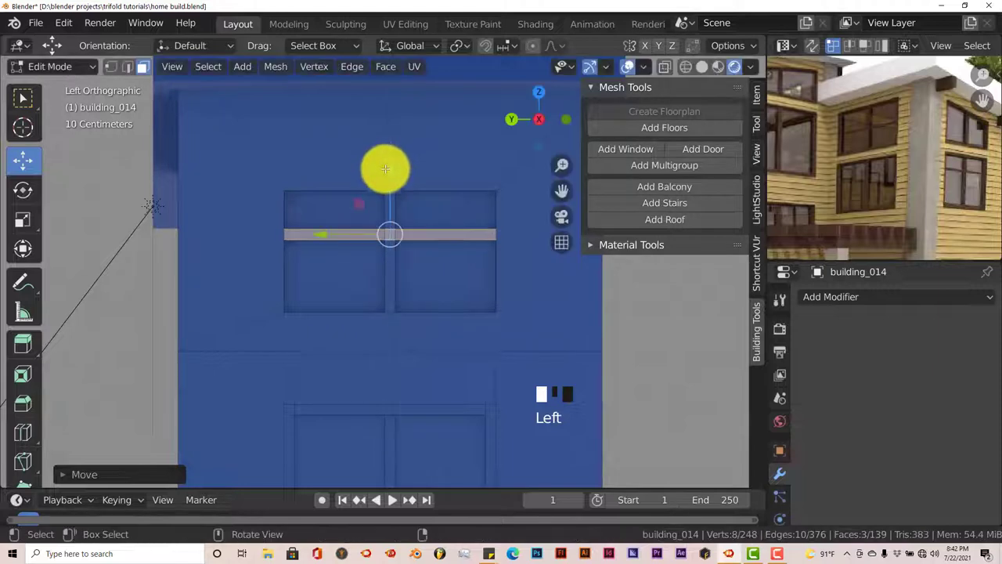
Duplicate the linked vertical bar of the front window below the larger sloped recess and move the copy up into that recess.
scroll(465, 313, "down", 2)
middle_click_drag(503, 347, 457, 425)
scroll(457, 425, "down", 1)
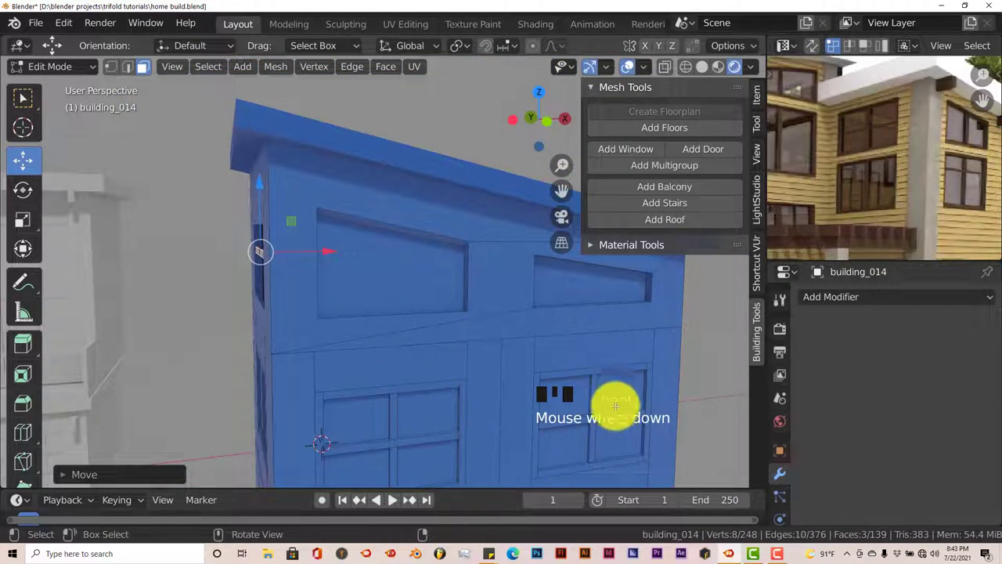
scroll(920, 230, "down", 1)
middle_click_drag(903, 217, 868, 226)
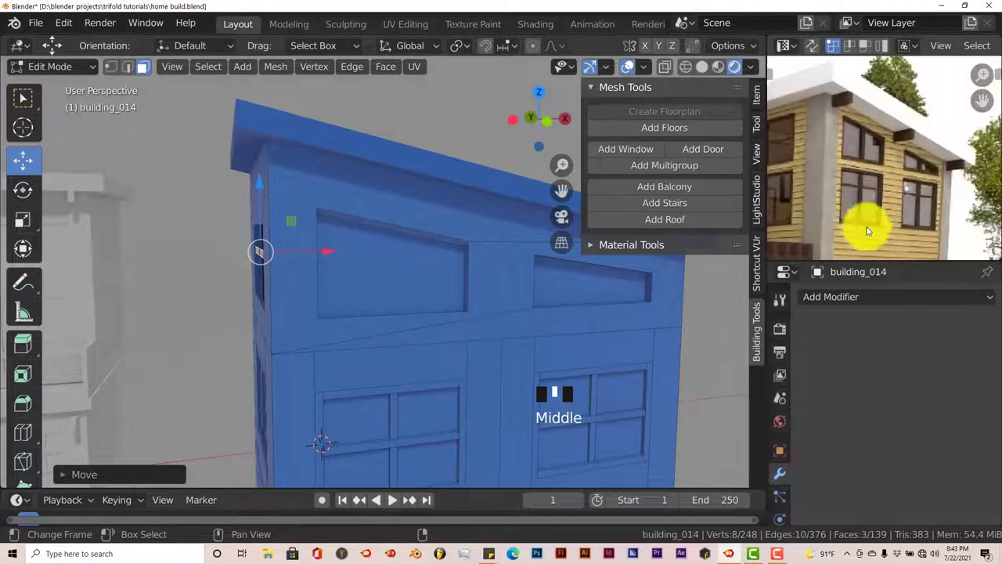
middle_click_drag(866, 152, 919, 184)
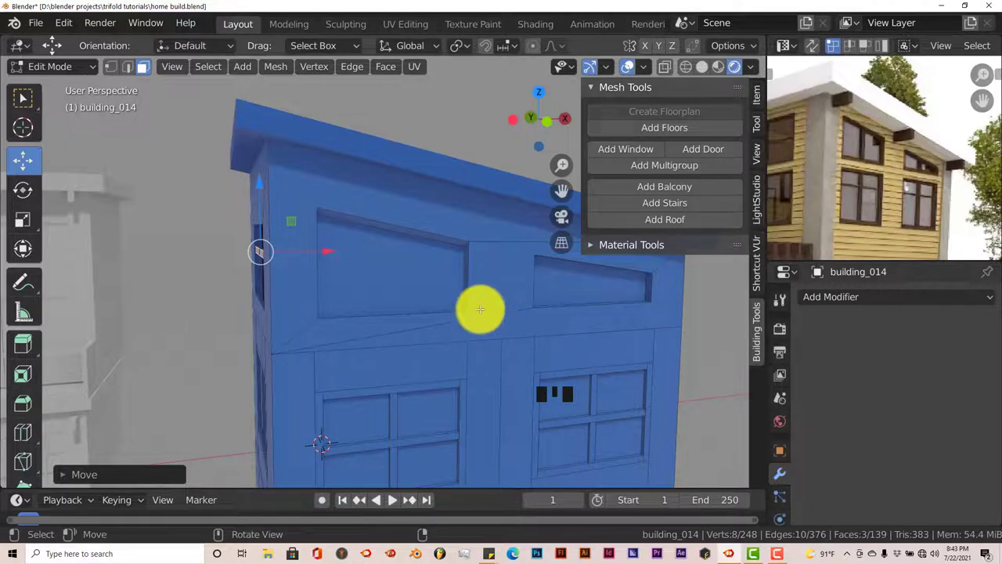
key("KP_1")
scroll(441, 365, "up", 2)
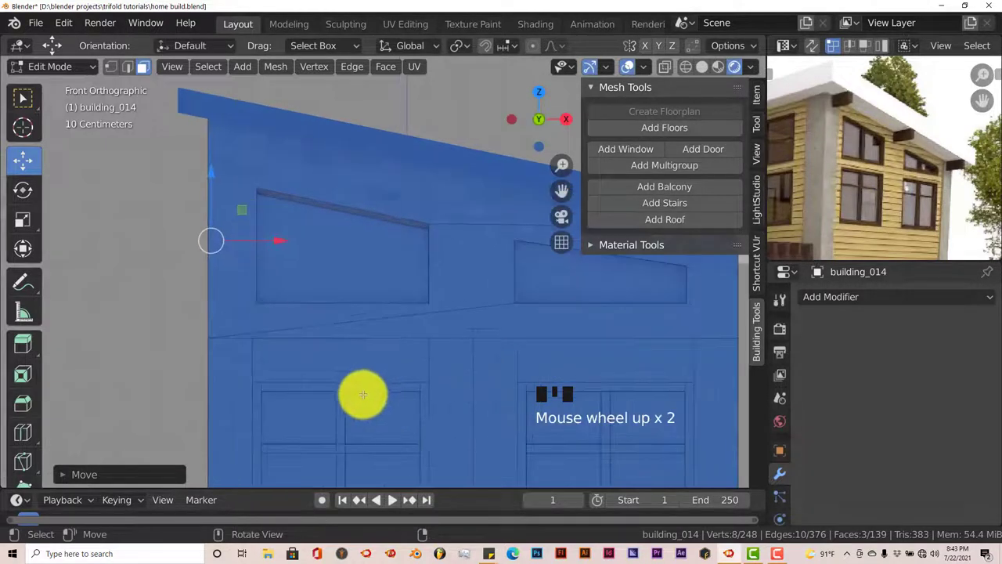
scroll(363, 396, "down", 1)
middle_click_drag(362, 396, 357, 367, "shift")
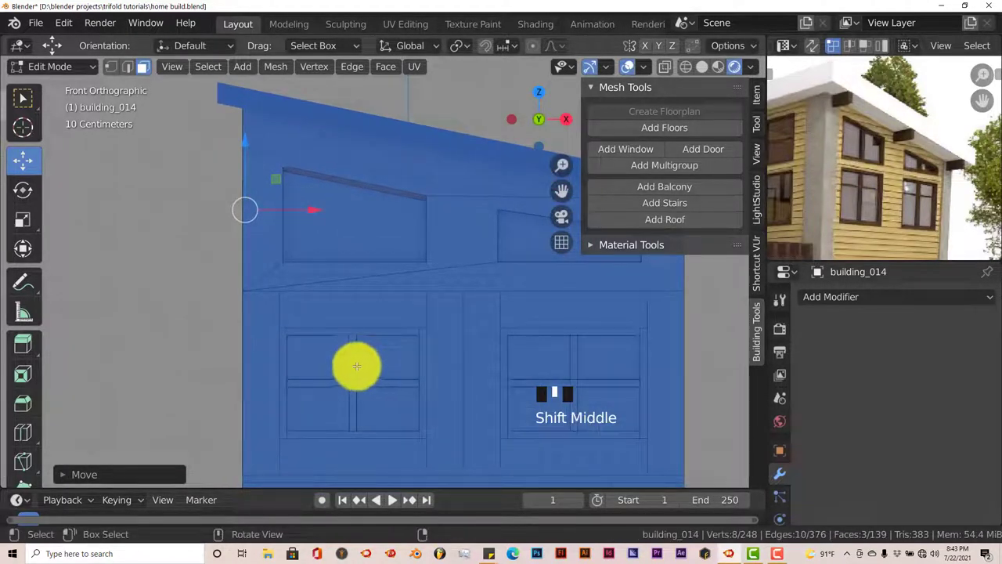
left_click(355, 368)
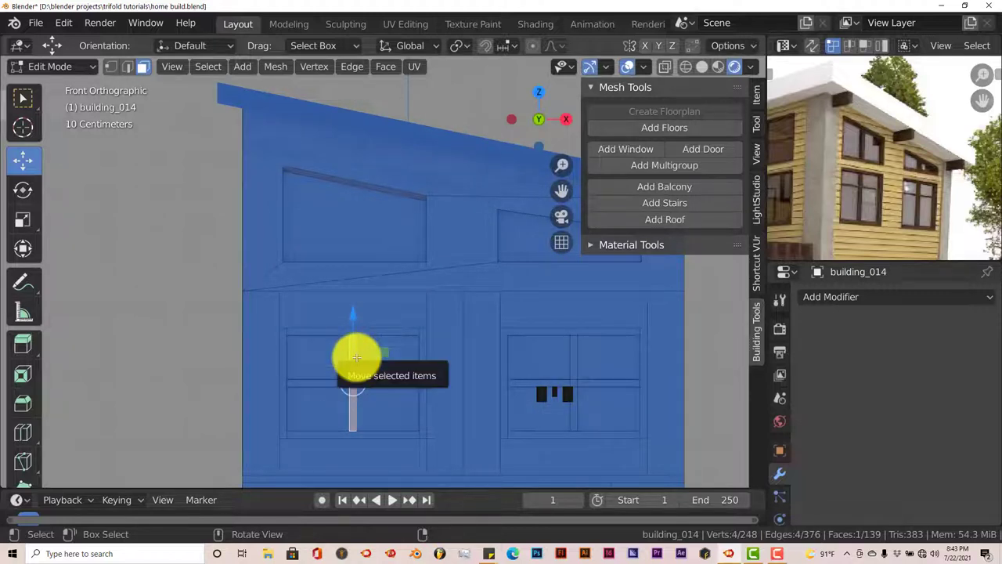
key("ctrl+l")
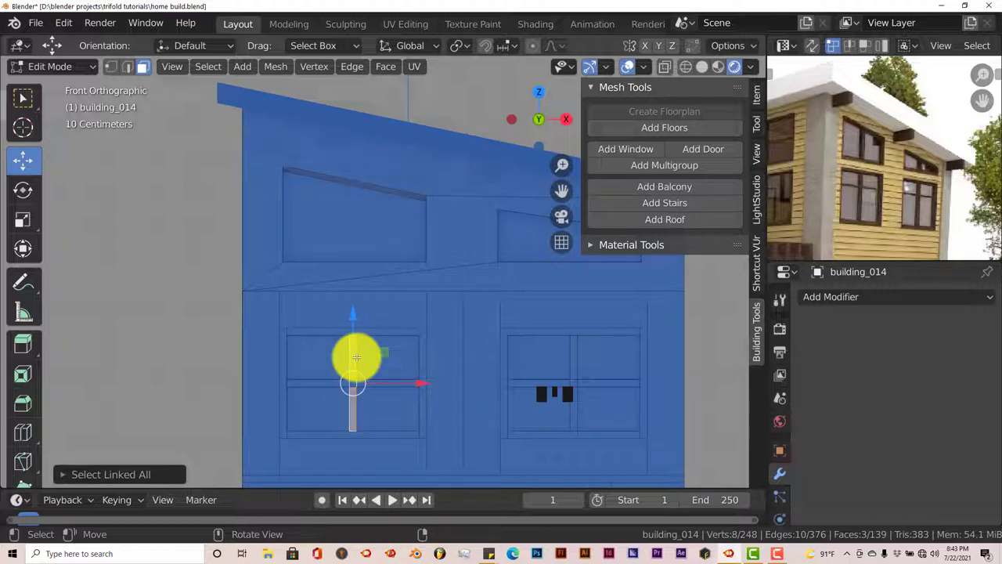
key("shift+d")
right_click(353, 354)
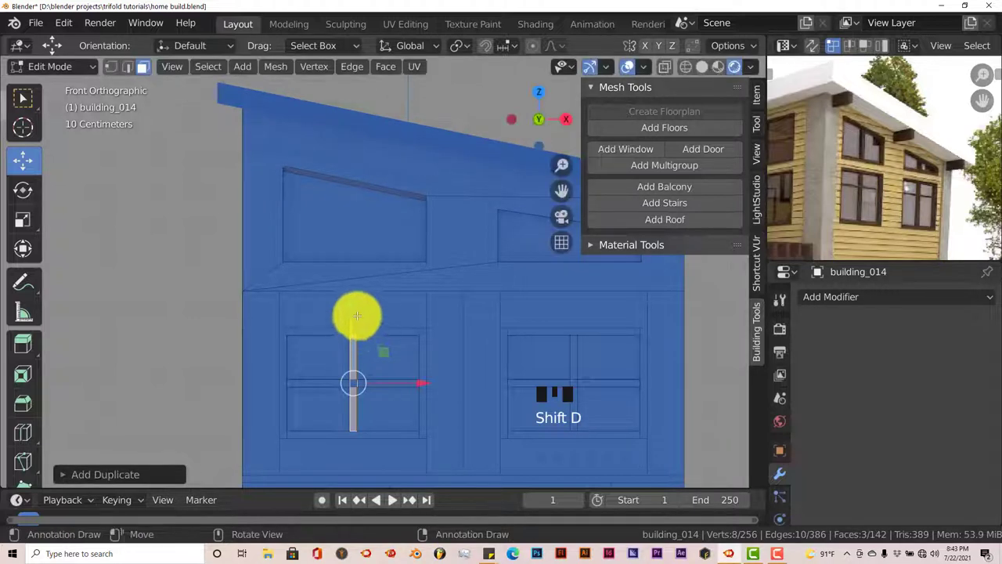
left_click_drag(356, 317, 361, 155)
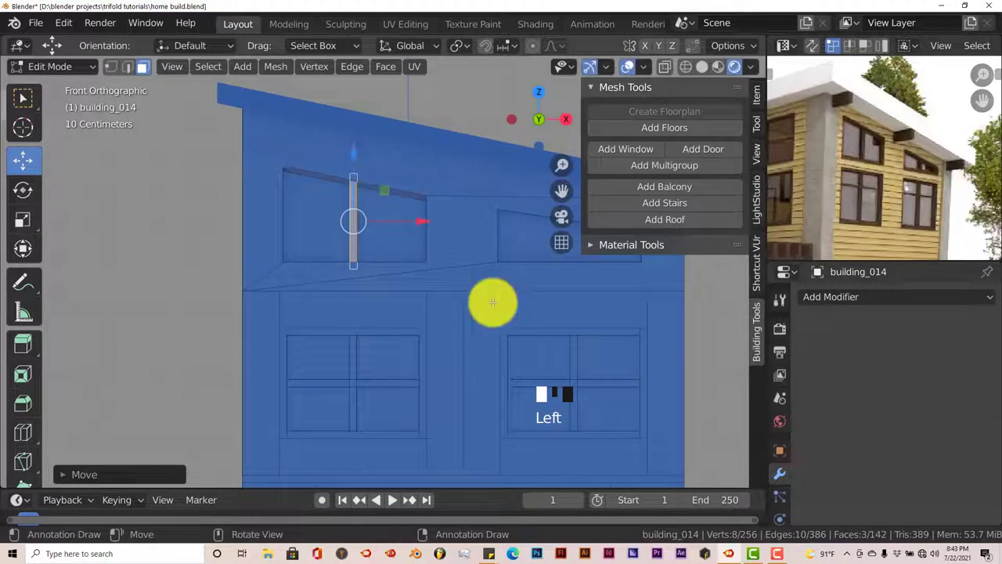
Duplicate the linked vertical bar of the other front window and move the copy up into the smaller sloped recess.
left_click(574, 361)
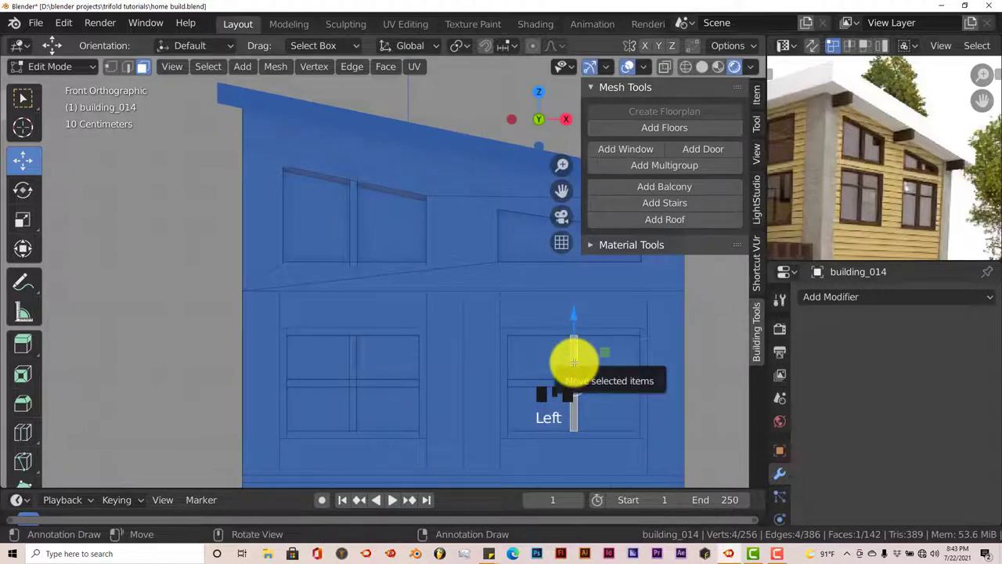
key("ctrl+l")
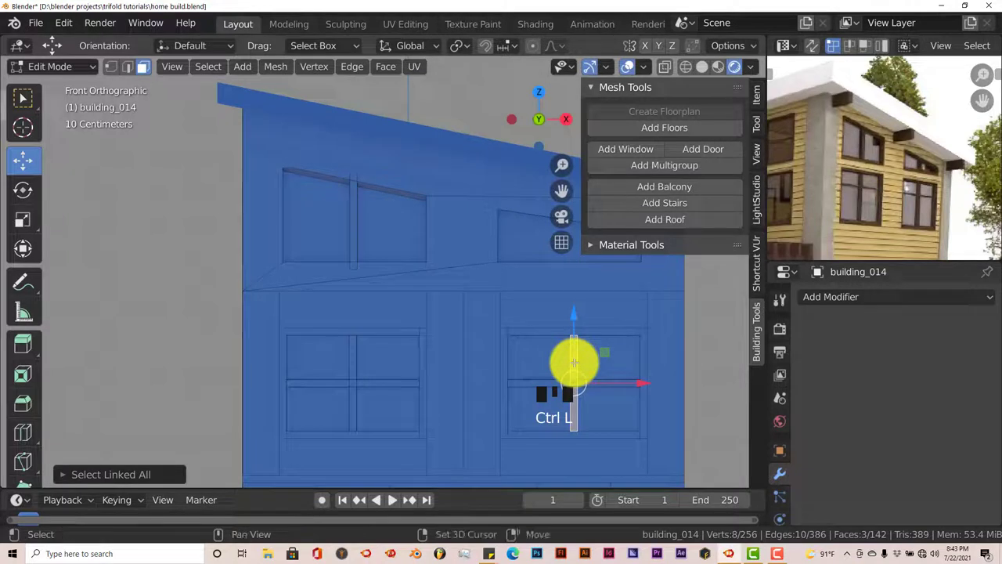
key("shift+d")
left_click_drag(573, 337, 552, 199)
scroll(439, 293, "down", 1)
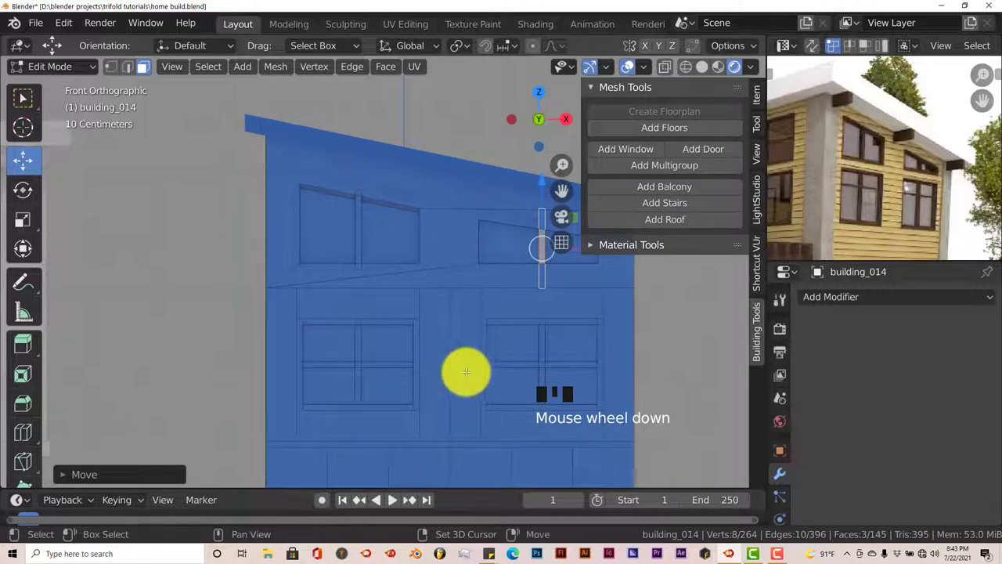
Compare the sloped upper windows of the front wall with the reference photo.
middle_click_drag(462, 371, 431, 376, "shift")
key("Tab")
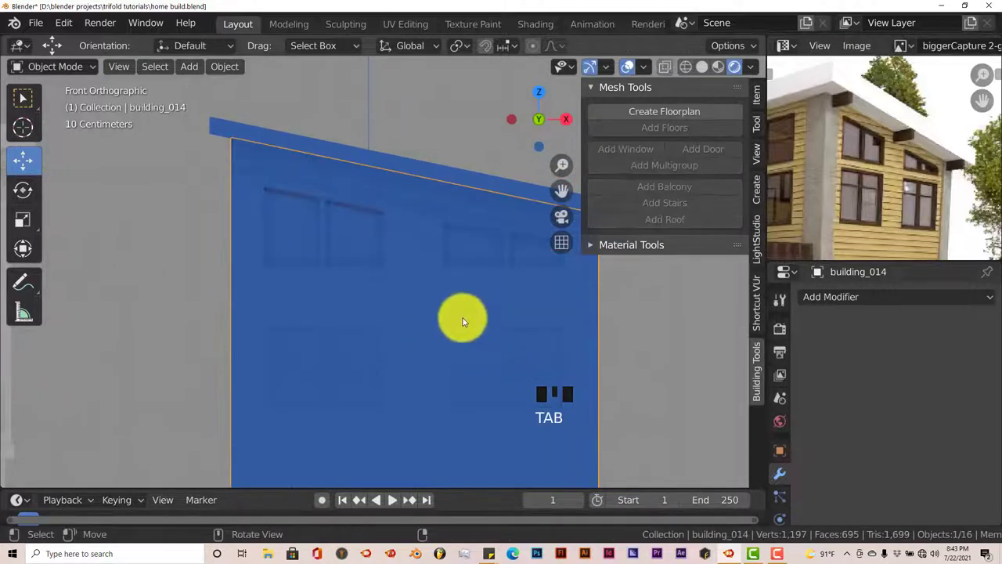
scroll(446, 381, "down", 2)
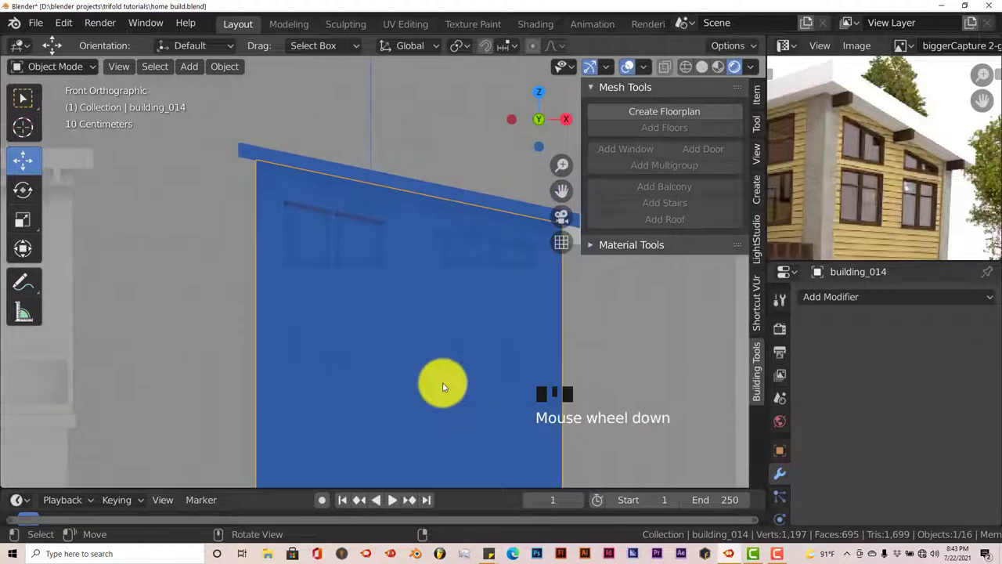
scroll(869, 158, "up", 2)
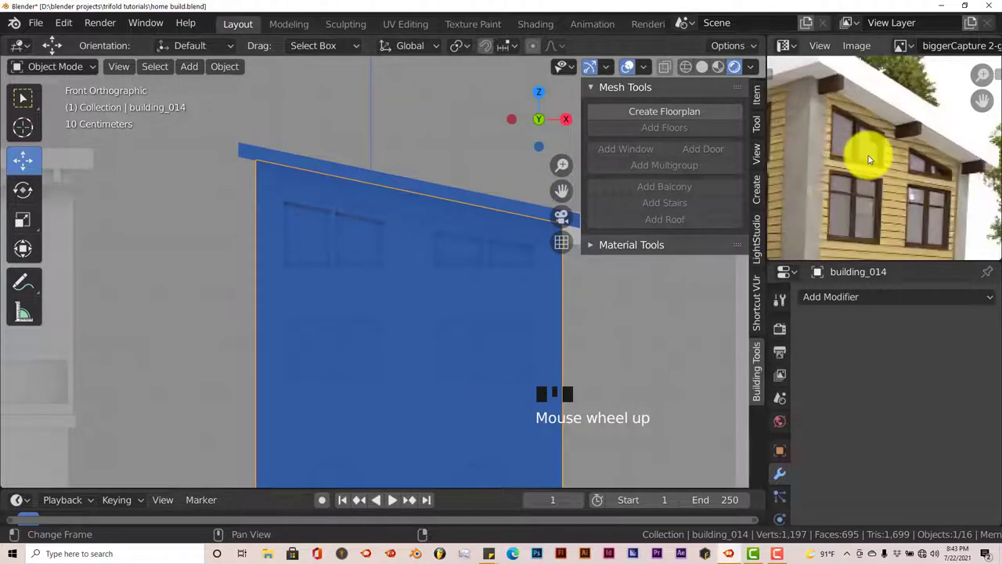
mouse_move(455, 390)
middle_mouse_down("shift")
mouse_move(419, 365)
mouse_move(426, 326)
mouse_move(467, 400)
middle_mouse_up("shift")
scroll(391, 335, "up", 2)
Extrude the four inner side faces of the larger sloped recess and scale them inward to about 0.96 as a frame.
key("Tab")
scroll(426, 326, "up", 2)
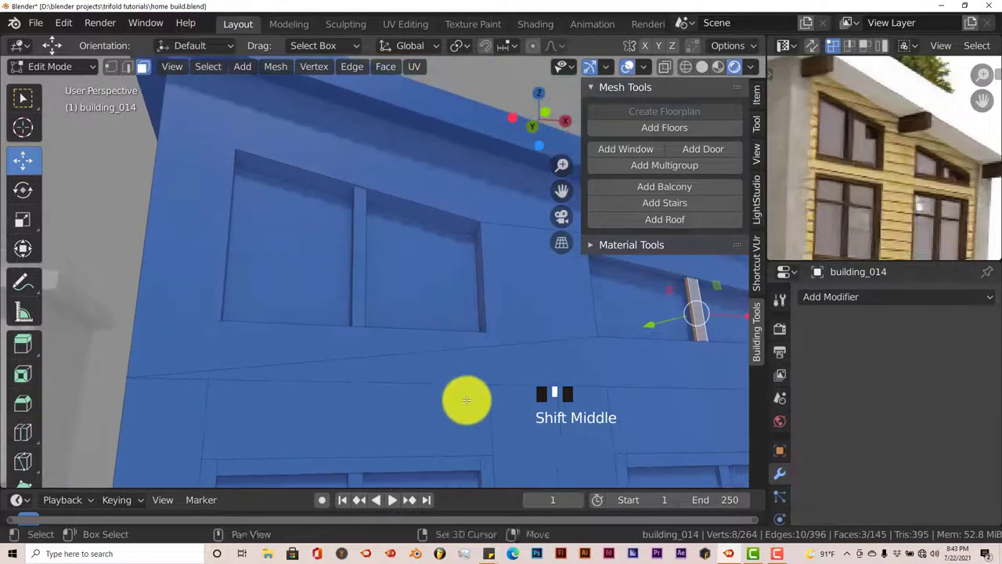
left_click(392, 202)
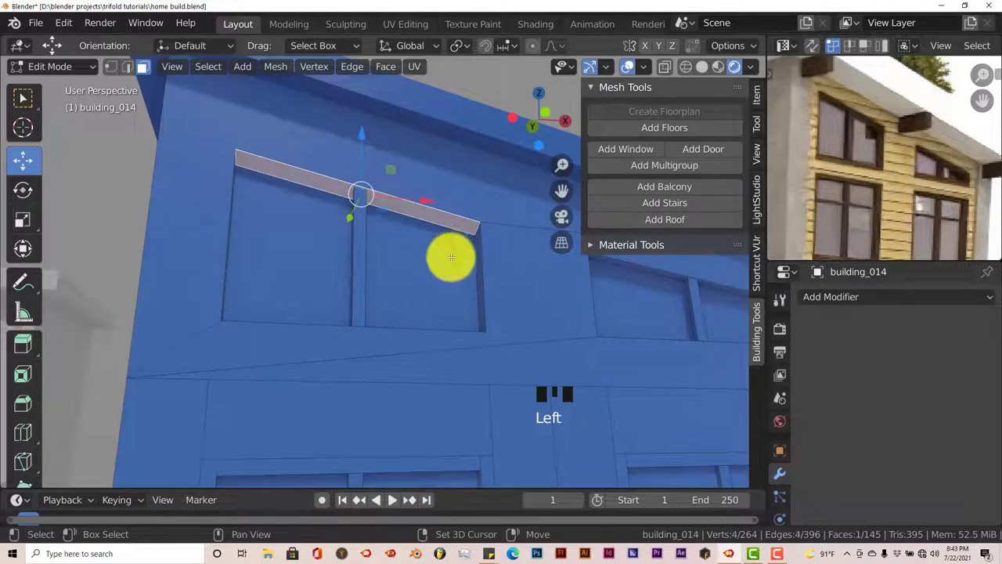
left_click(476, 266, "shift")
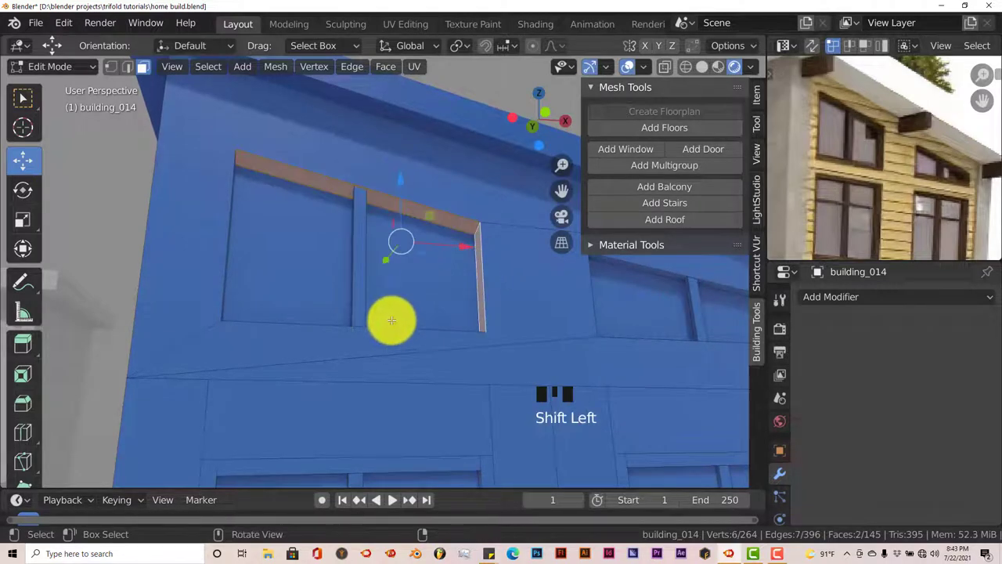
middle_click_drag(392, 319, 285, 345)
left_click(158, 348, "shift")
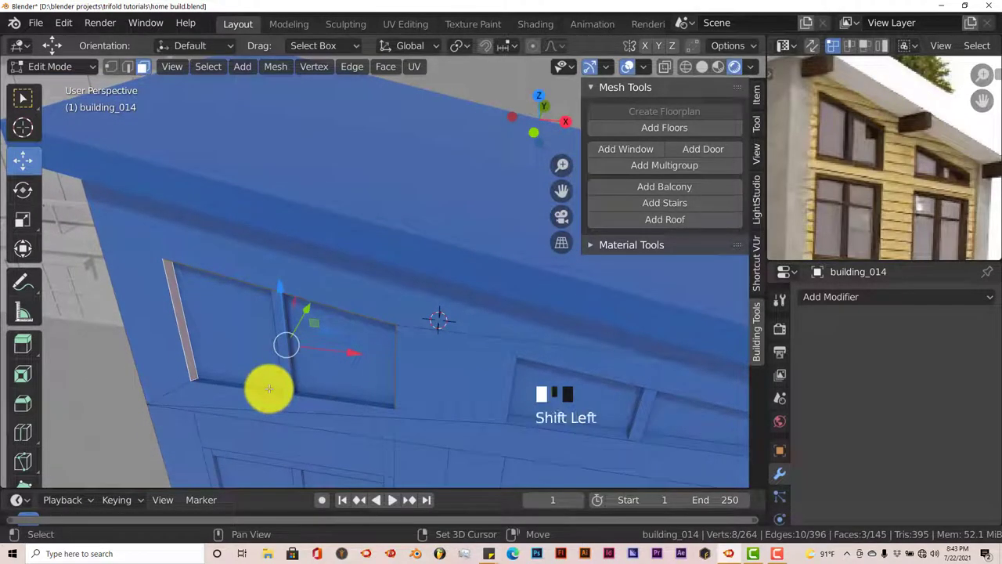
left_click(268, 389, "shift")
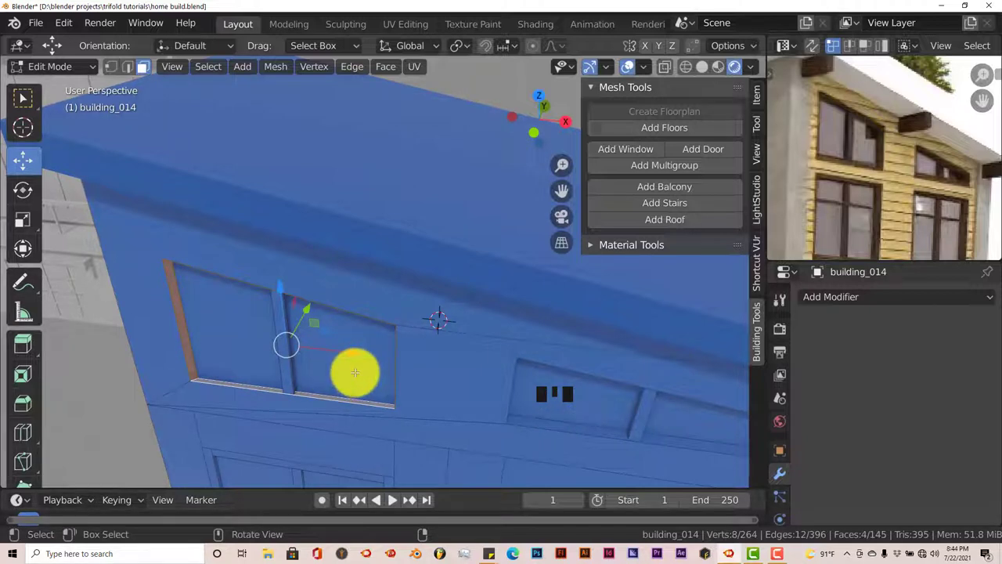
key("e")
key("s")
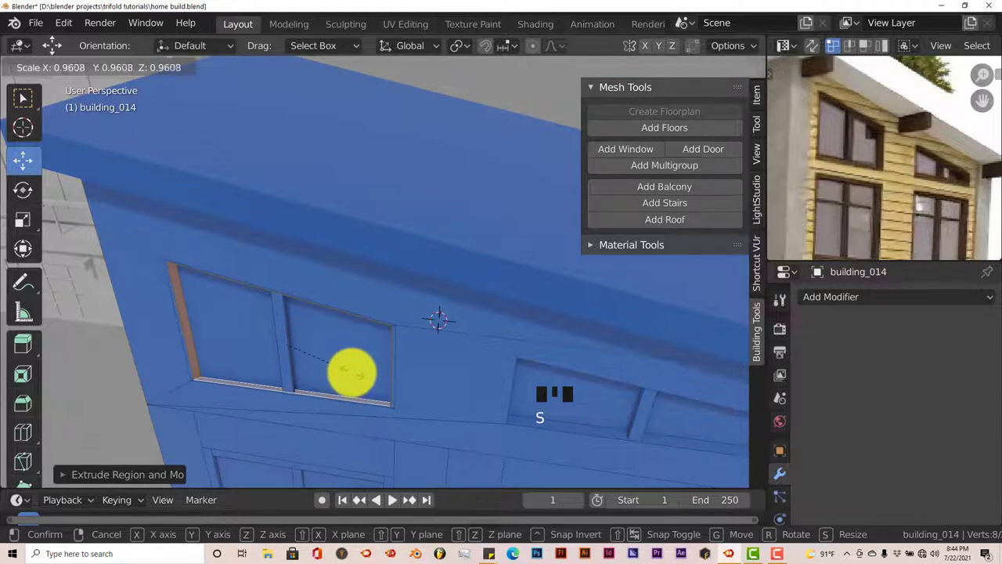
left_click(351, 372)
key("KP_1")
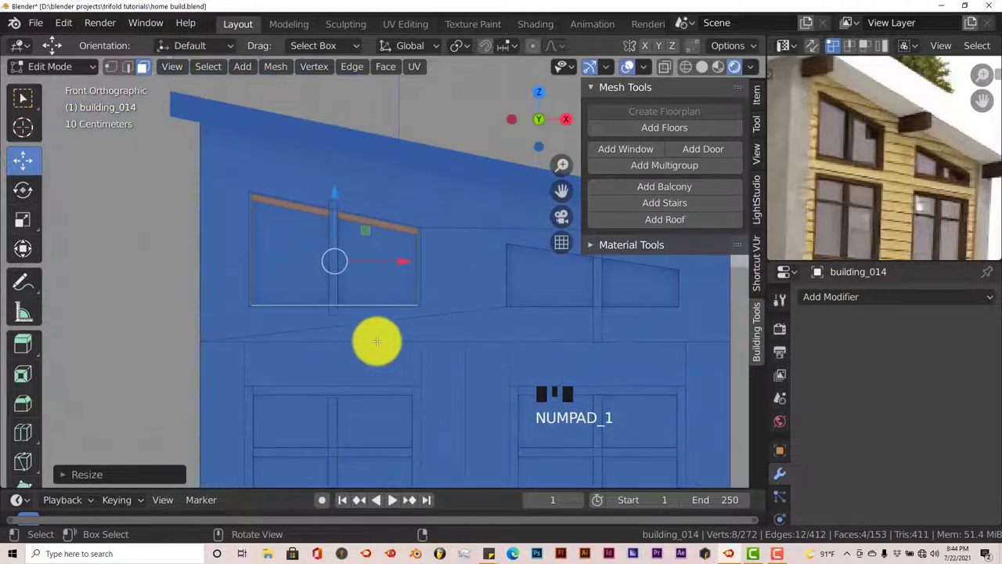
Extrude the four inner side faces of the smaller sloped recess and scale them inward to about 0.93 as a frame.
middle_click_drag(378, 339, 302, 363, "shift")
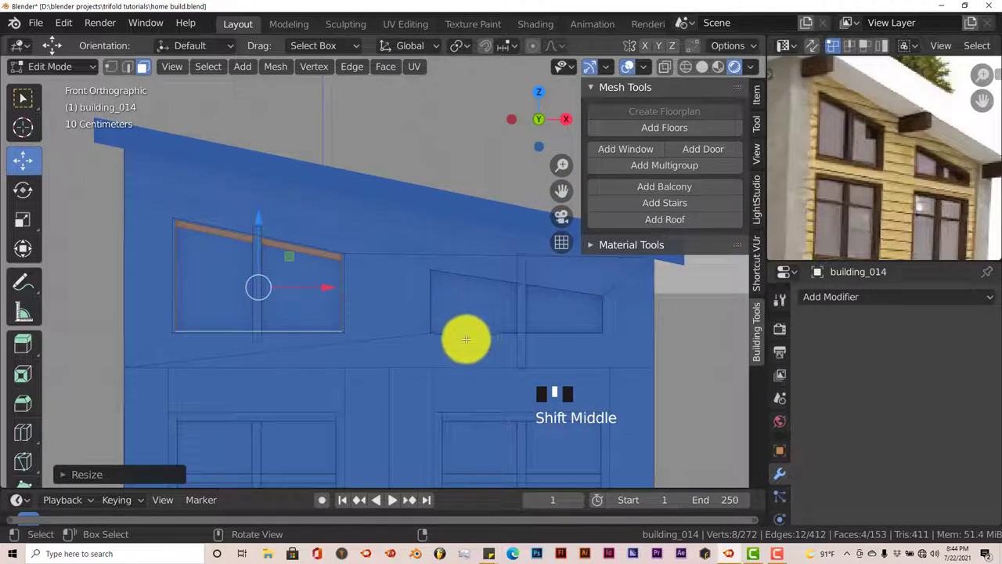
middle_click_drag(465, 340, 323, 334)
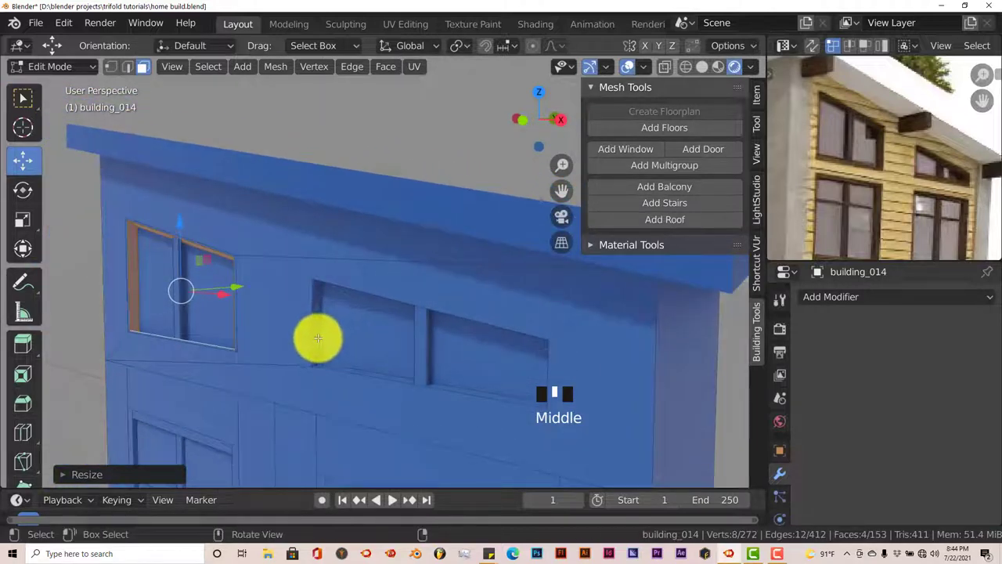
left_click(318, 337)
middle_click_drag(400, 349, 447, 240)
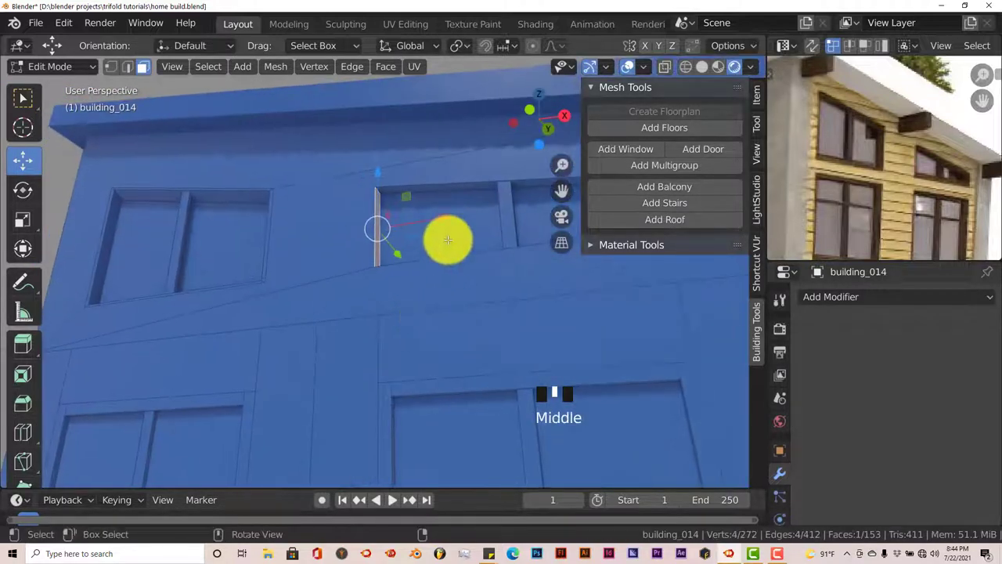
left_click(445, 188, "shift")
middle_click_drag(445, 189, 455, 292, "shift")
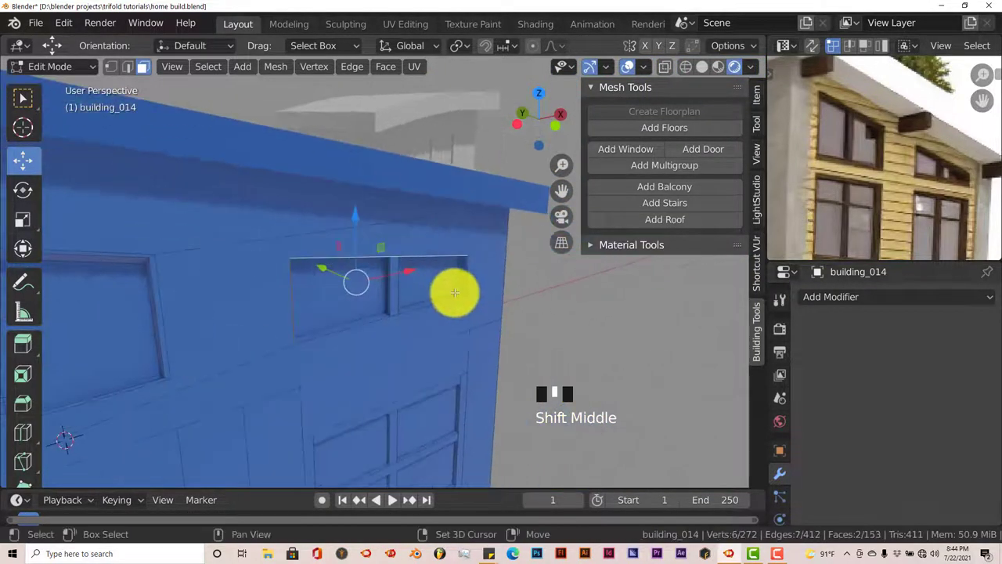
left_click(463, 279, "shift")
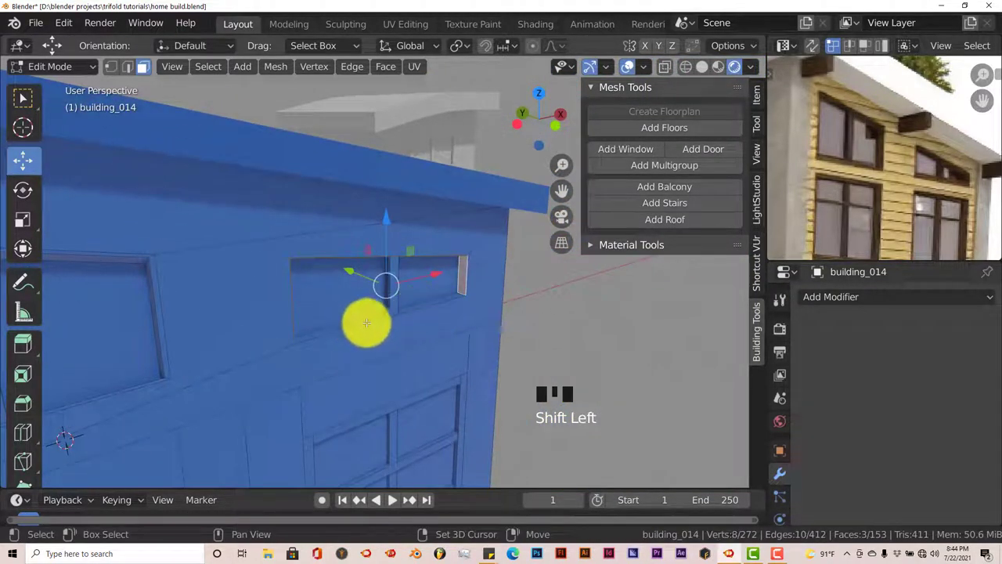
left_click(365, 321, "shift")
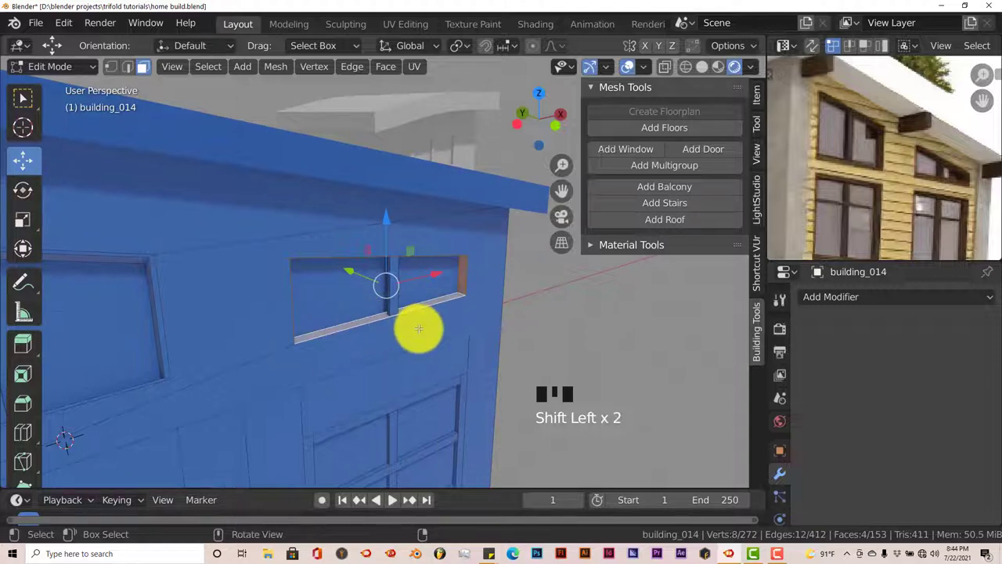
key("KP_1")
key("e")
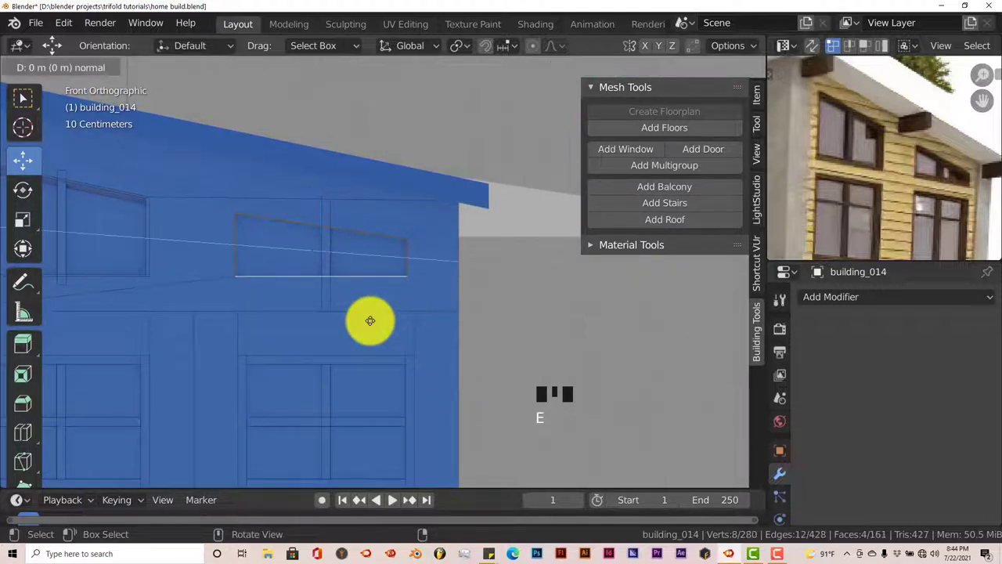
key("s")
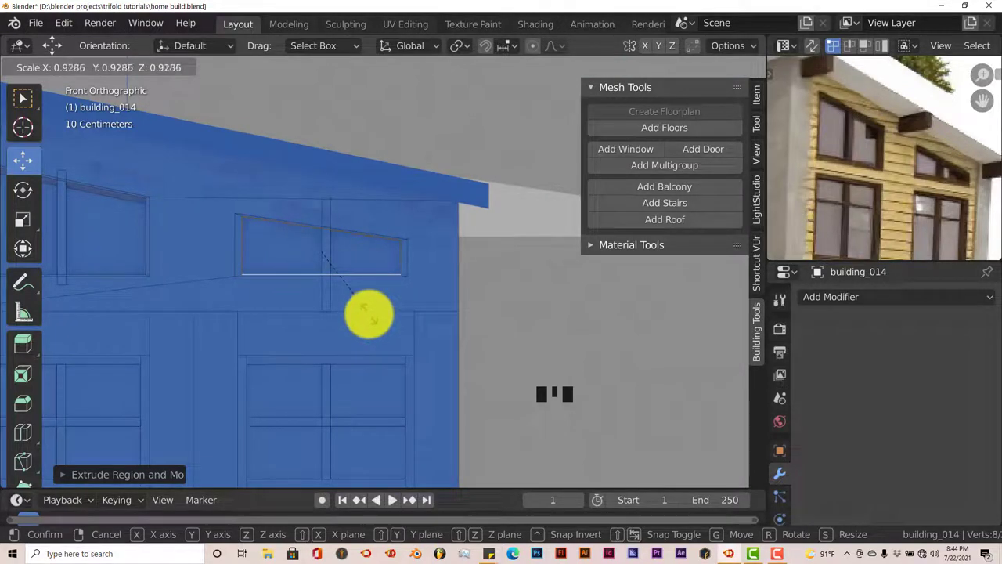
left_click(367, 312)
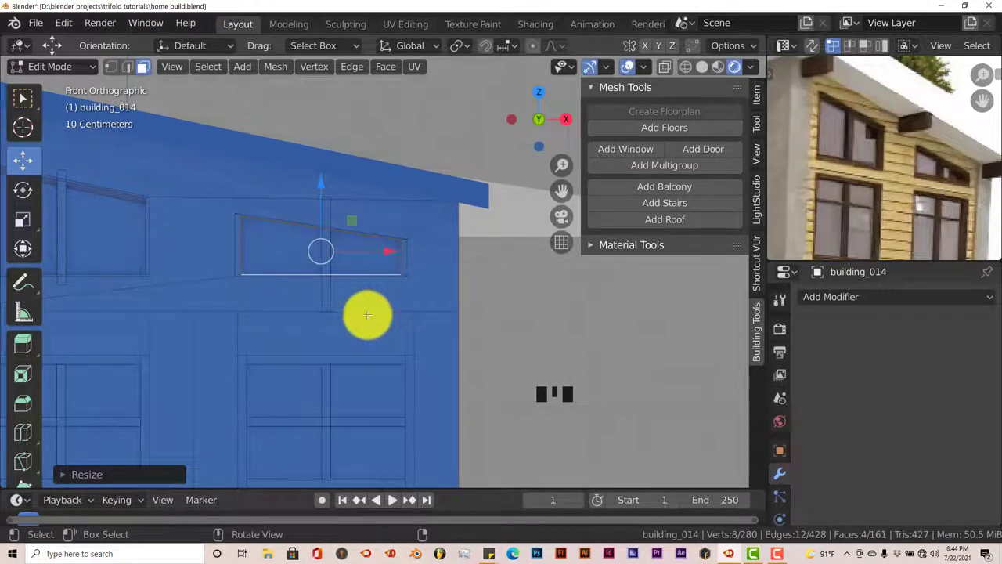
Examine the whole front wall in Object Mode from the front.
scroll(367, 314, "down", 2)
middle_click_drag(391, 383, 407, 306, "shift")
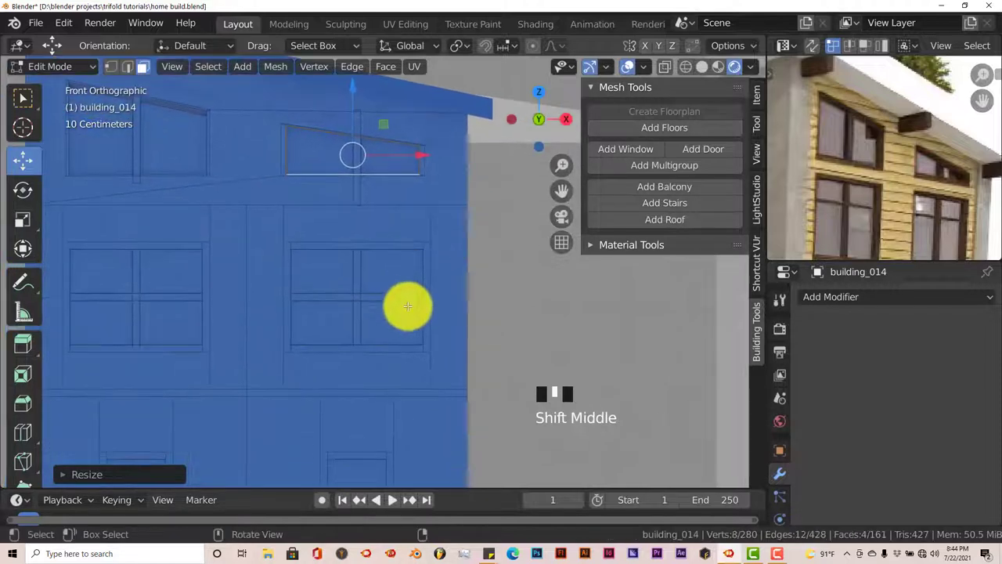
scroll(403, 349, "down", 3)
middle_click_drag(402, 350, 402, 331, "shift")
key("Tab")
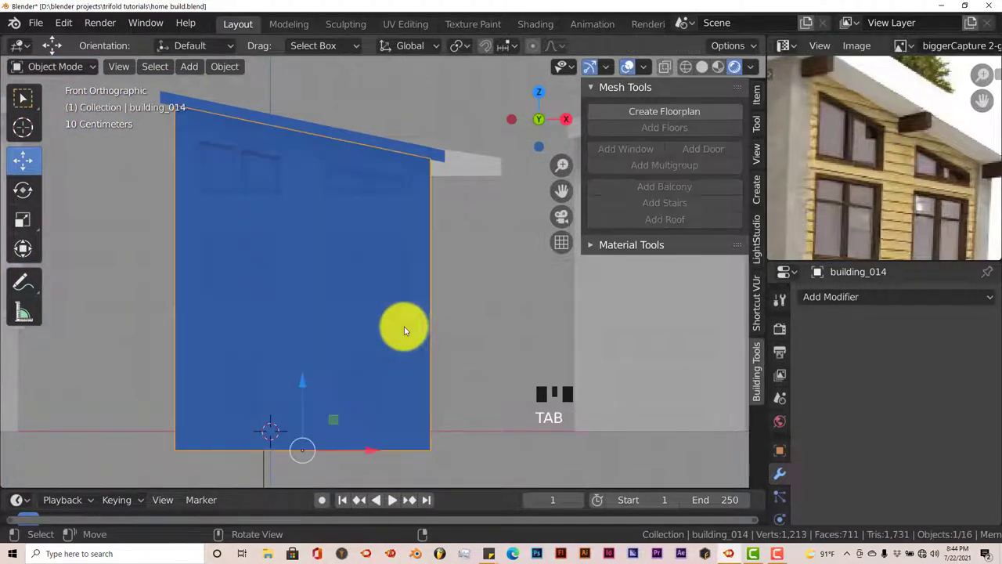
scroll(396, 332, "up", 1)
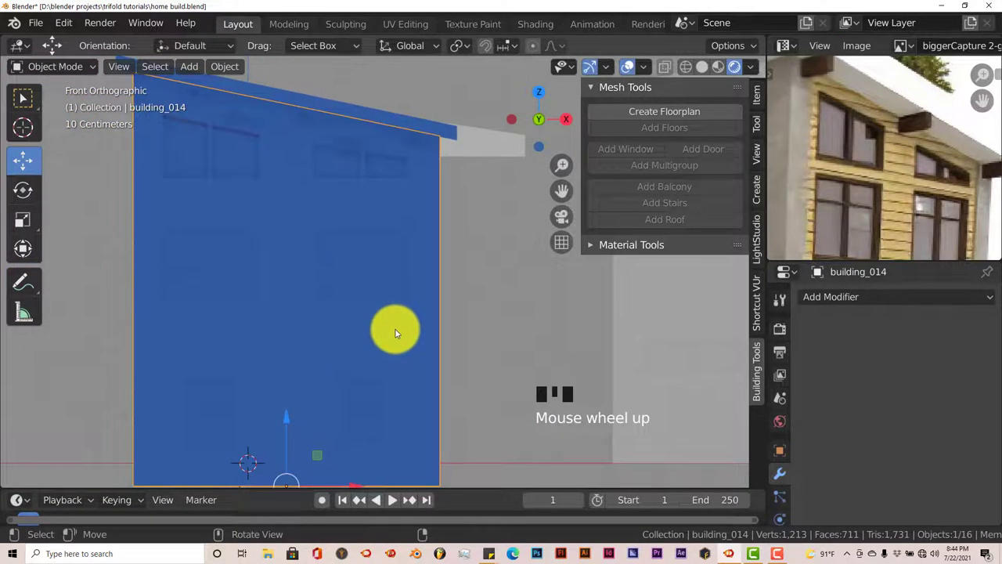
scroll(397, 356, "down", 2)
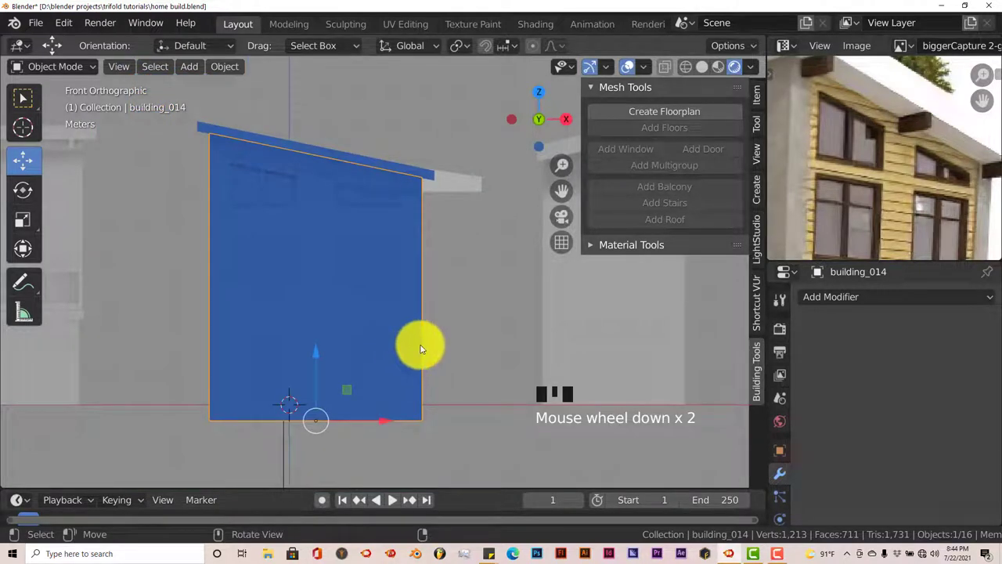
scroll(418, 347, "up", 1)
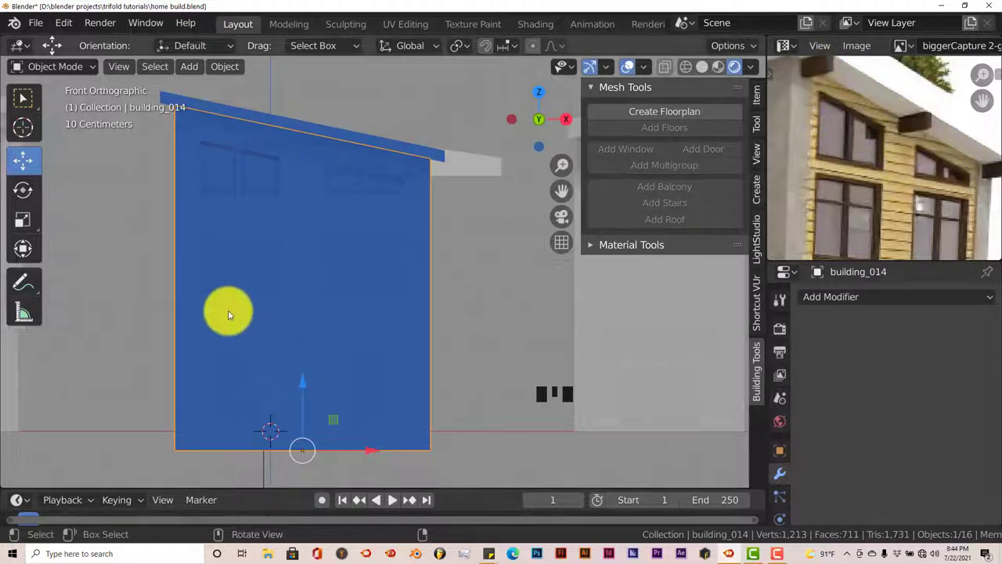
Duplicate the roof beam under the grey house's upper roof at the corner nearest the blue building.
scroll(221, 313, "down", 3)
middle_click_drag(260, 317, 415, 336, "shift")
scroll(271, 306, "up", 2)
scroll(338, 313, "up", 2)
scroll(329, 298, "up", 1)
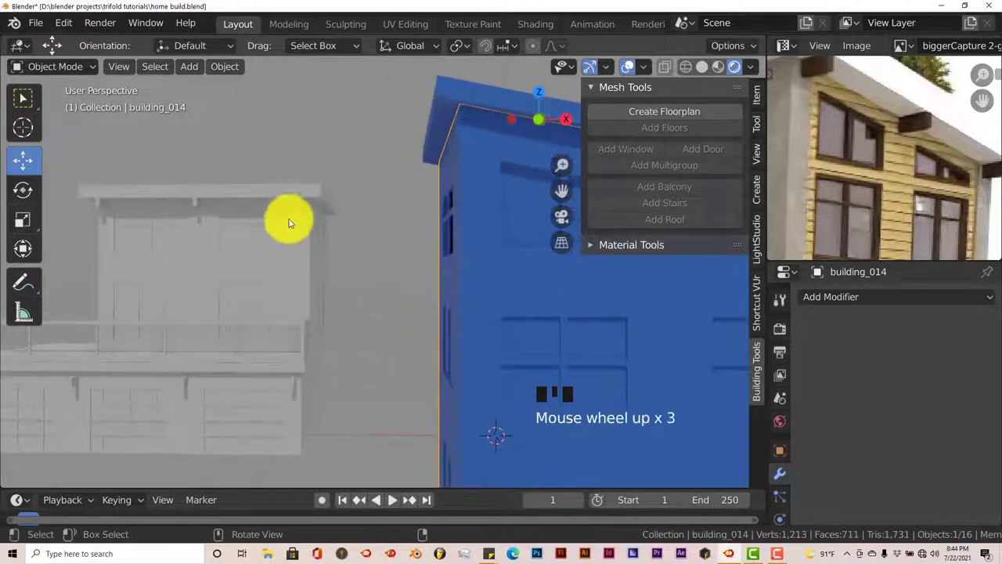
left_click(299, 208)
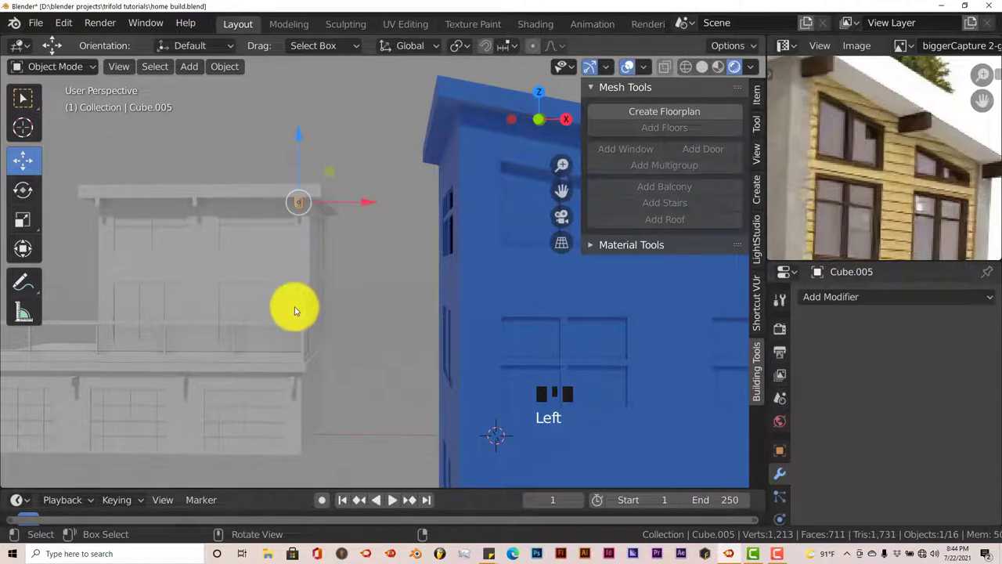
key("shift+d")
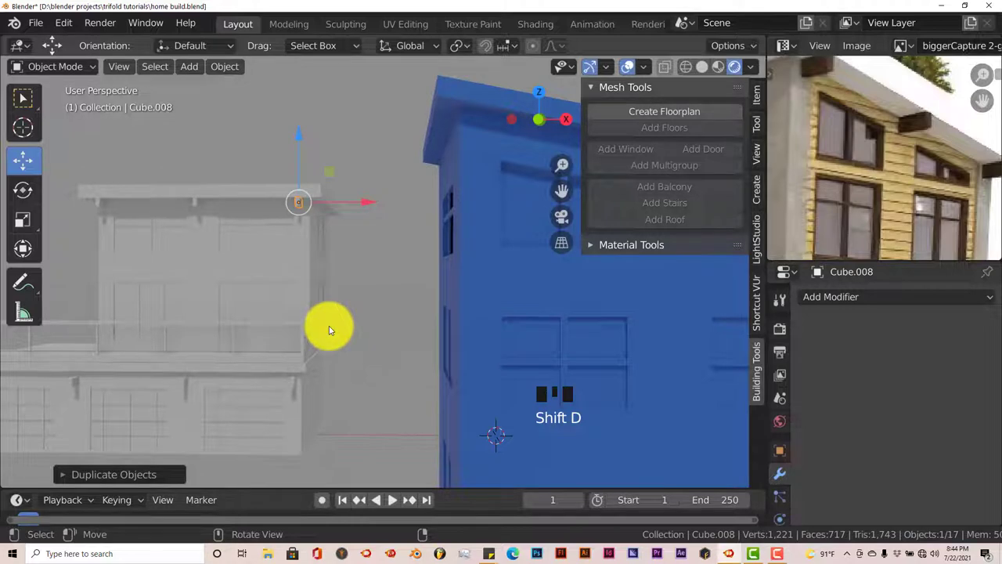
Move the beam copy along Y and X from above so it lies just in front of the blue building.
key("KP_7")
scroll(329, 327, "down", 8)
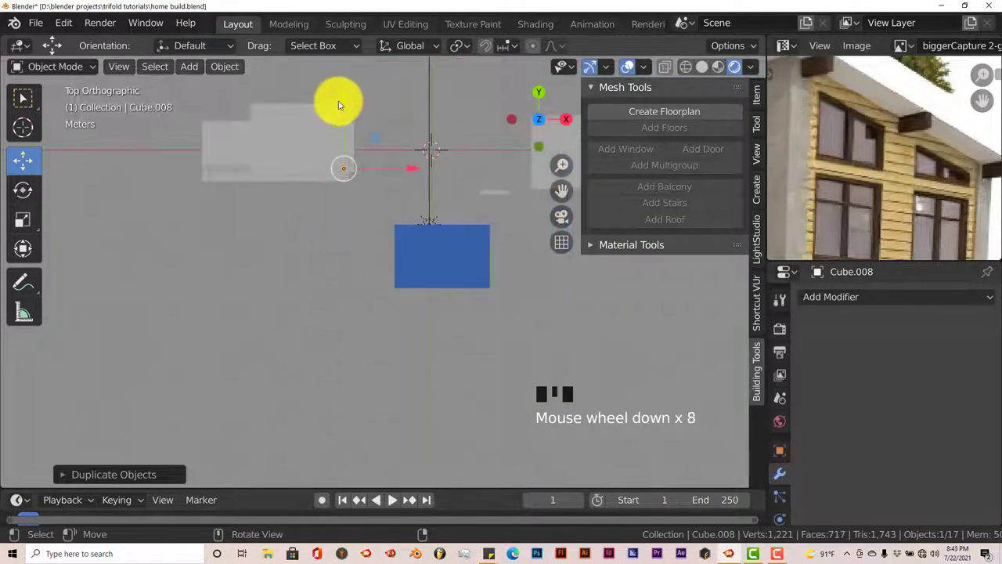
left_click_drag(343, 101, 339, 240)
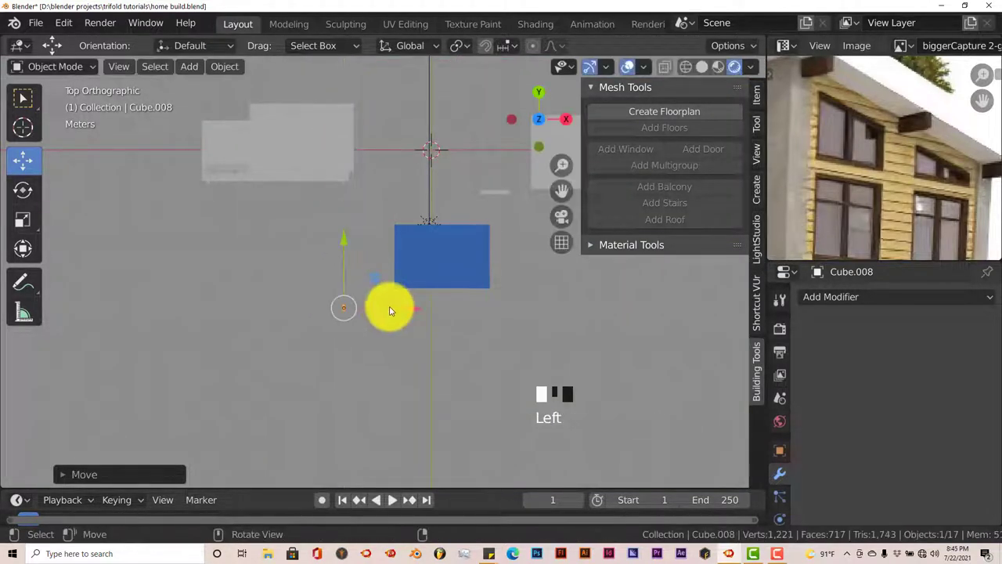
left_click_drag(391, 308, 524, 306)
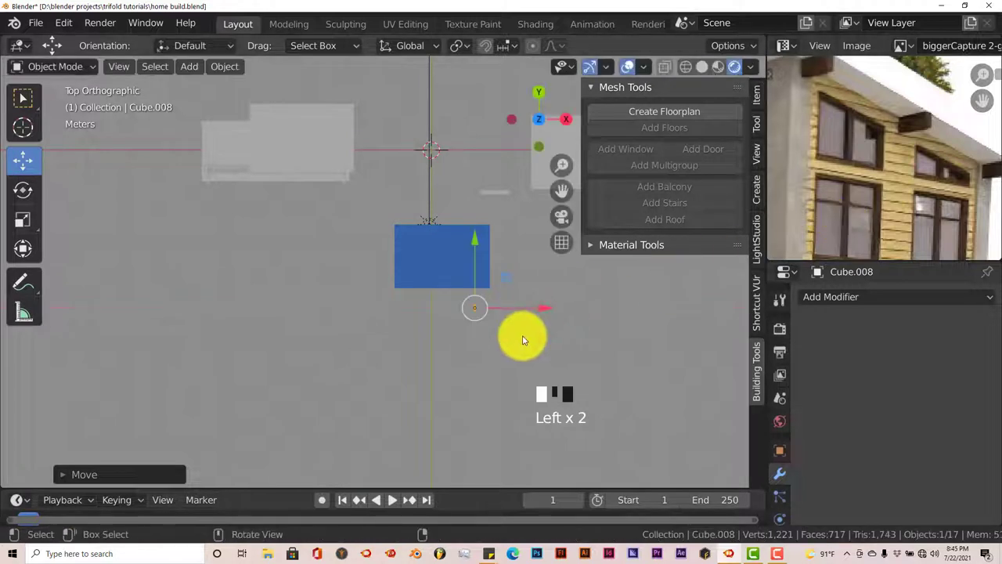
Lower the beam copy and shift it along X to sit under the low end of the sloped roof, as in the reference photo.
scroll(478, 346, "up", 4)
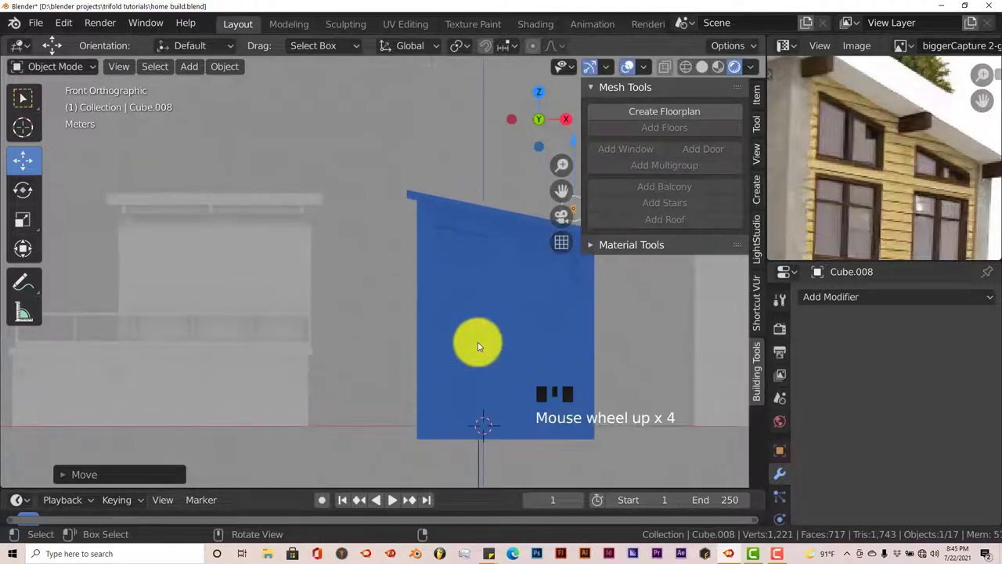
middle_click_drag(470, 351, 275, 358, "shift")
scroll(431, 347, "up", 4)
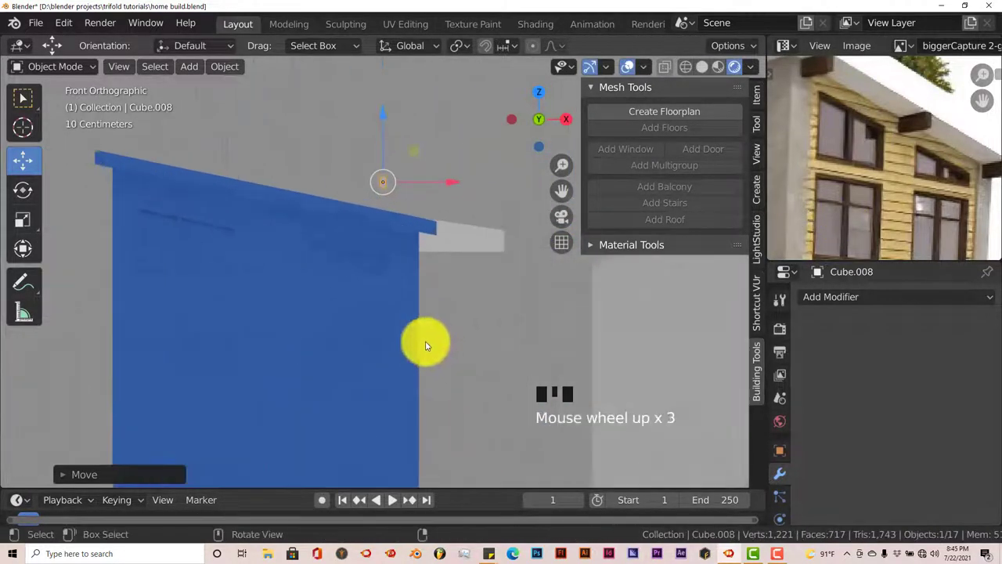
scroll(908, 178, "down", 3)
middle_click_drag(895, 179, 756, 213)
scroll(356, 344, "up", 2)
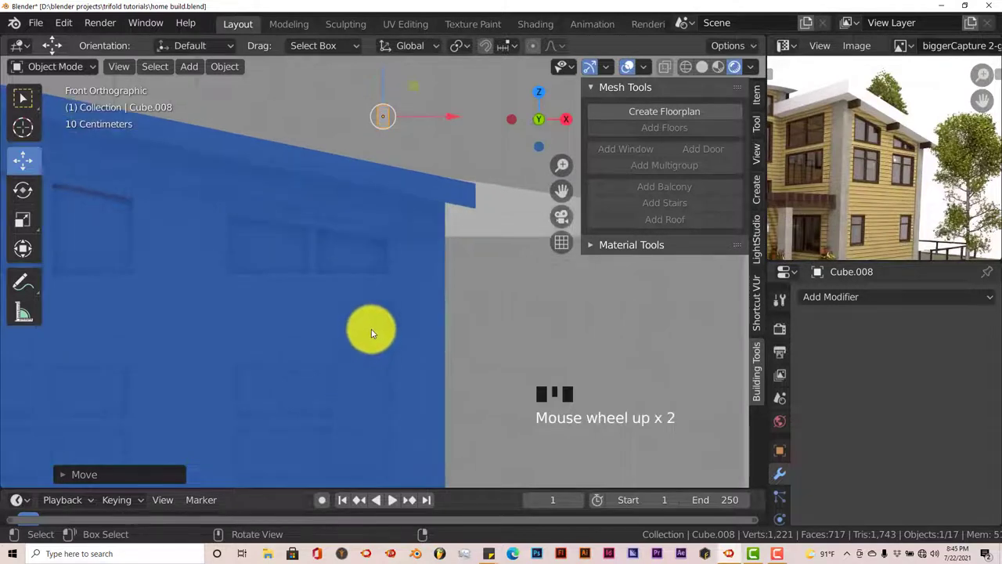
middle_click_drag(365, 332, 362, 413, "shift")
middle_click_drag(906, 217, 745, 215, "shift")
scroll(864, 224, "up", 4)
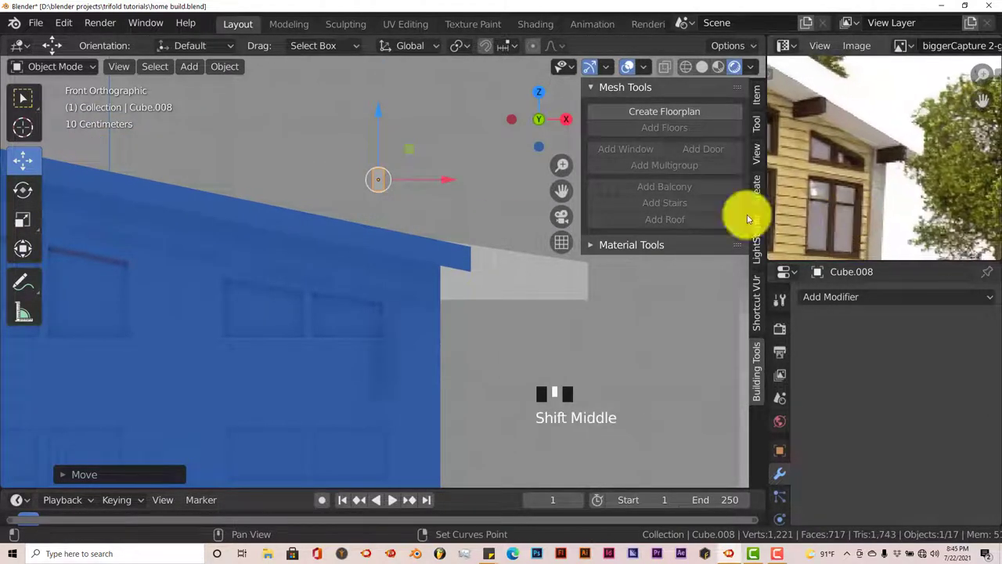
left_click_drag(378, 114, 384, 194)
left_click_drag(451, 270, 550, 262)
left_click_drag(427, 192, 422, 212)
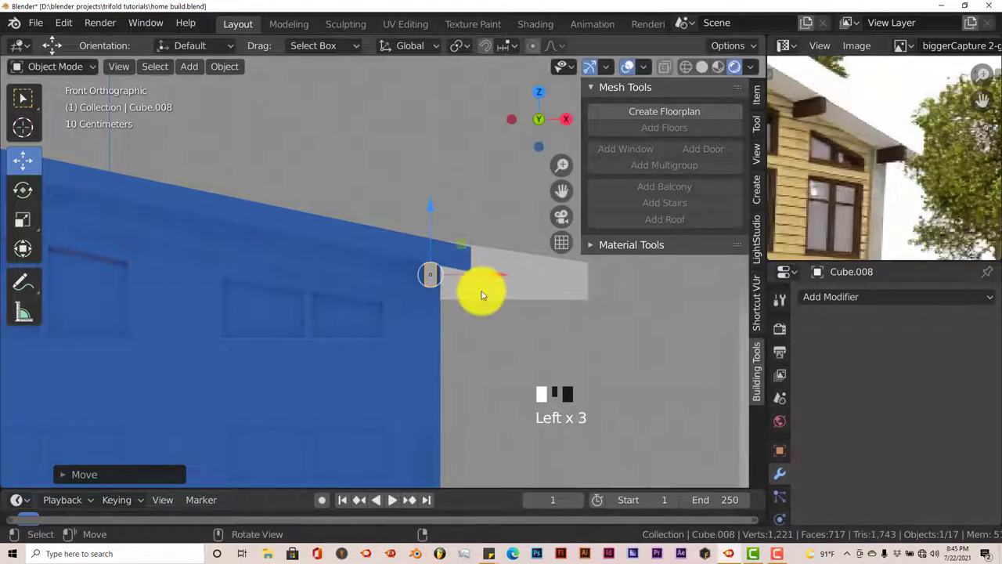
Move the low-end roof beam along Y against the blue building's front wall and lower it slightly beneath the roof edge.
middle_click_drag(481, 290, 265, 308)
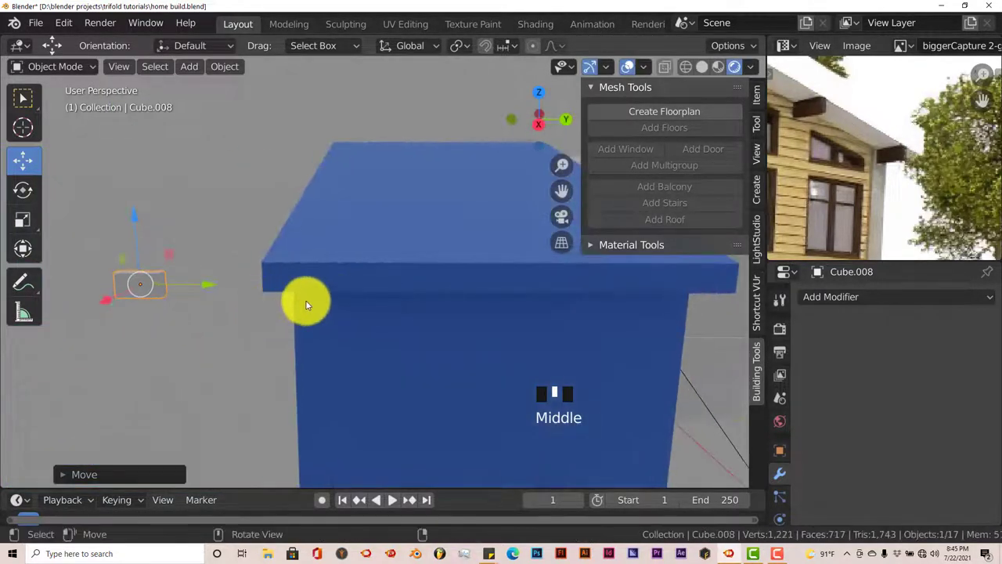
middle_click_drag(502, 353, 432, 353)
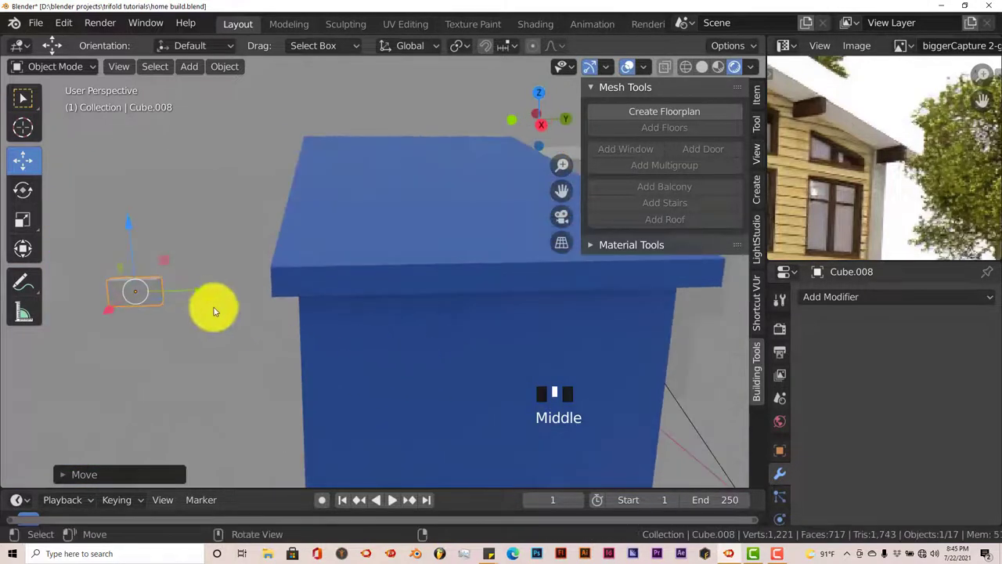
left_click_drag(206, 291, 377, 321)
key("KP_1")
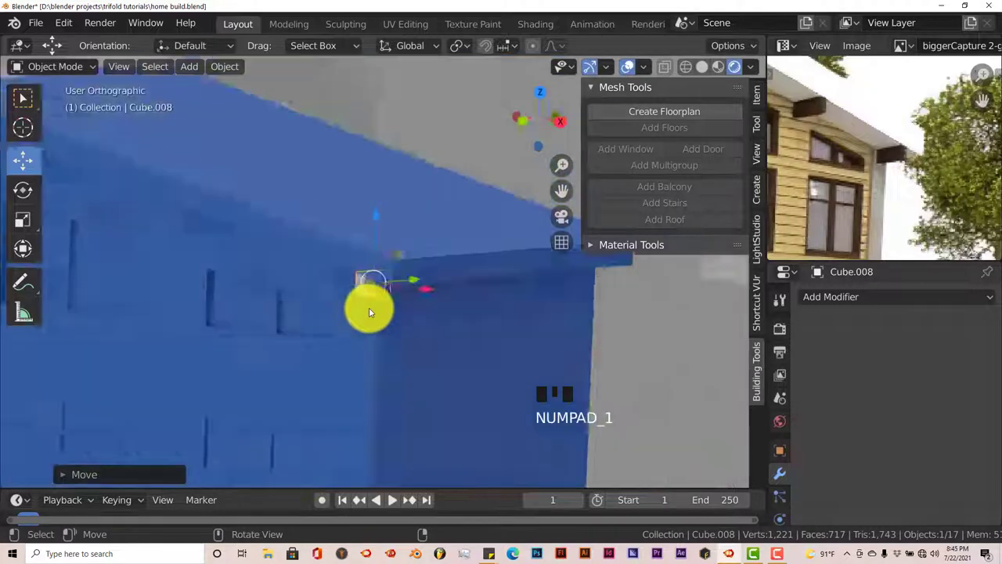
scroll(439, 313, "up", 3)
scroll(462, 295, "up", 2)
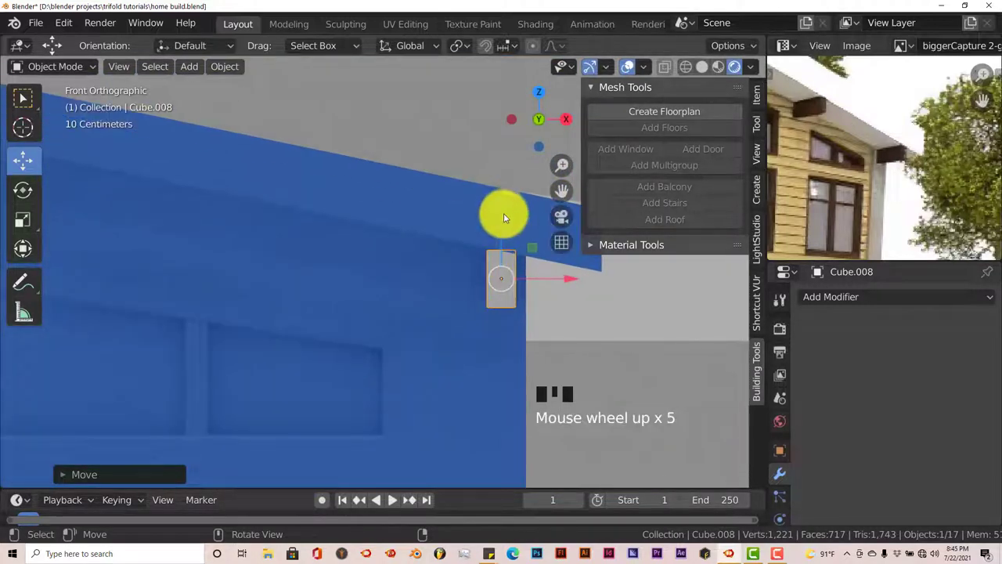
left_click_drag(497, 212, 525, 245)
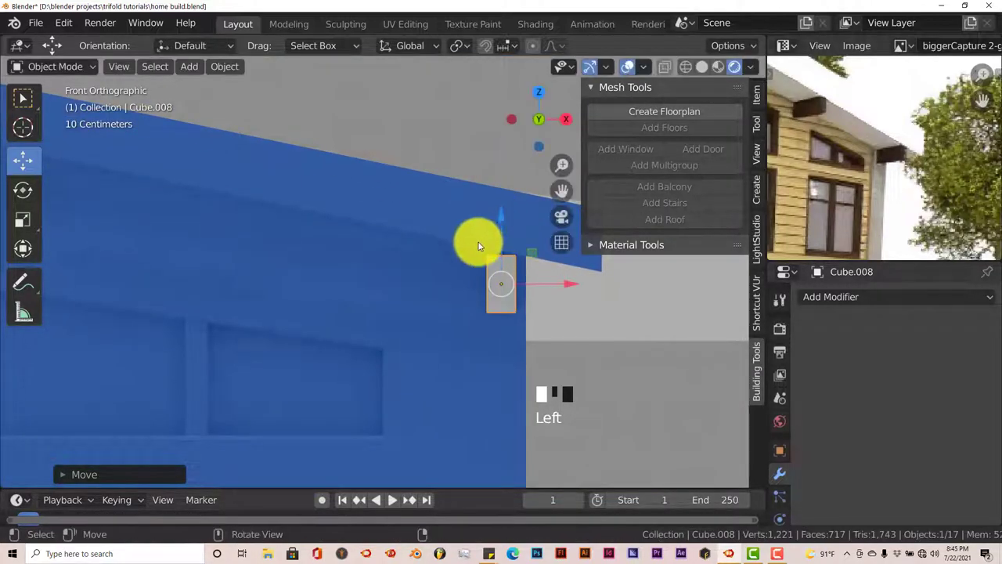
scroll(522, 342, "down", 1)
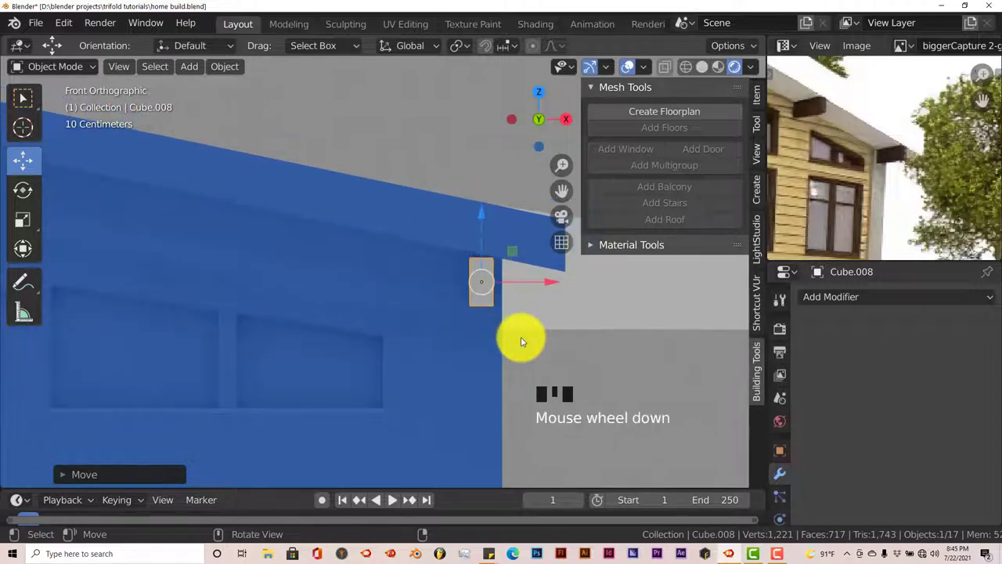
Duplicate the low-end beam and place the copy under the middle of the sloped roof, between the two upper window groups.
middle_click_drag(513, 350, 573, 346, "shift")
scroll(832, 157, "down", 3)
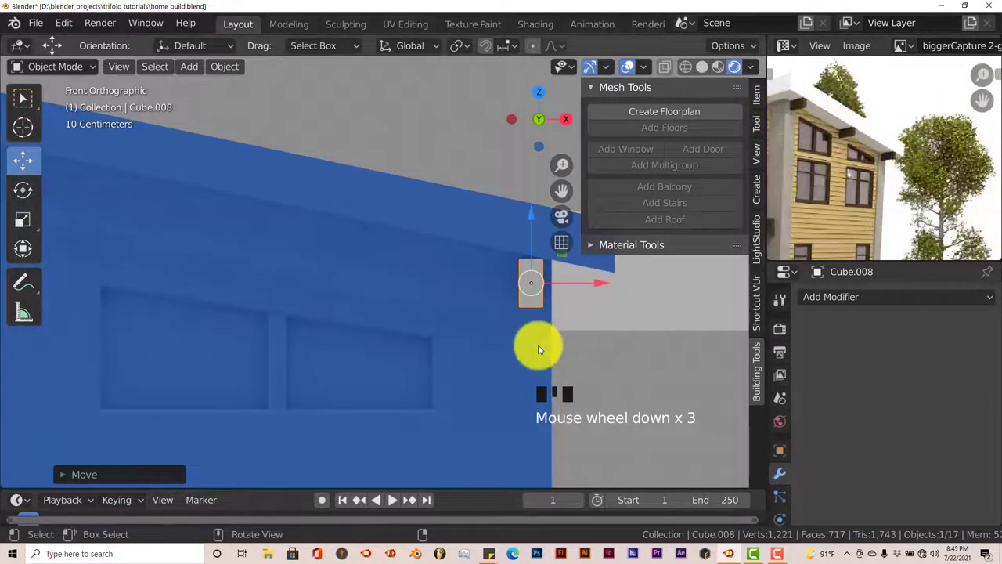
middle_click_drag(533, 347, 545, 358, "shift")
scroll(570, 363, "down", 1)
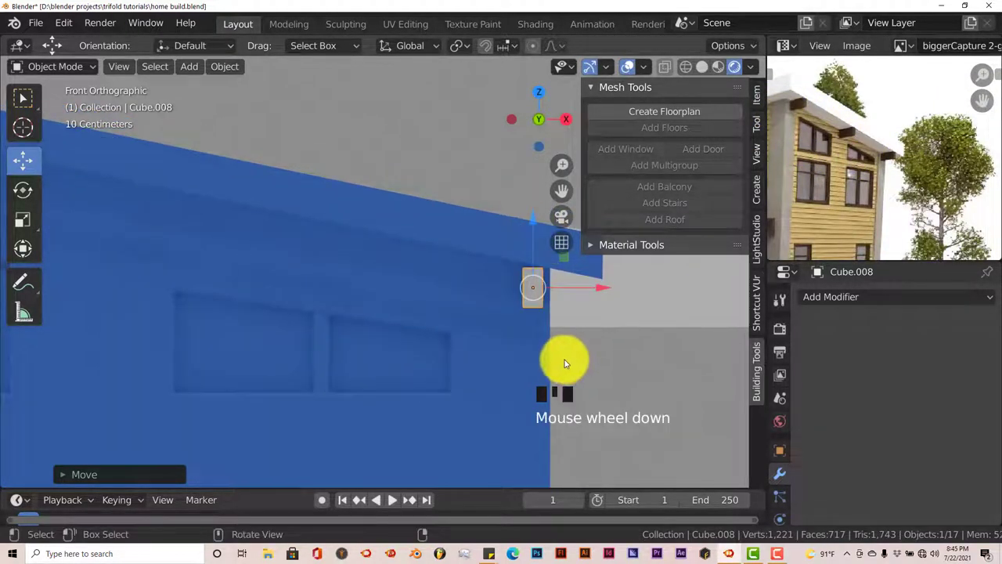
key("shift+d")
left_click(564, 360)
left_click_drag(584, 287, 223, 228)
middle_click_drag(268, 267, 477, 320, "shift")
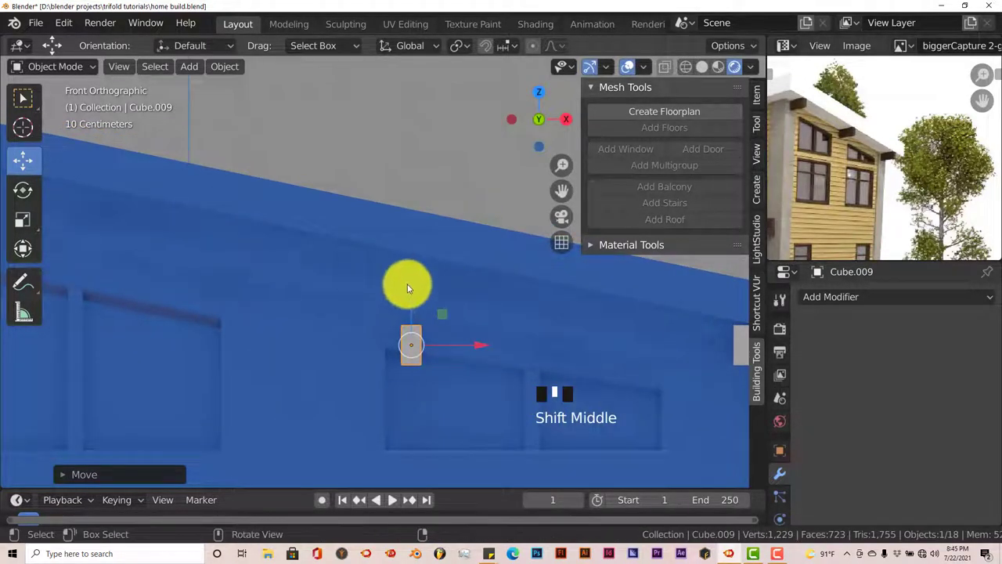
left_click_drag(479, 350, 372, 328)
left_click_drag(312, 284, 308, 190)
scroll(347, 287, "down", 4)
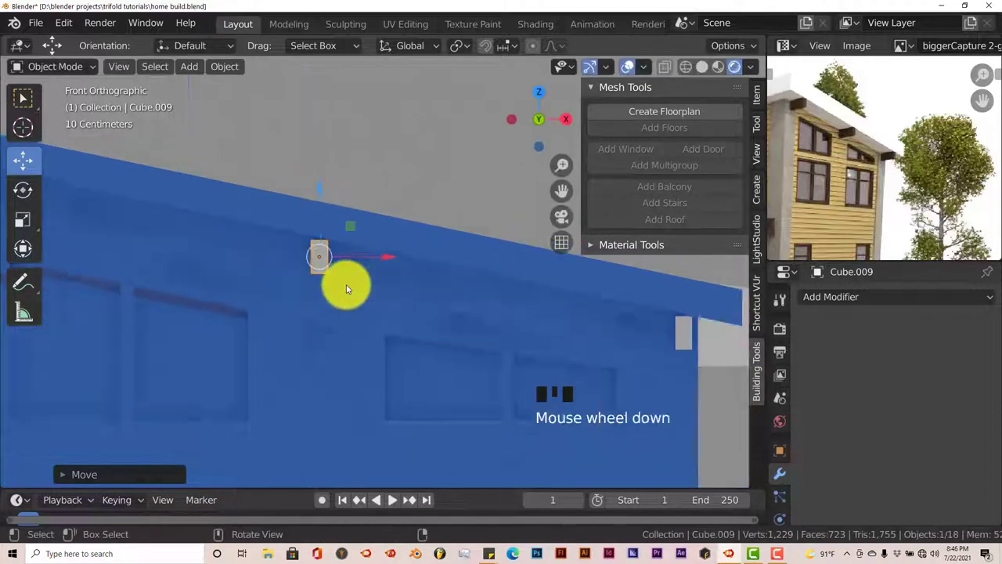
Duplicate the middle beam and place the copy under the high end of the sloped roof, at the wall corner.
middle_click_drag(324, 331, 417, 355, "shift")
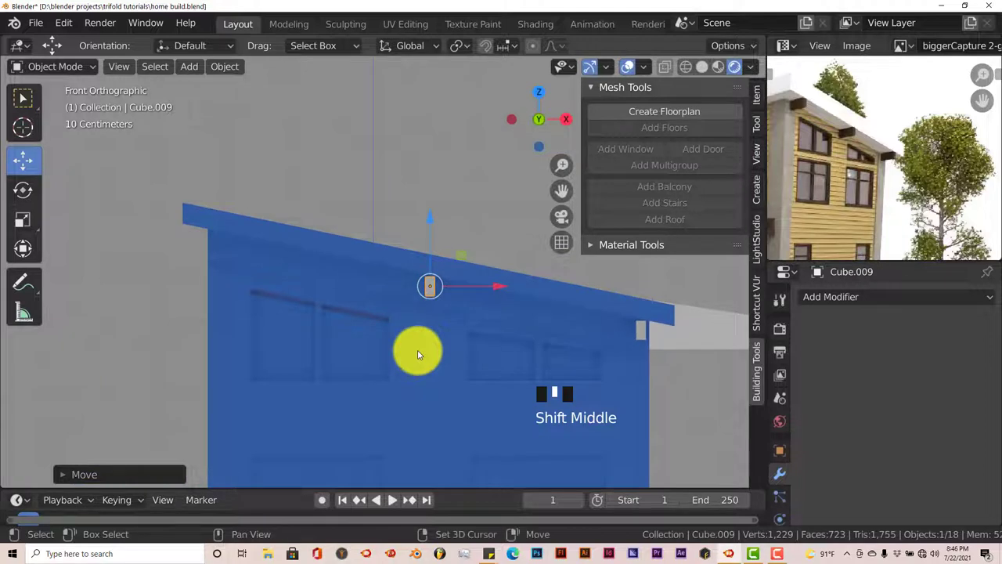
key("shift+d")
right_click(417, 354)
left_click_drag(496, 287, 288, 260)
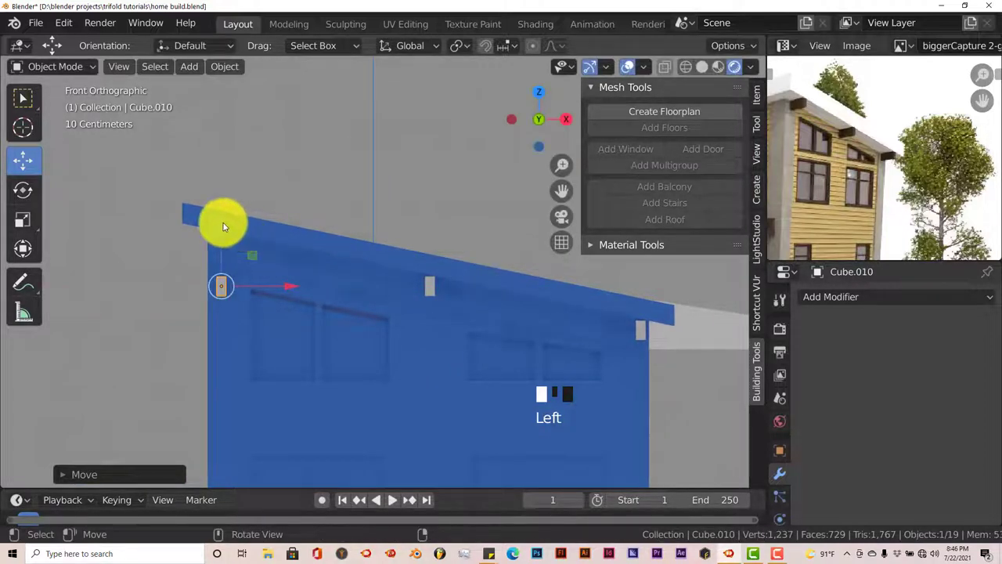
left_click_drag(223, 227, 227, 178)
scroll(431, 331, "down", 7)
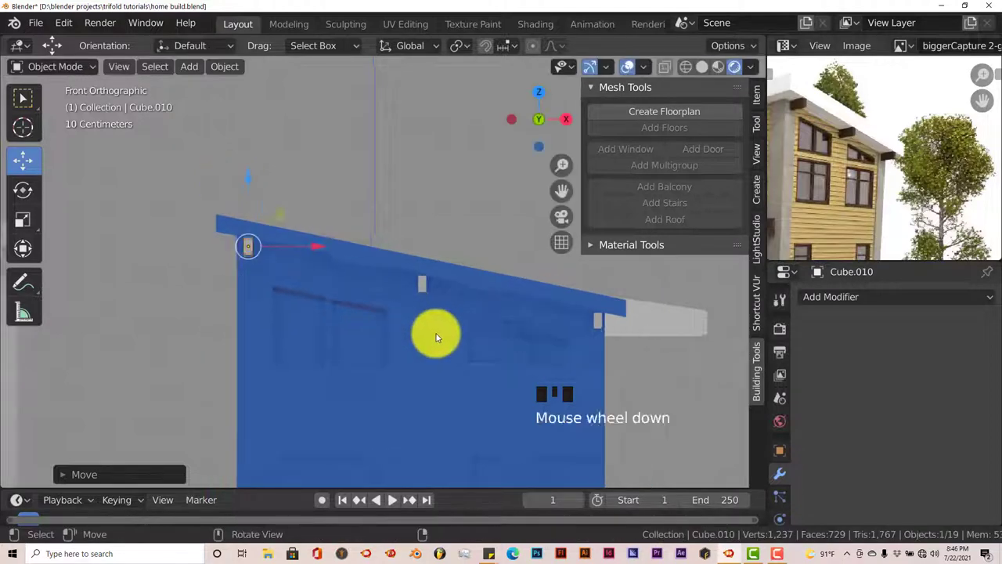
Examine the model from an angle and study the entrance, columns and stairs in the reference photo.
middle_click_drag(436, 340, 383, 365)
scroll(931, 208, "down", 4)
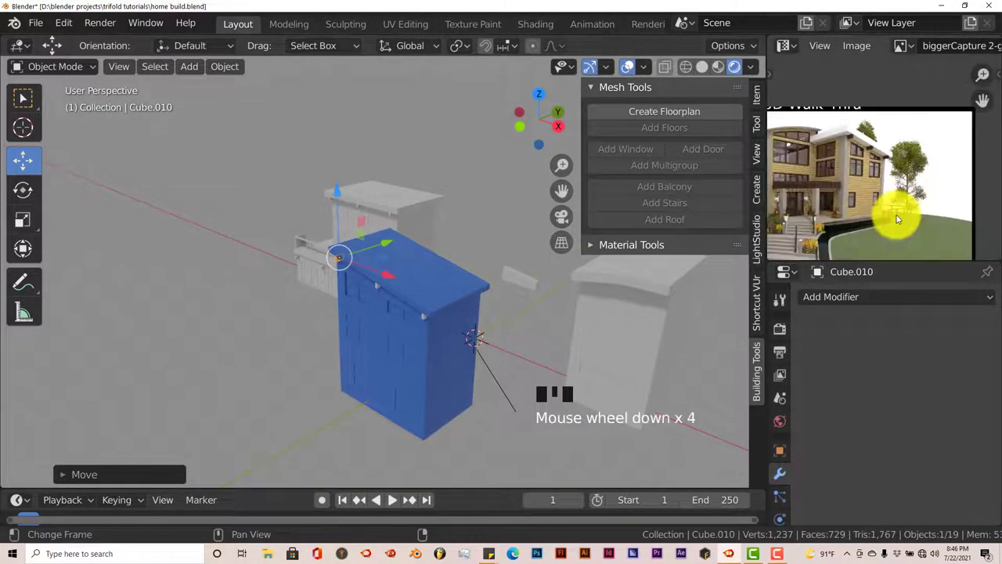
middle_click_drag(895, 217, 922, 197)
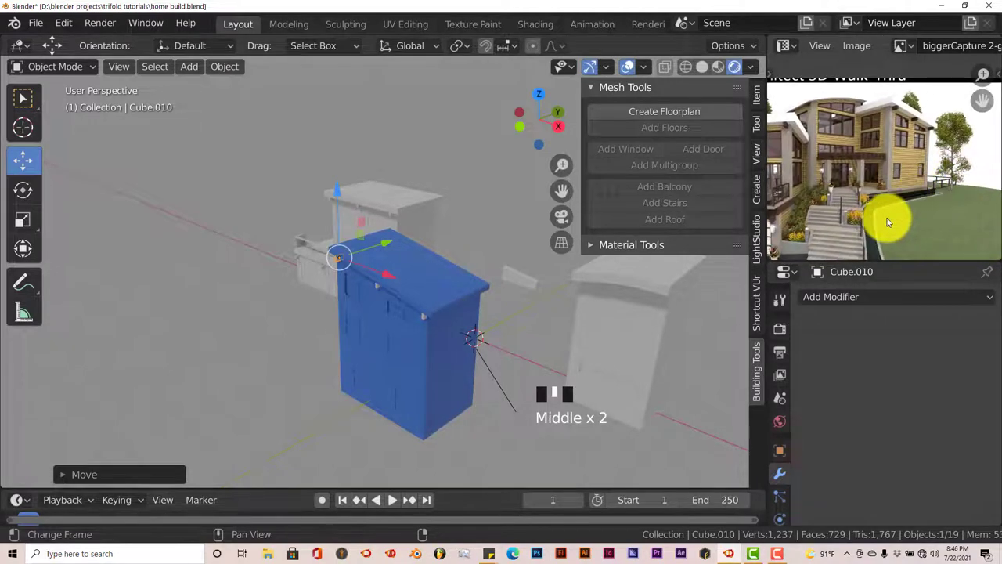
scroll(889, 215, "up", 3)
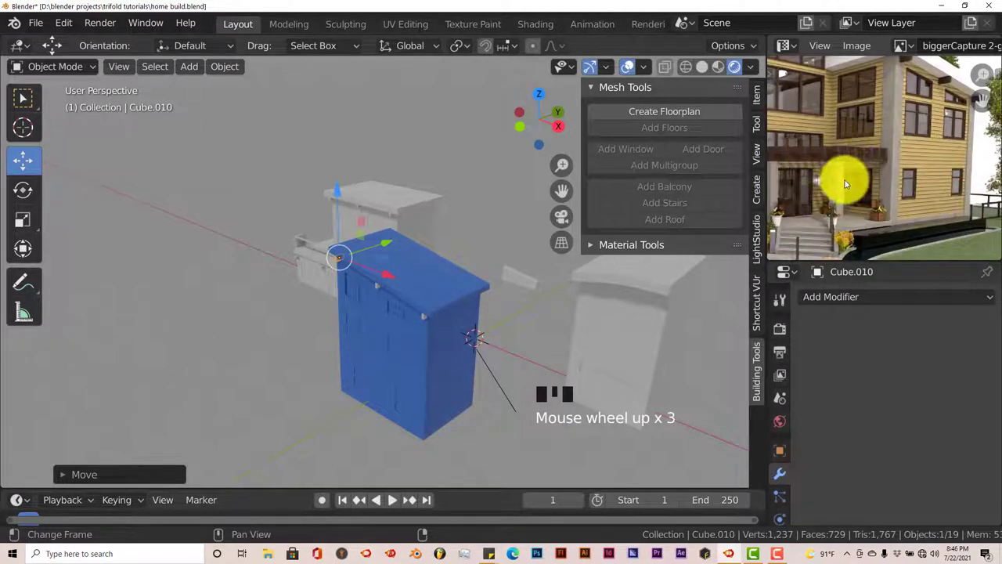
mouse_move(839, 179)
middle_mouse_down()
mouse_move(884, 201)
mouse_move(838, 175)
middle_mouse_up()
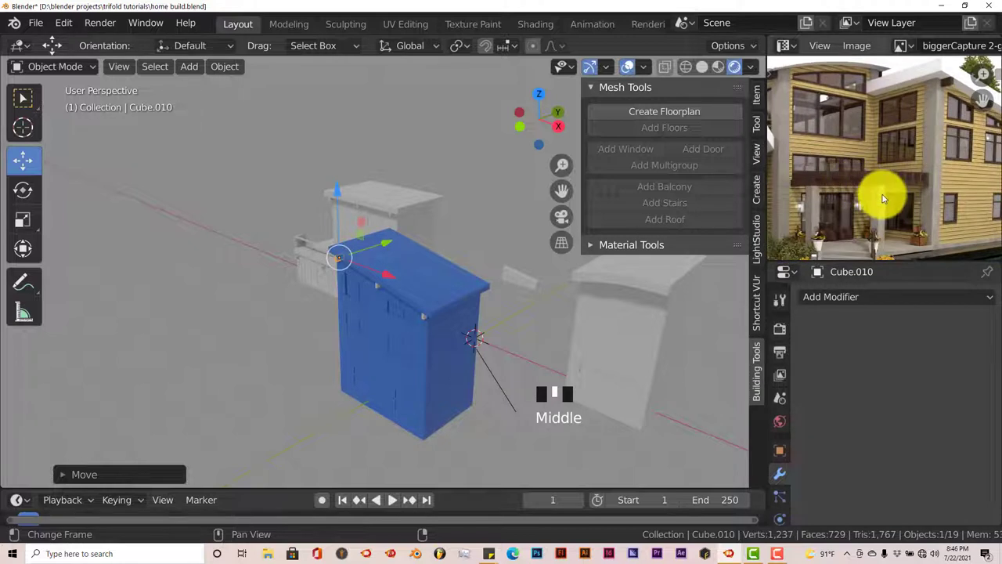
scroll(861, 180, "up", 1)
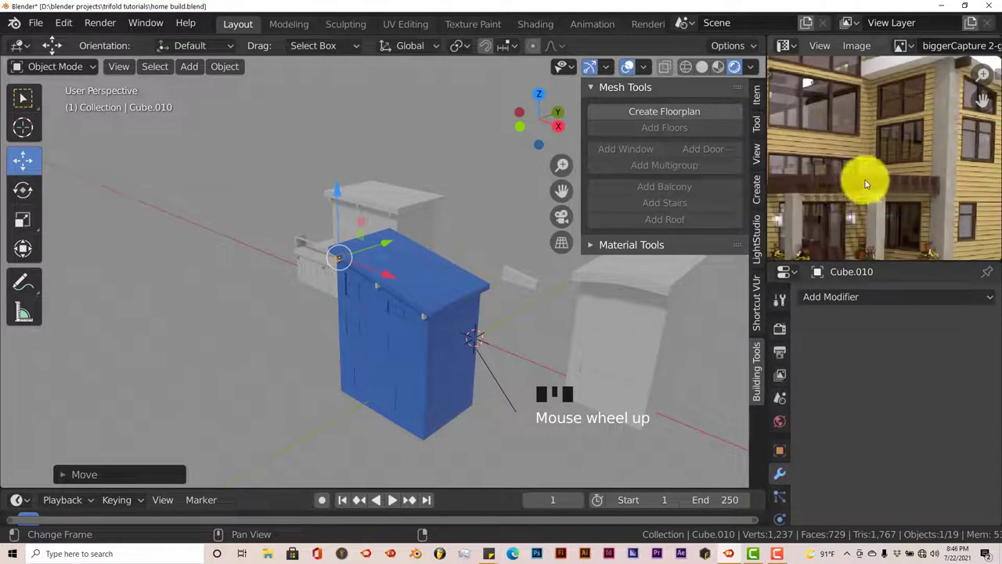
middle_click_drag(883, 202, 899, 190)
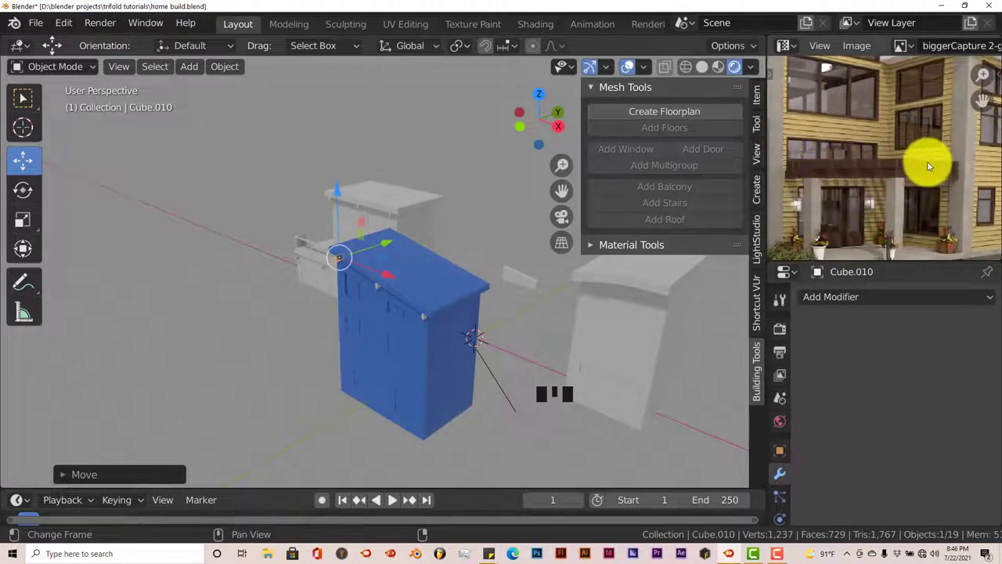
scroll(894, 200, "down", 2)
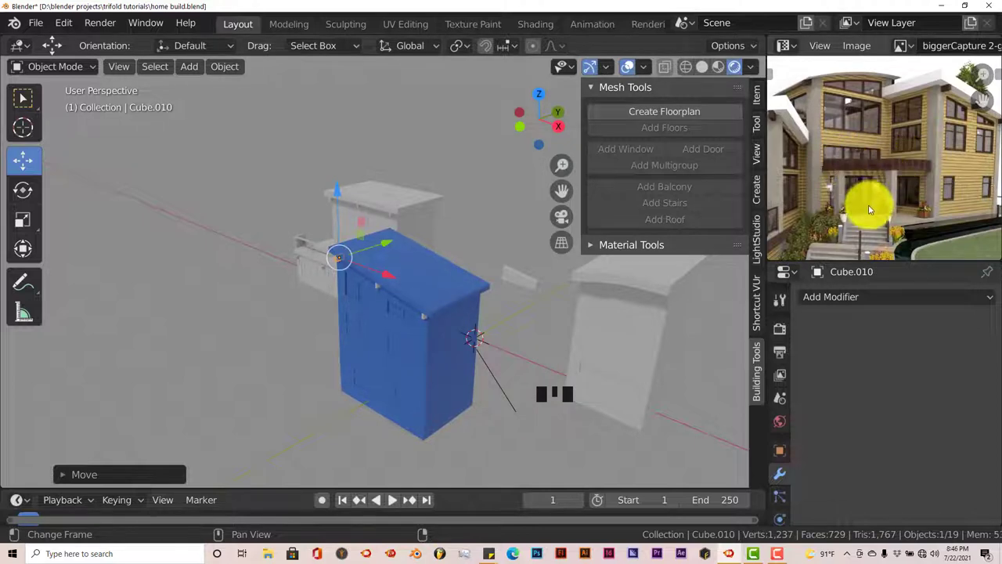
scroll(869, 196, "up", 3)
scroll(889, 242, "down", 3)
middle_click_drag(886, 245, 910, 189)
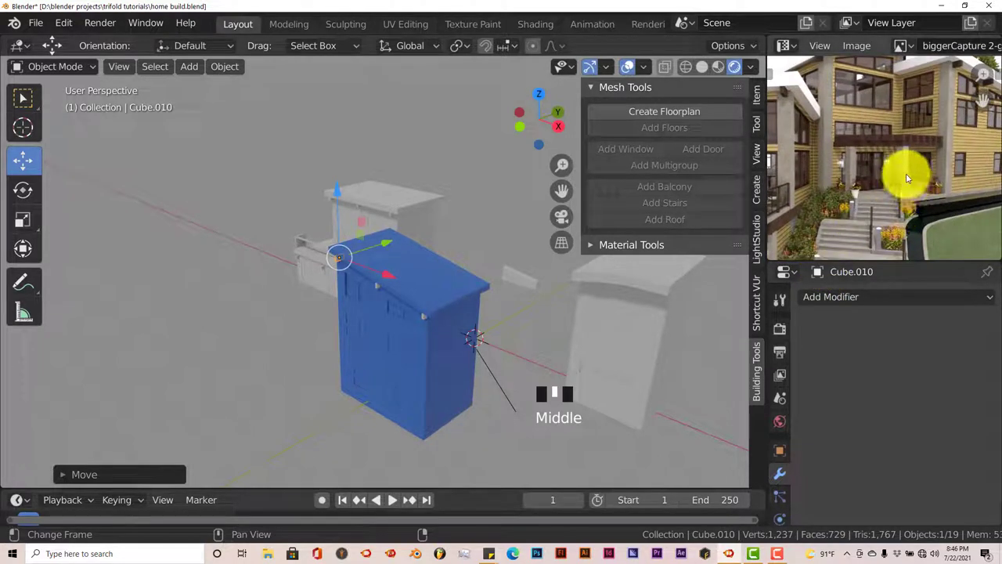
Delete the leftover plane behind the blue building, between it and the grey building with the curved roof.
middle_click_drag(512, 381, 537, 404)
left_click(502, 252)
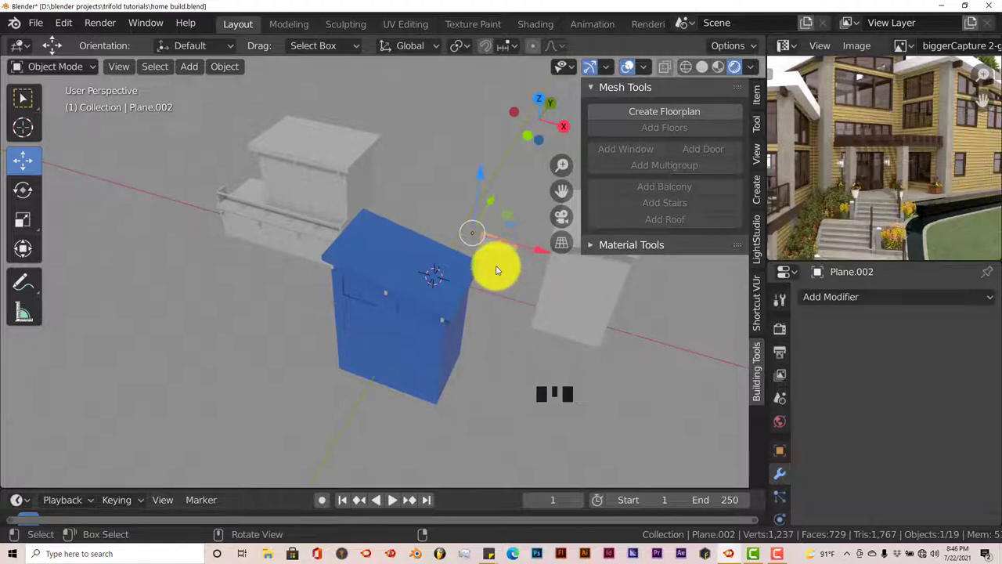
key("Delete")
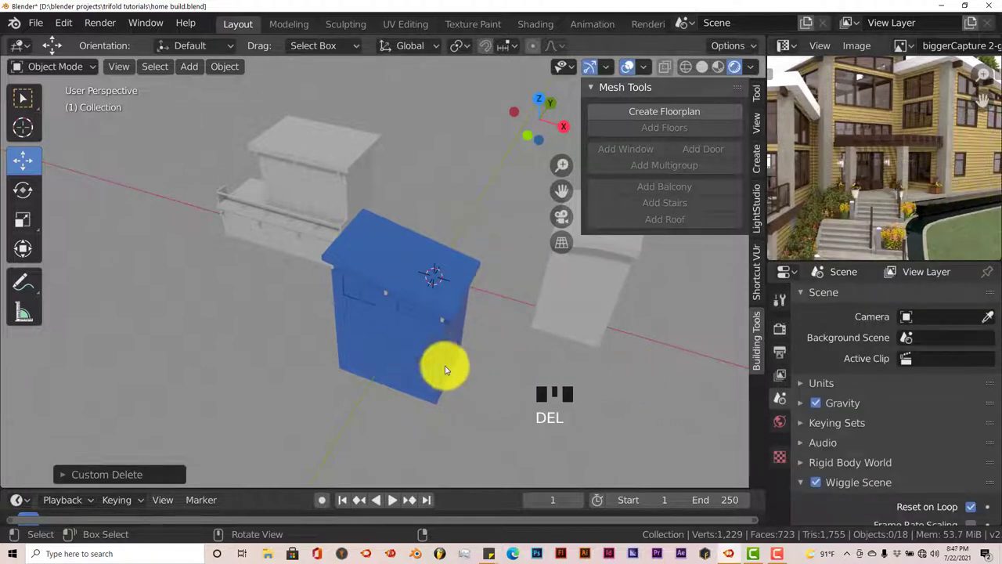
Examine the blue building's front with its three roof beams beside the neighbouring buildings, comparing it with the reference photo.
middle_click_drag(444, 366, 476, 375)
scroll(494, 374, "down", 2)
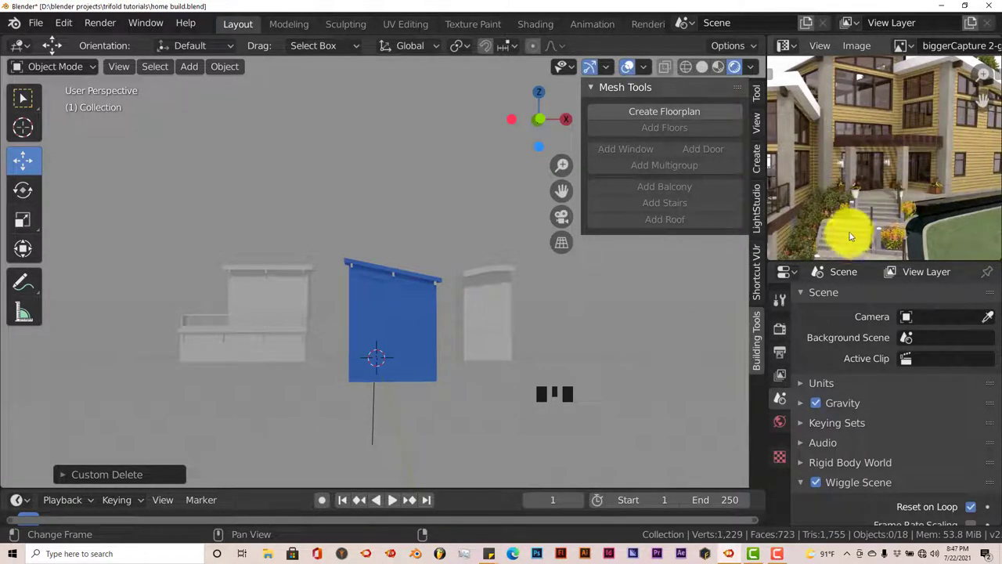
middle_click_drag(863, 198, 846, 128)
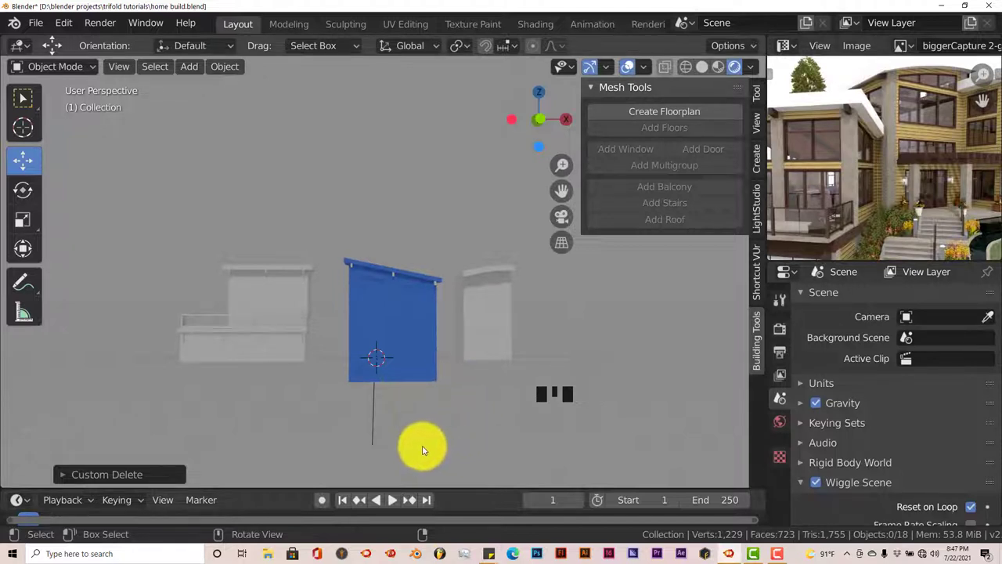
scroll(422, 451, "up", 3)
scroll(419, 445, "down", 3)
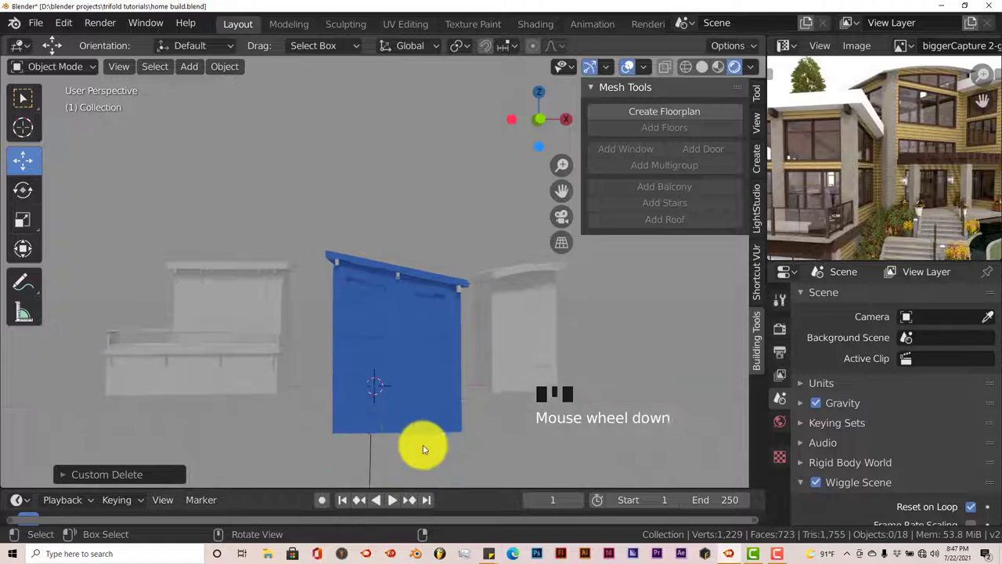
middle_click_drag(421, 447, 465, 357, "shift")
scroll(481, 371, "up", 3)
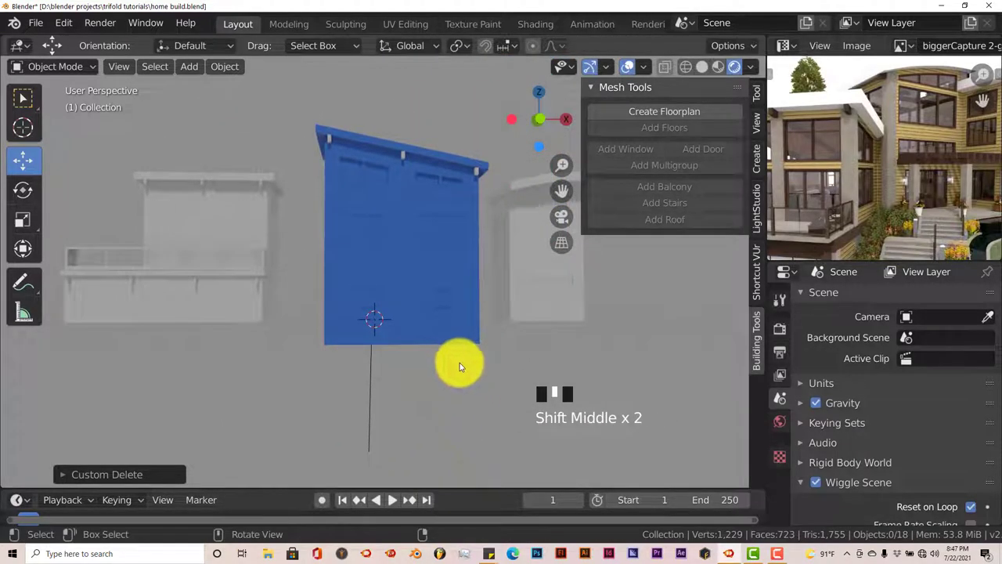
scroll(452, 365, "up", 2)
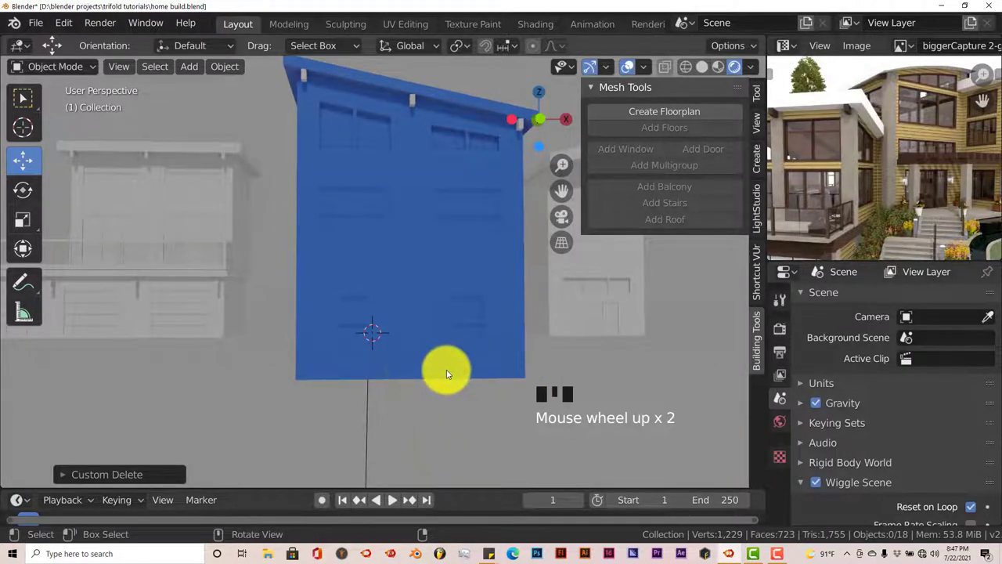
scroll(423, 384, "down", 2)
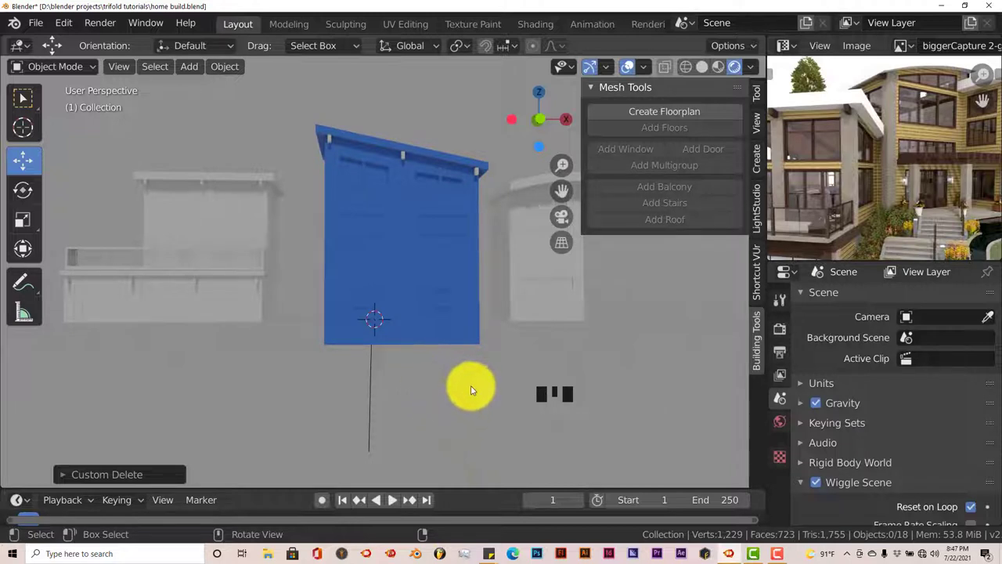
scroll(444, 407, "down", 2)
scroll(441, 400, "up", 3)
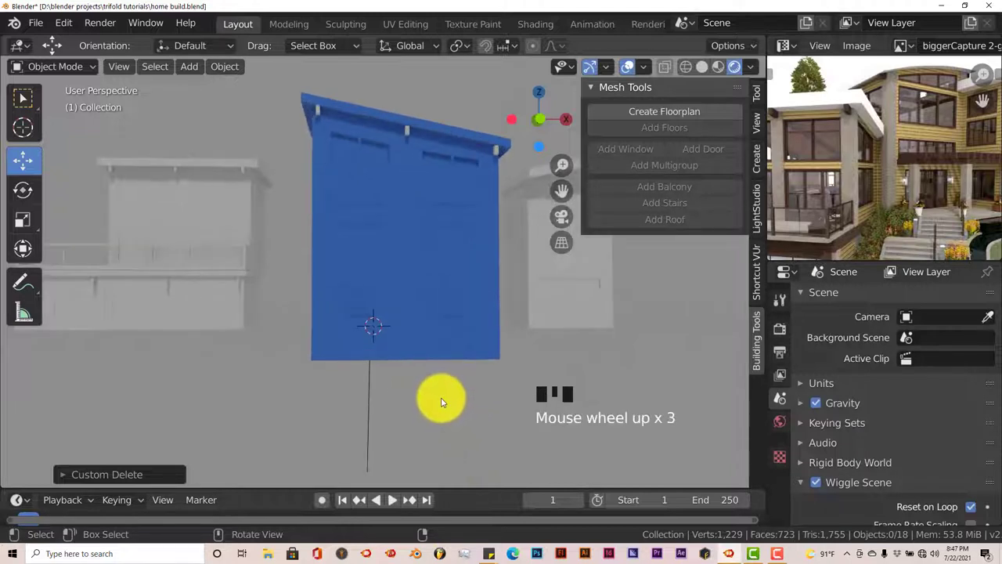
middle_click_drag(454, 385, 438, 406)
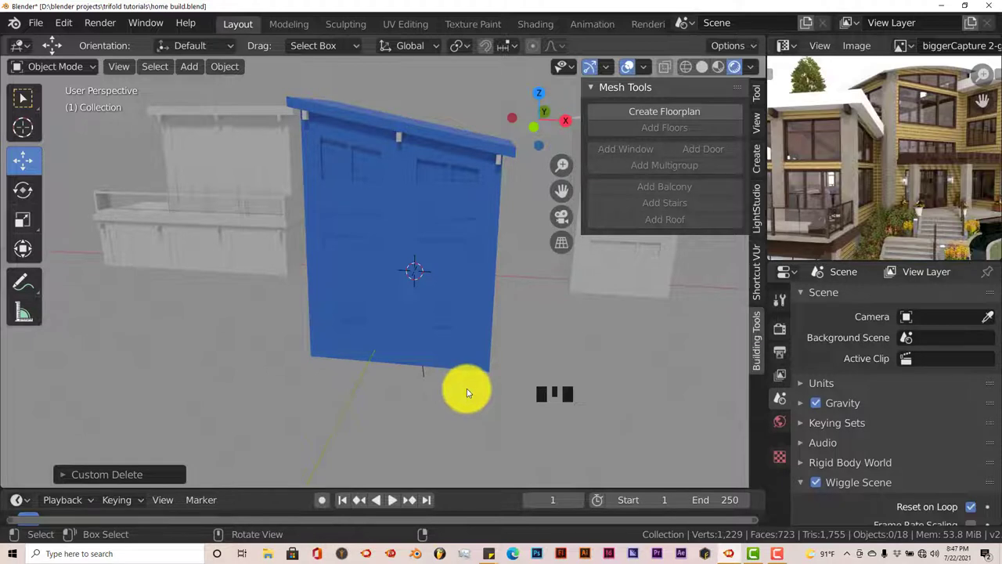
middle_click_drag(466, 384, 465, 393)
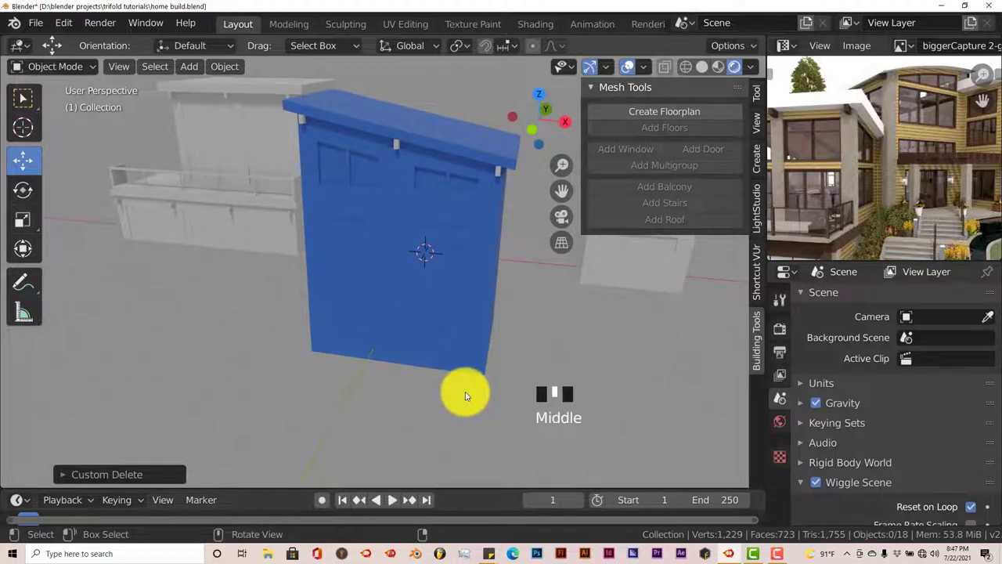